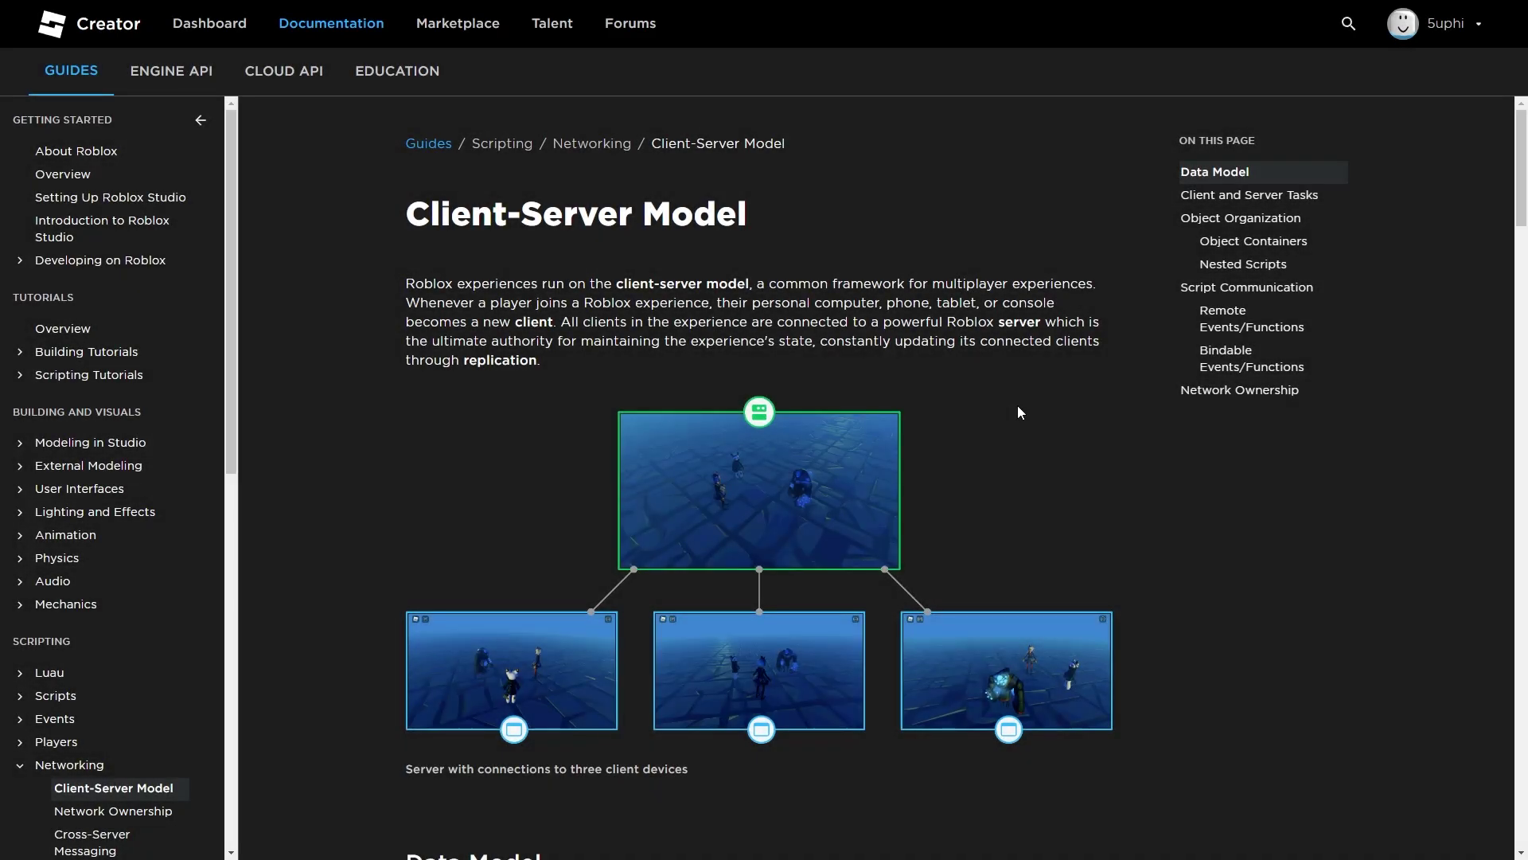
Read the Client-Server Model introduction, highlighting the page title and the term "replication".
left_click_drag(408, 221, 748, 212)
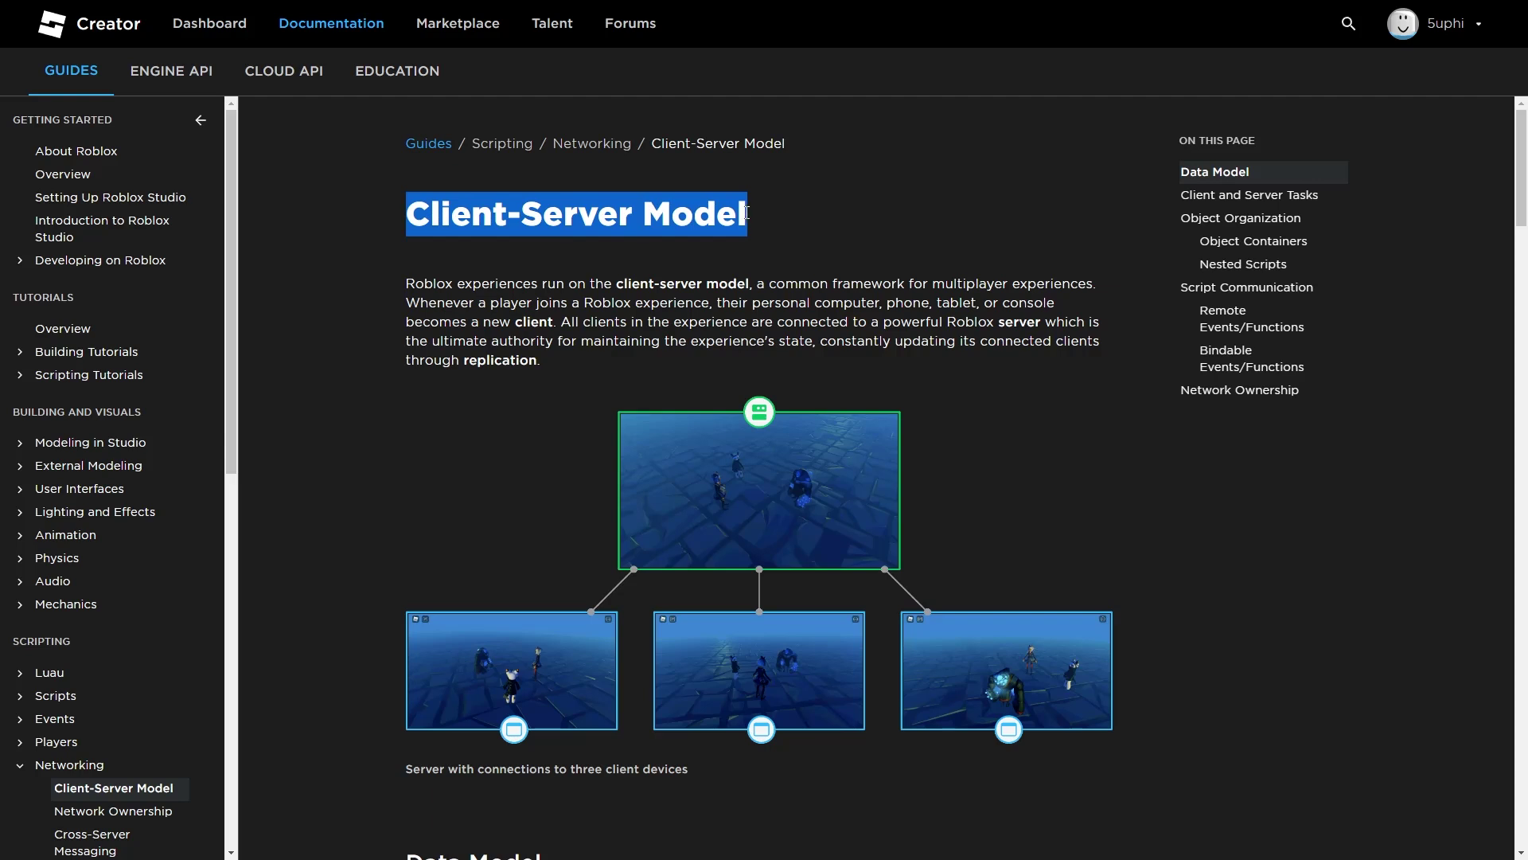
left_click(657, 232)
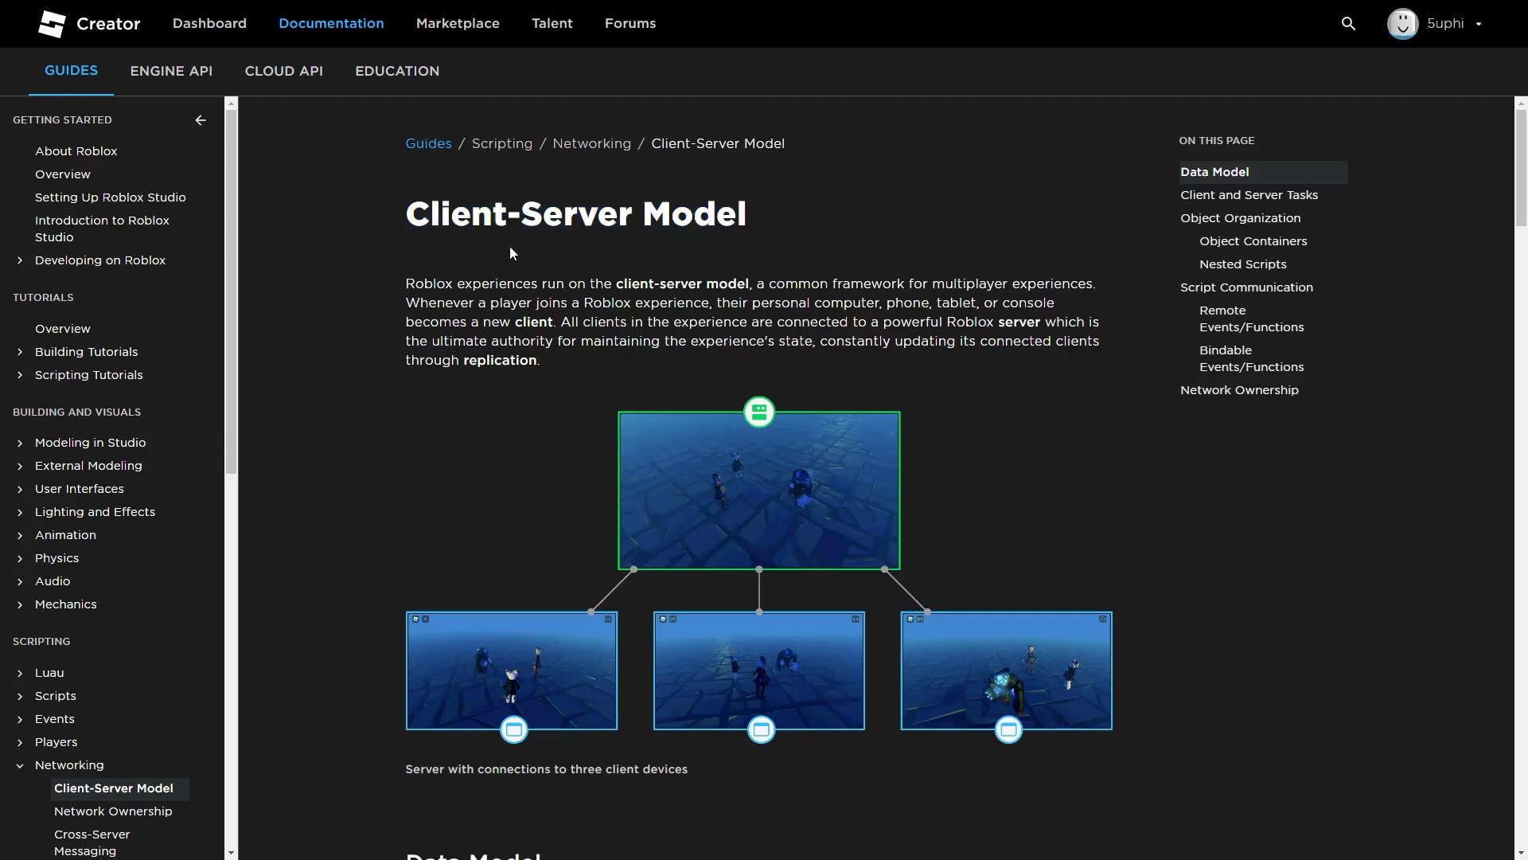
left_click_drag(462, 360, 560, 367)
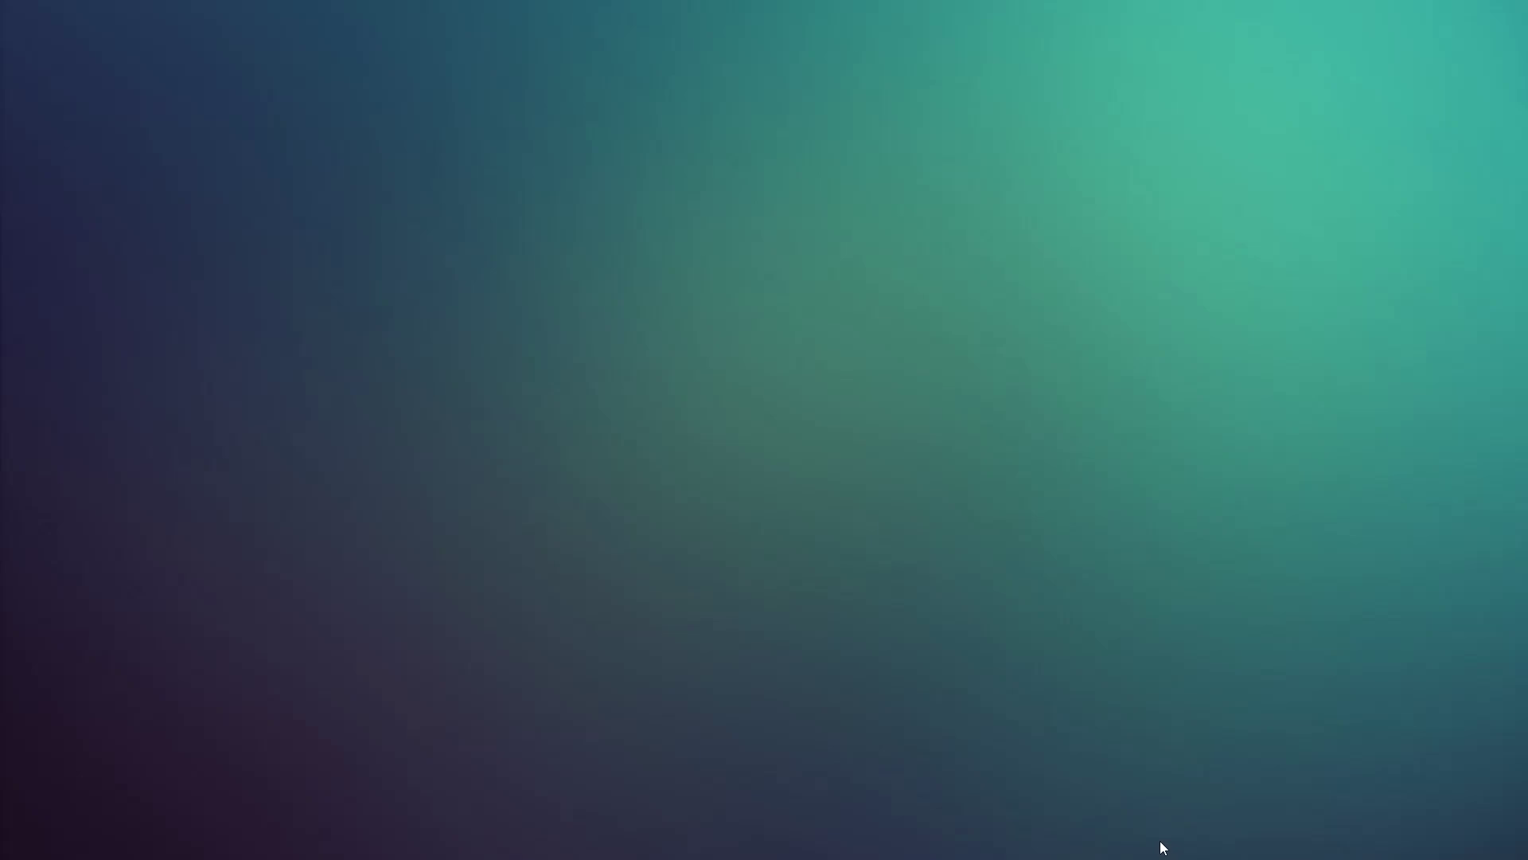
Create a text document on the Windows desktop and name it after the first person.
right_click(562, 437)
mouse_move(641, 571)
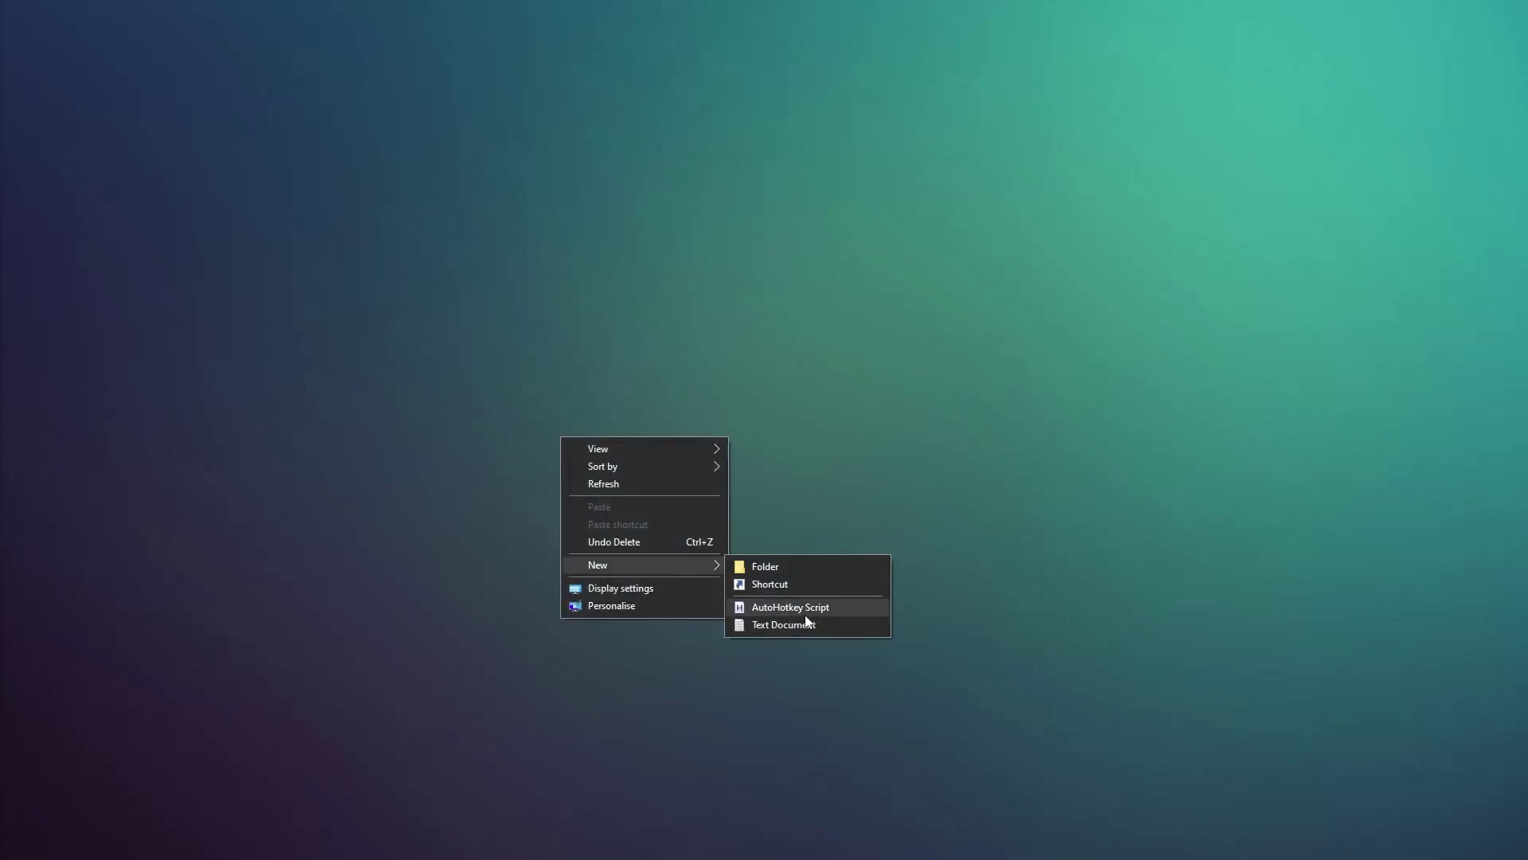
left_click(785, 624)
type("Suphi")
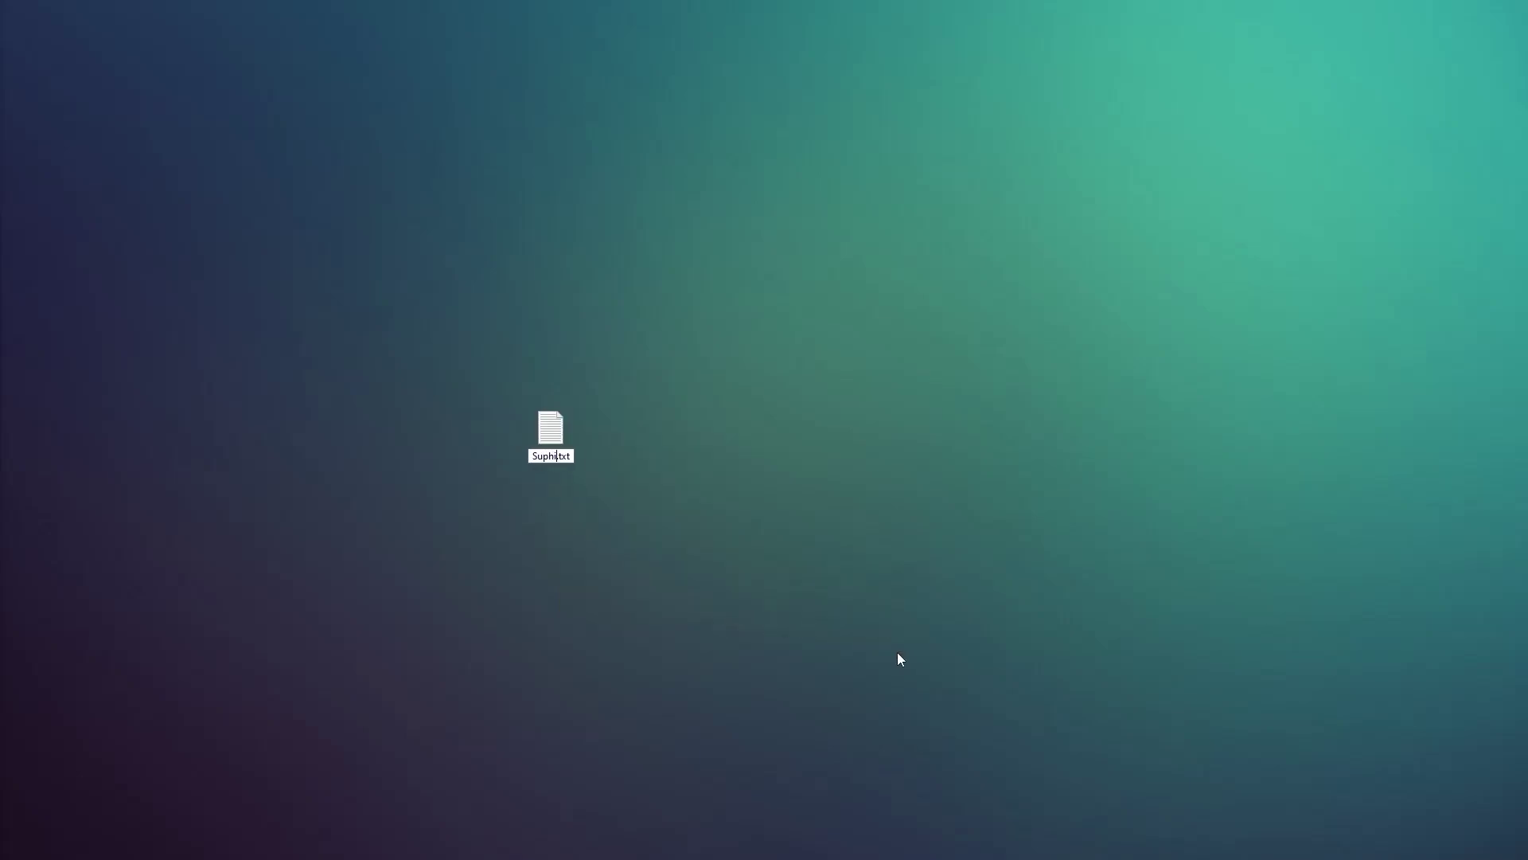
key("Return")
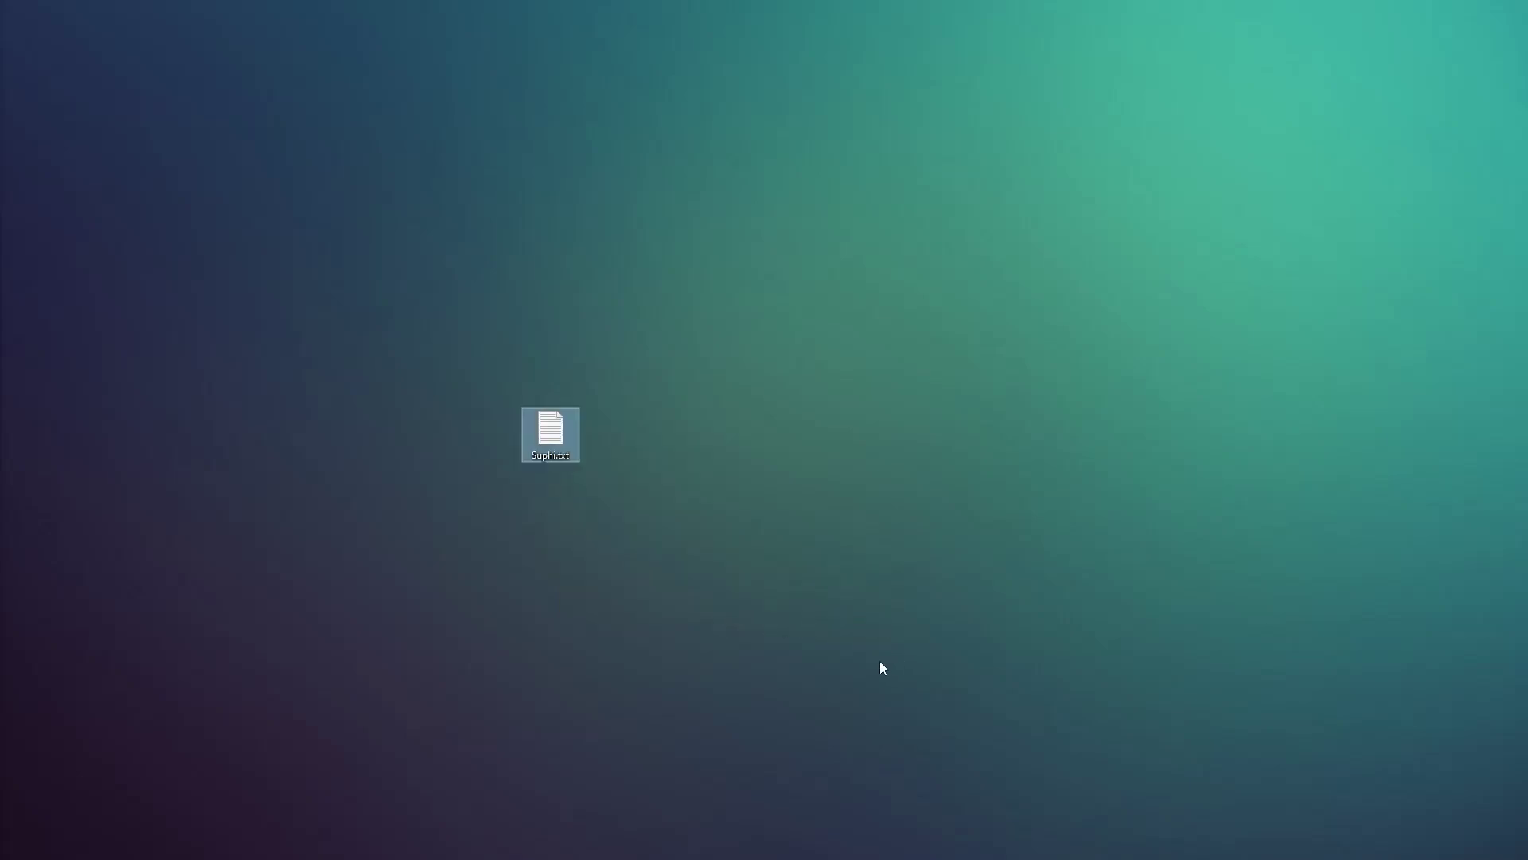
Create a second text document on the desktop, beside the first, and name it after the second person.
right_click(885, 432)
mouse_move(941, 561)
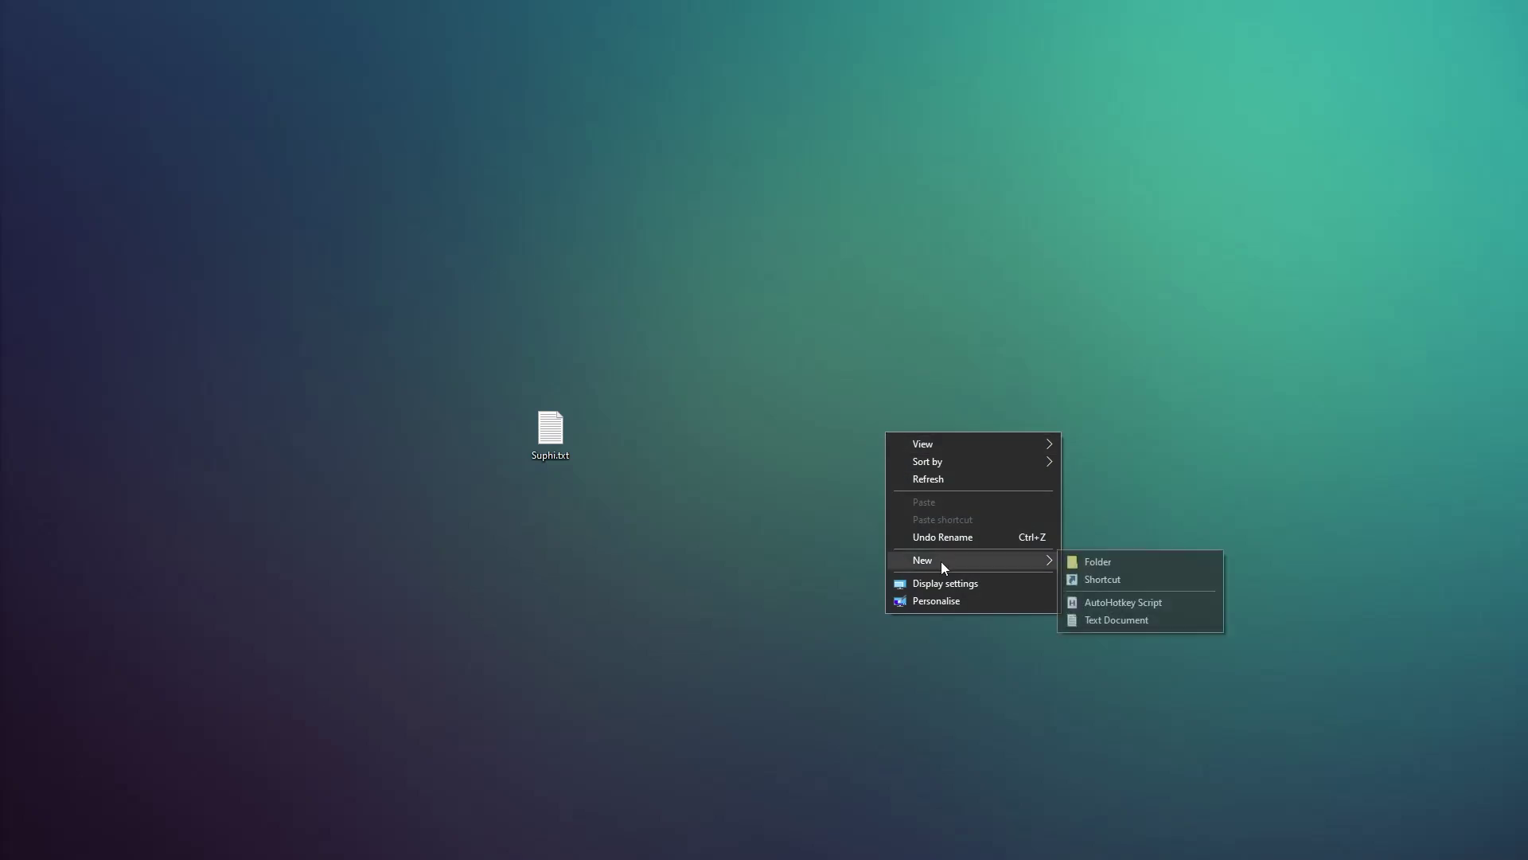
left_click(1111, 620)
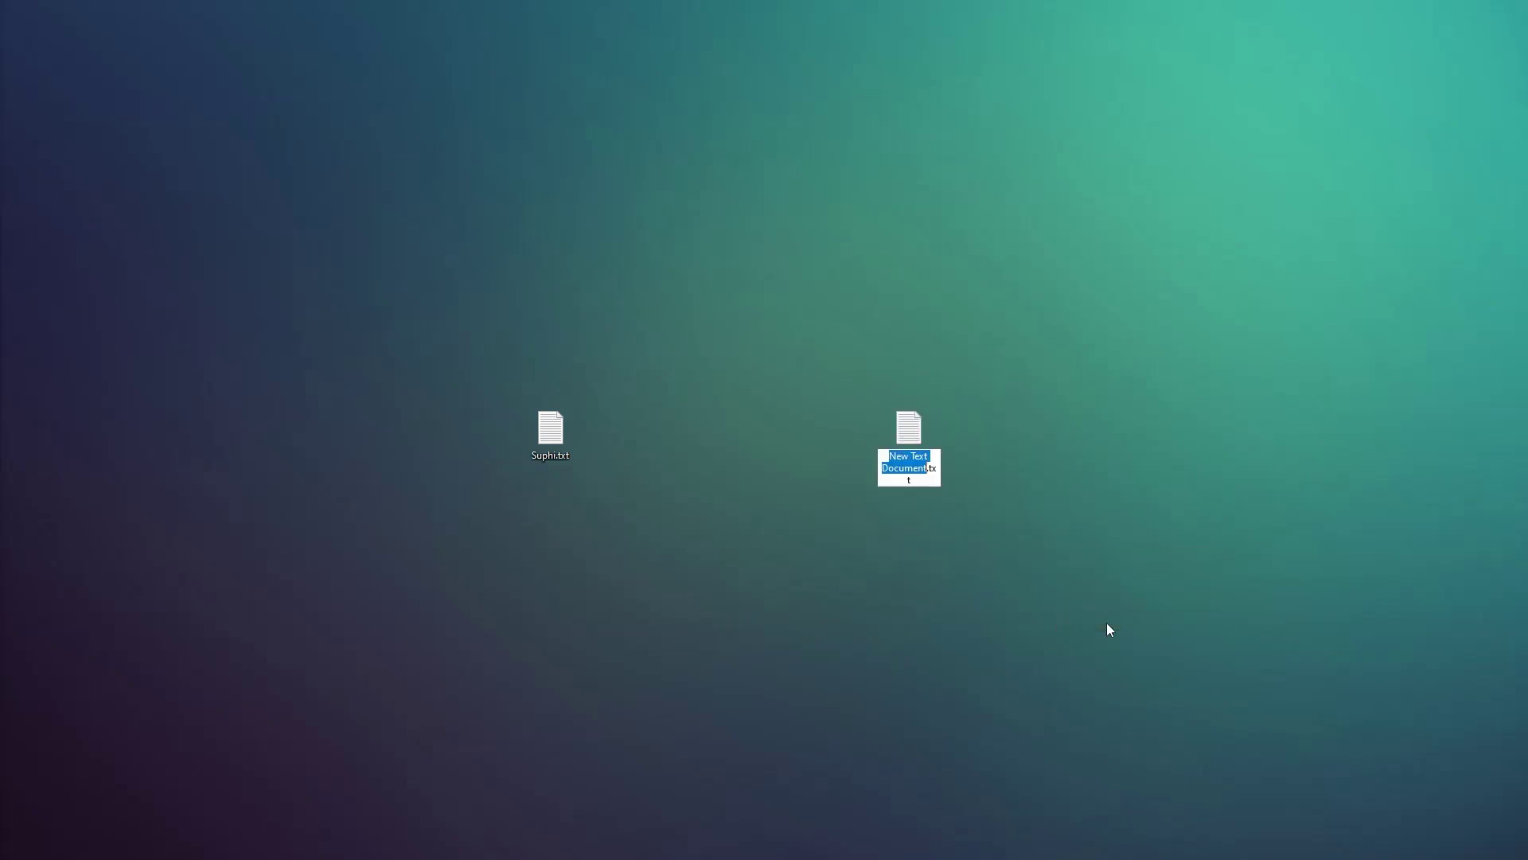
type("Bob")
key("Return")
left_click(810, 730)
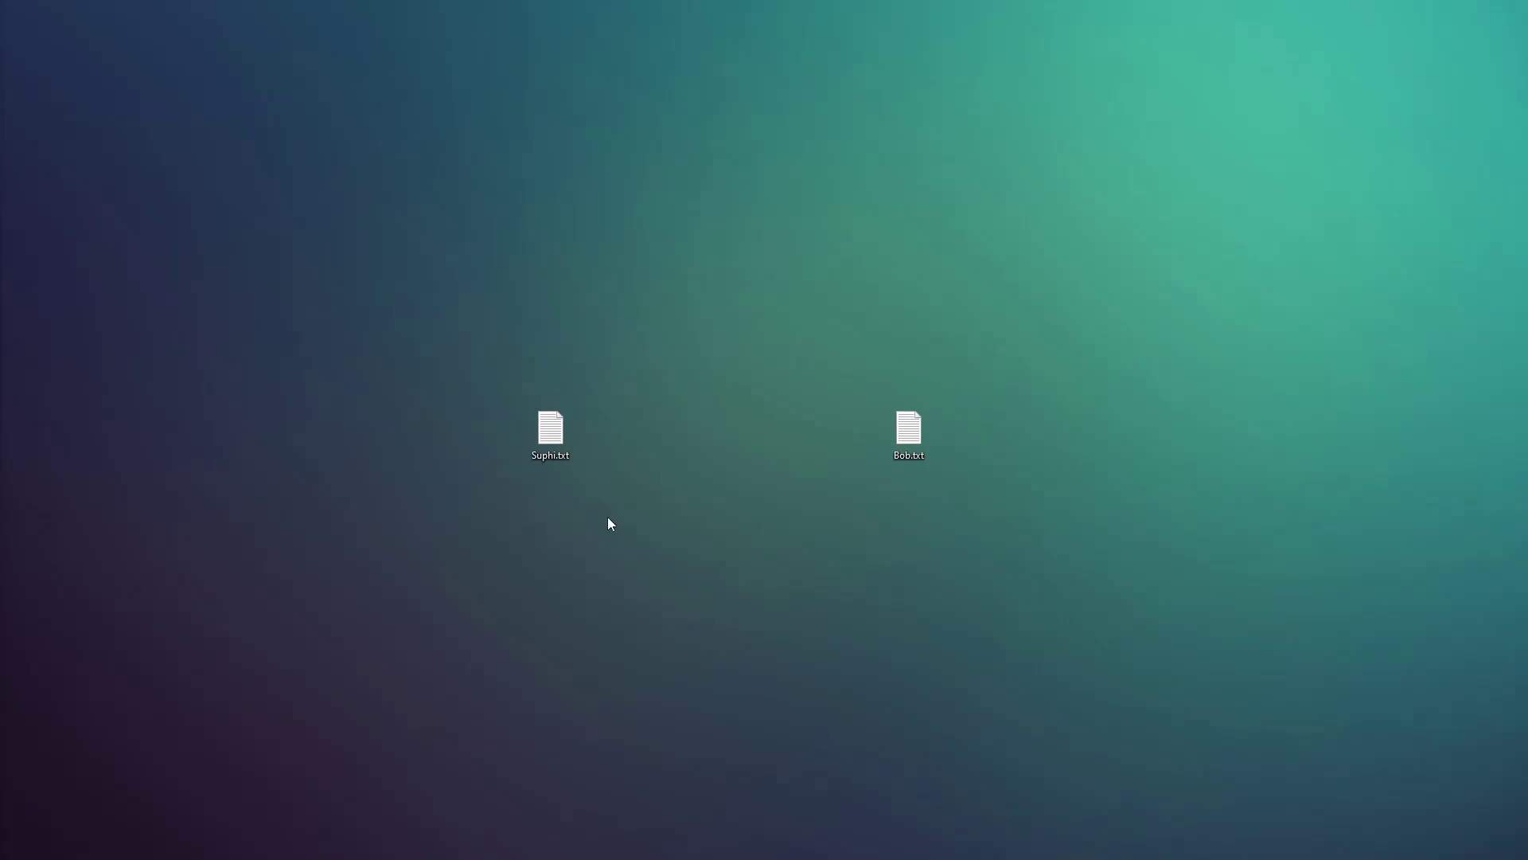
Open both text documents in Notepad and arrange their windows side by side.
double_click(554, 431)
left_click_drag(754, 263, 576, 265)
double_click(909, 434)
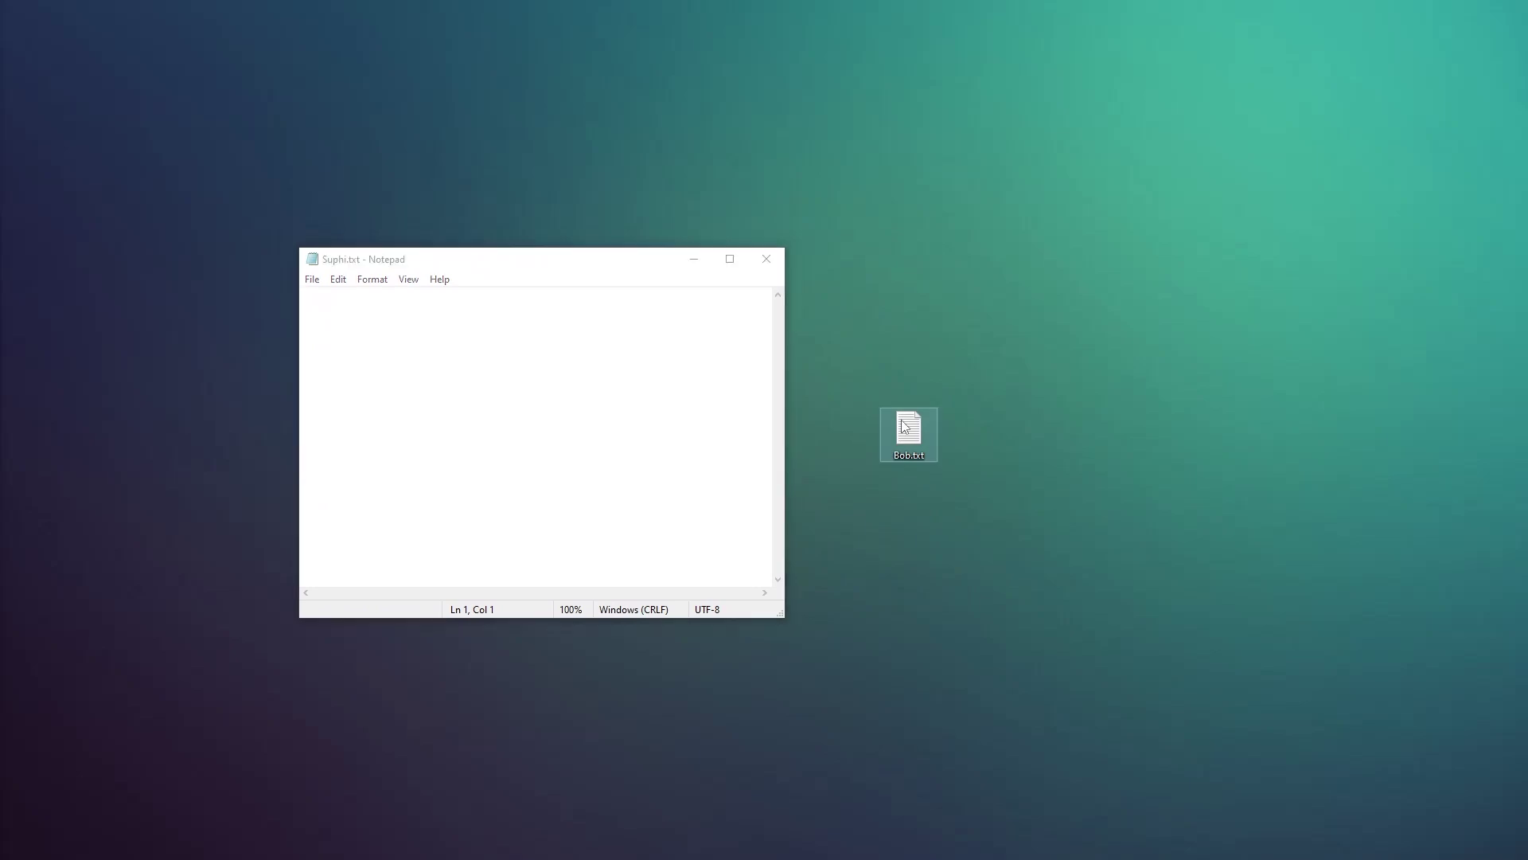
left_click_drag(707, 238, 1028, 260)
Enter the letter "a" in the first document and the same letter in the second.
left_click(610, 399)
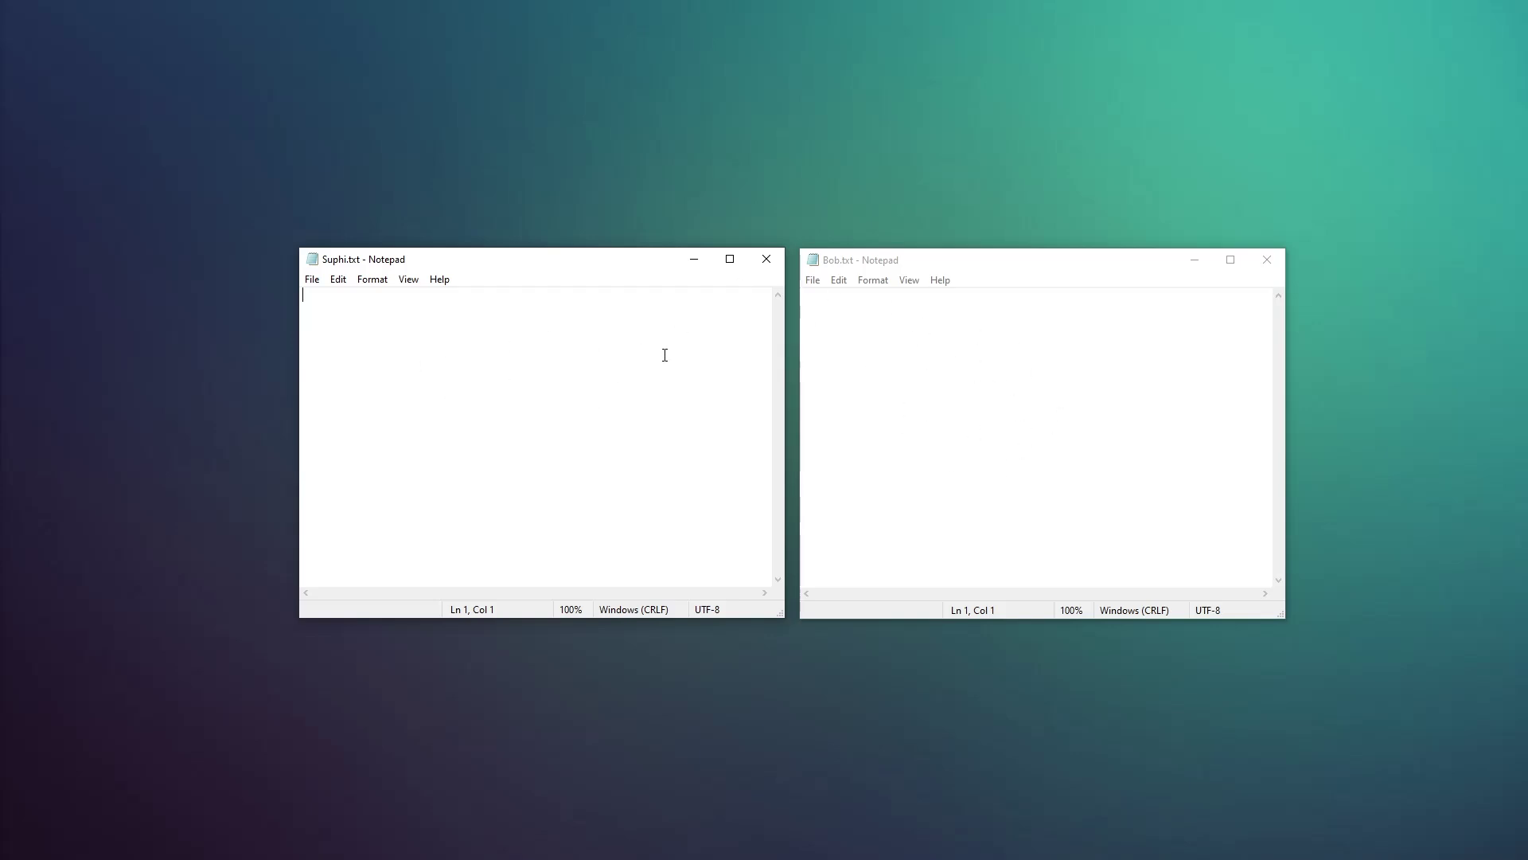
type("a")
left_click(883, 342)
type("a")
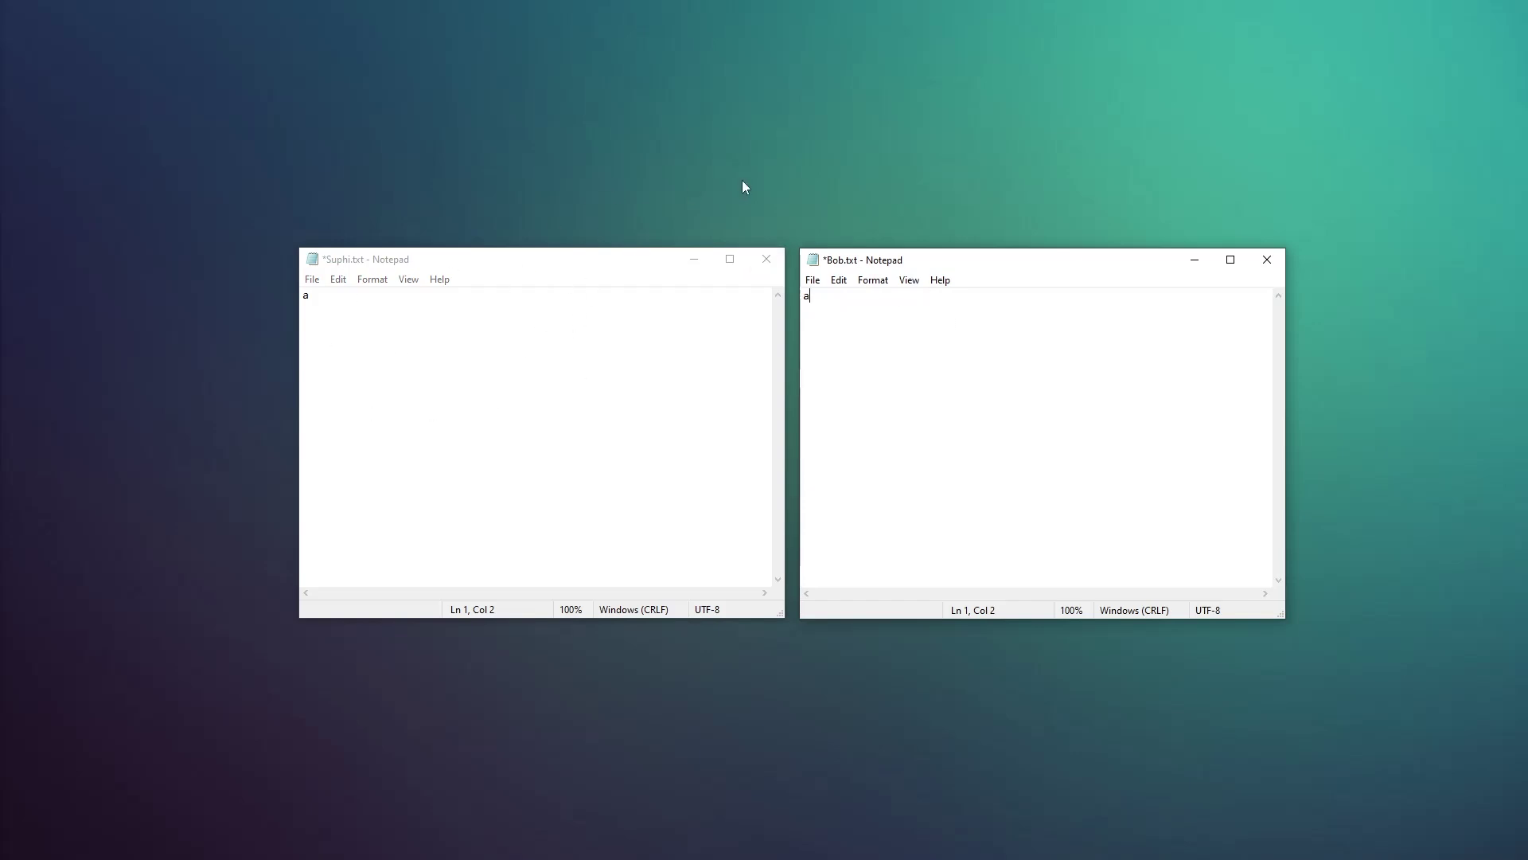
Highlight the letter "a" in both documents to compare their contents.
left_click(570, 394)
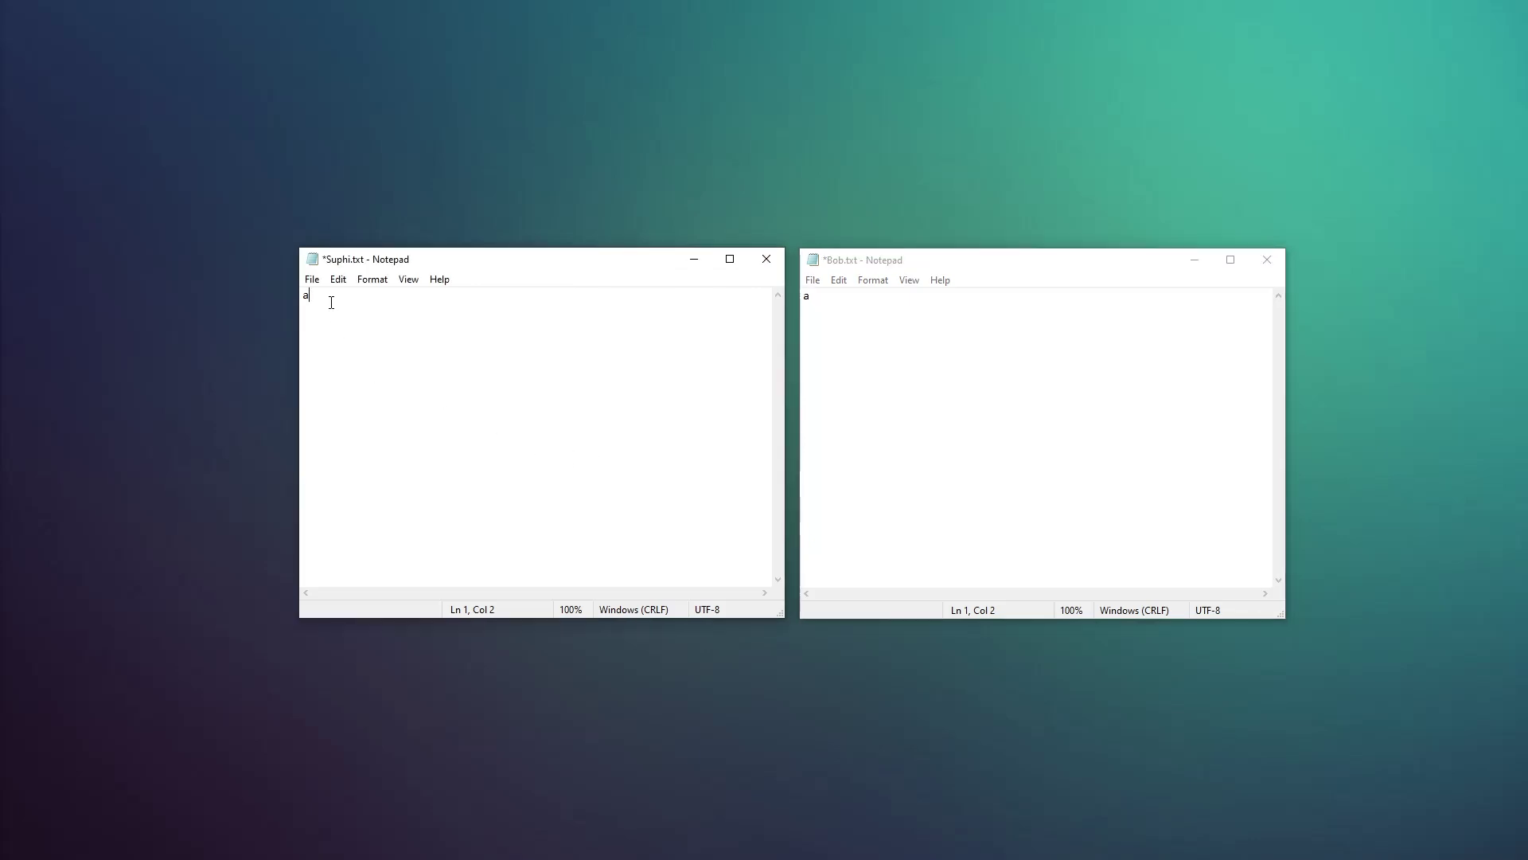
left_click_drag(310, 296, 302, 296)
left_click_drag(811, 296, 802, 297)
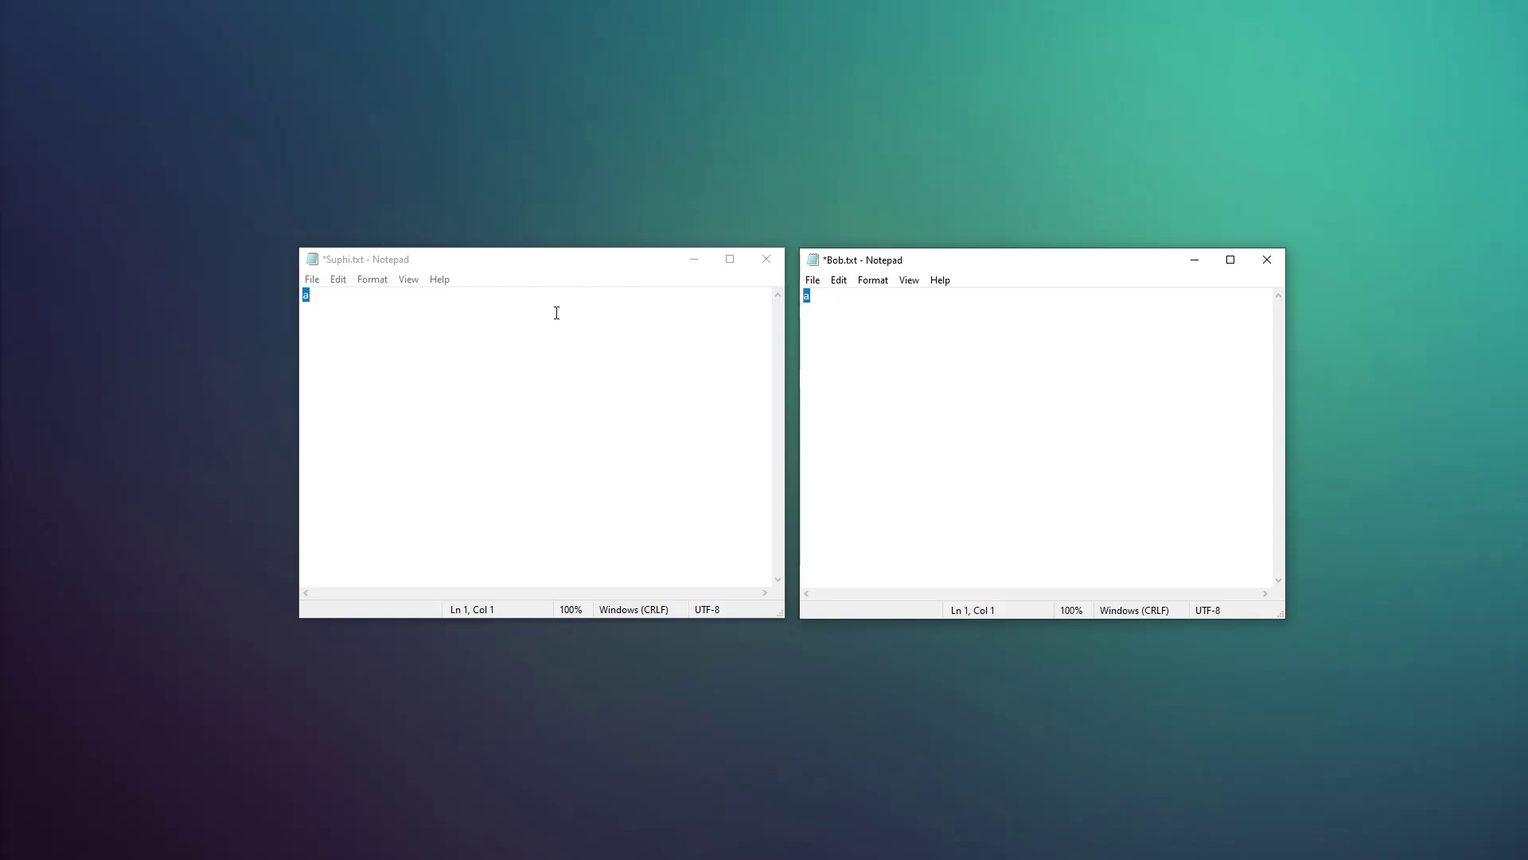
Append "T" to the text of the first document and "V" to the text of the second.
left_click(599, 315)
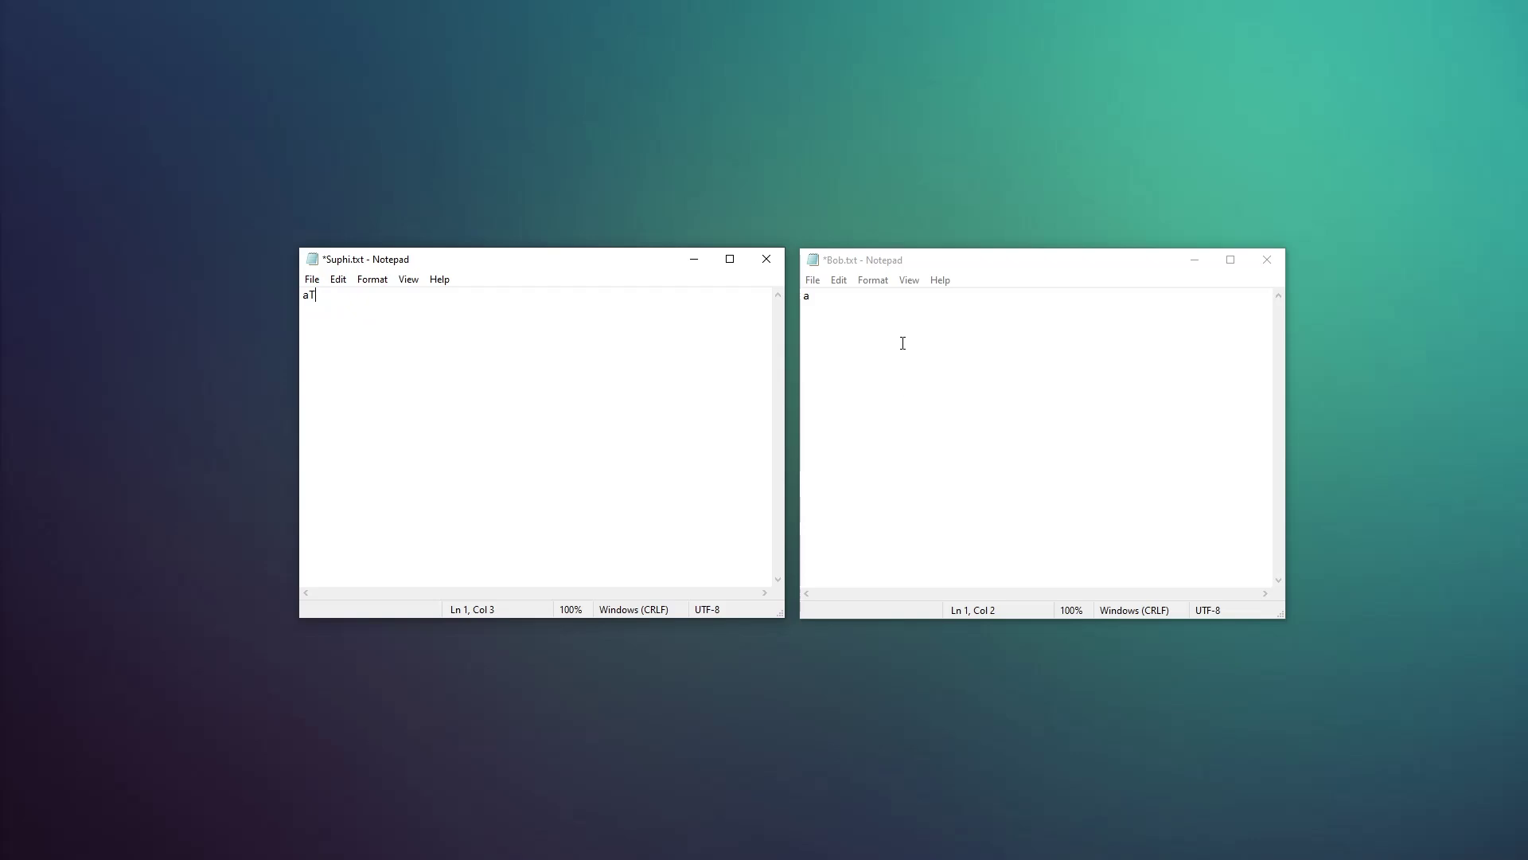
left_click(872, 299)
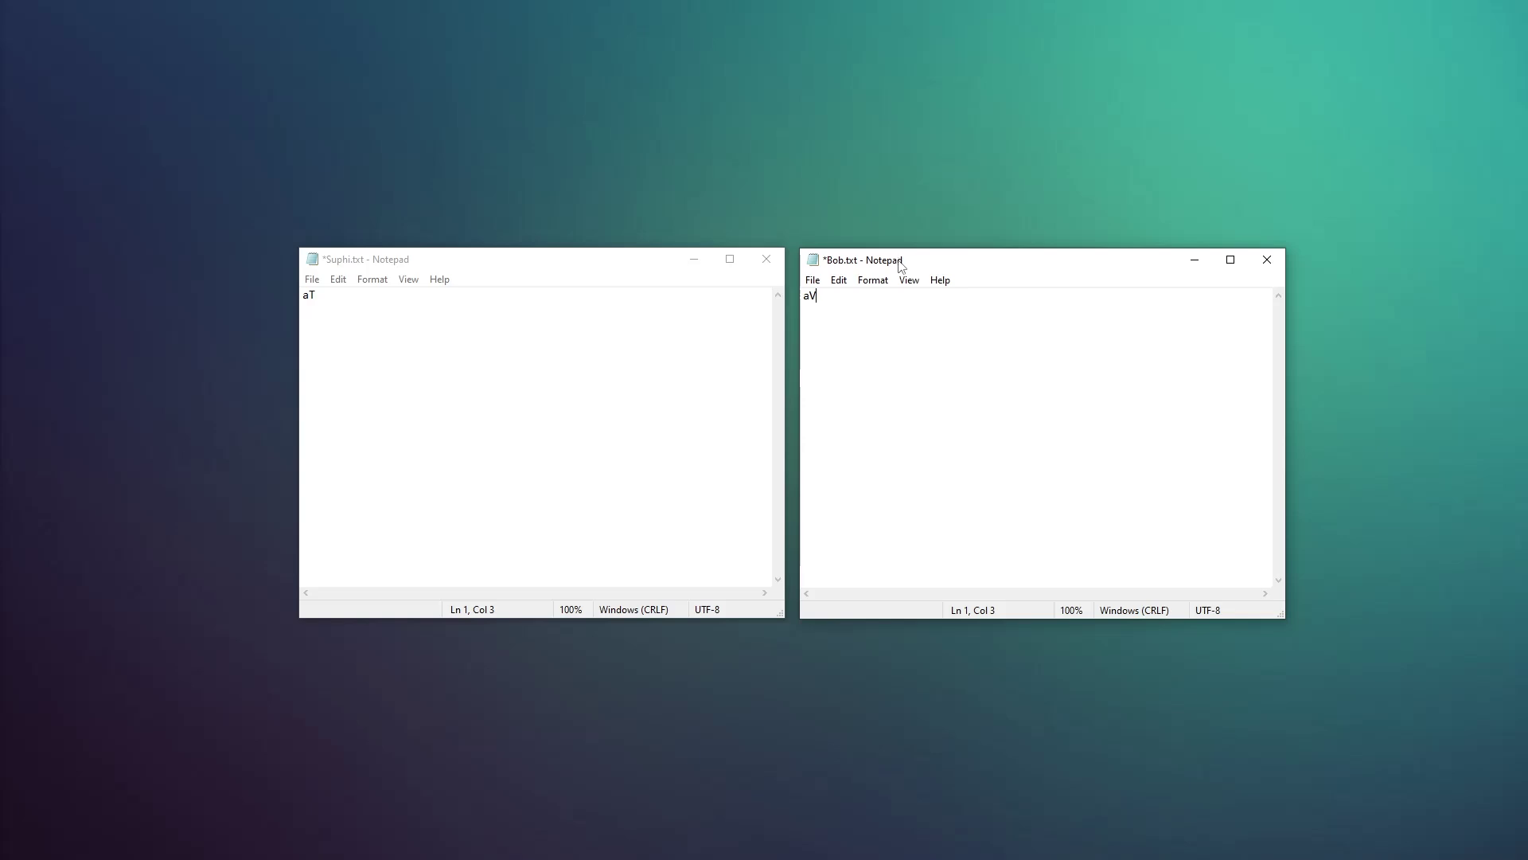
Replace the letter "a" in the second document with "I".
left_click_drag(810, 296, 790, 296)
key("BackSpace")
type("I")
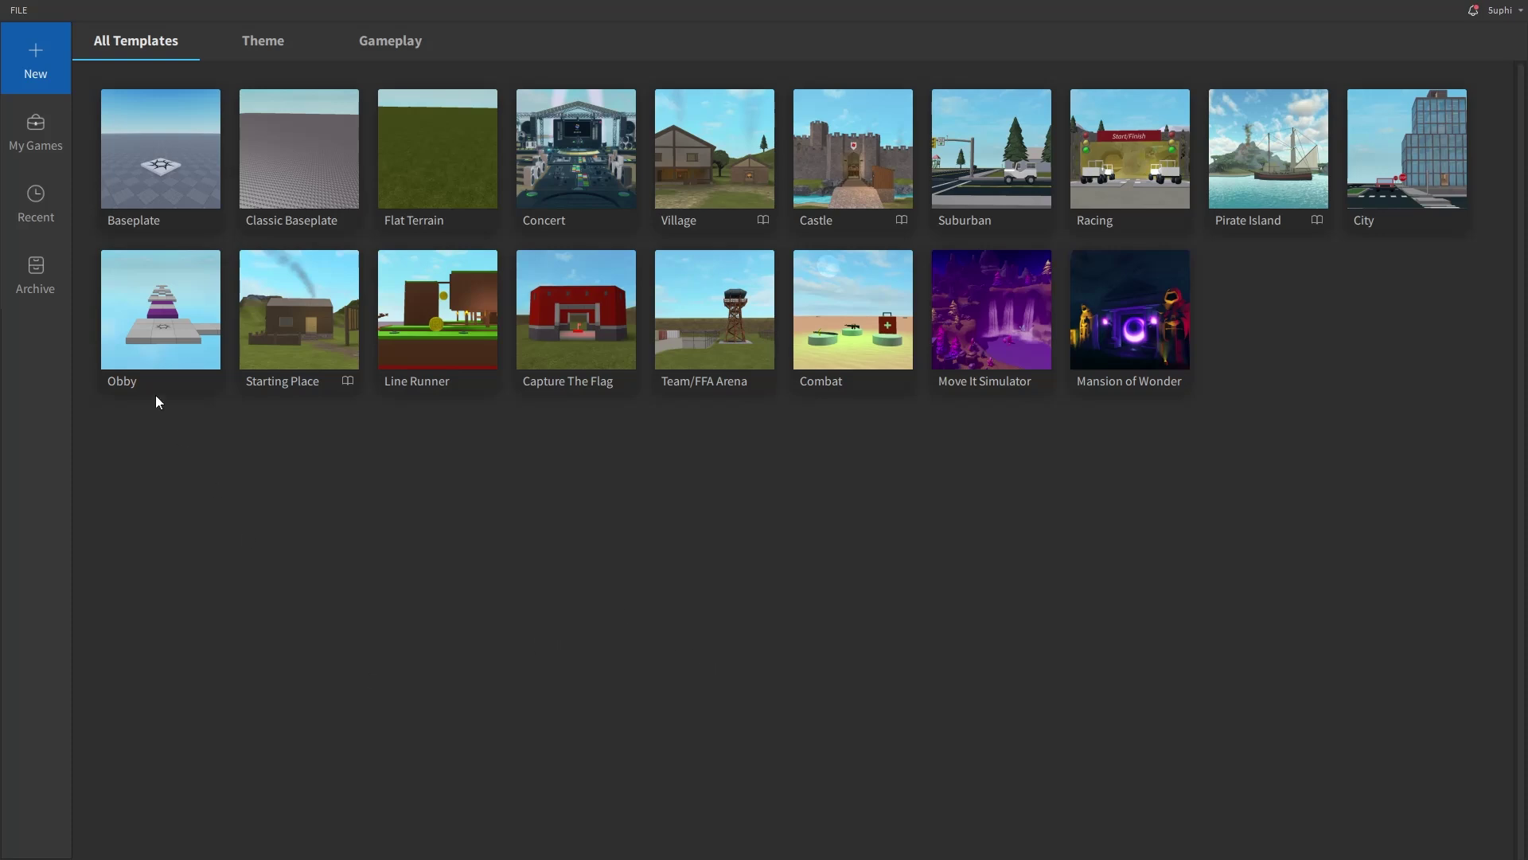
In Roblox Studio, create a place from the Baseplate template and start a local server test with 1 player.
left_click(146, 165)
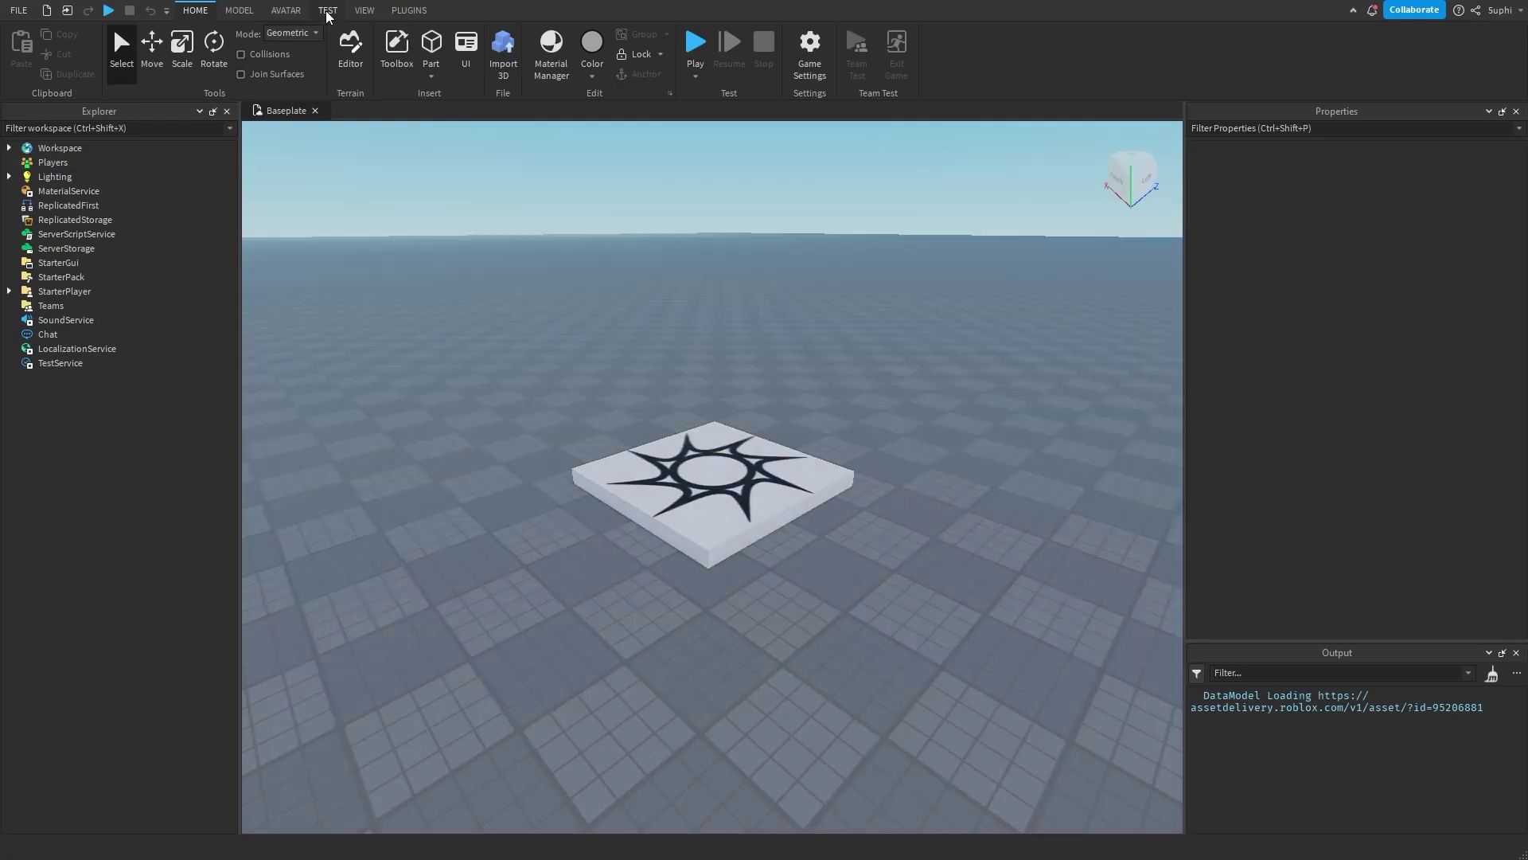
left_click(327, 10)
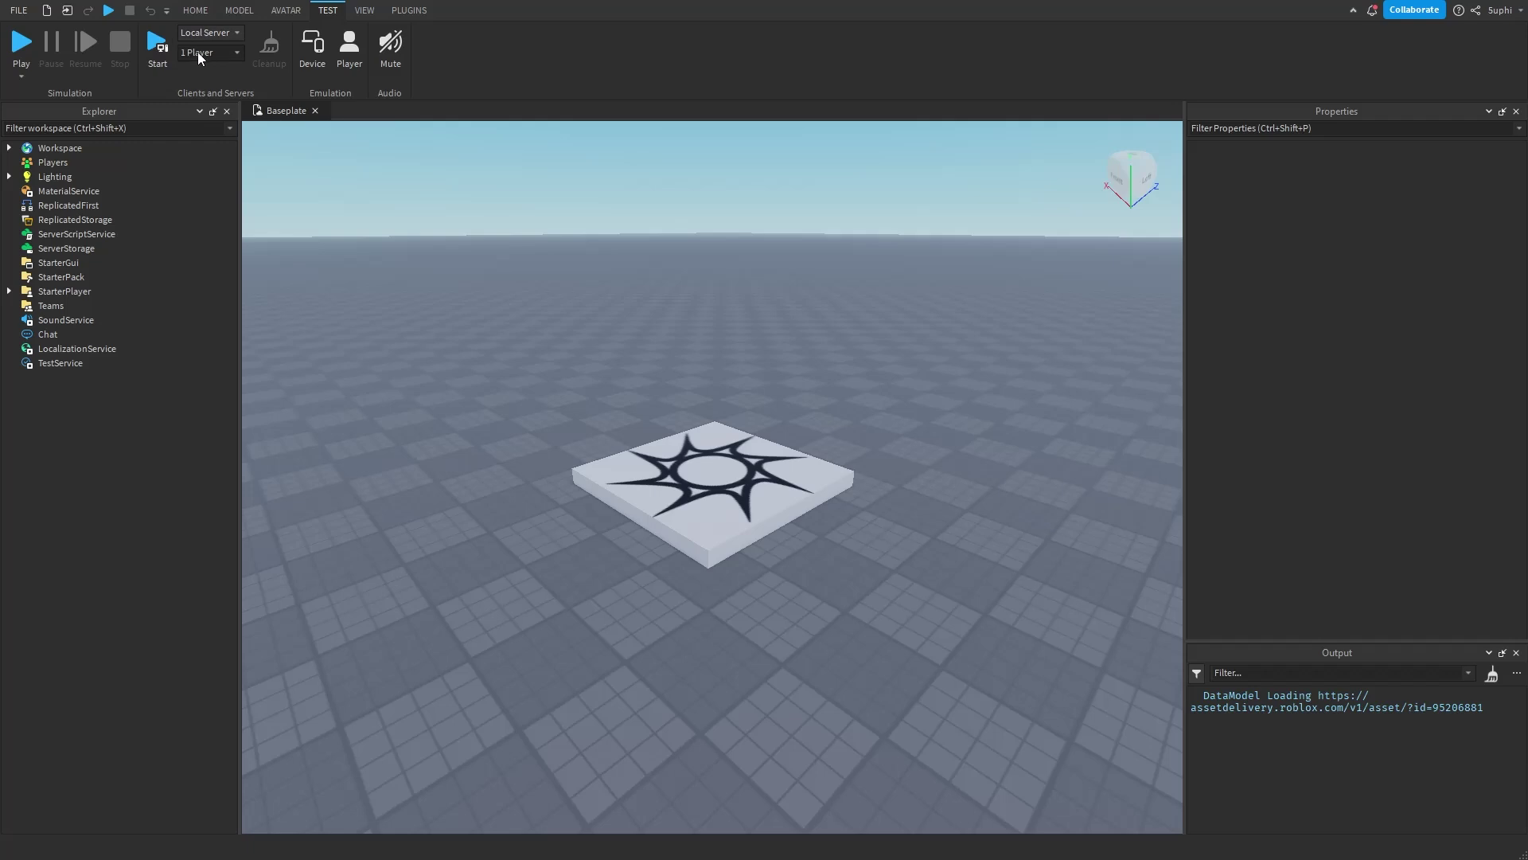
left_click(158, 57)
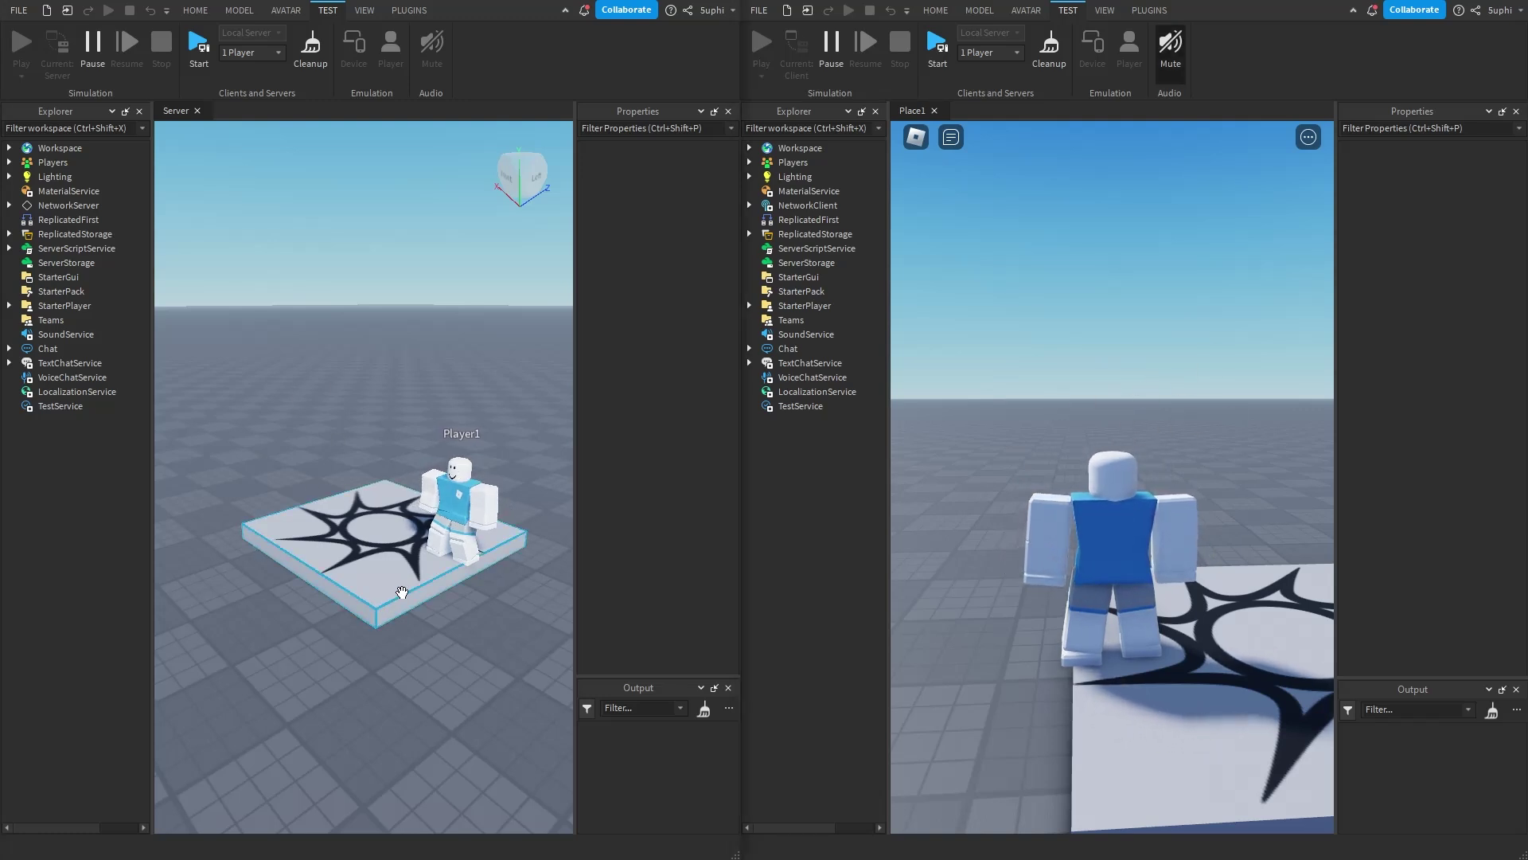
Expand the Workspace on both server and client, and rename the server's SpawnLocation to "a".
left_click(9, 148)
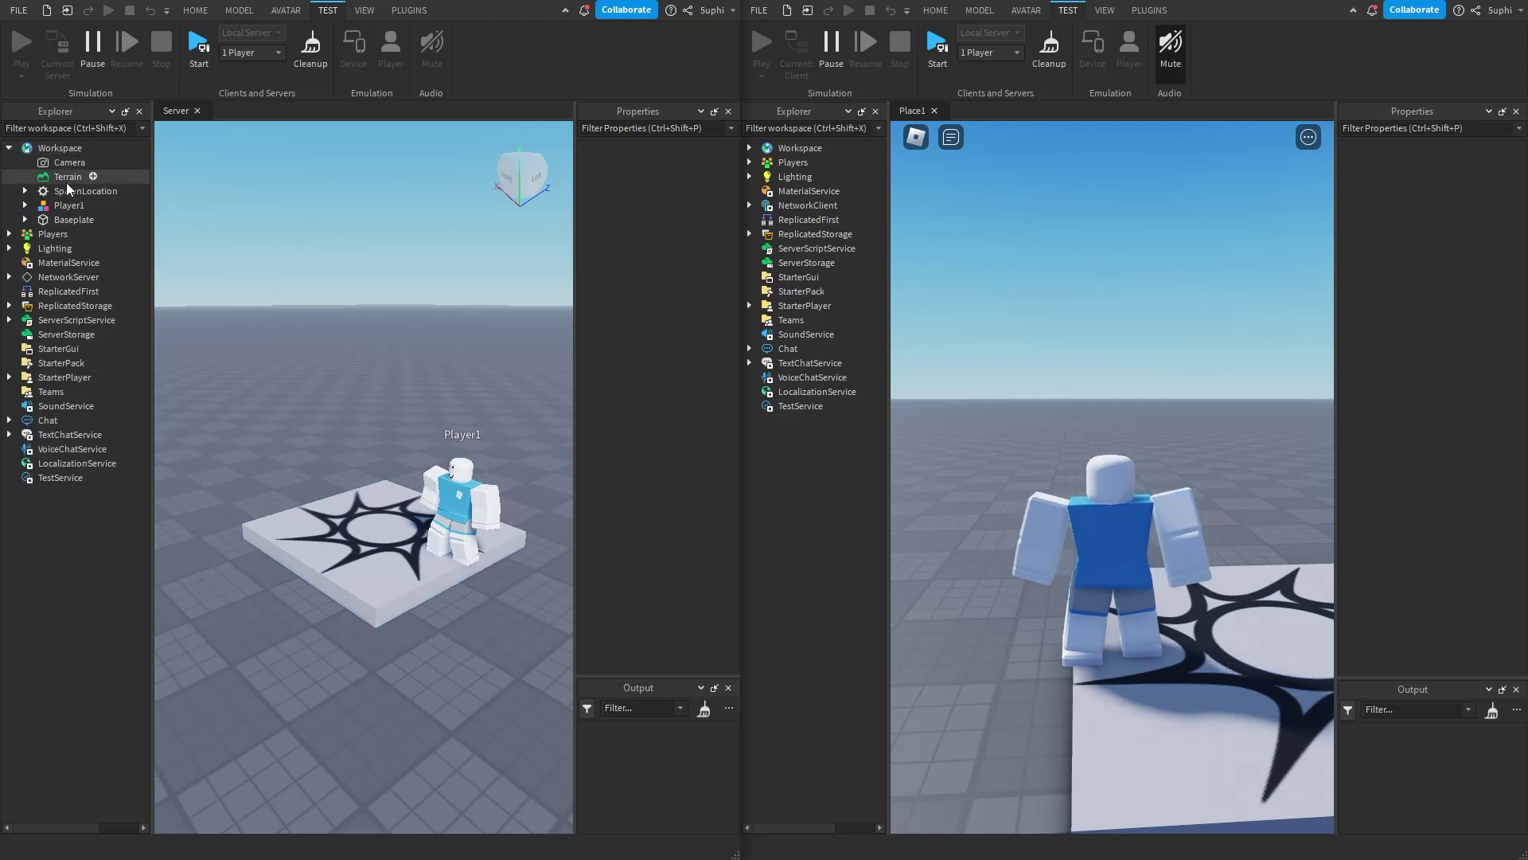
left_click(749, 148)
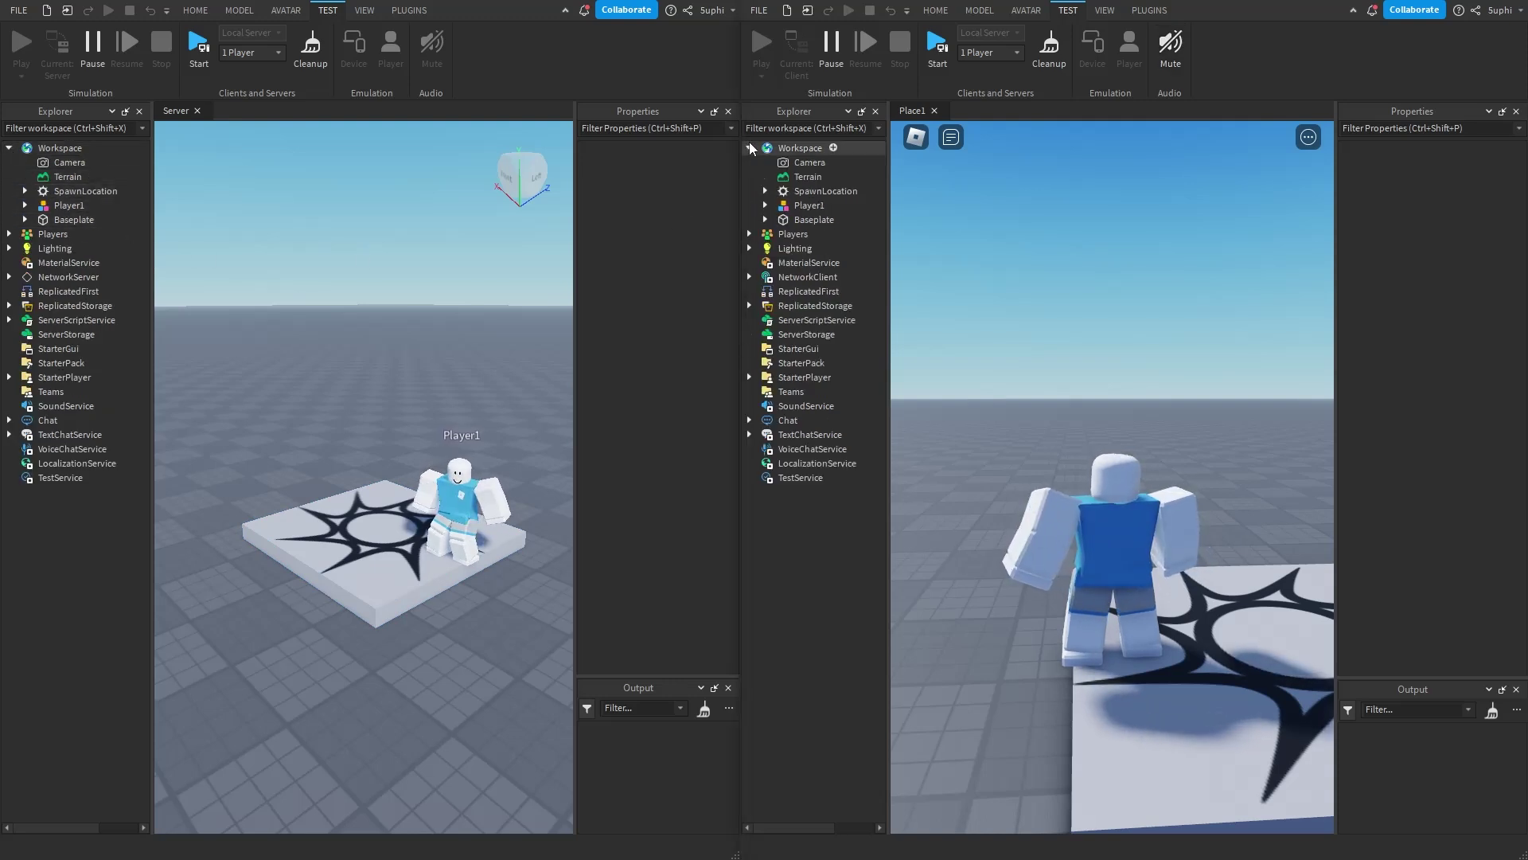
double_click(73, 196)
type("a")
key("Return")
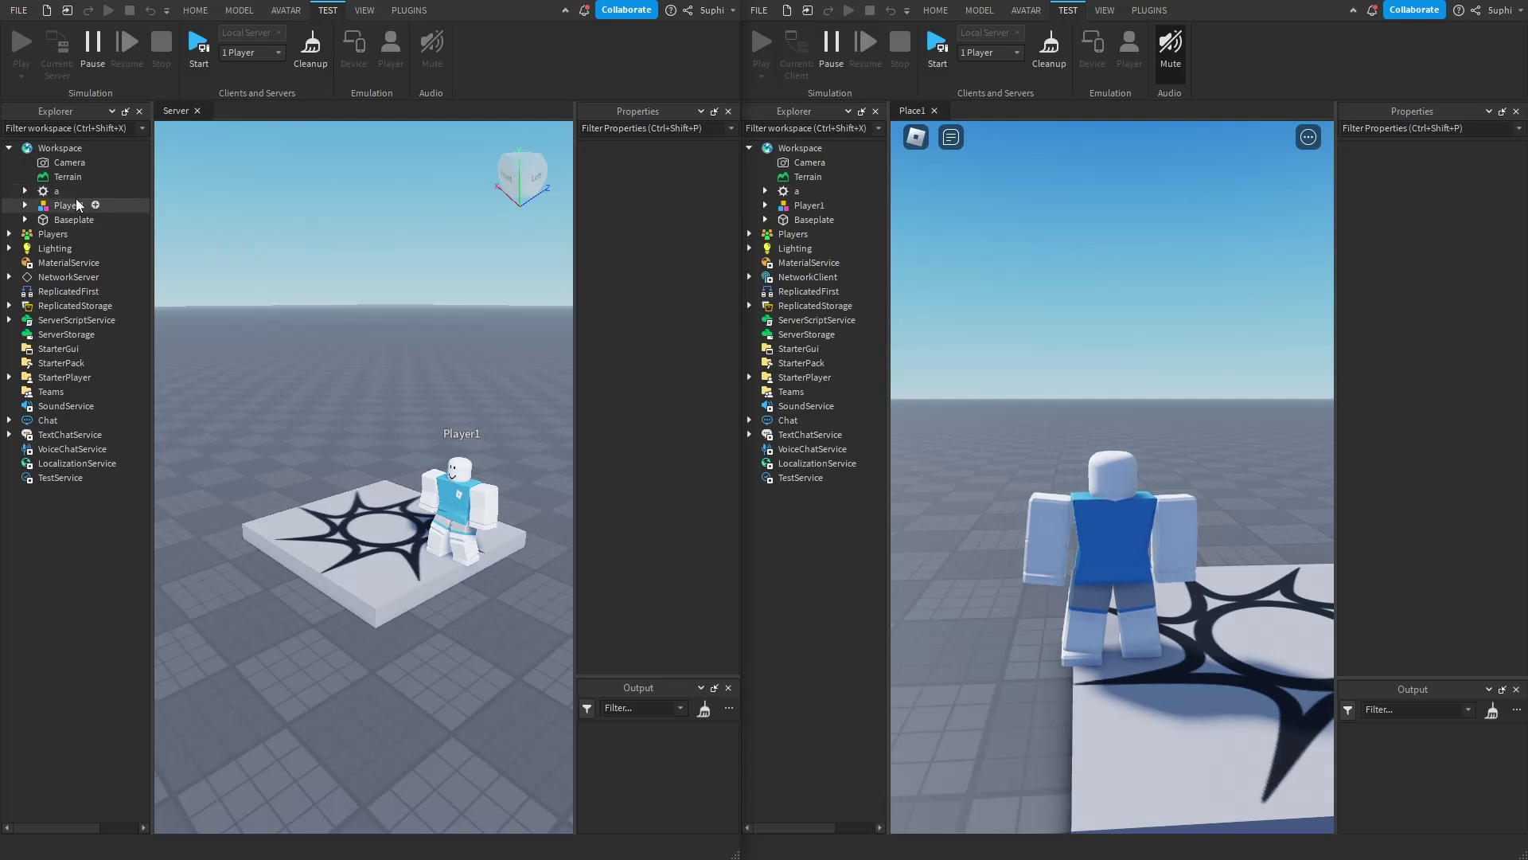
Select the spawn location "a" on the server, and rename the client's copy to "C".
left_click(49, 192)
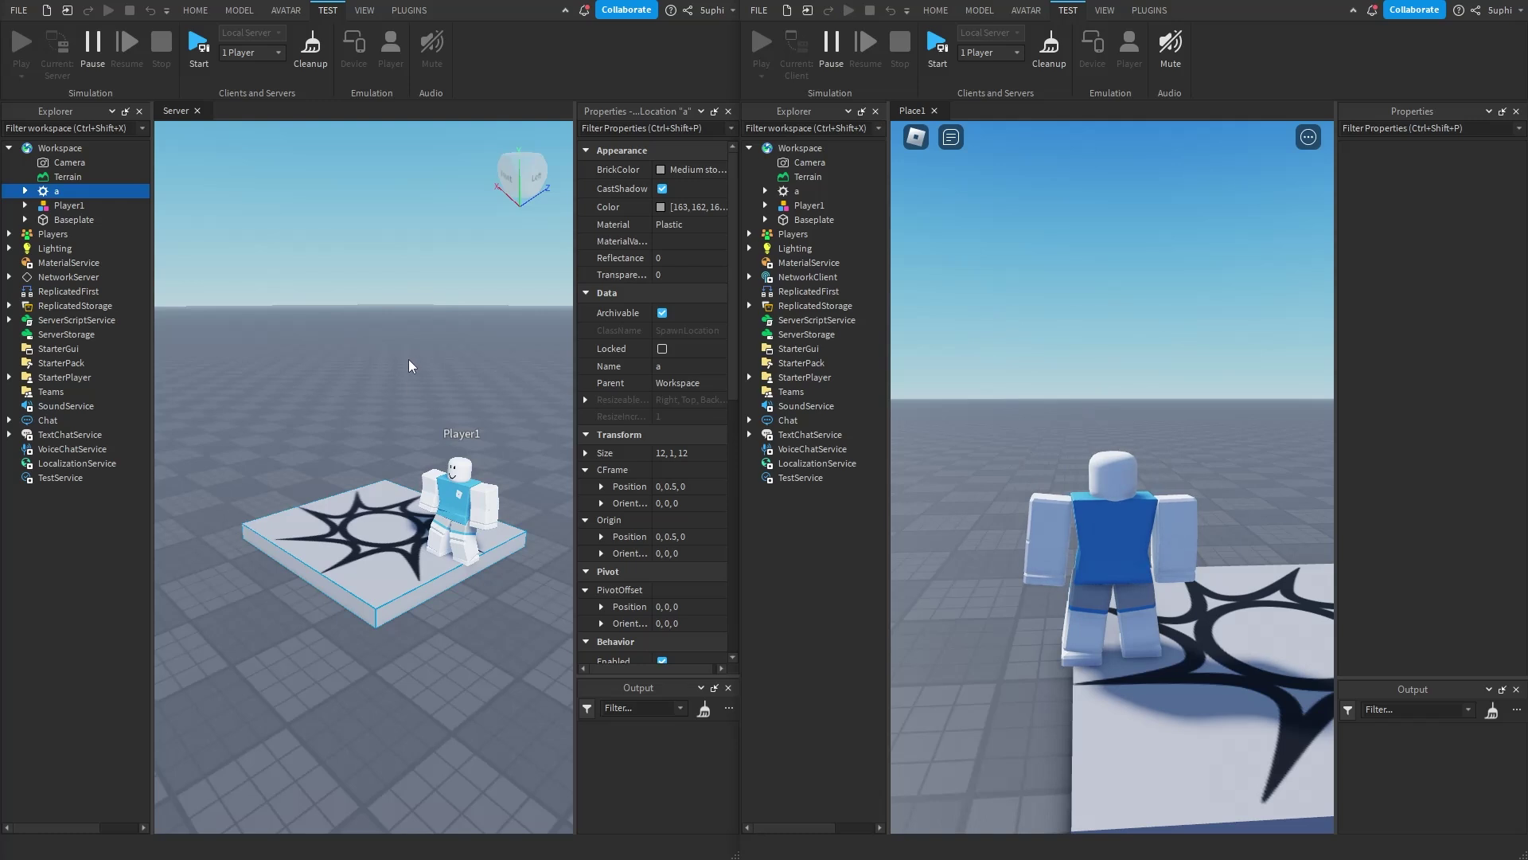
left_click(797, 192)
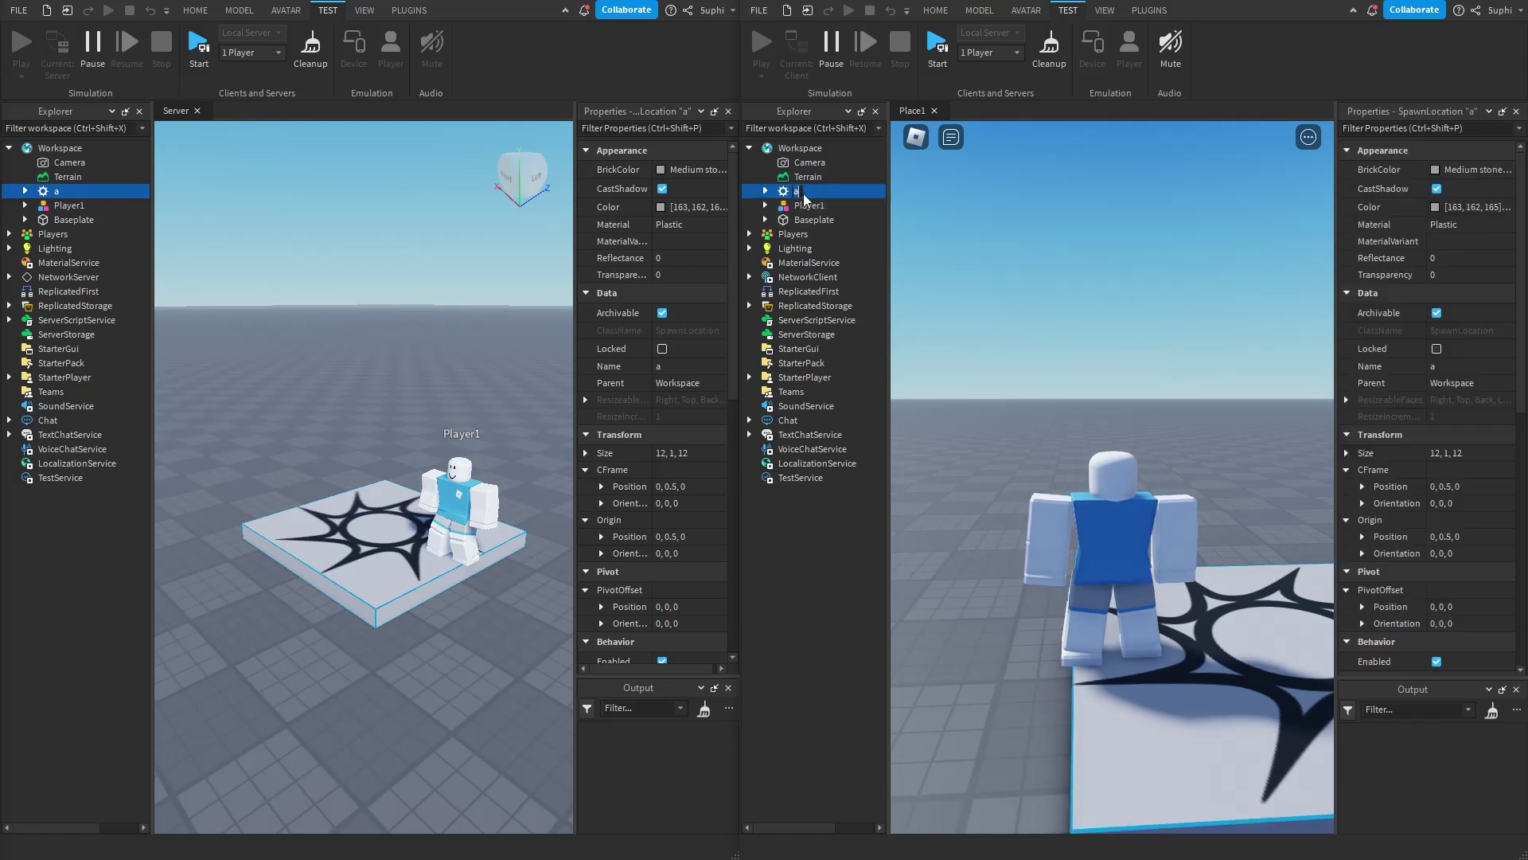
type("C")
key("Return")
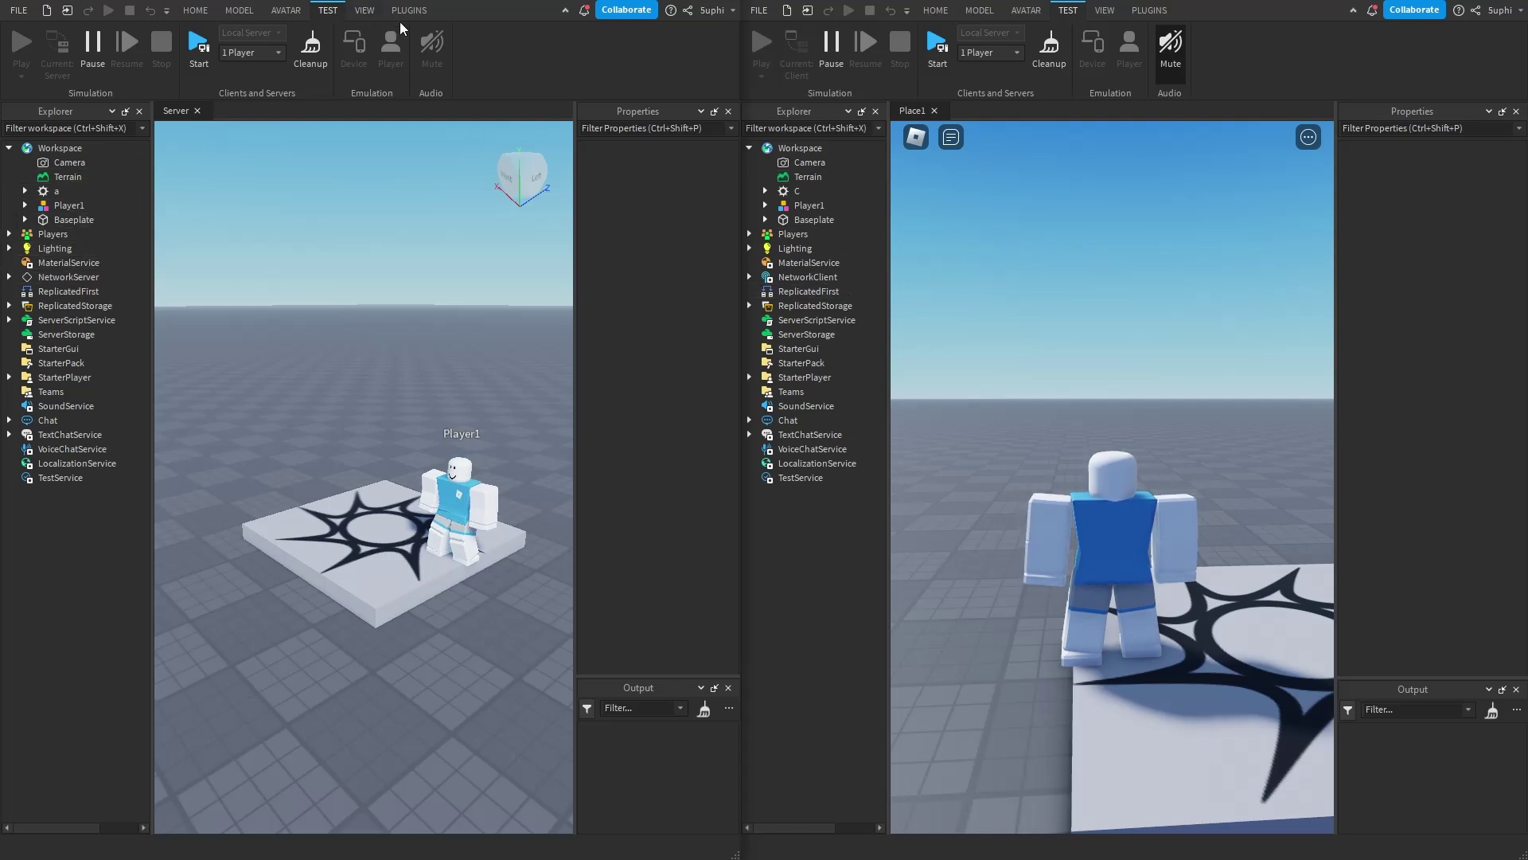
Display the Network stats overlay in both the server and the client windows.
left_click(365, 12)
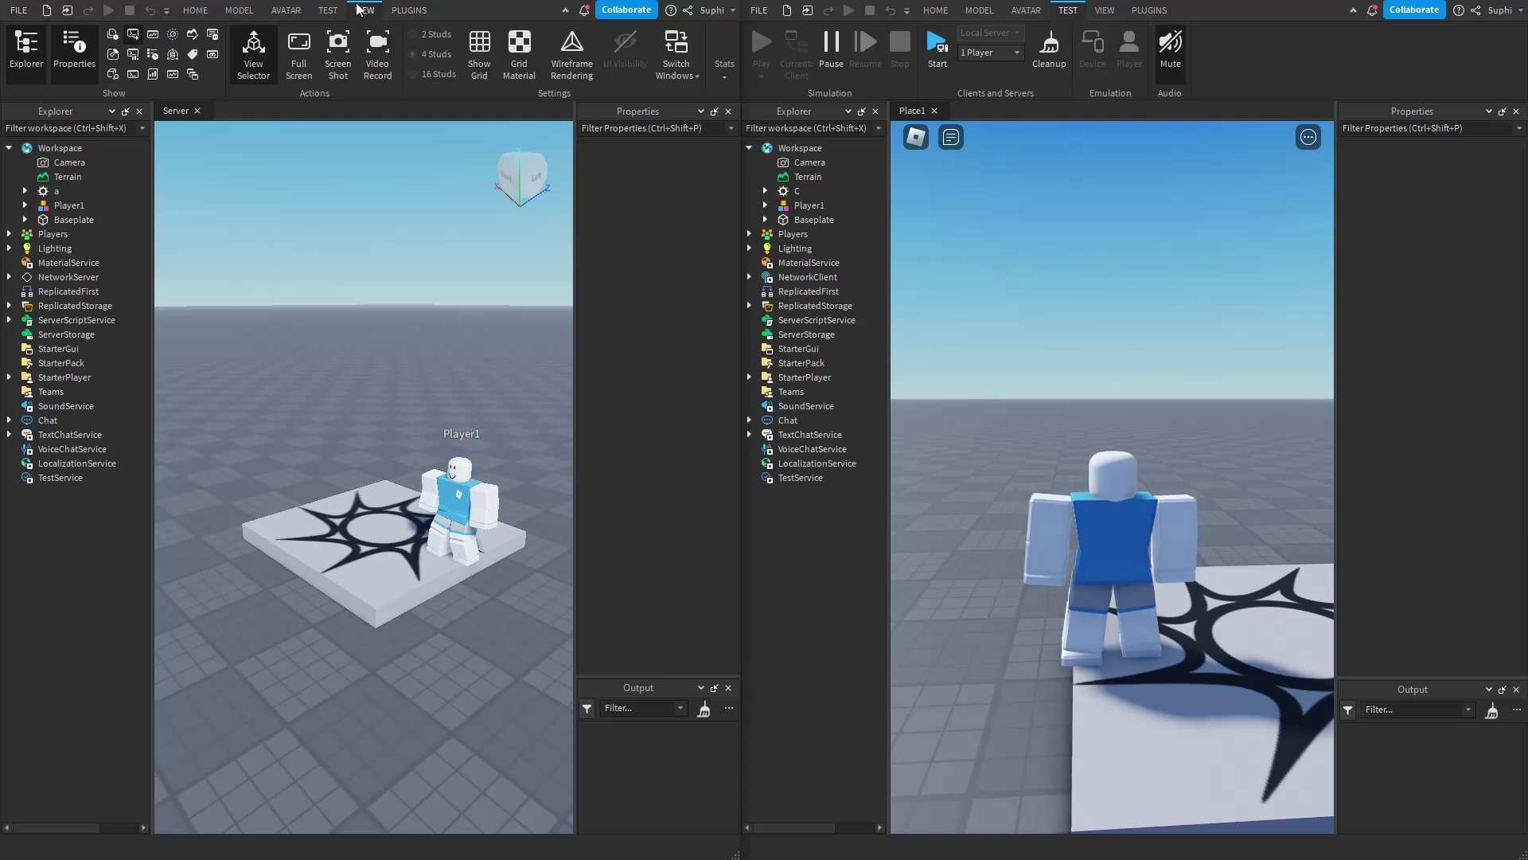
left_click(725, 63)
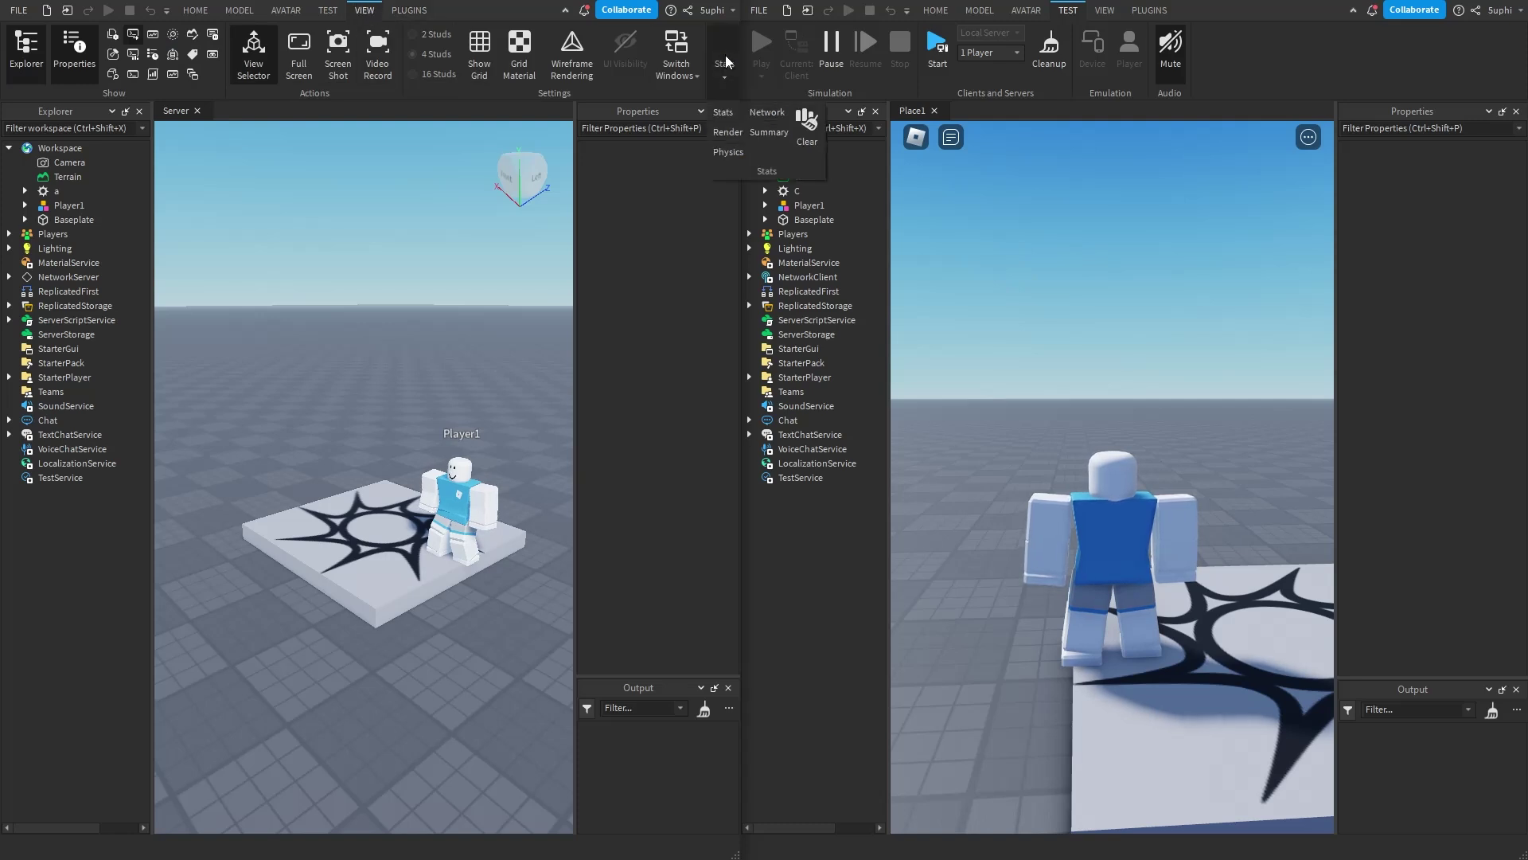
left_click(764, 112)
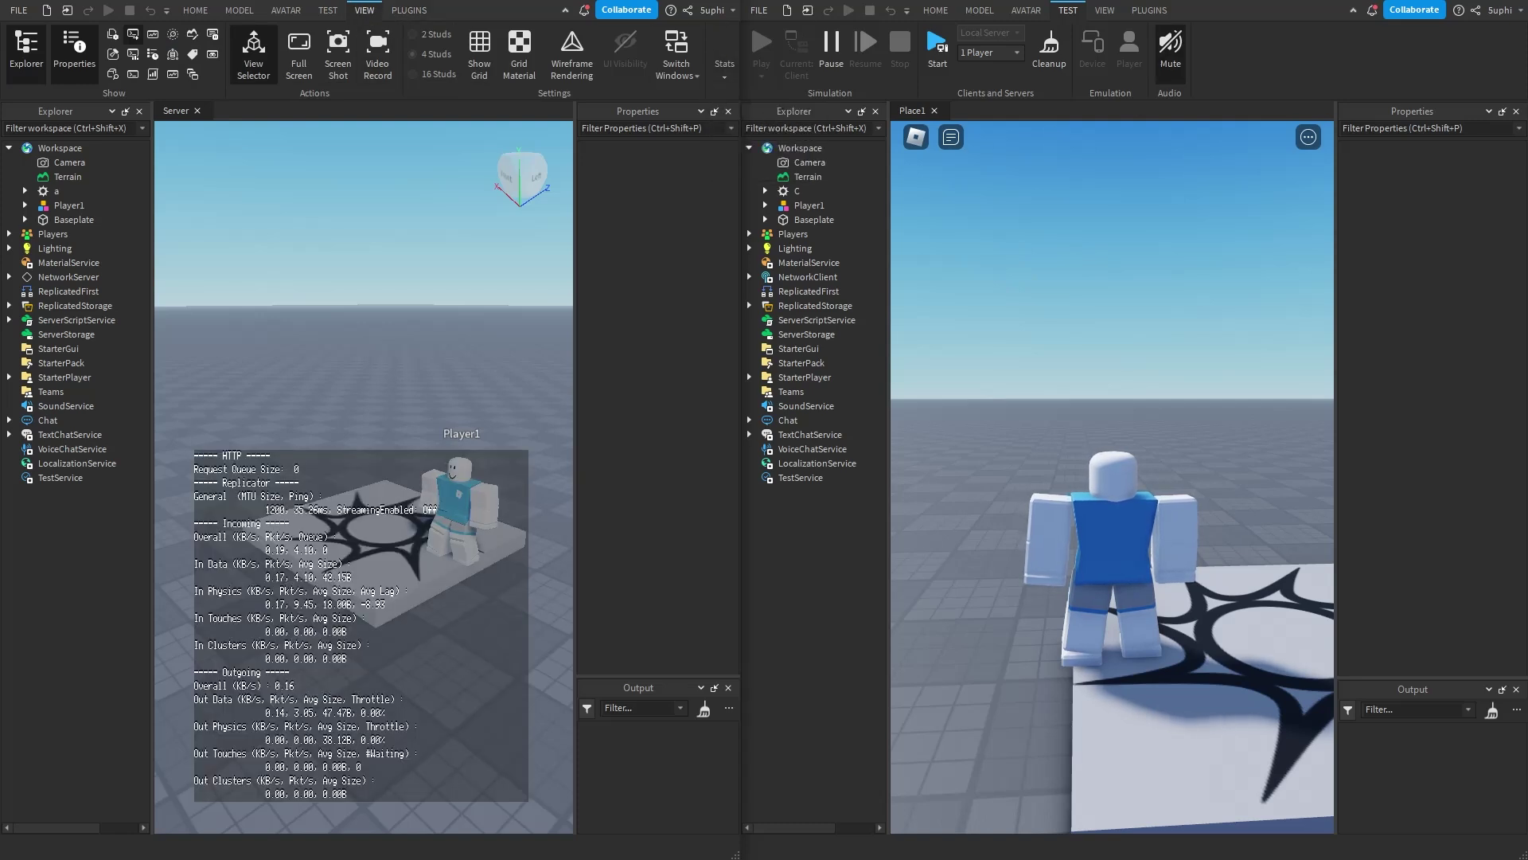
left_click(1107, 13)
left_click(1464, 64)
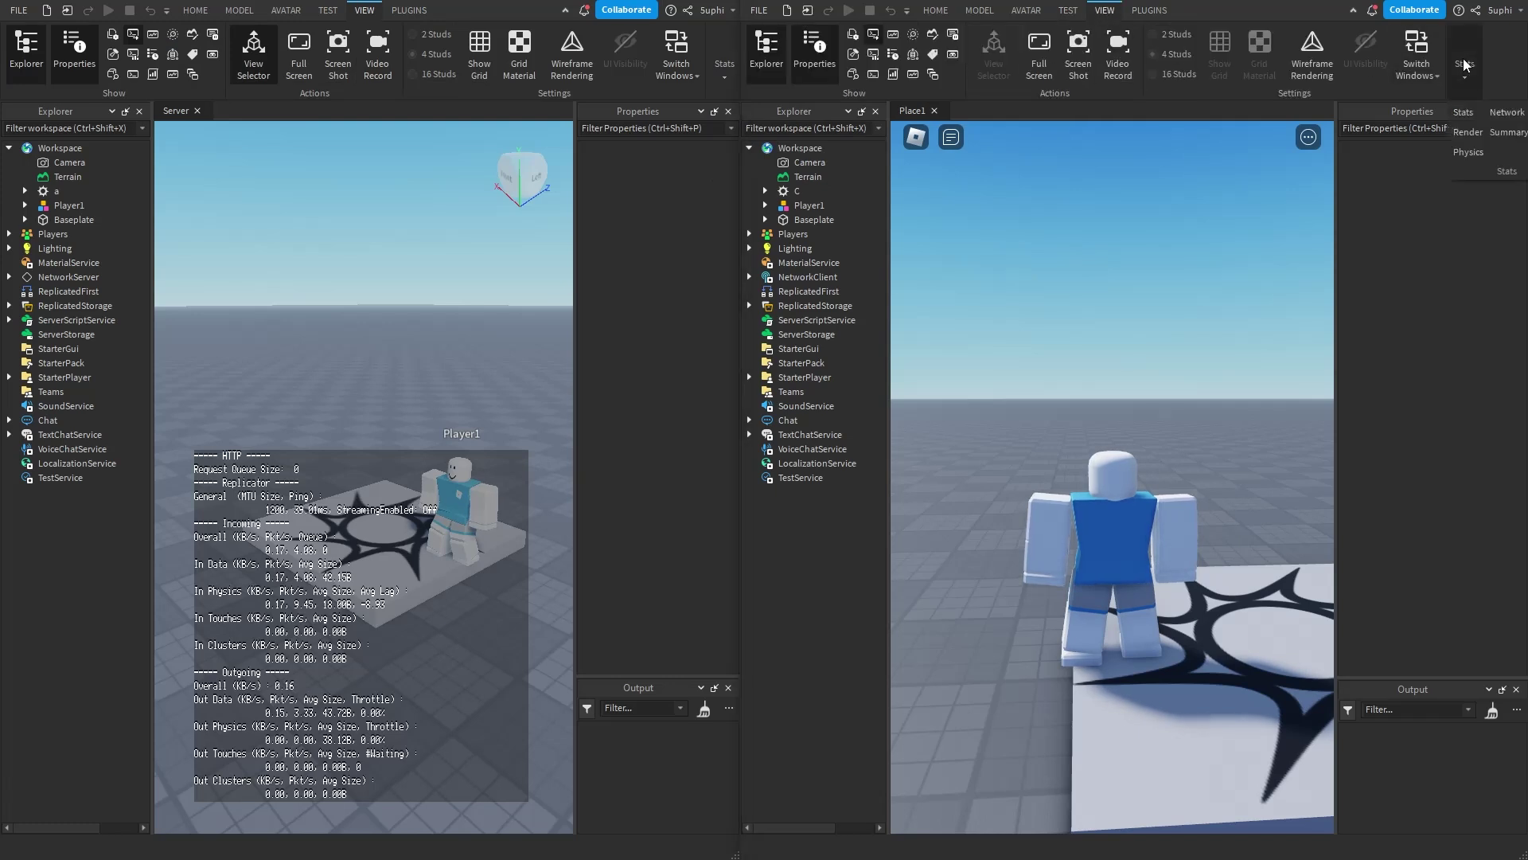
left_click(1501, 112)
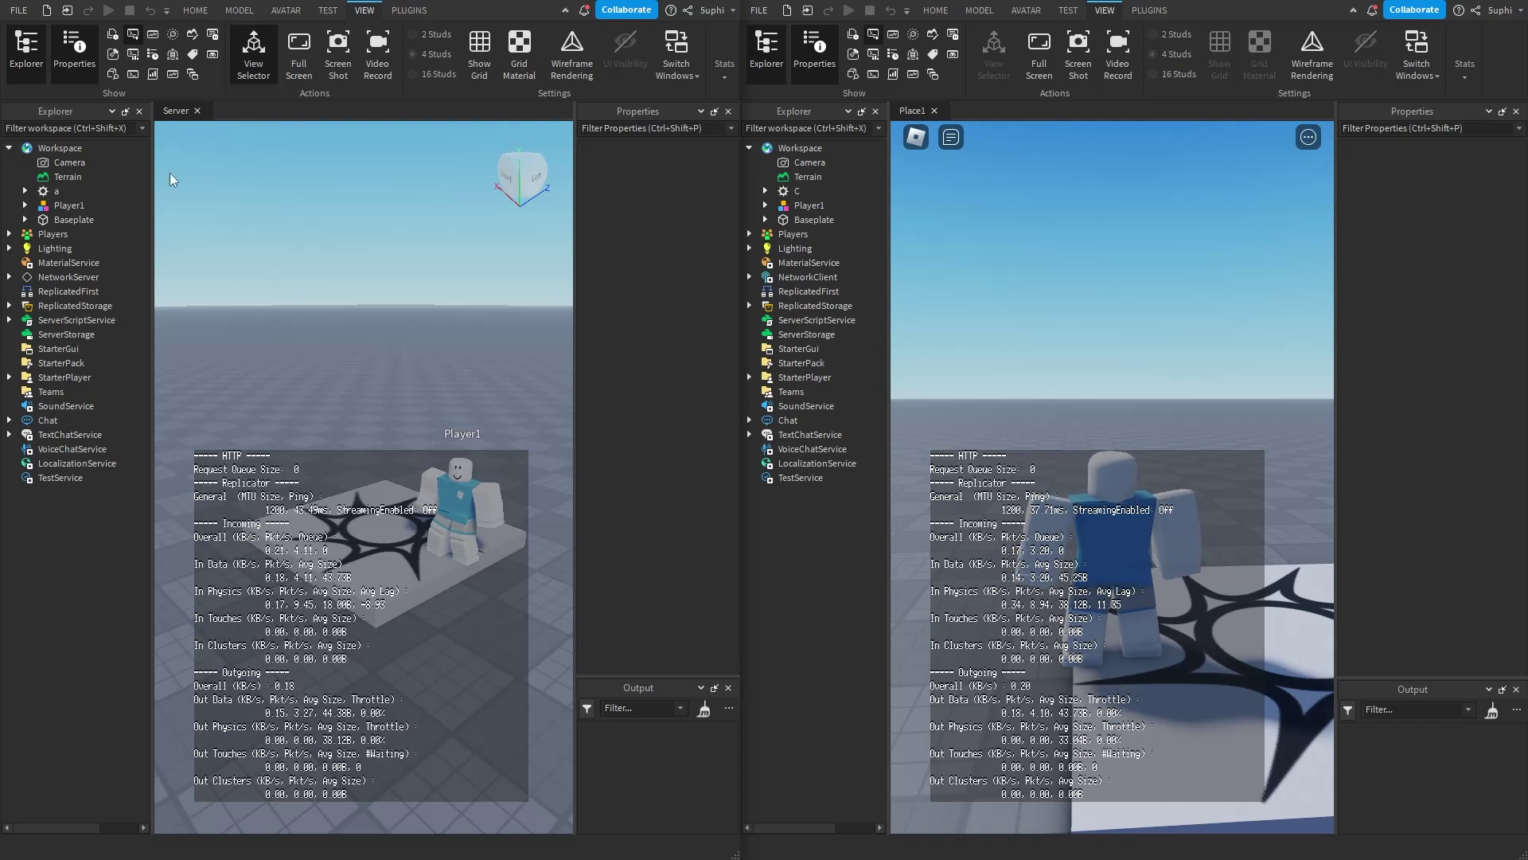
Insert a Part into the server's Workspace and select that part on both the server and the client.
left_click(93, 147)
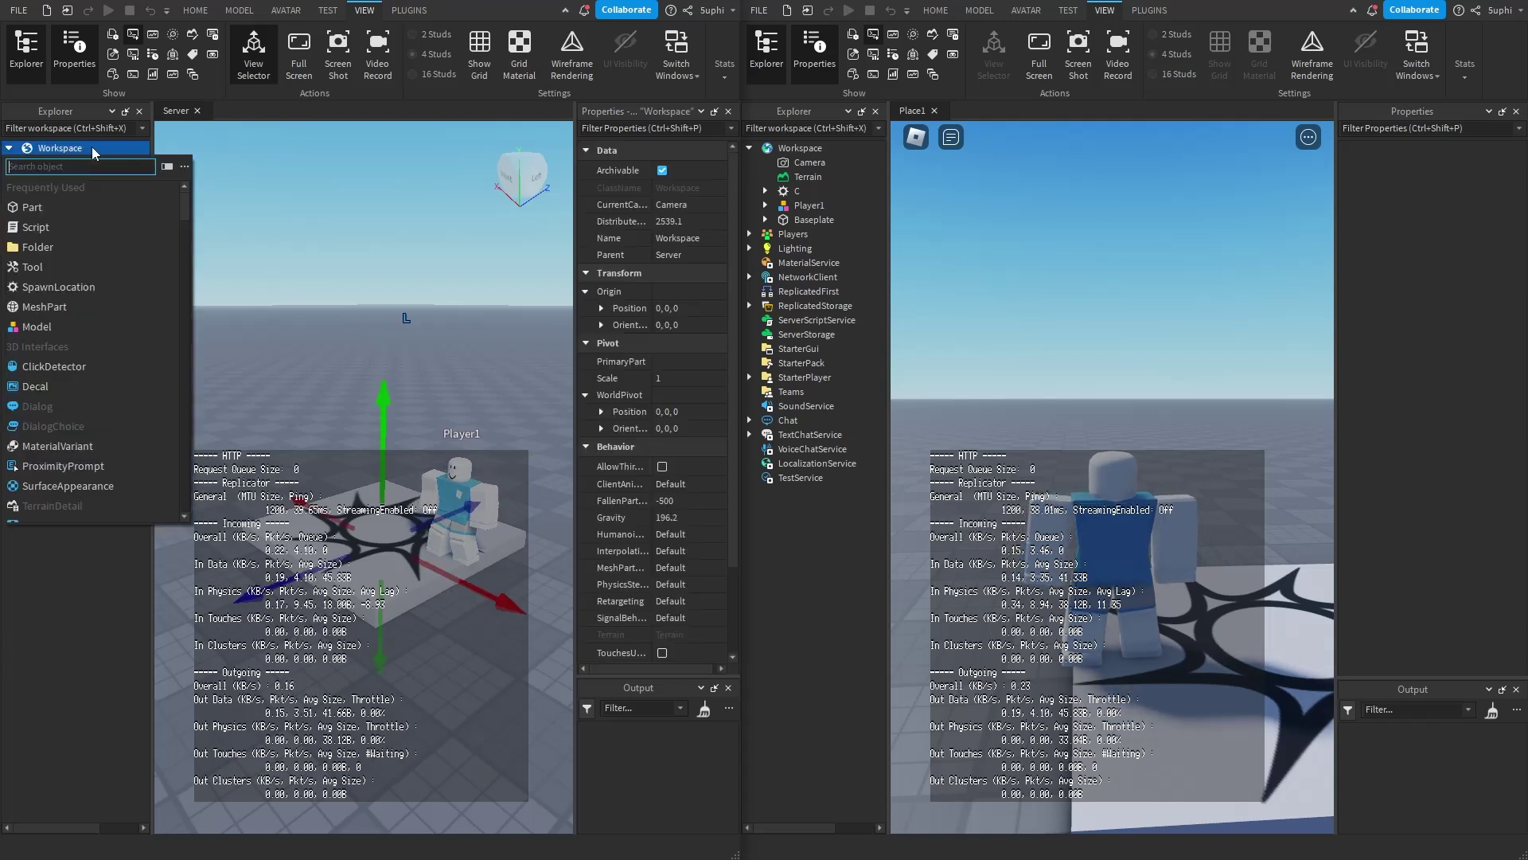
left_click(43, 207)
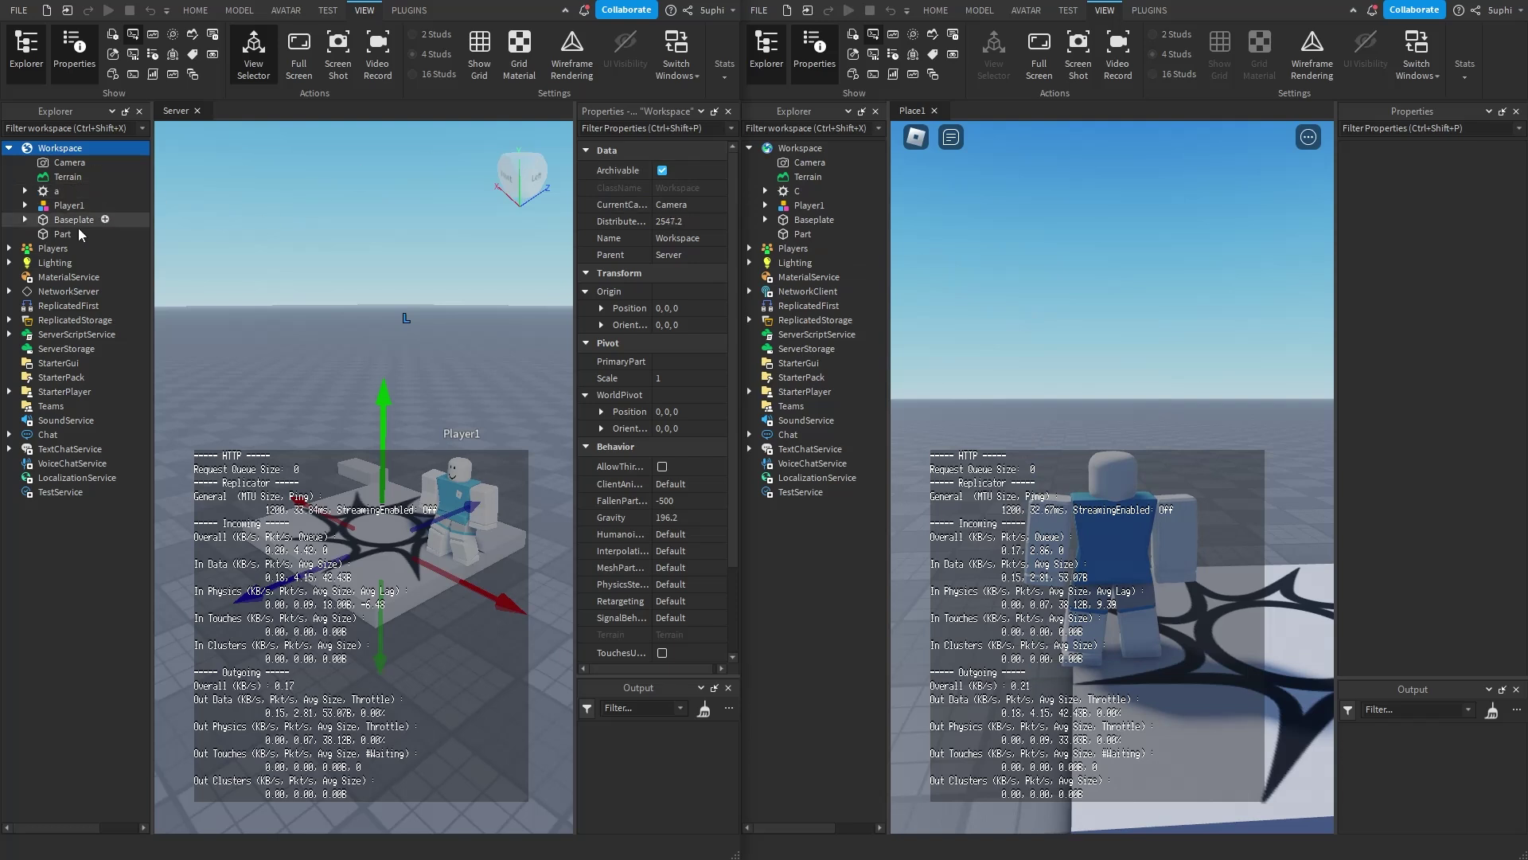
left_click(57, 236)
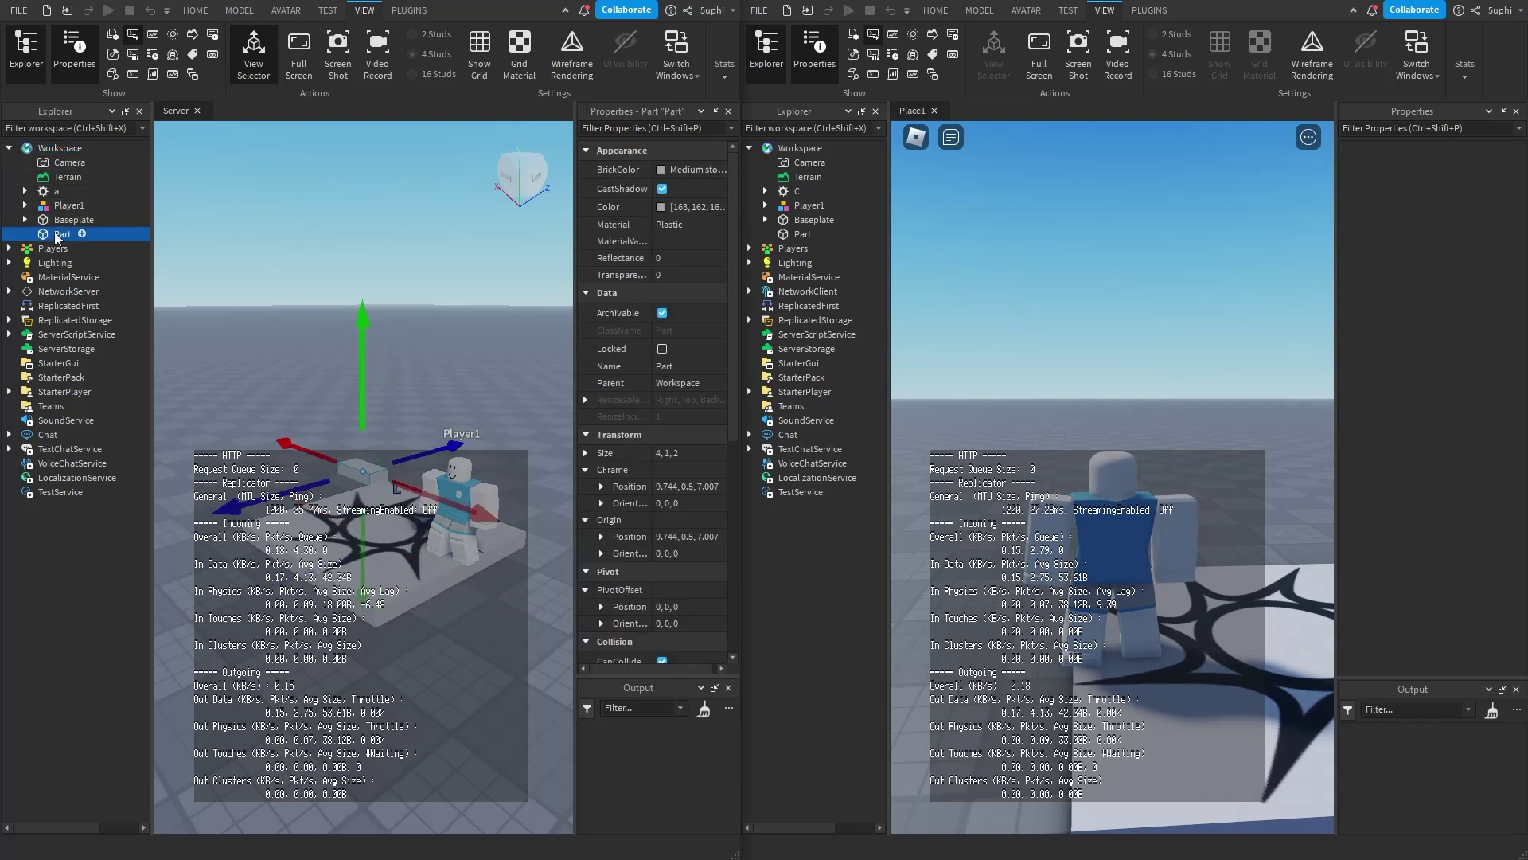
left_click(799, 236)
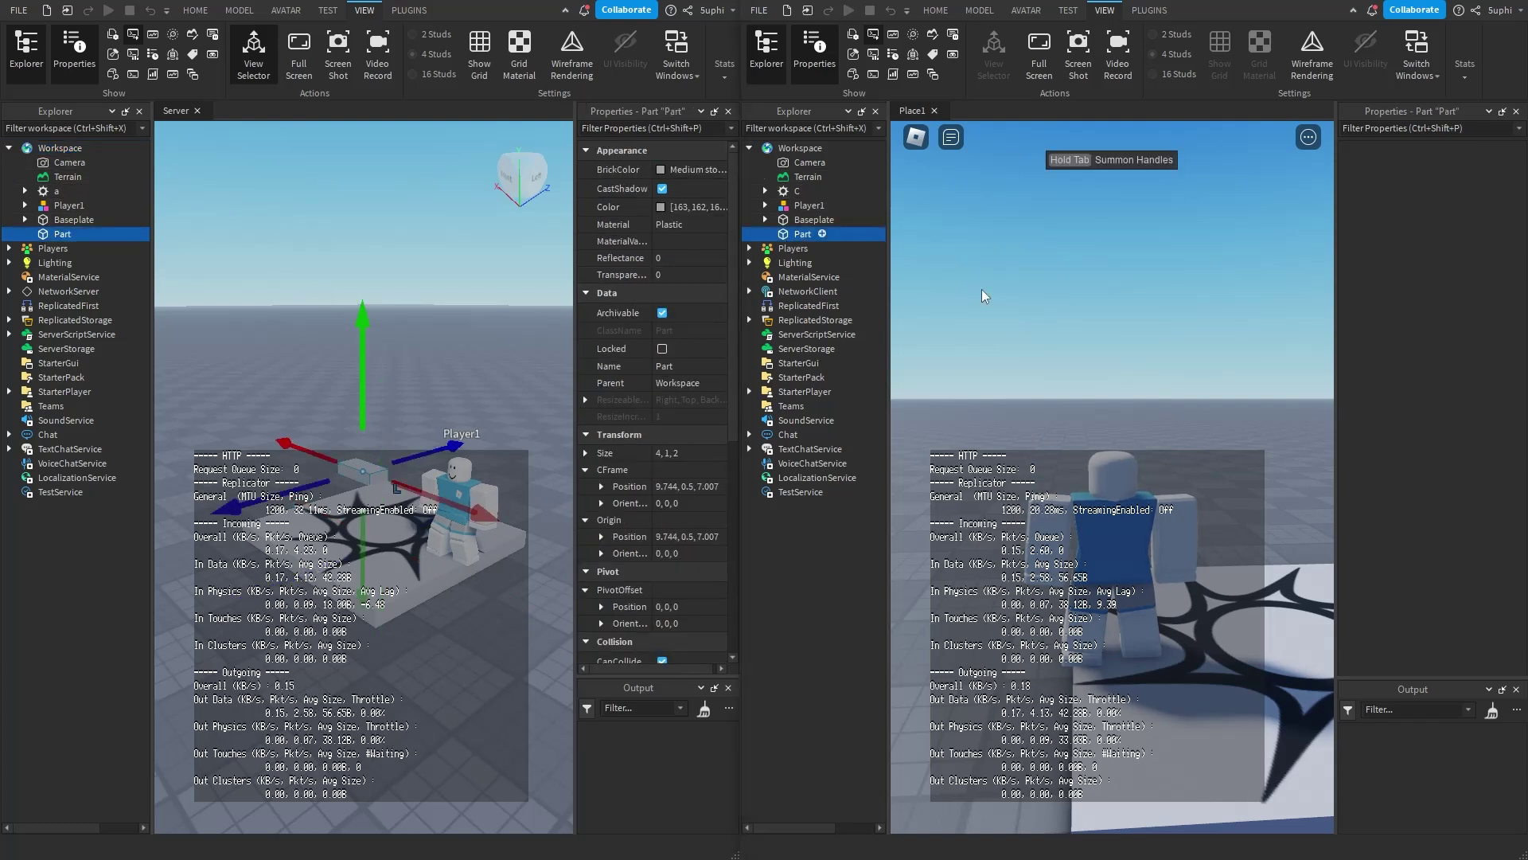
Turn on Anchored for the Part on the server, and turn Anchored off on the client's copy.
scroll(1401, 477, "down", 4)
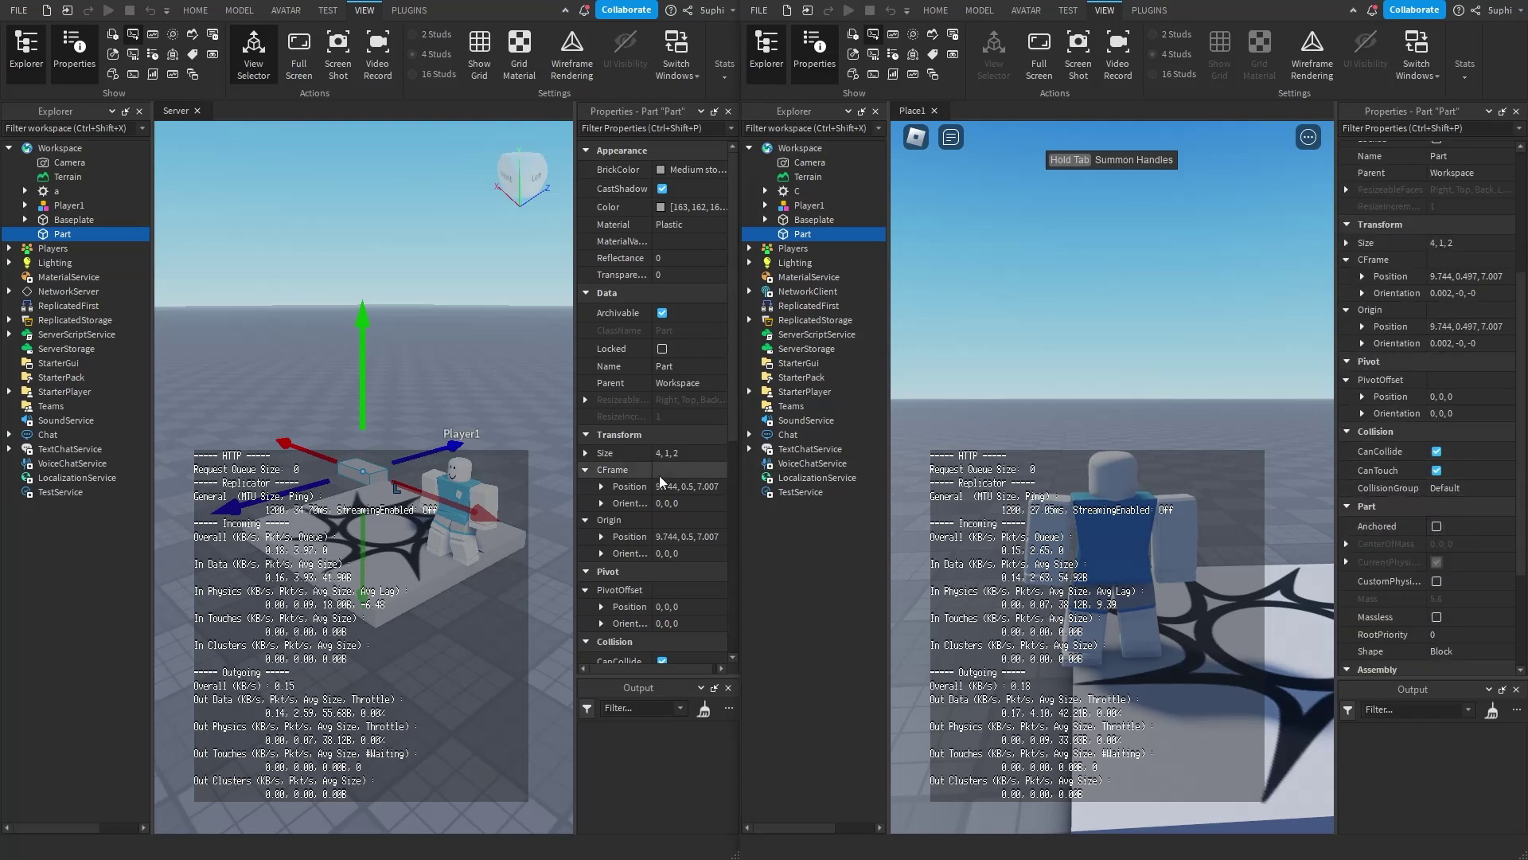
scroll(629, 477, "down", 5)
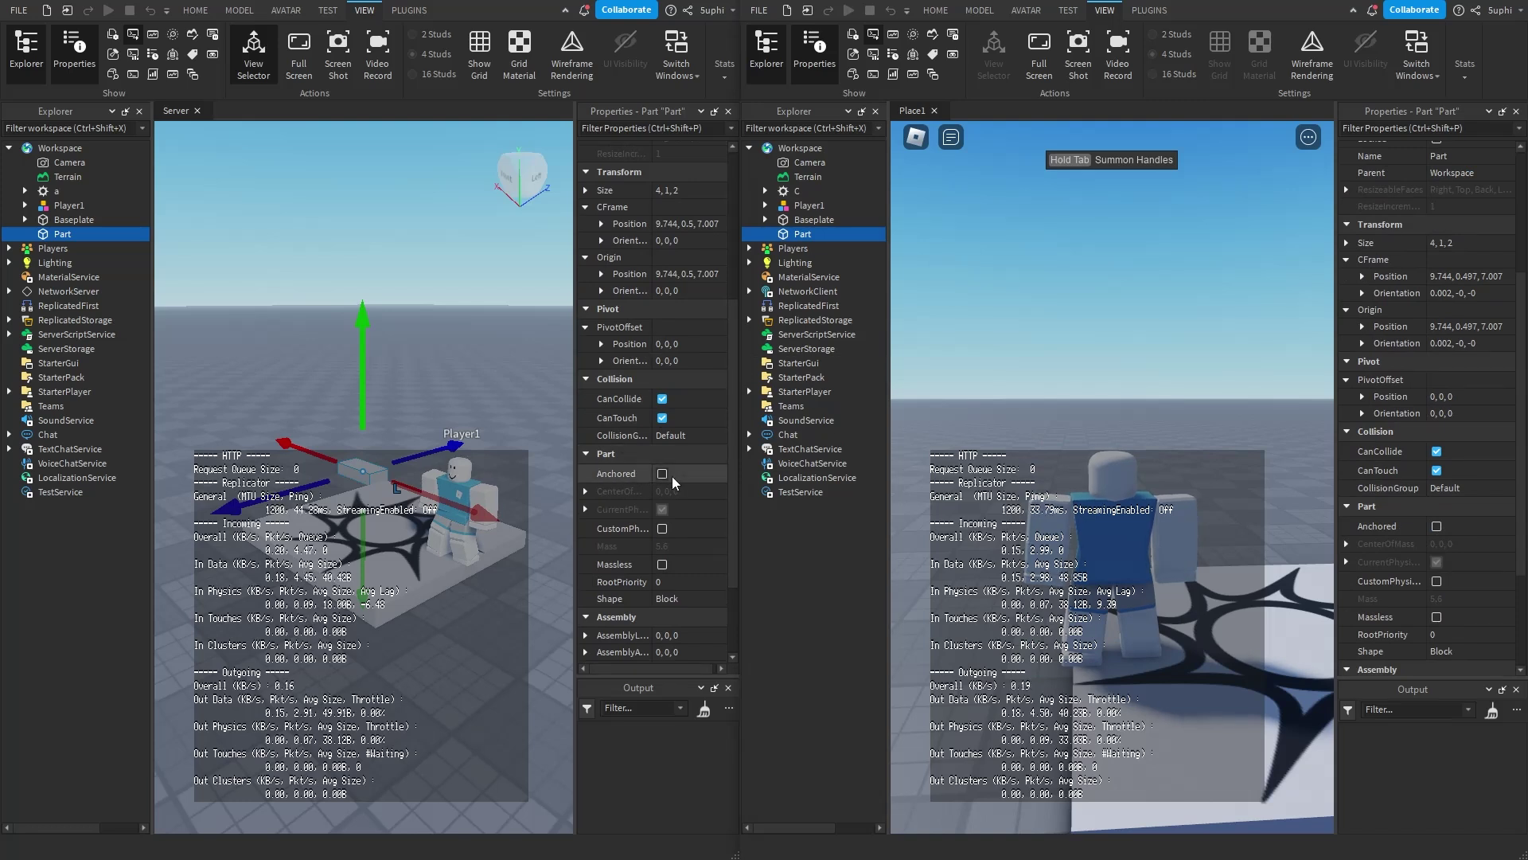
left_click(661, 474)
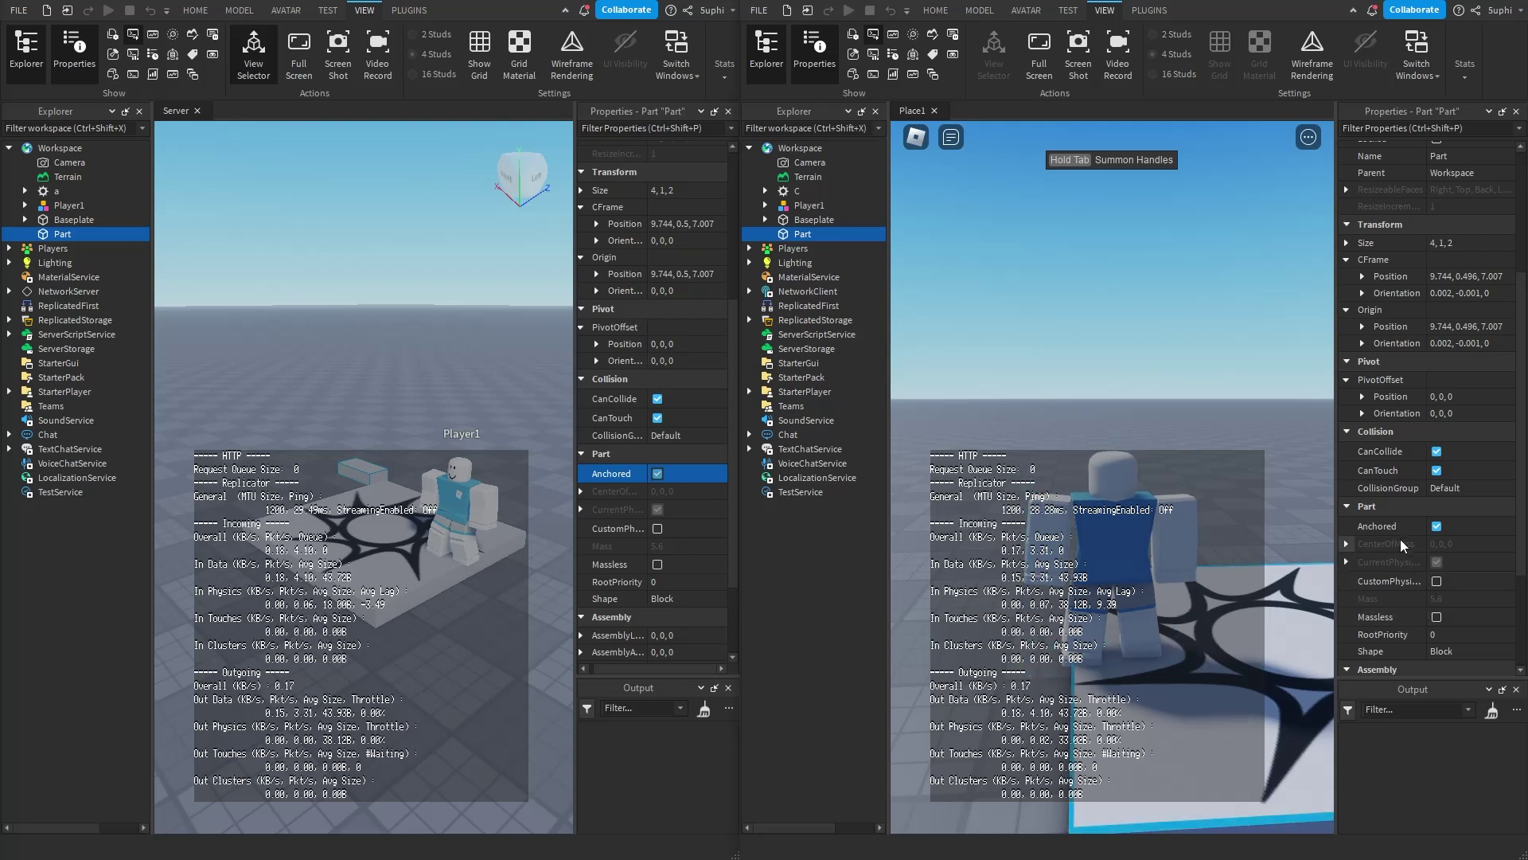
left_click(1437, 527)
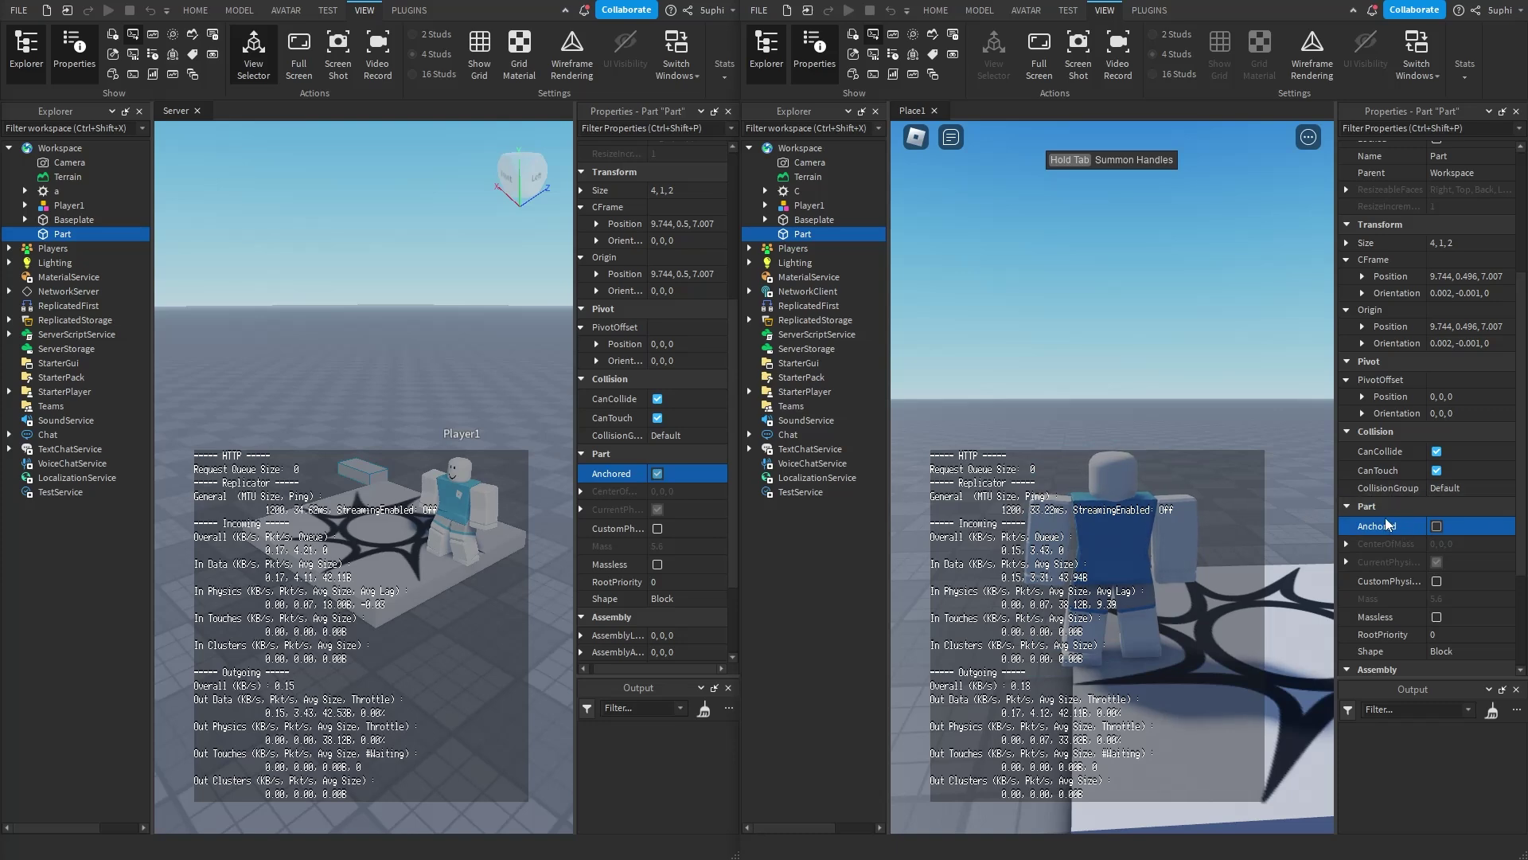
Move the server's Part with the Move tool to about 1.244, 7, -8.743, sliding it horizontally and raising it.
left_click(195, 12)
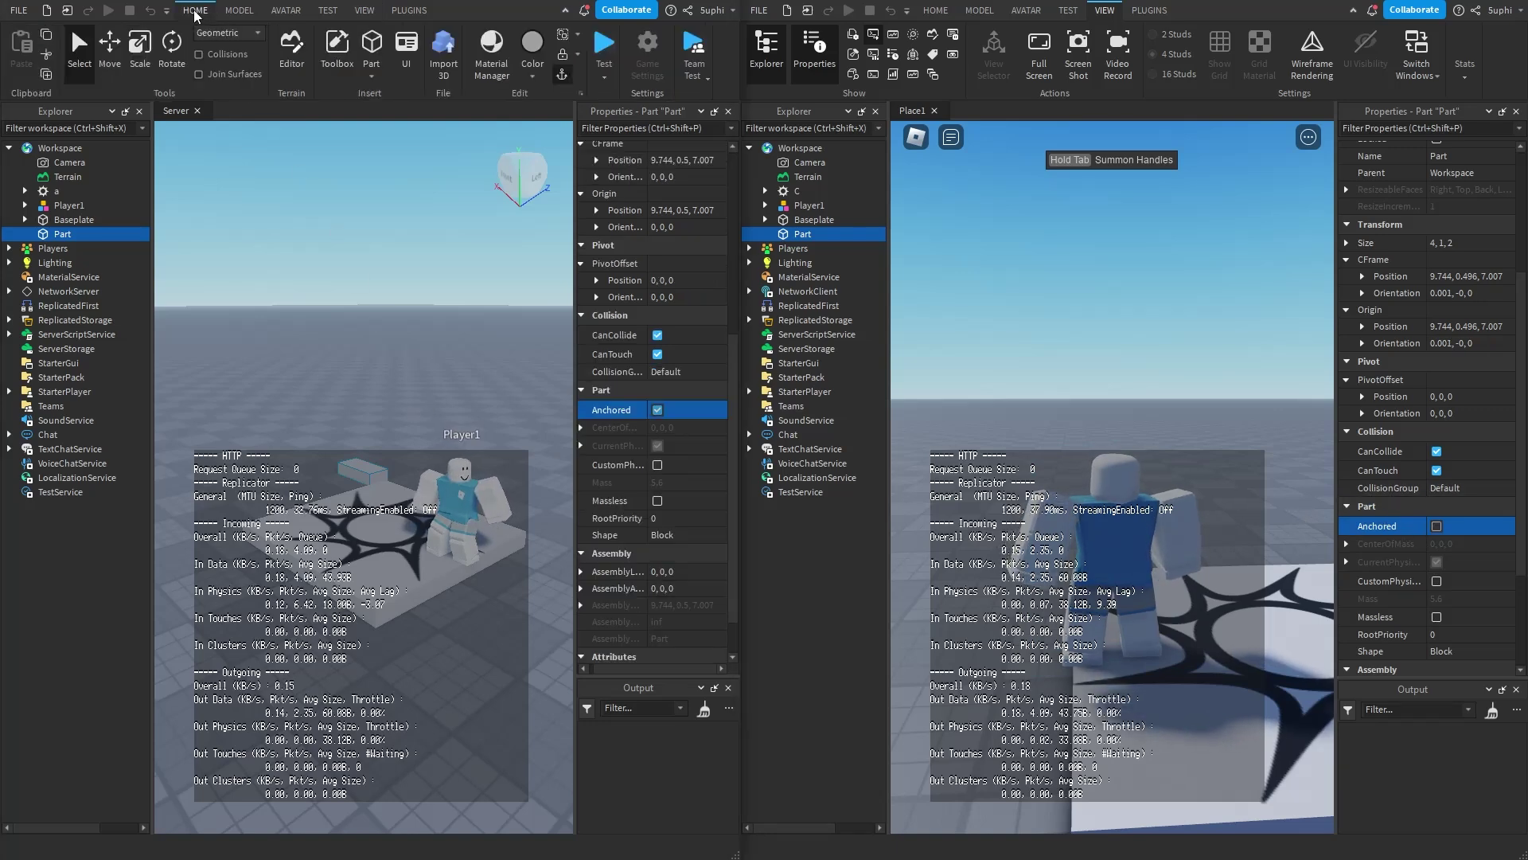
left_click(109, 51)
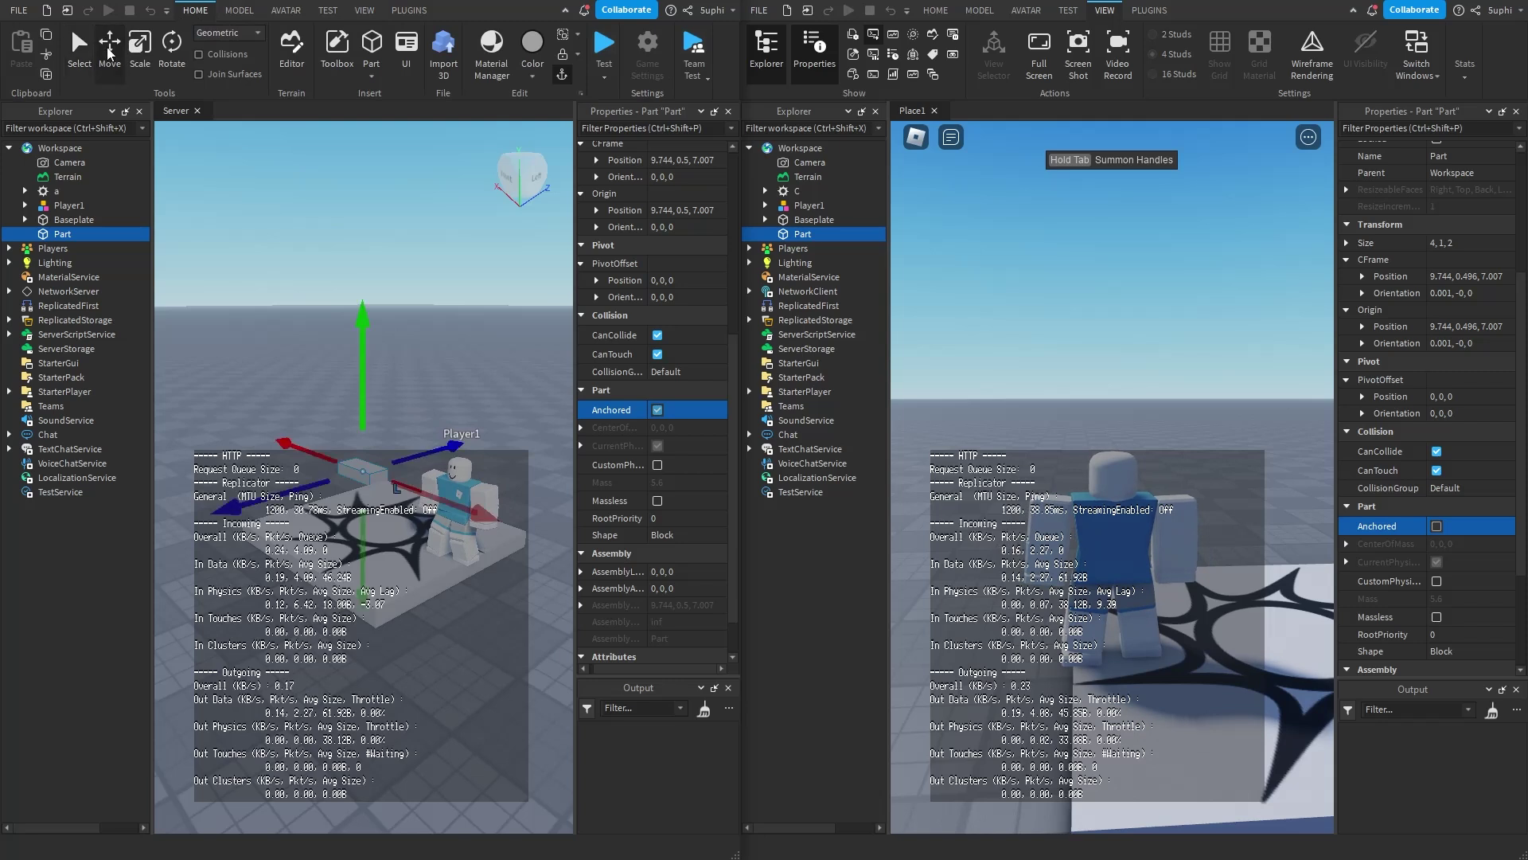
left_click_drag(271, 491, 221, 553)
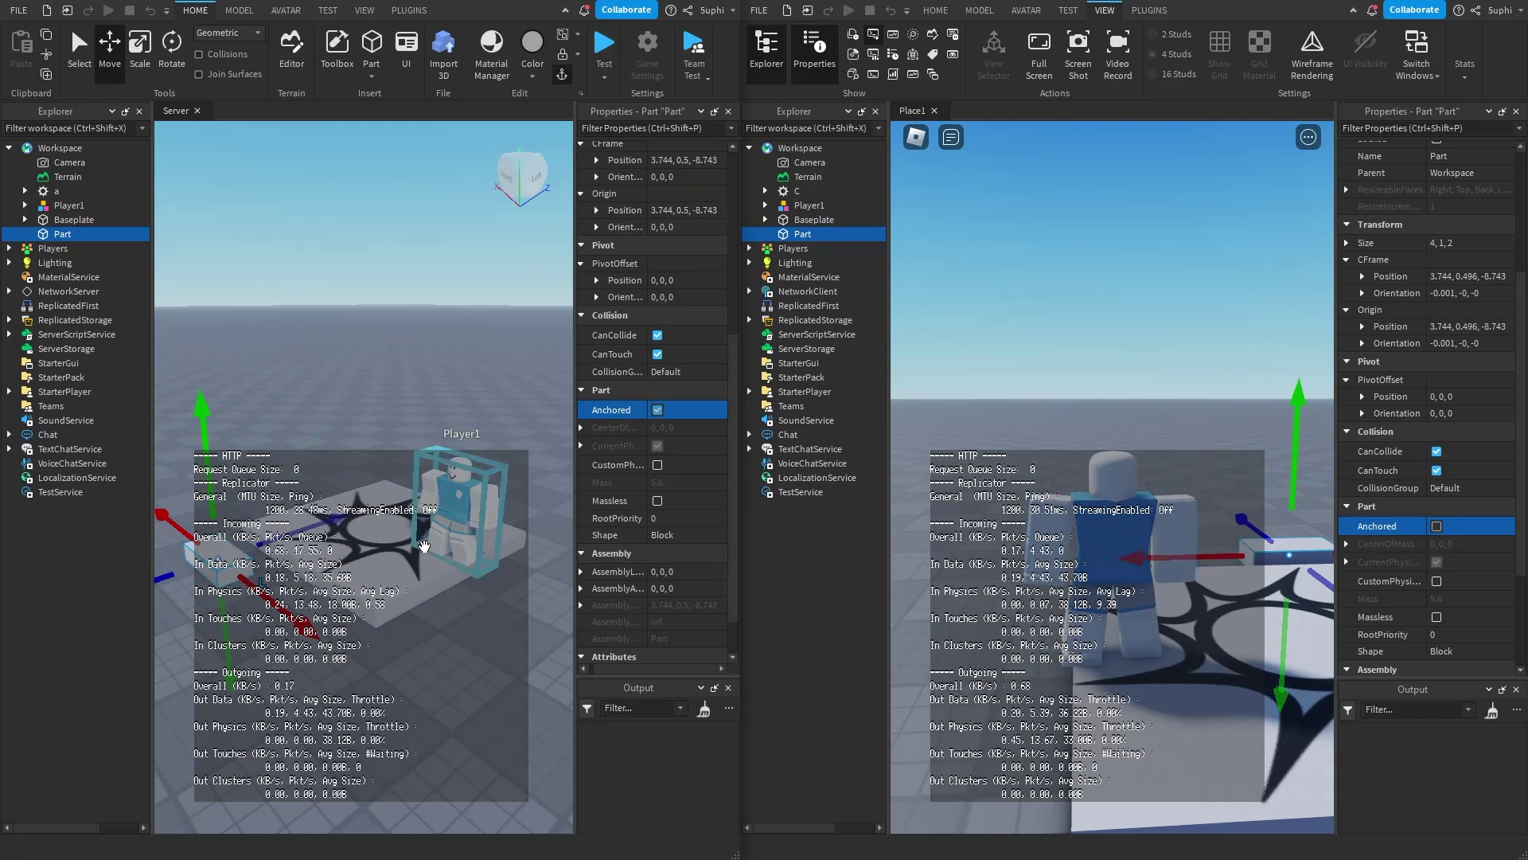
left_click_drag(1190, 555, 1151, 538)
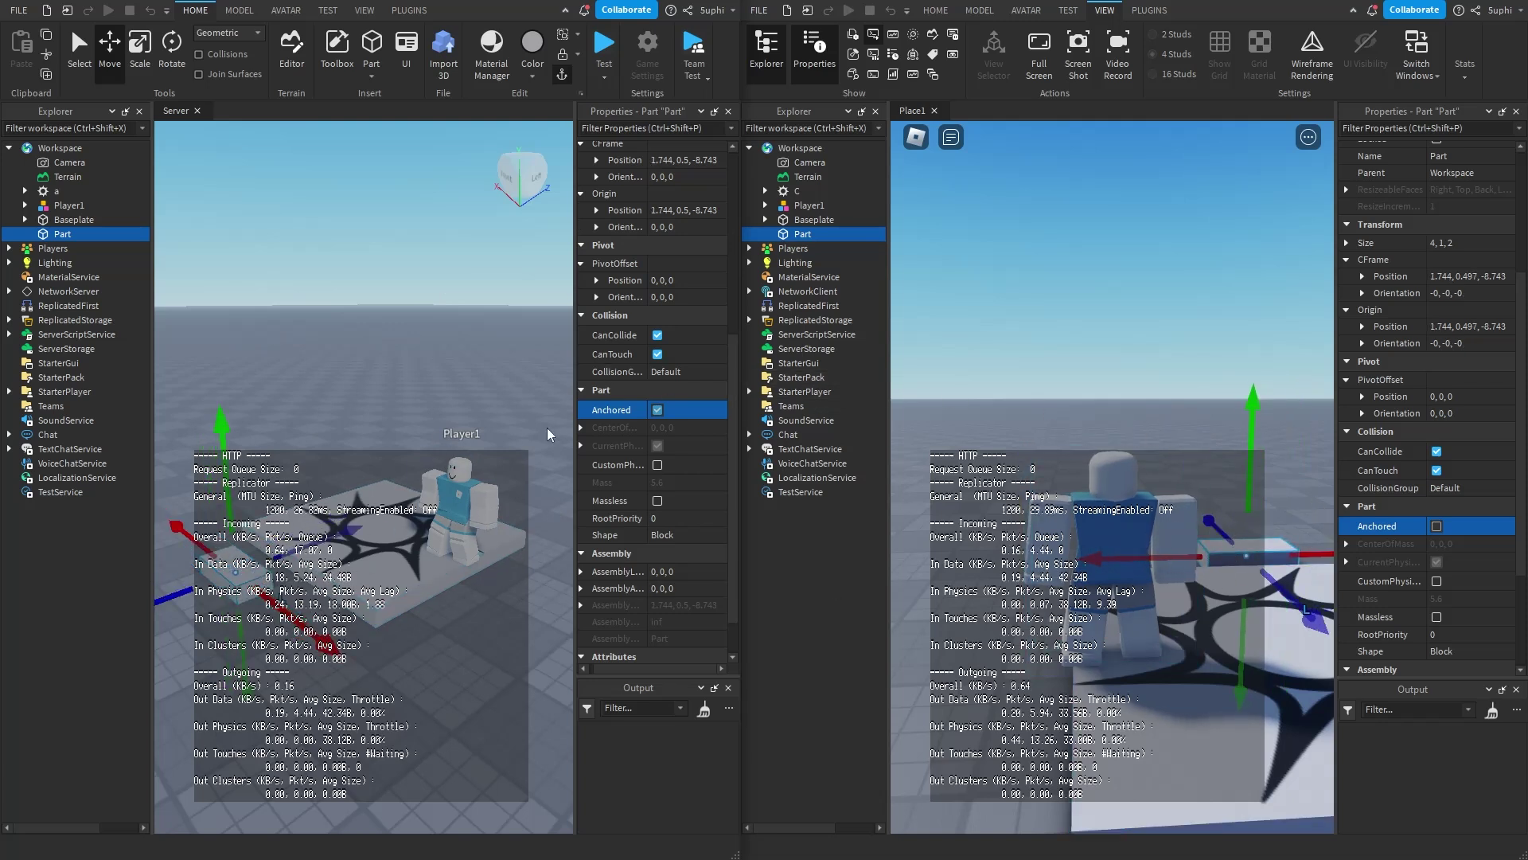
mouse_move(276, 644)
left_mouse_down()
mouse_move(288, 617)
mouse_move(270, 630)
left_mouse_up()
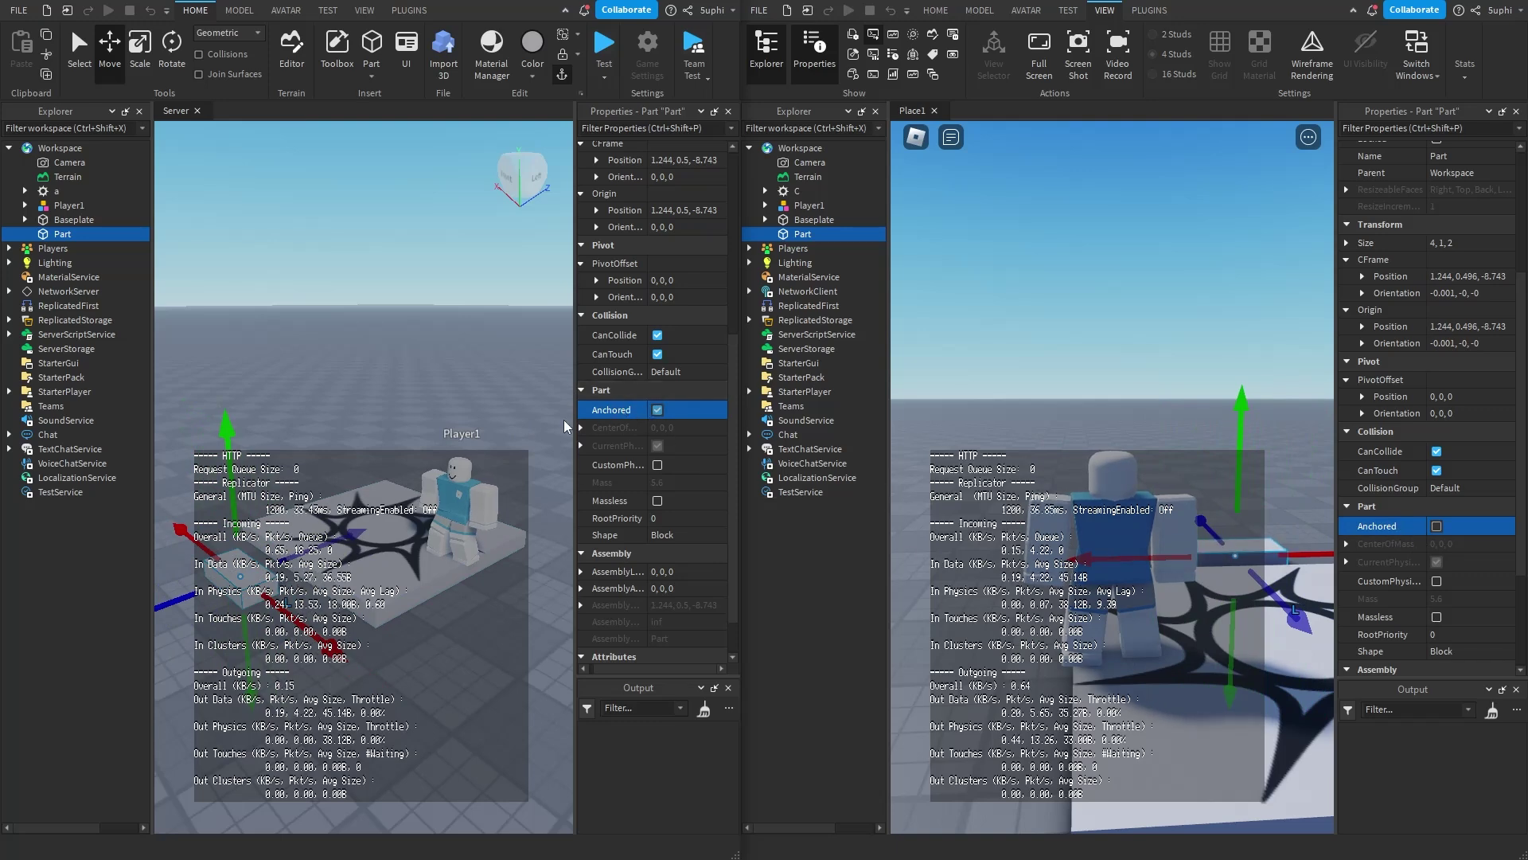
left_click_drag(235, 500, 280, 388)
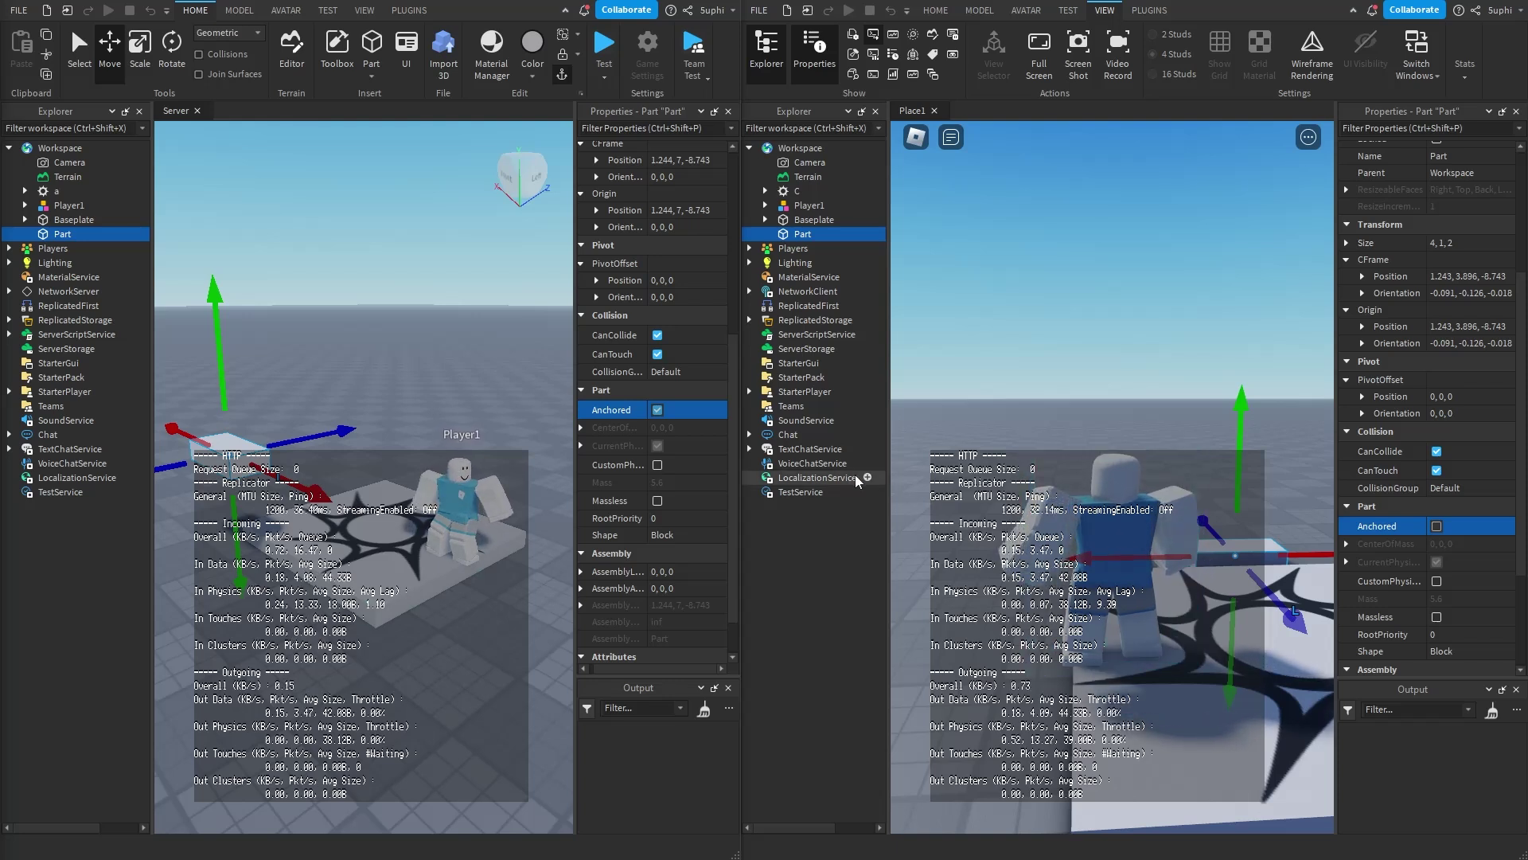
Toggle Anchored off and on again for the server's Part, and move it to about -2.756, 8, -8.743.
left_click(656, 411)
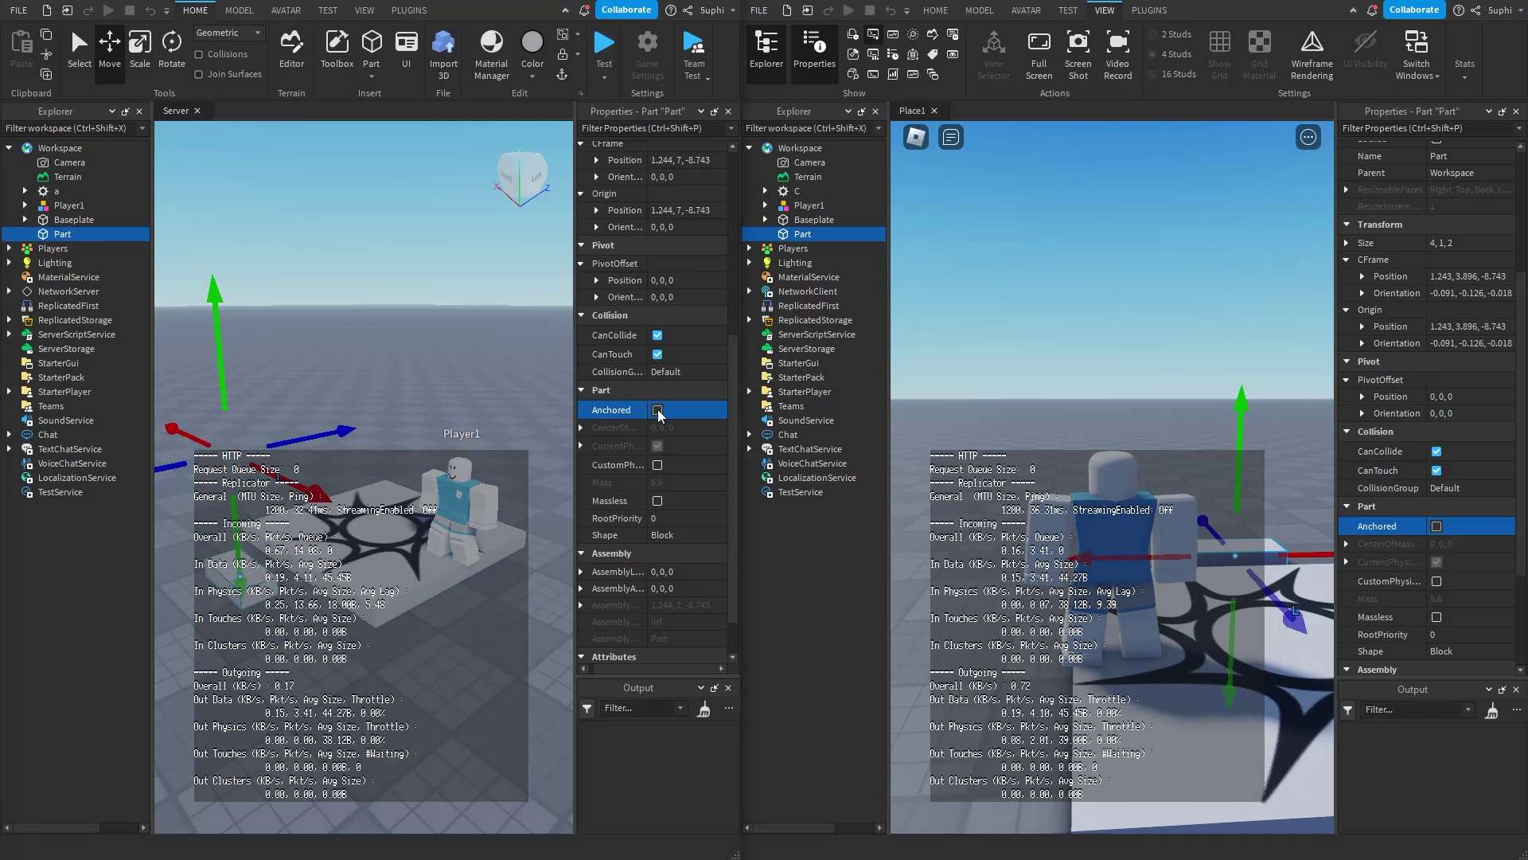
left_click(657, 411)
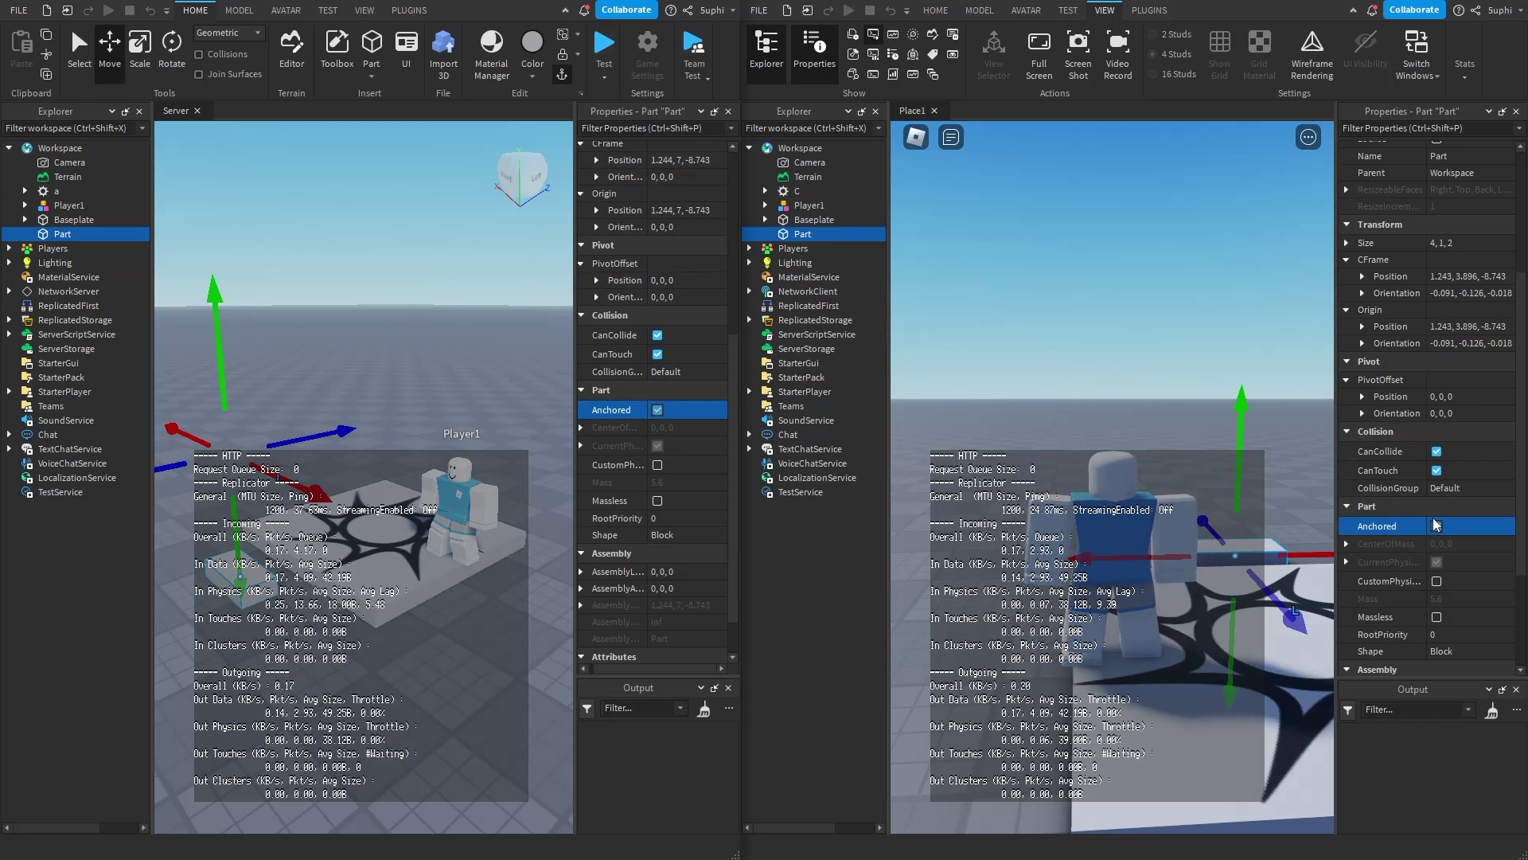
left_click_drag(226, 368, 235, 442)
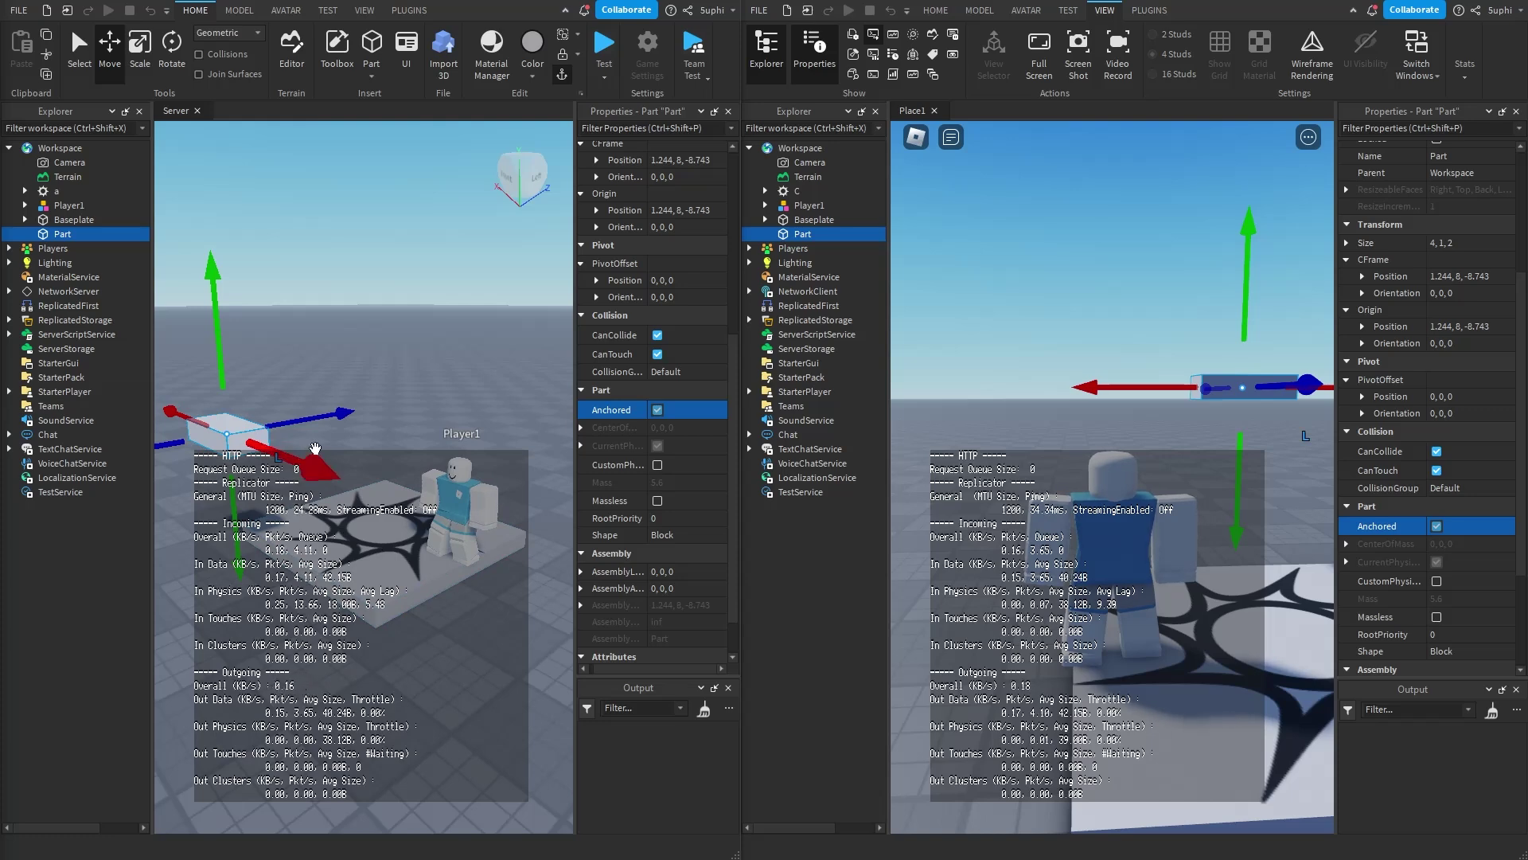
left_click_drag(307, 463, 352, 537)
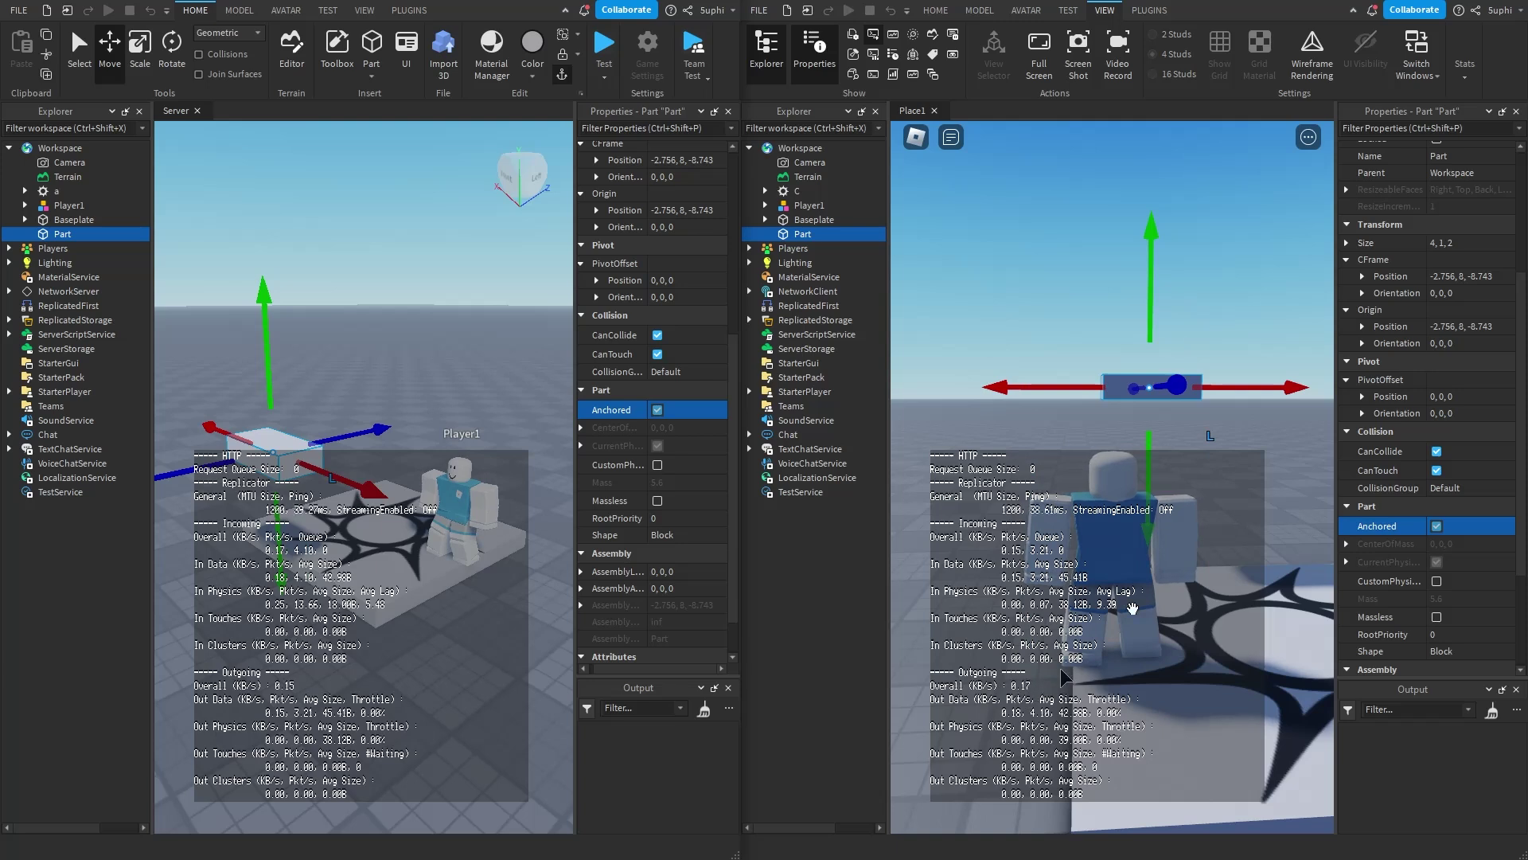
Slide the client's copy of the Part along the X axis to about -4.756, and move it back.
left_click_drag(1049, 387, 995, 366)
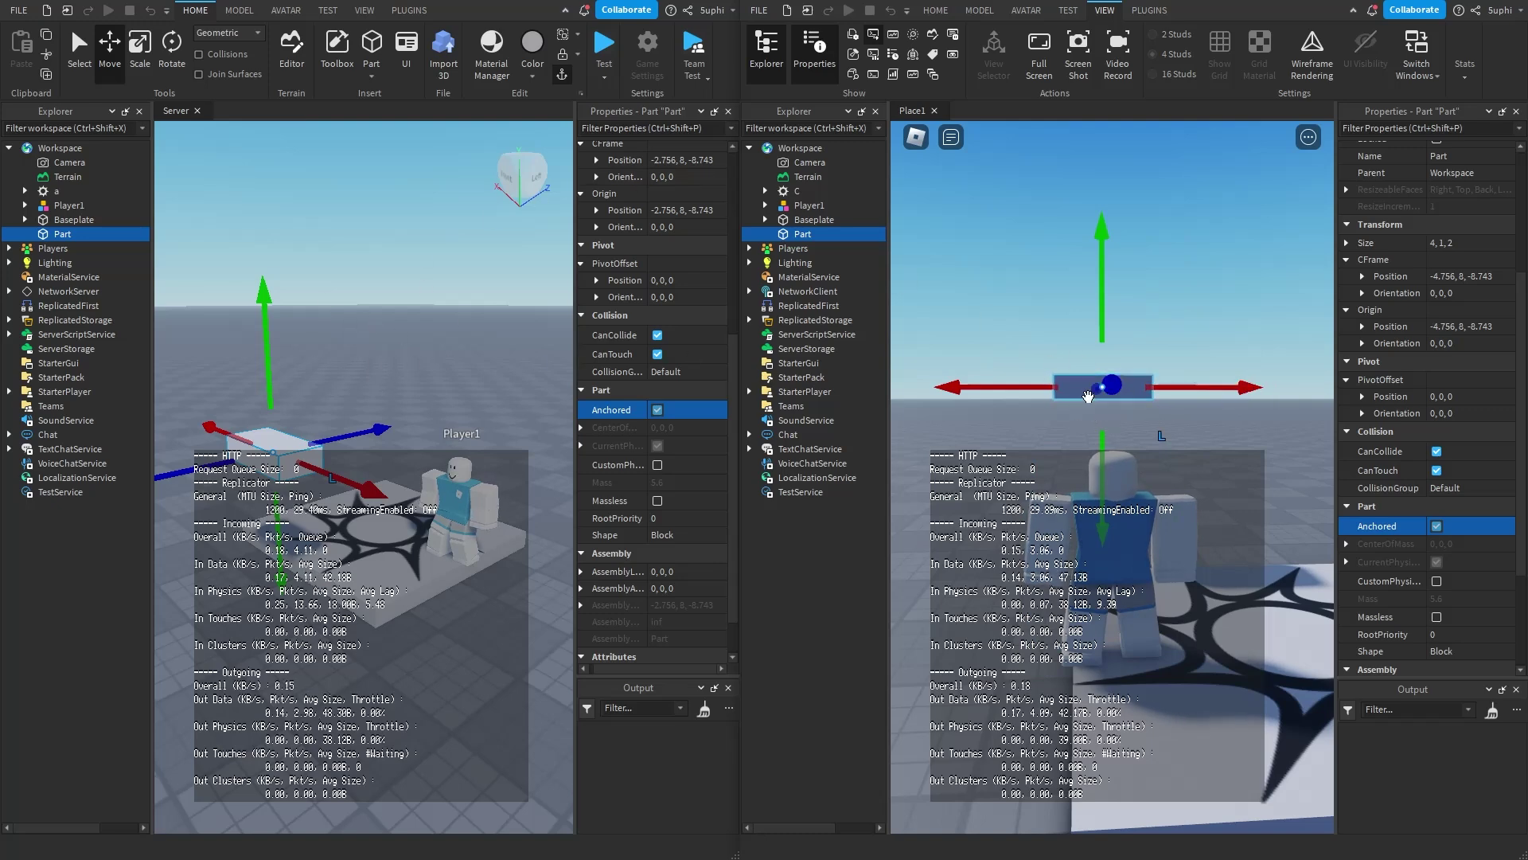
left_click_drag(992, 388, 1063, 387)
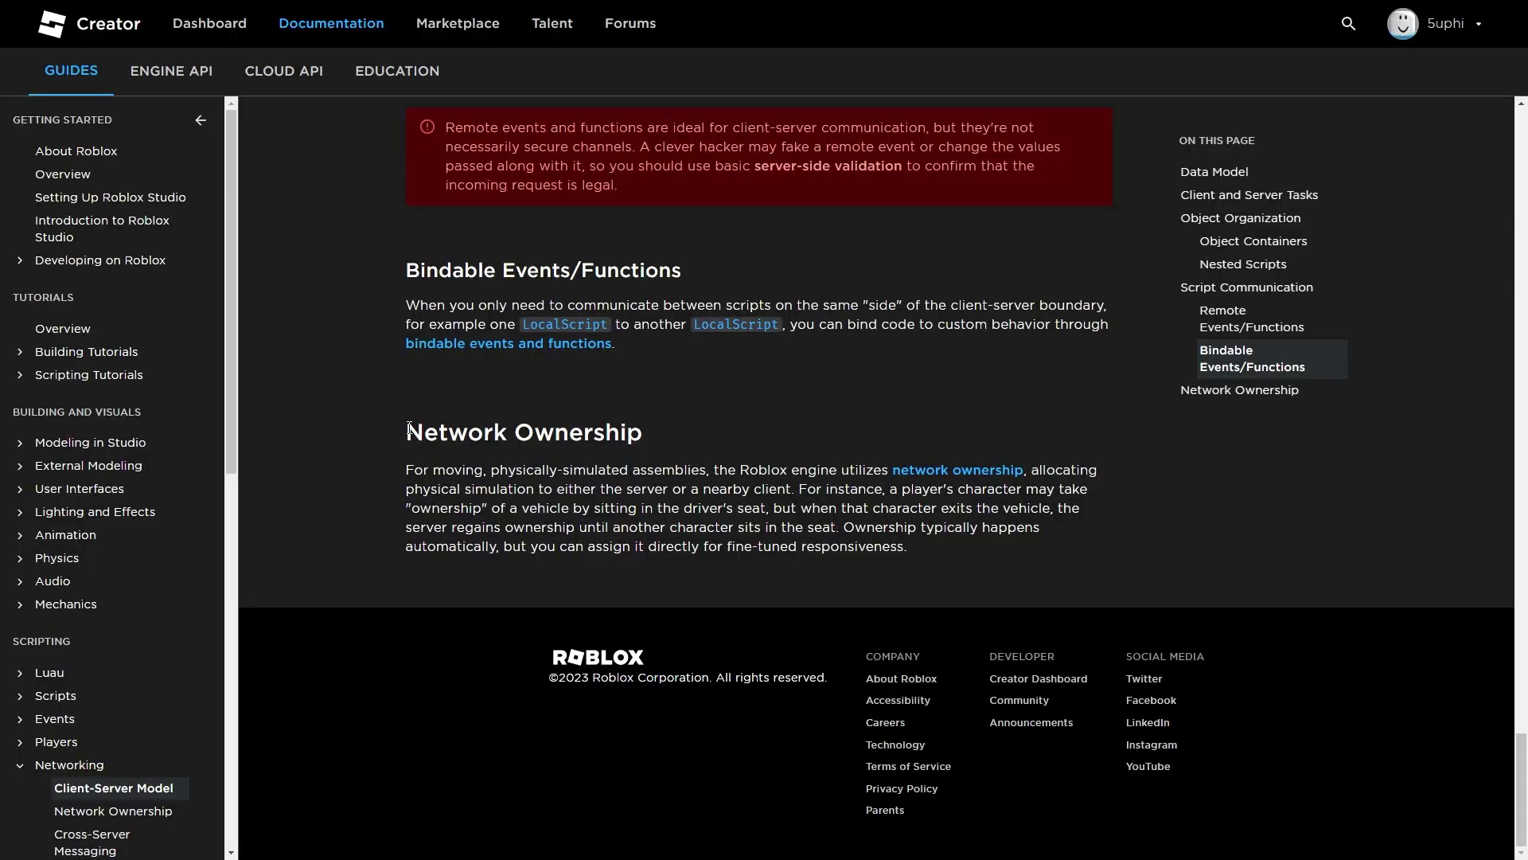
Switch to the Creator documentation and examine the Network Ownership section, highlighting its heading, "physical simulation" and the server and client terms.
left_click_drag(408, 428, 644, 436)
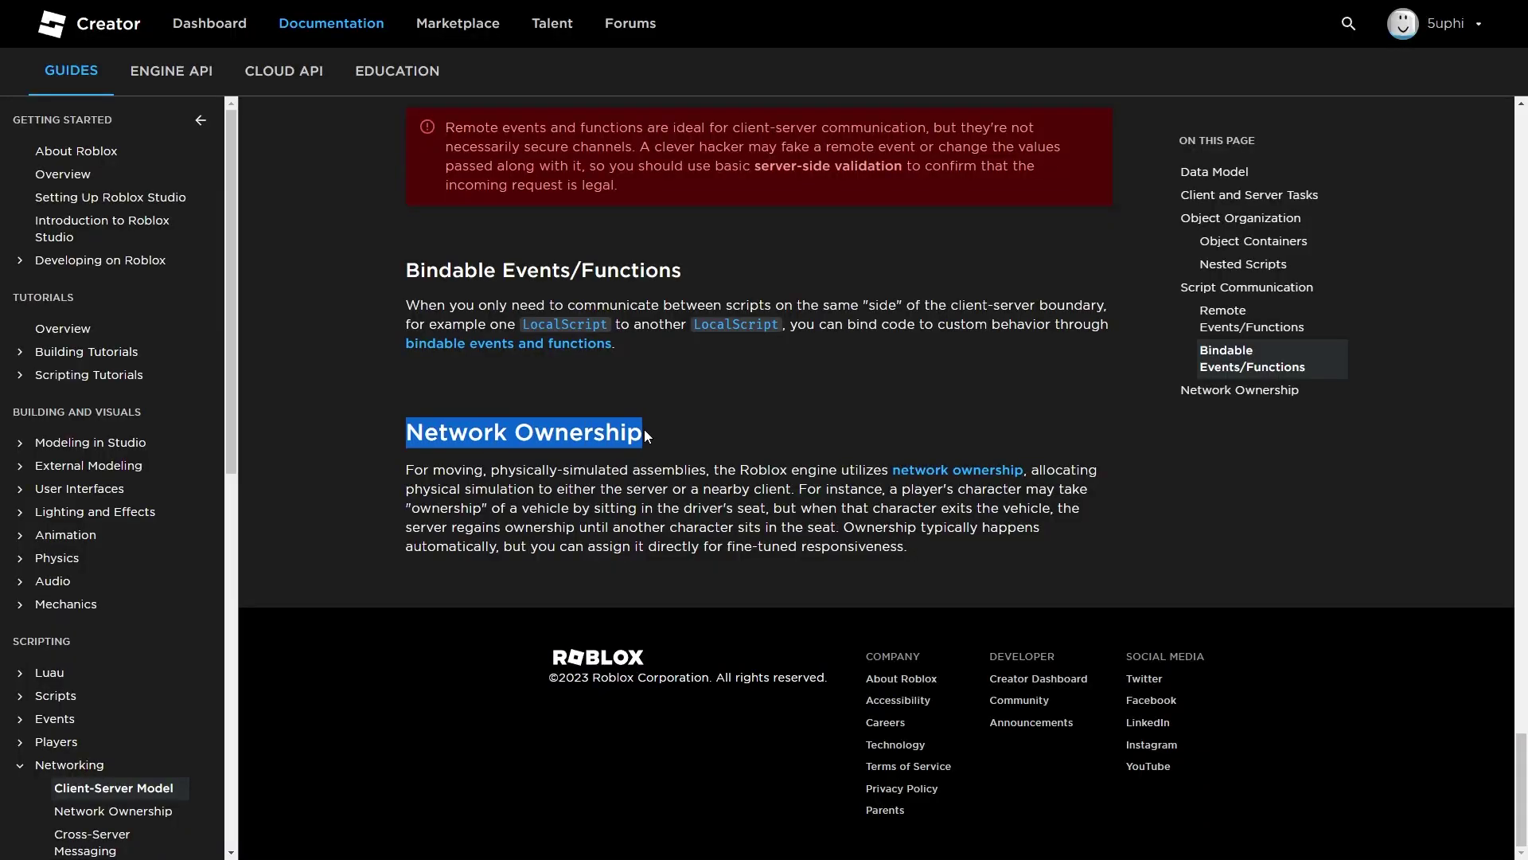
left_click(664, 432)
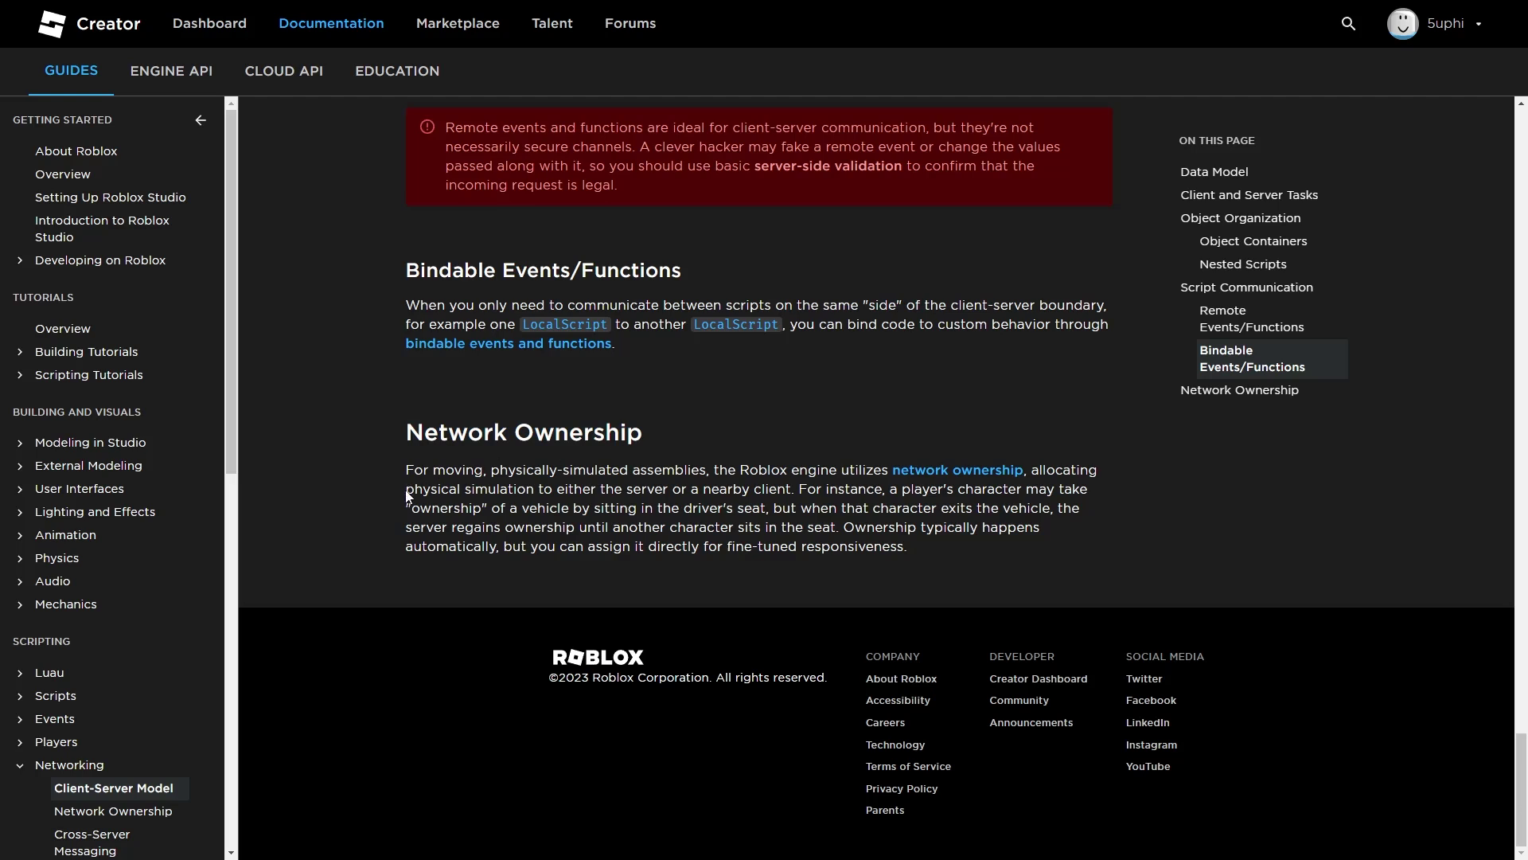
left_click_drag(406, 489, 530, 489)
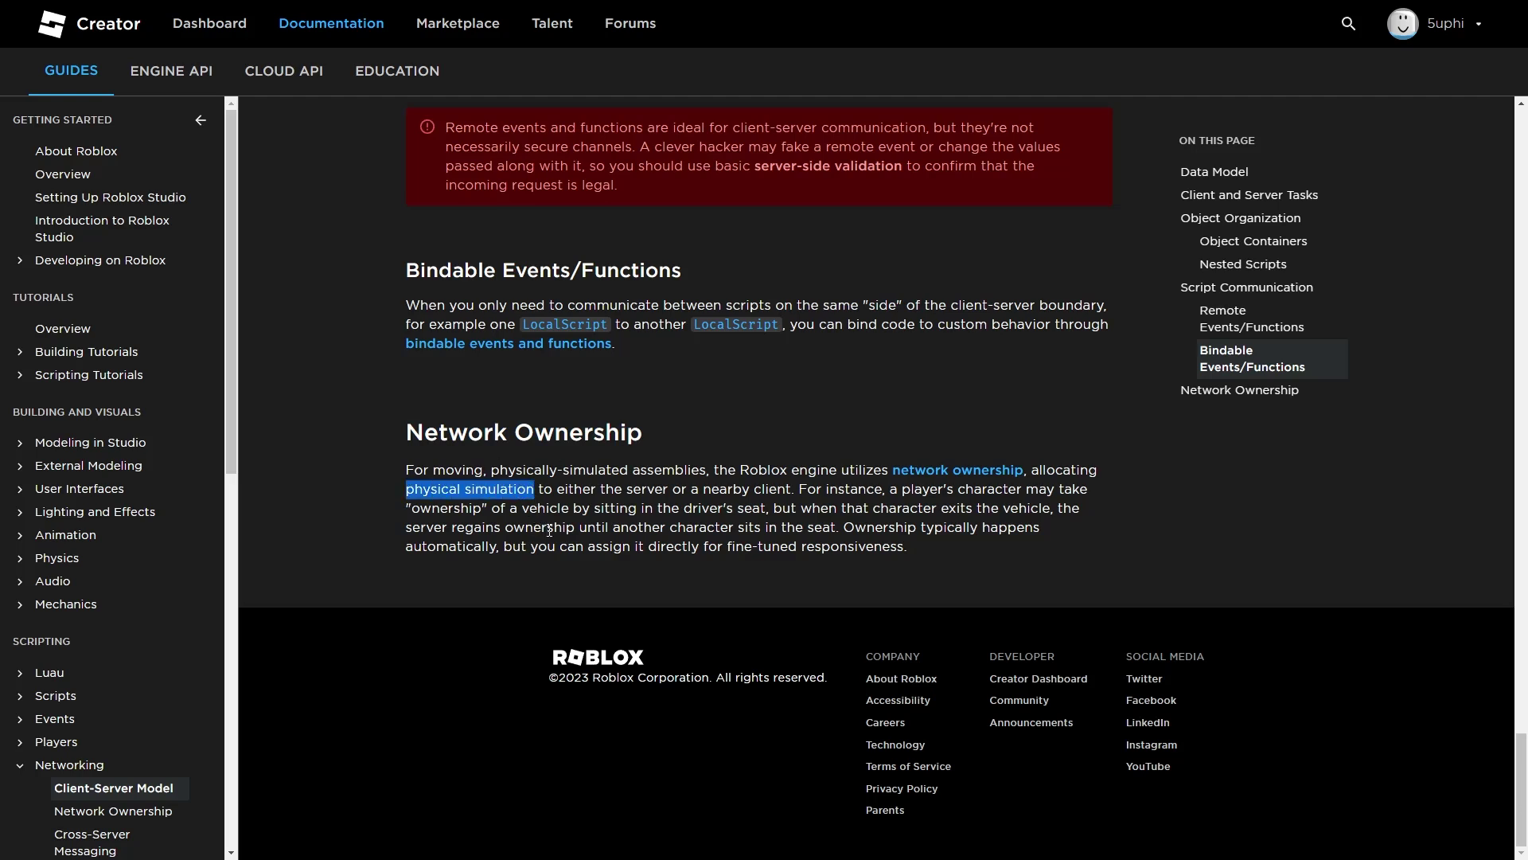
left_click(571, 488)
double_click(648, 490)
left_click(666, 491)
left_click_drag(708, 490, 772, 489)
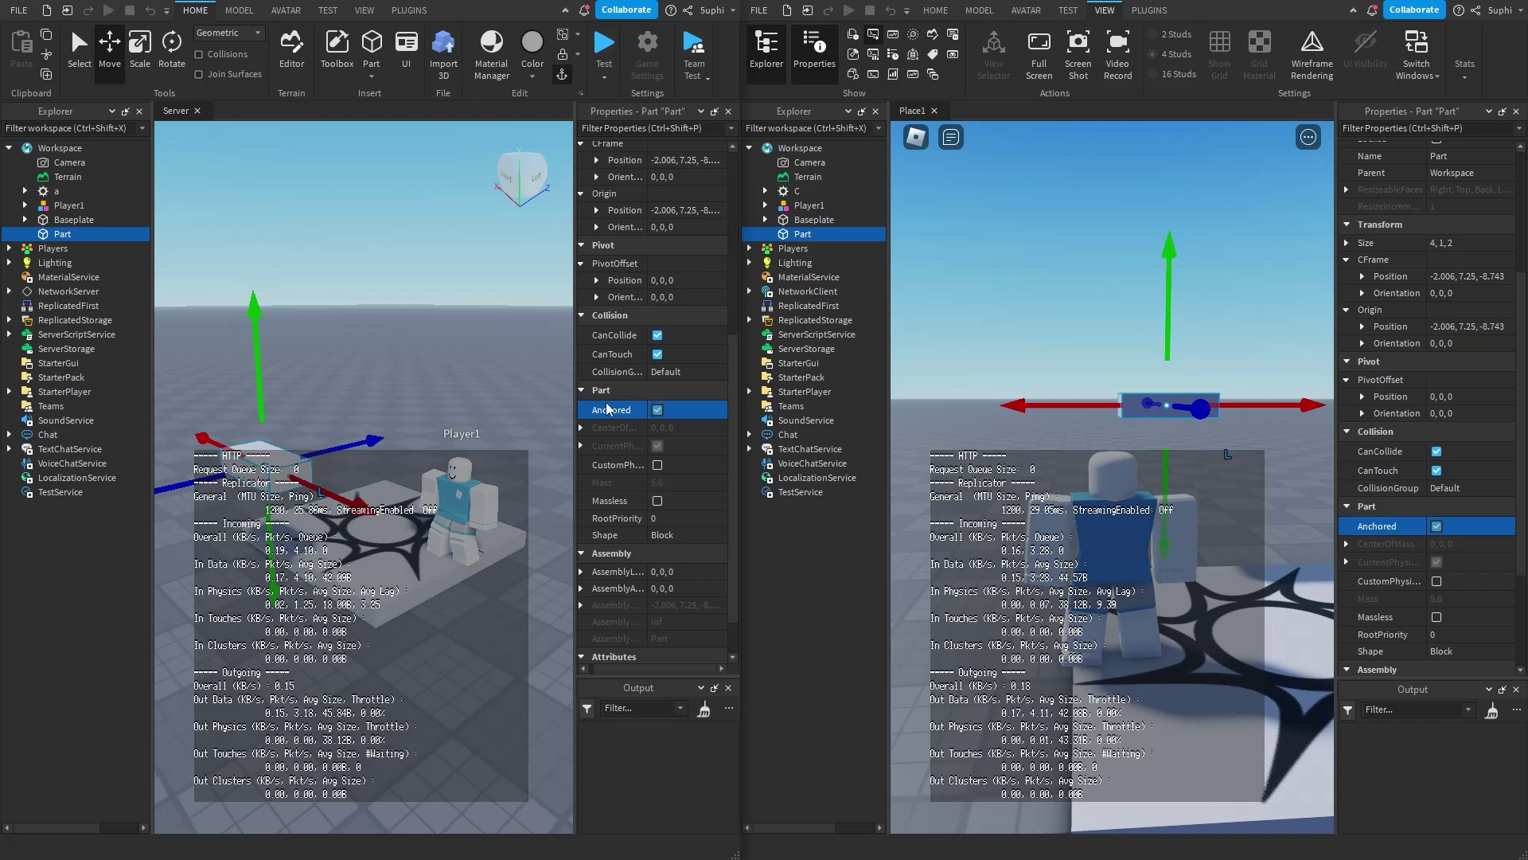
Return to the local server test, turn off Anchored for the server's Part, and move the Part upward in the client view.
left_click(657, 410)
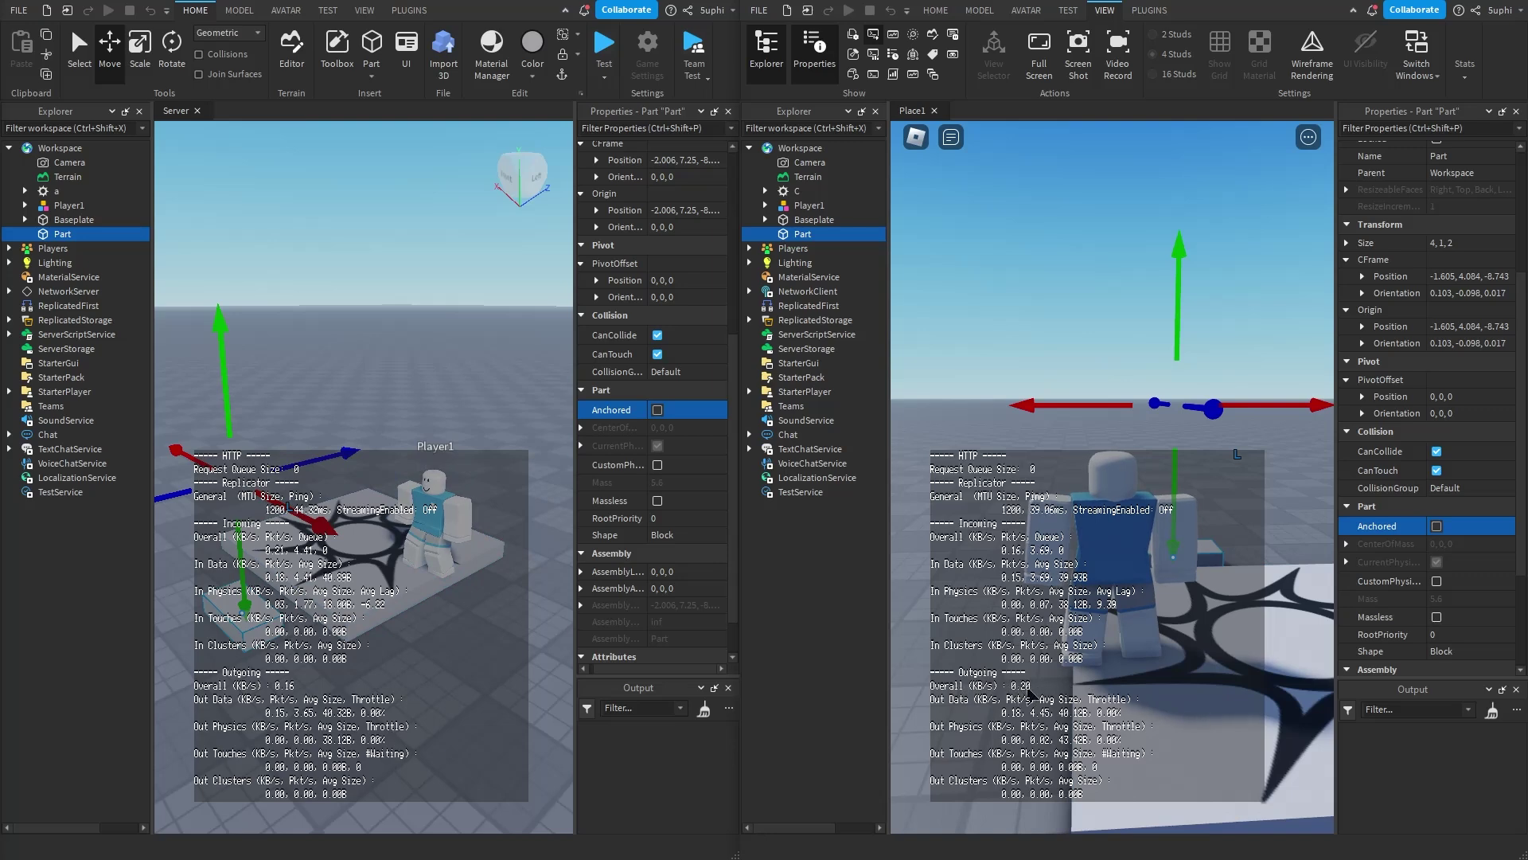
left_click_drag(1118, 405, 1173, 146)
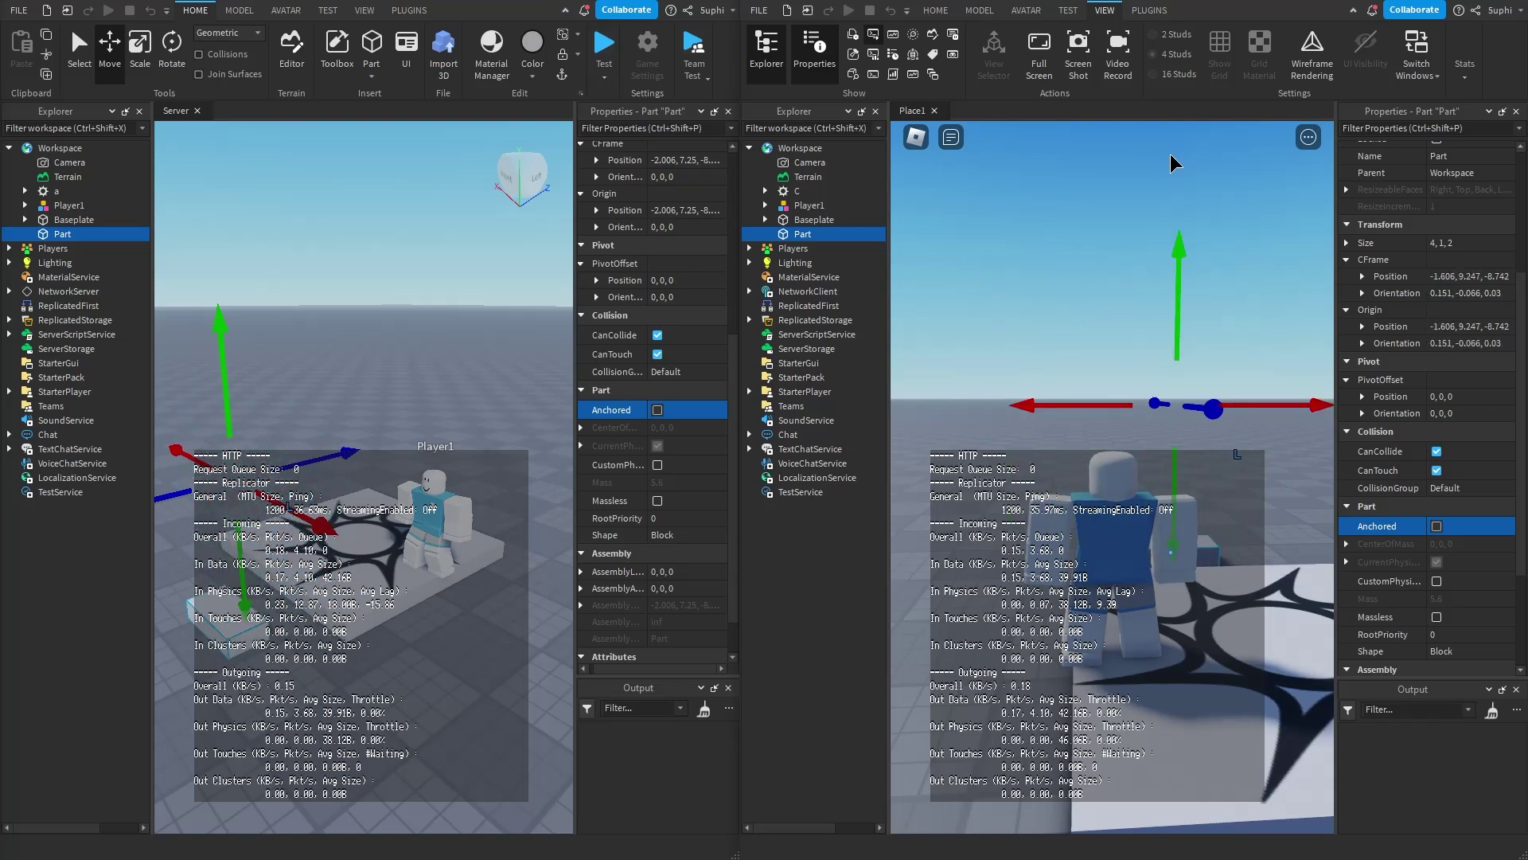
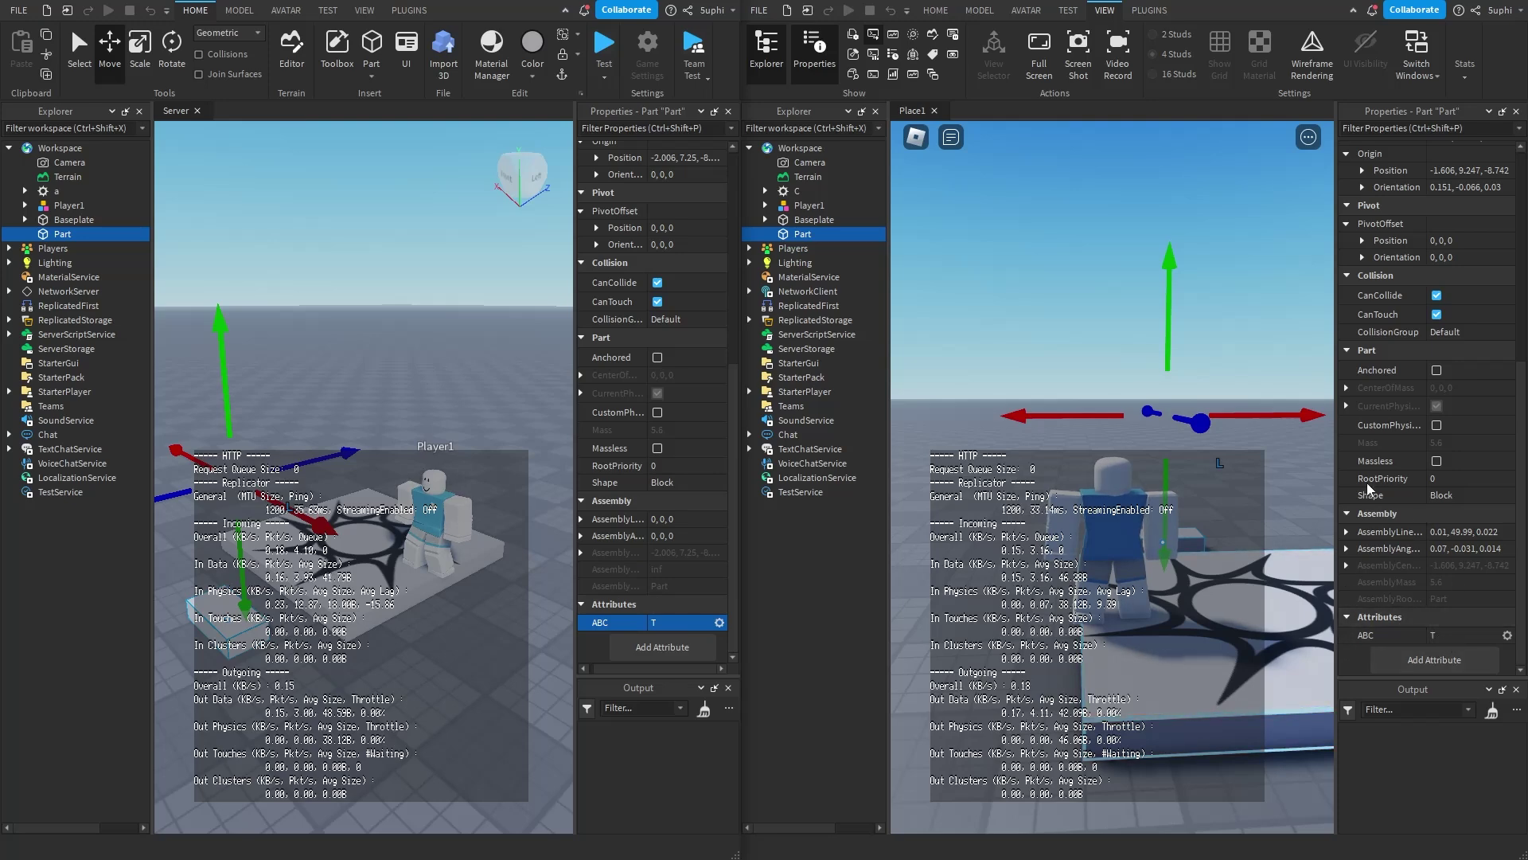
Set the ABC attribute of the client's Part to "C".
left_click(1438, 636)
type("C")
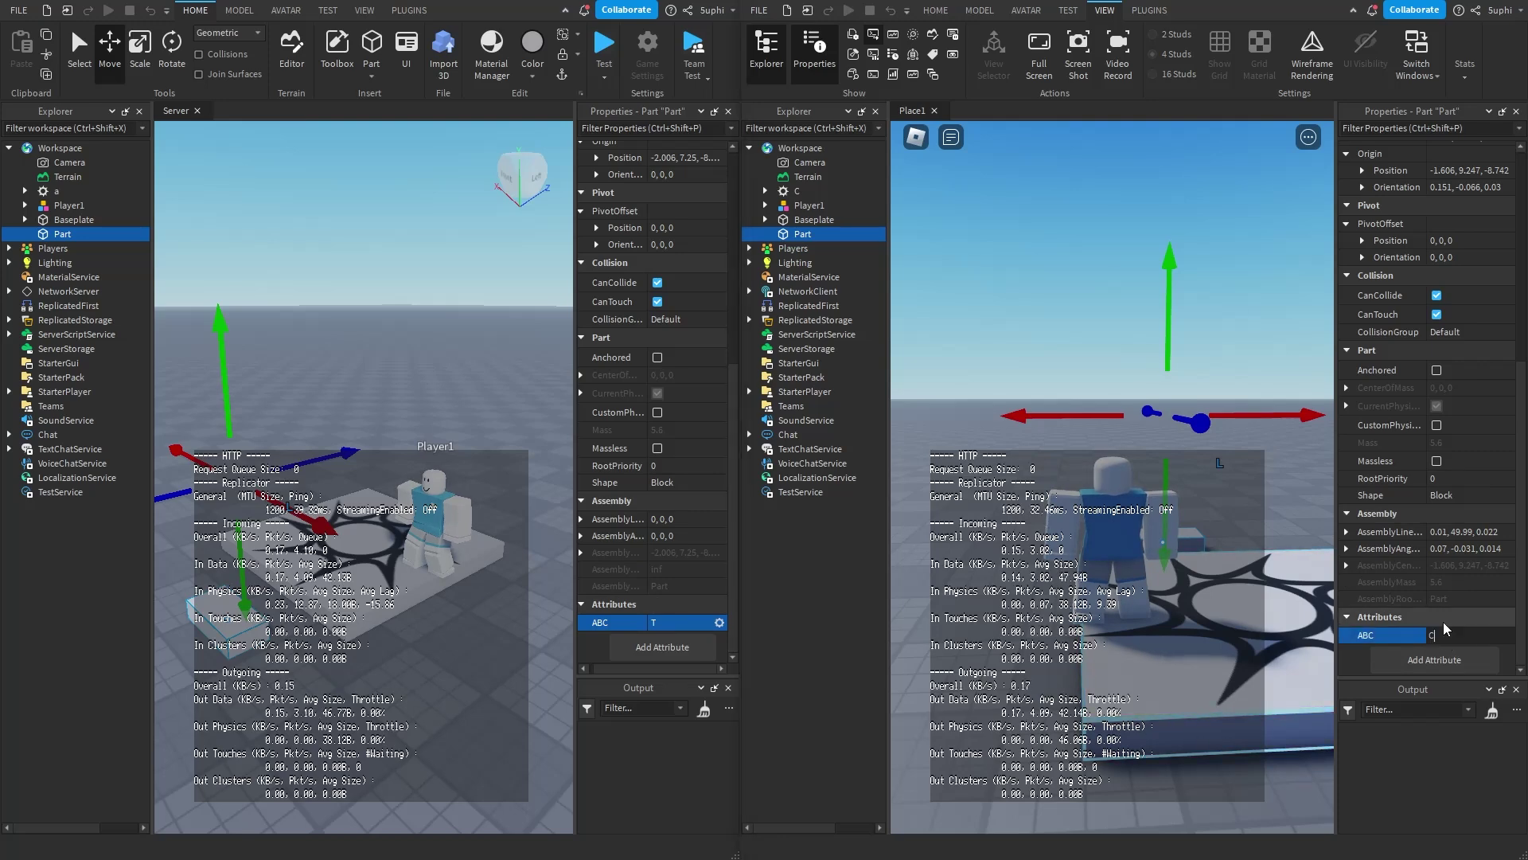
key("Return")
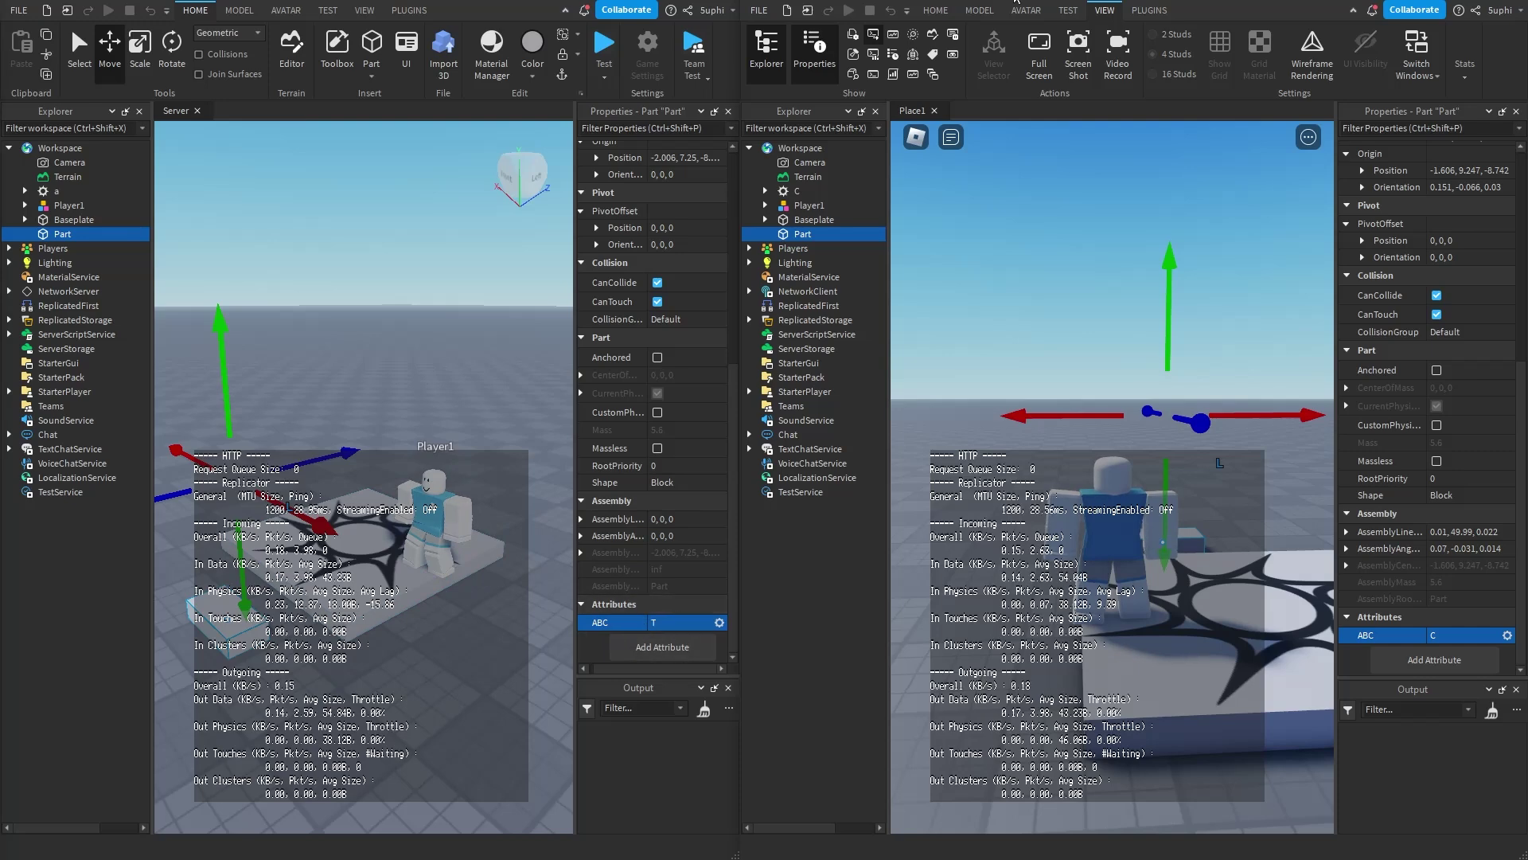
Add a boolean attribute named "T" to the Part on the client.
left_click(1421, 663)
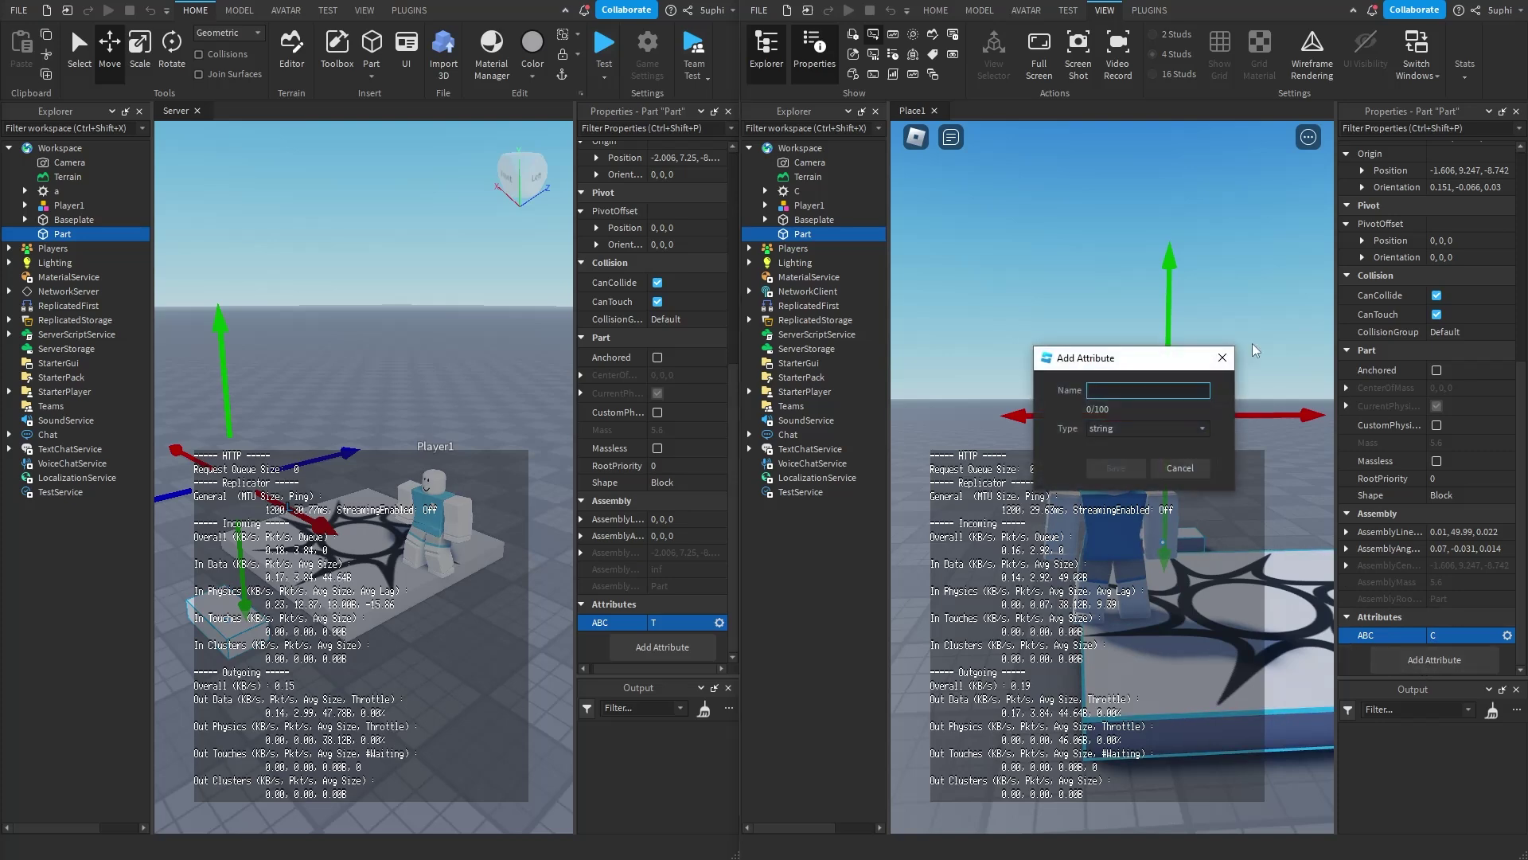
left_click(1137, 428)
left_click(1114, 455)
left_click(1106, 391)
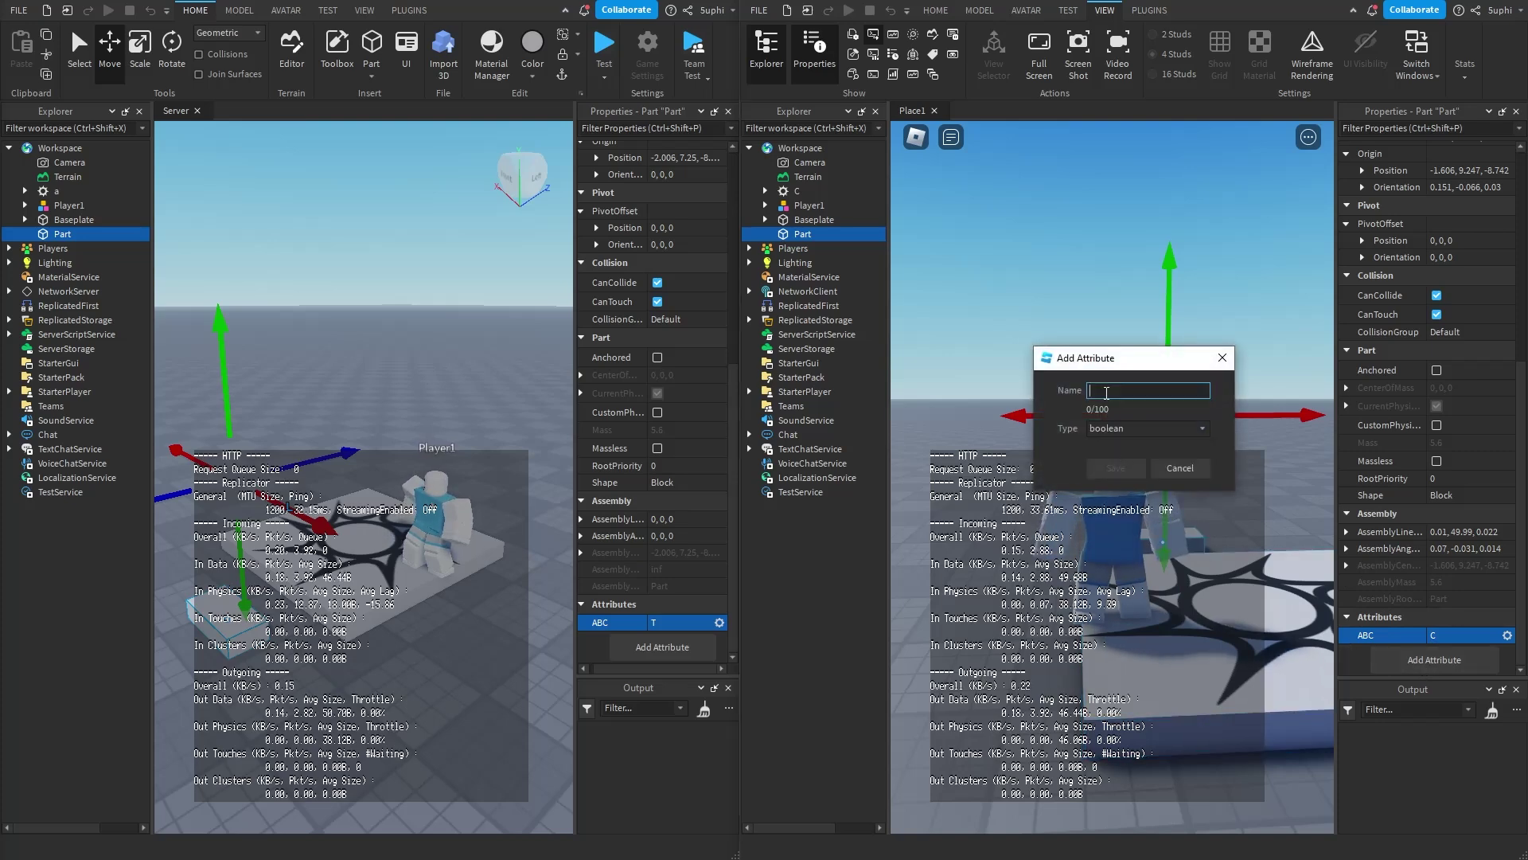
type("T")
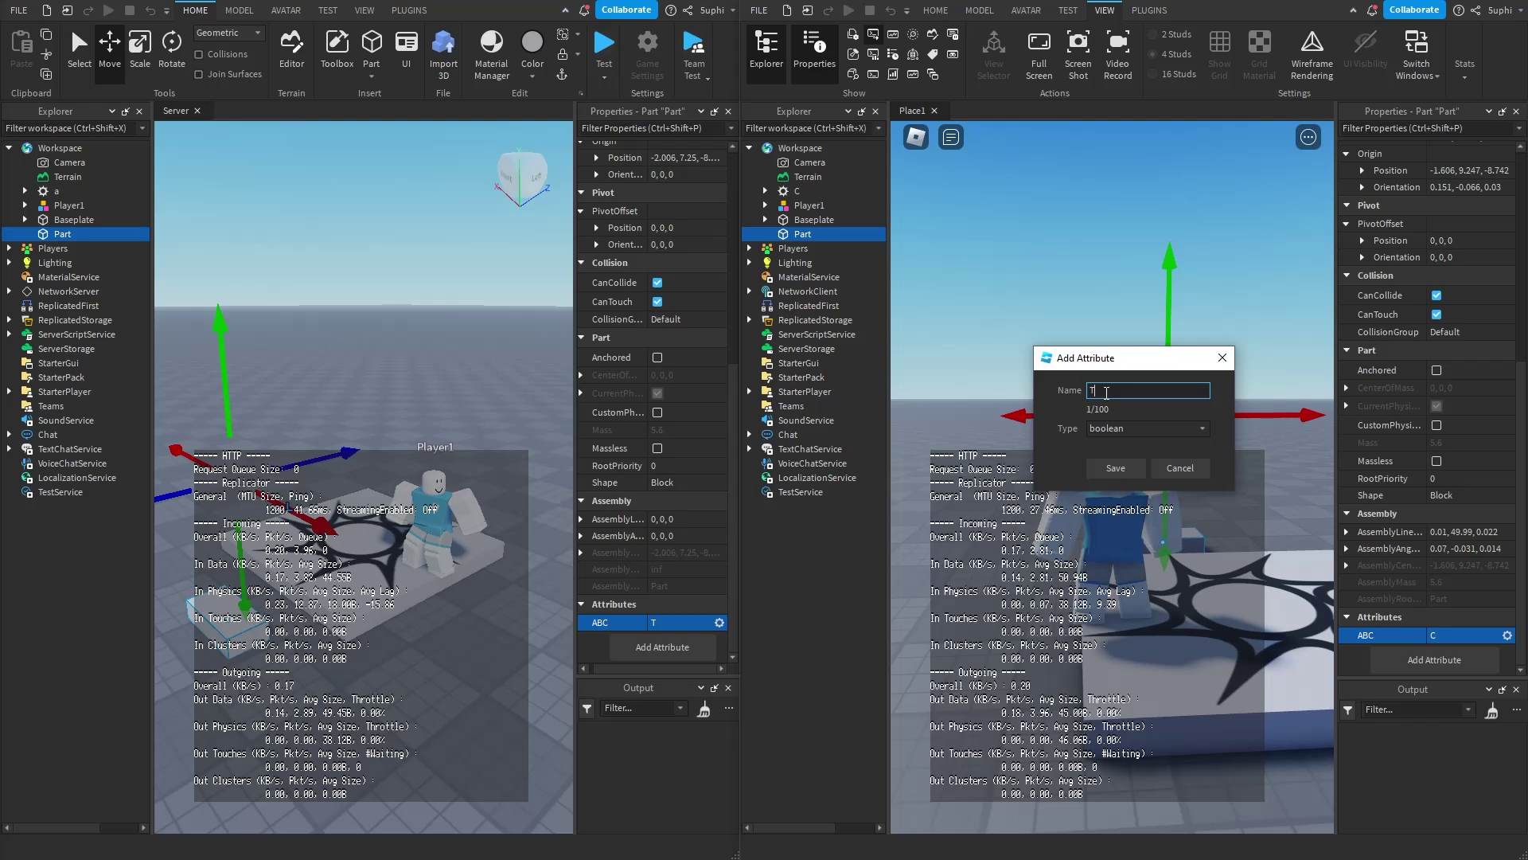
left_click(1113, 469)
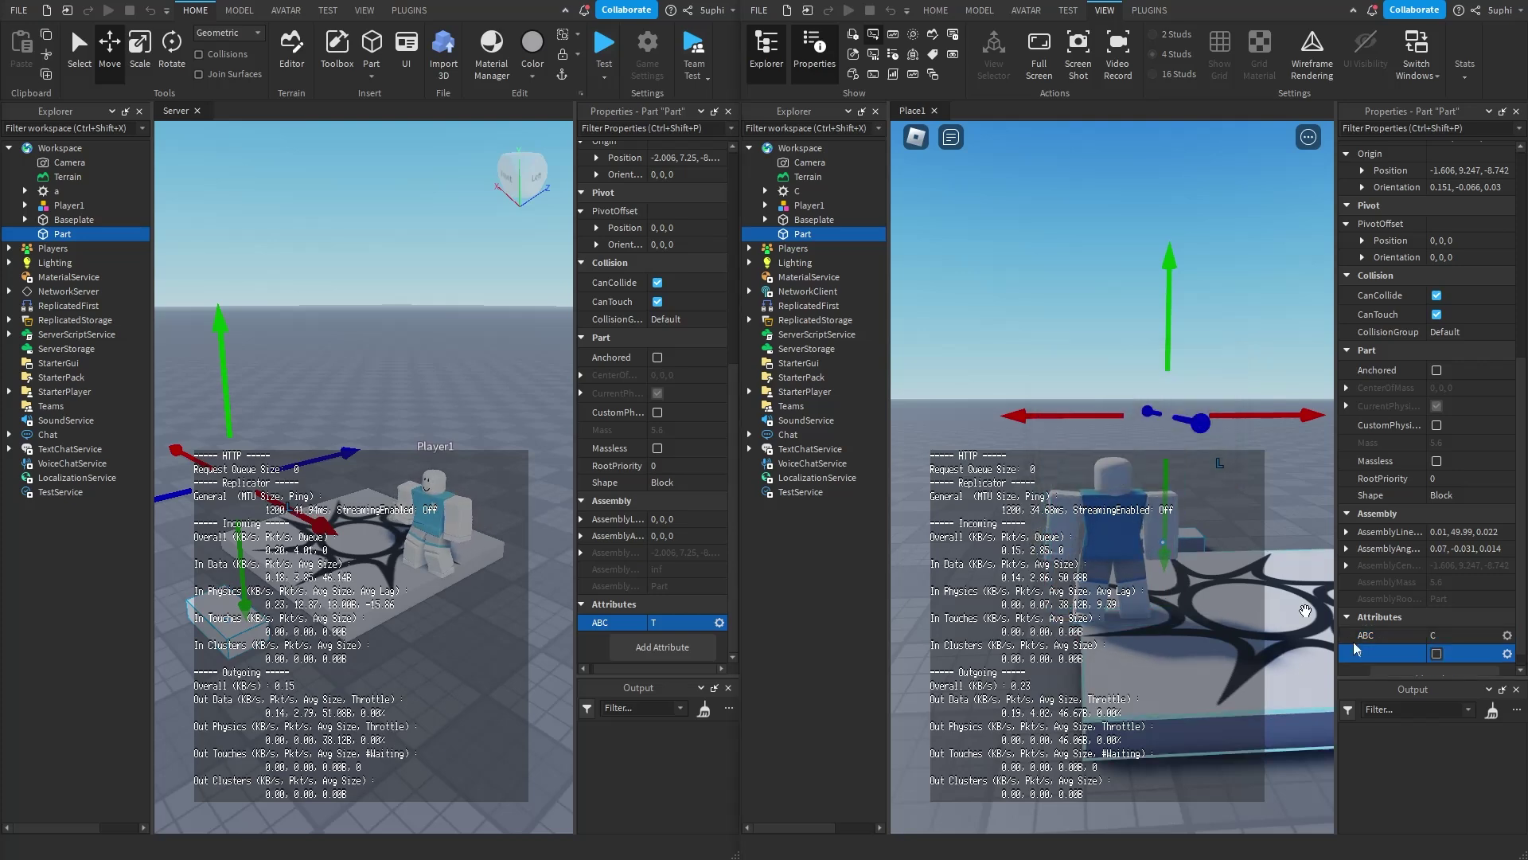
Delete the ABC attribute from the client's Part.
scroll(1396, 632, "down", 1)
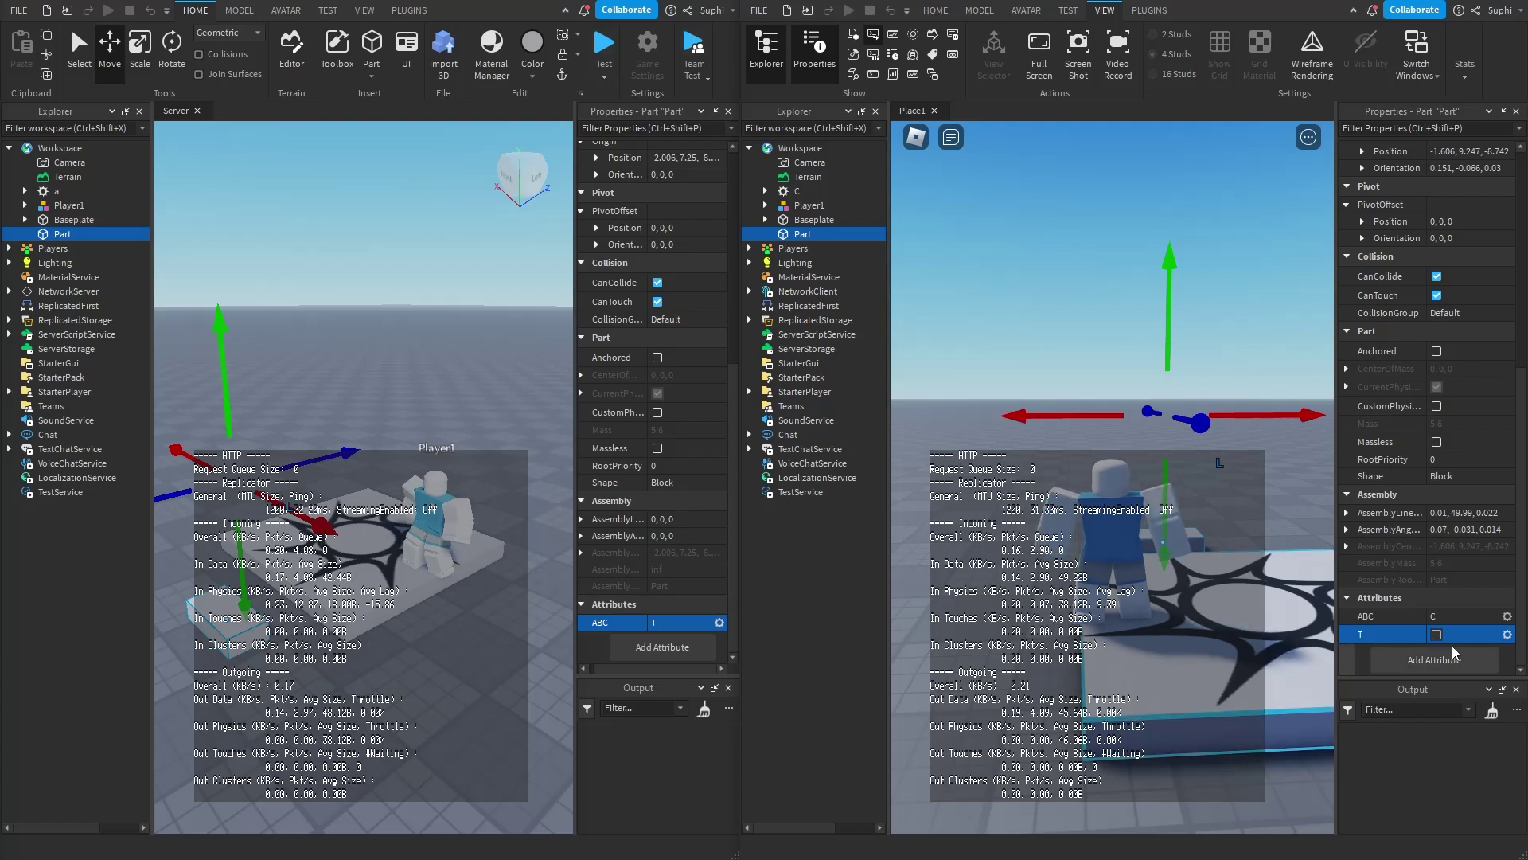
left_click(1506, 616)
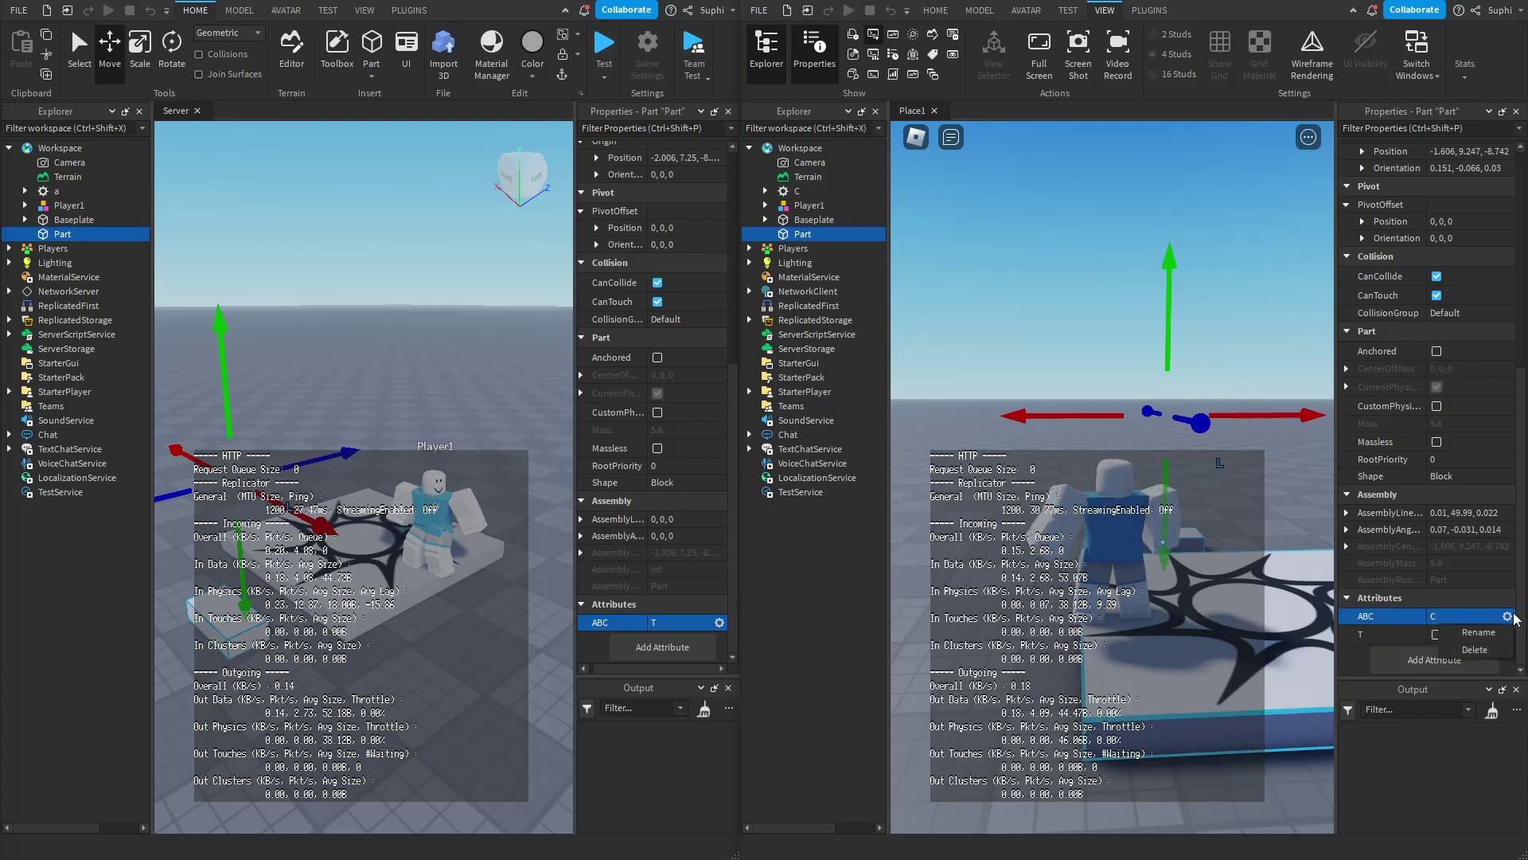
left_click(1477, 649)
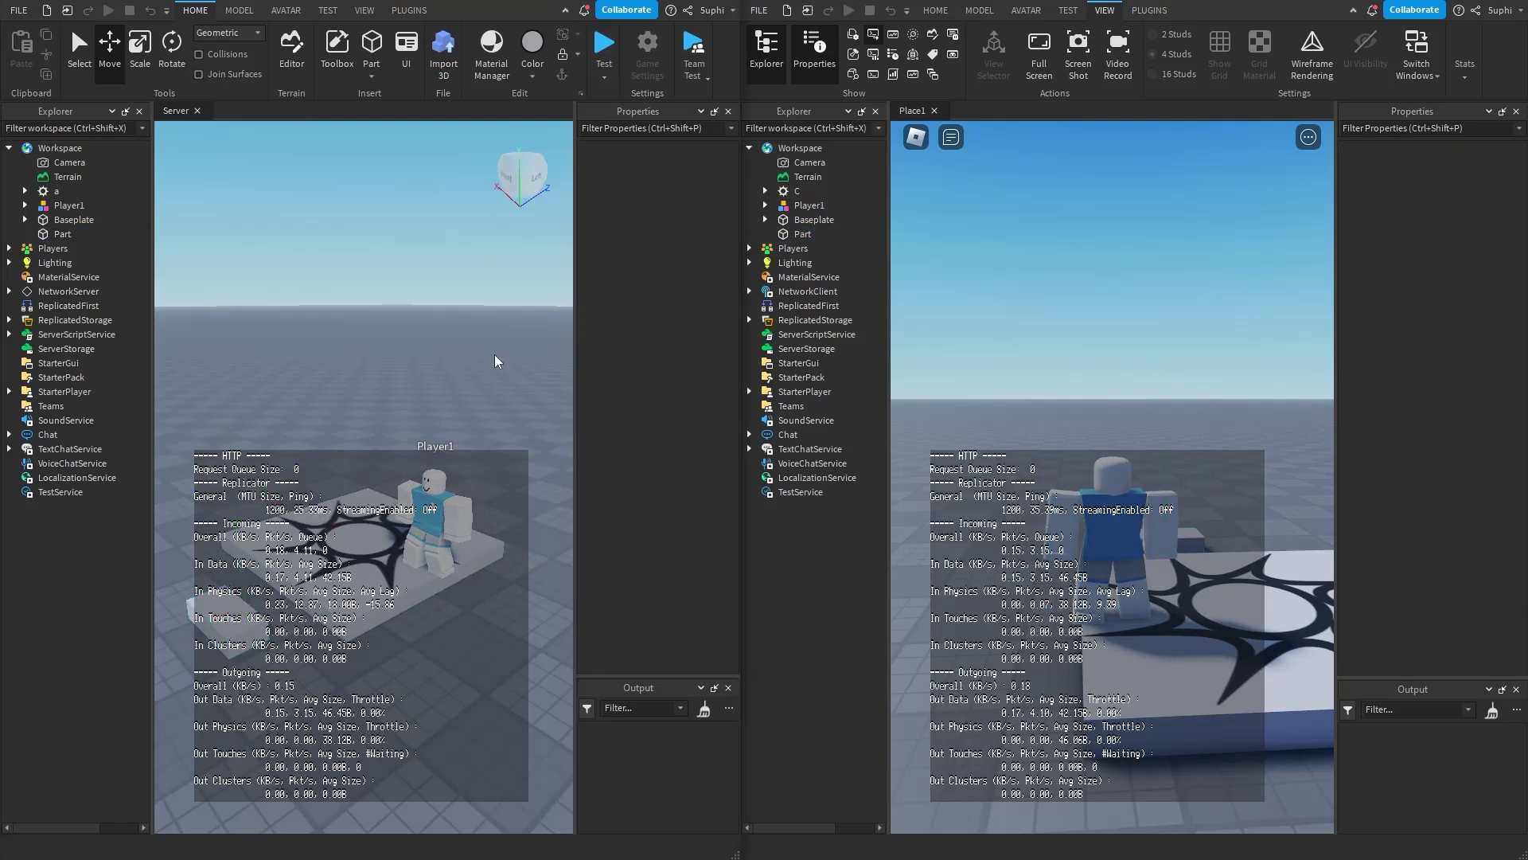
Insert a Script into the server's Workspace, and select it to show its properties.
right_click(92, 150)
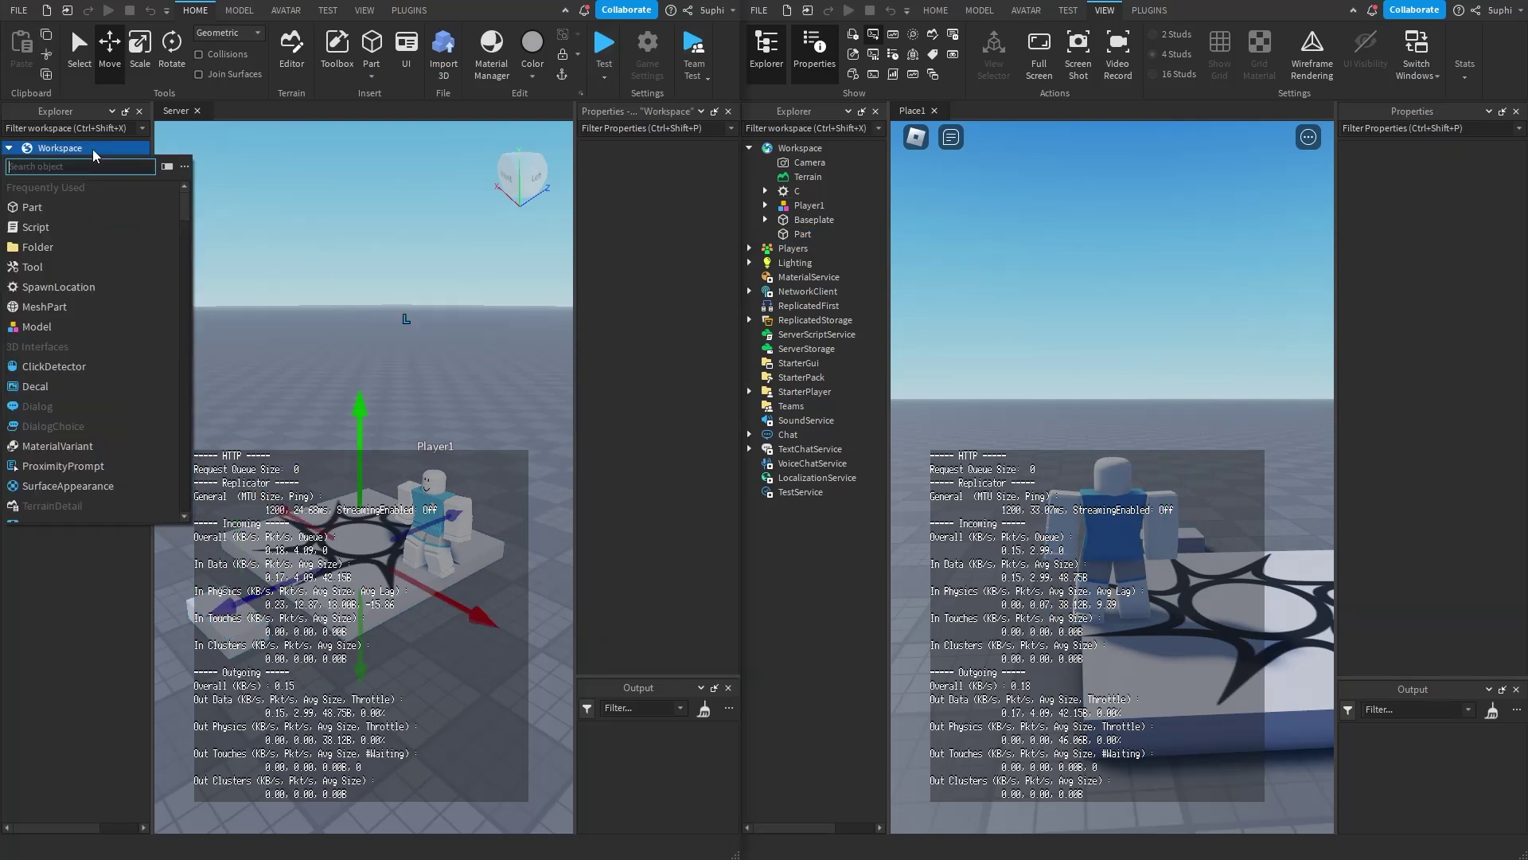
left_click(37, 239)
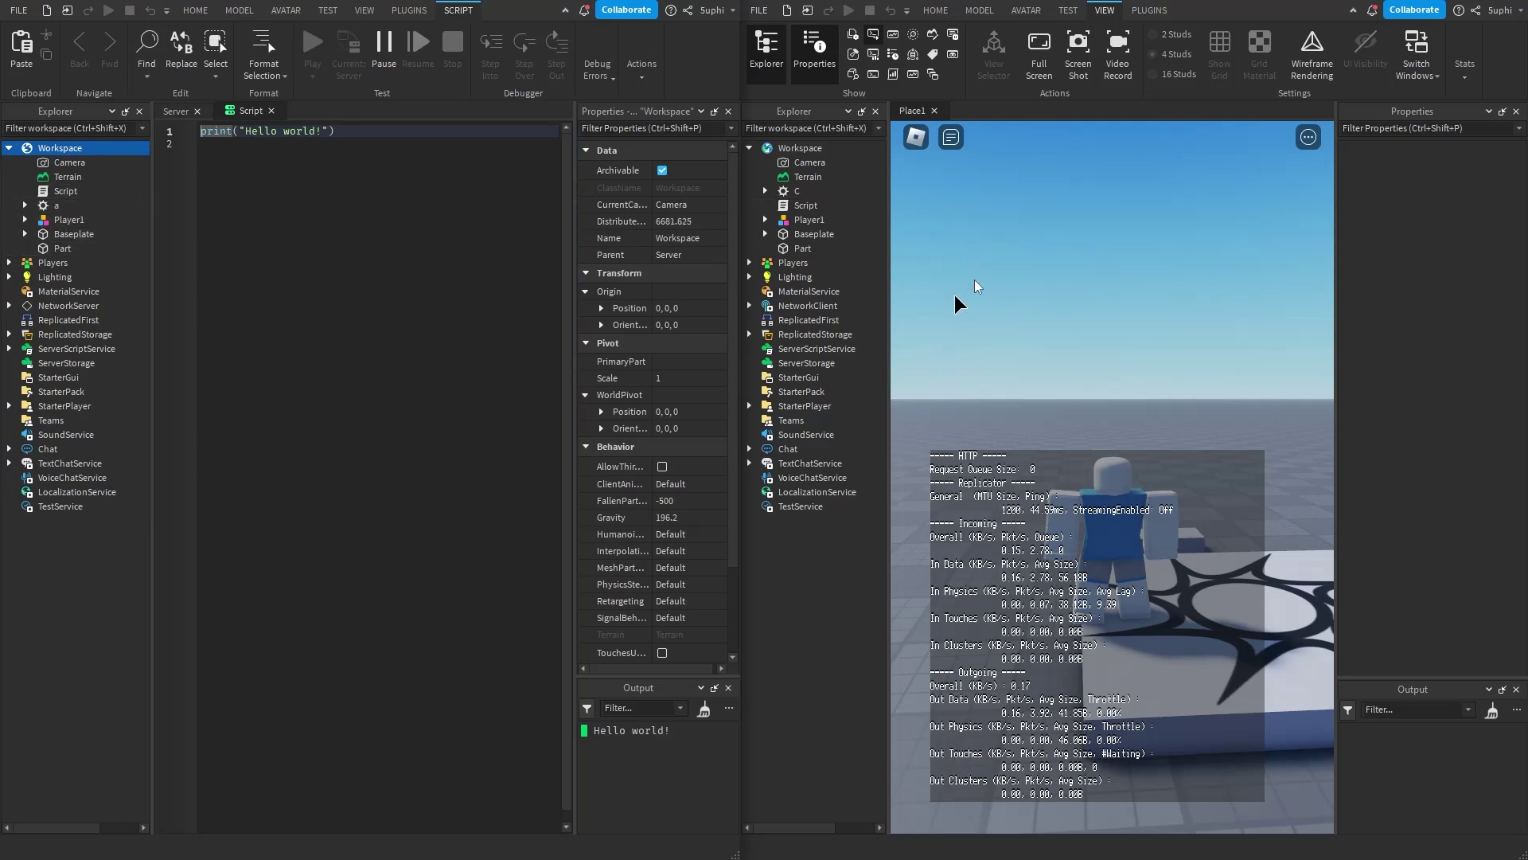
left_click(65, 191)
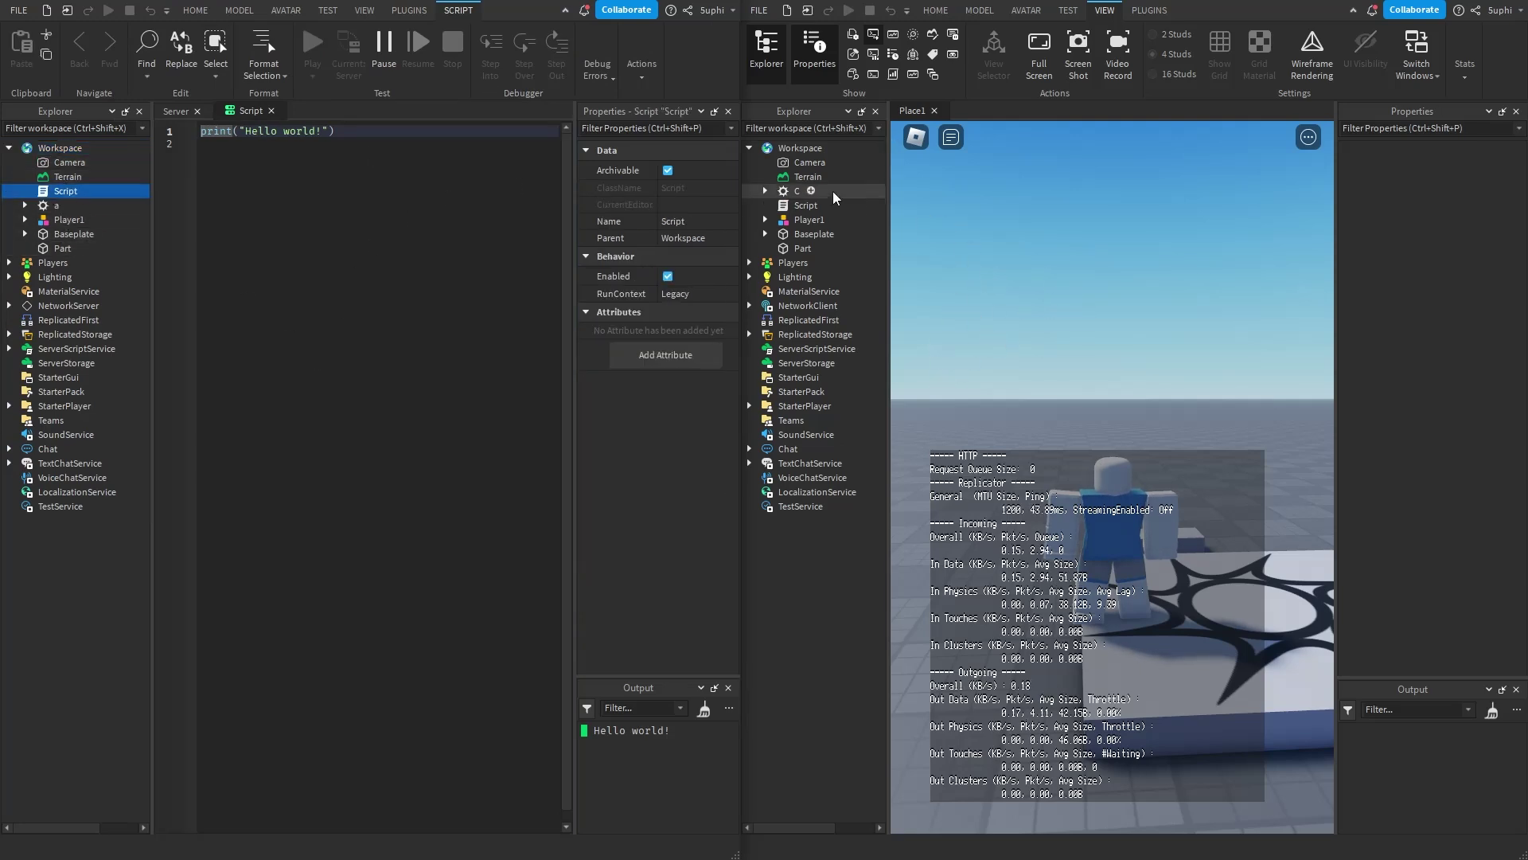
Open the client's copy of Script, and add the line "aksjdhkajshdjkash" below the print statement in the server's Script.
left_click(807, 206)
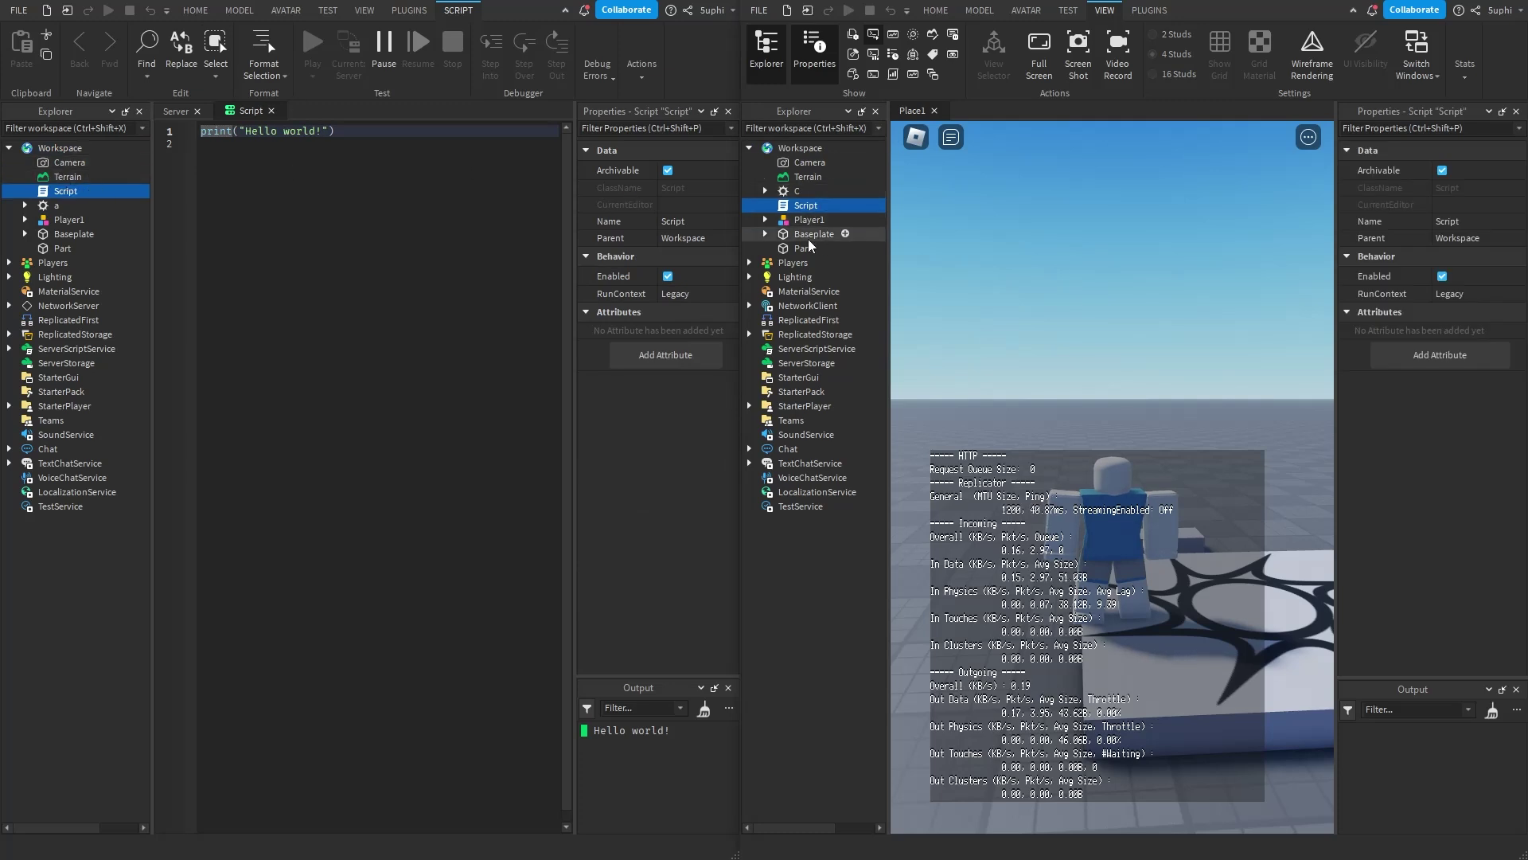
double_click(807, 206)
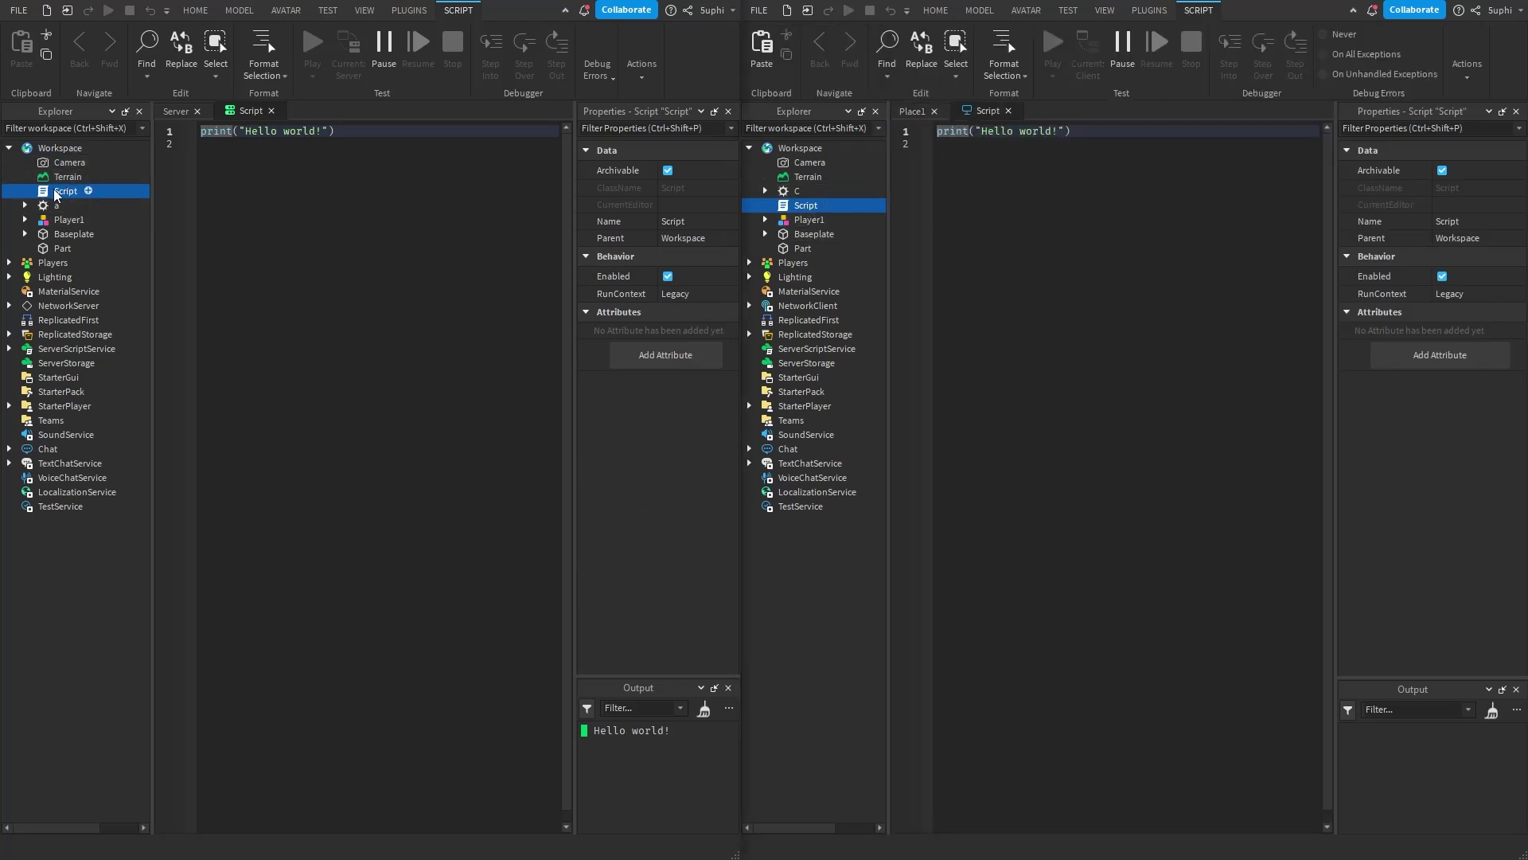
left_click(409, 196)
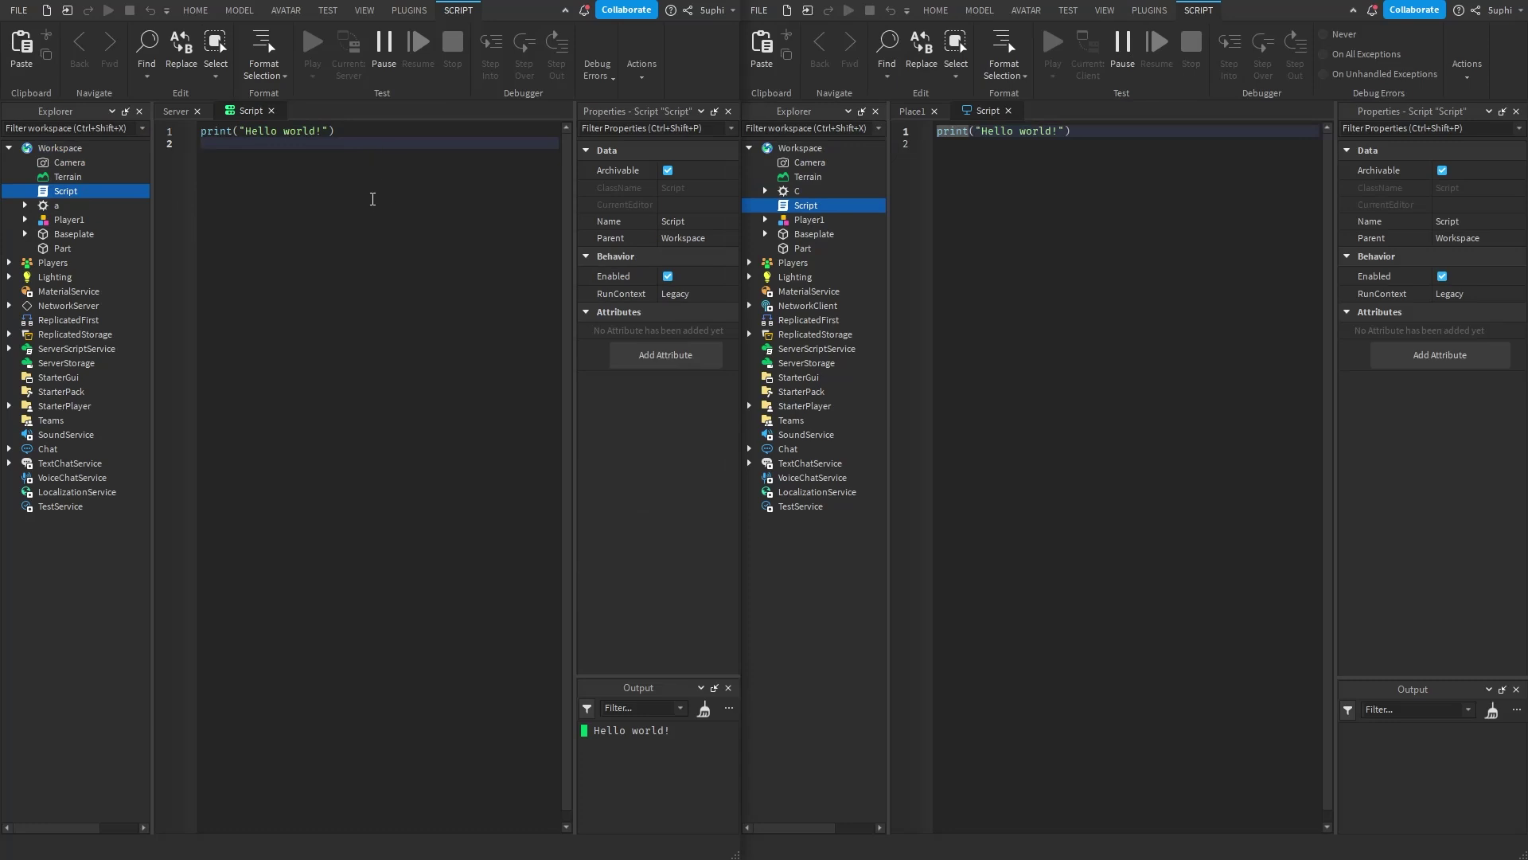
key("Return")
type("aksjdhkajshdjkash")
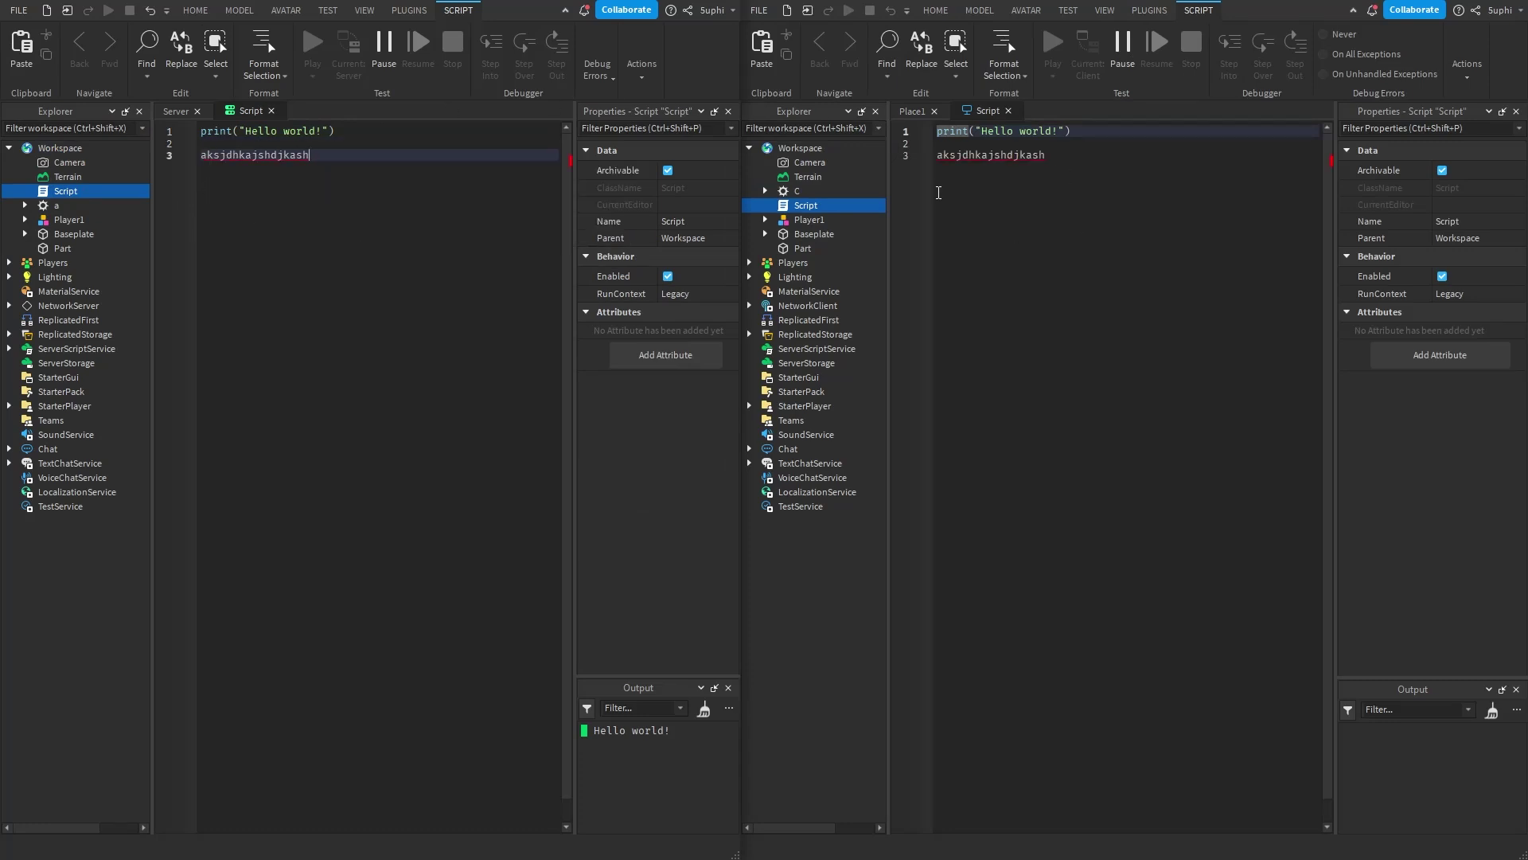
Add the line "aksjdhkajshdkjahsdhjk" on line 6 of the client's Script, and close the Script on both server and client.
left_click(1088, 224)
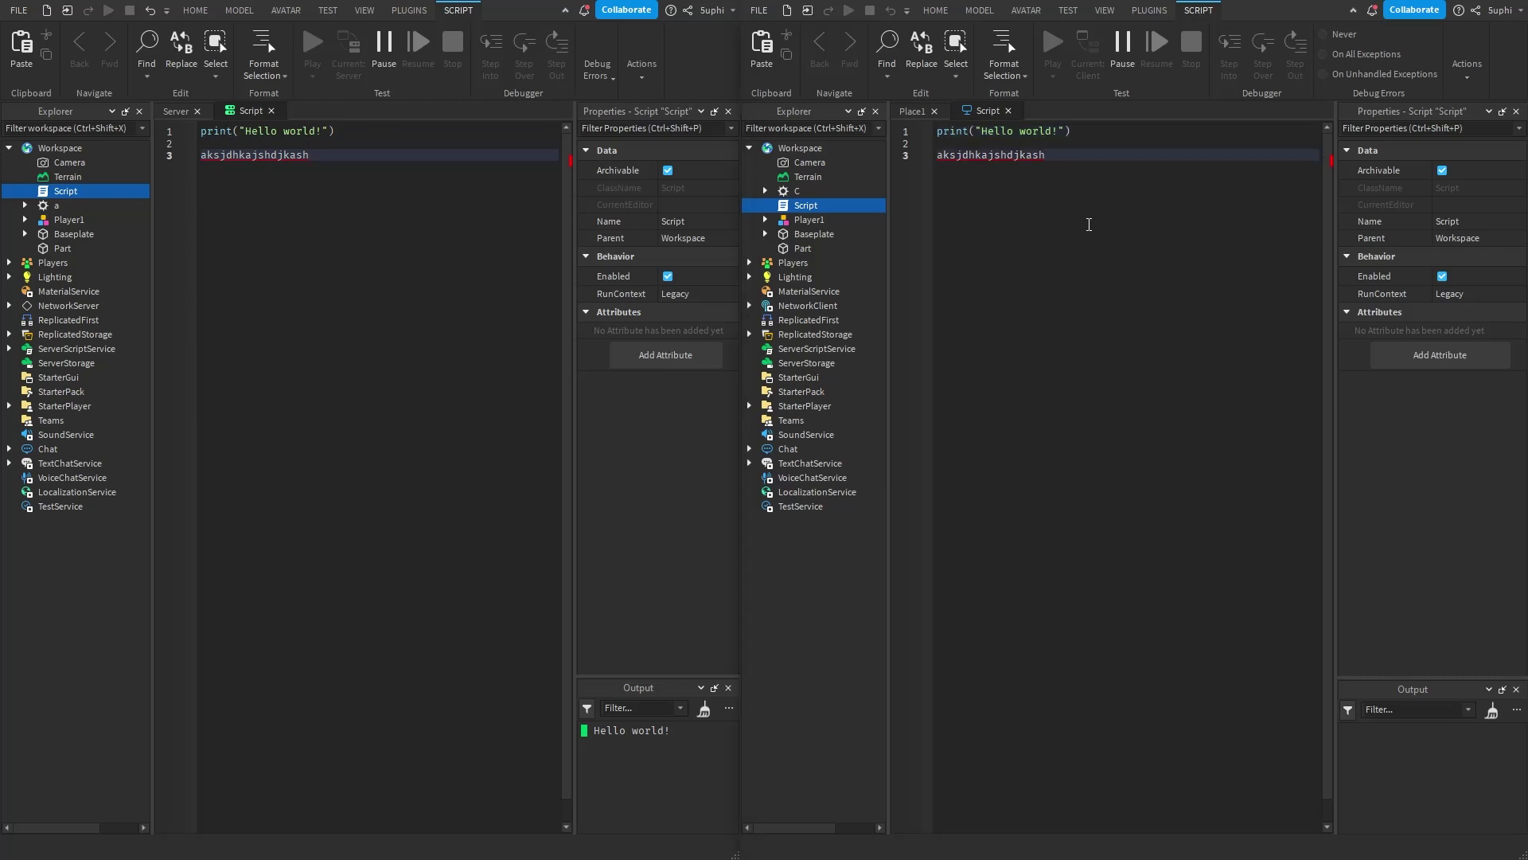
key("Return")
key("Return")
key("Return")
type("aksjdhkajshdkjahsdhjk")
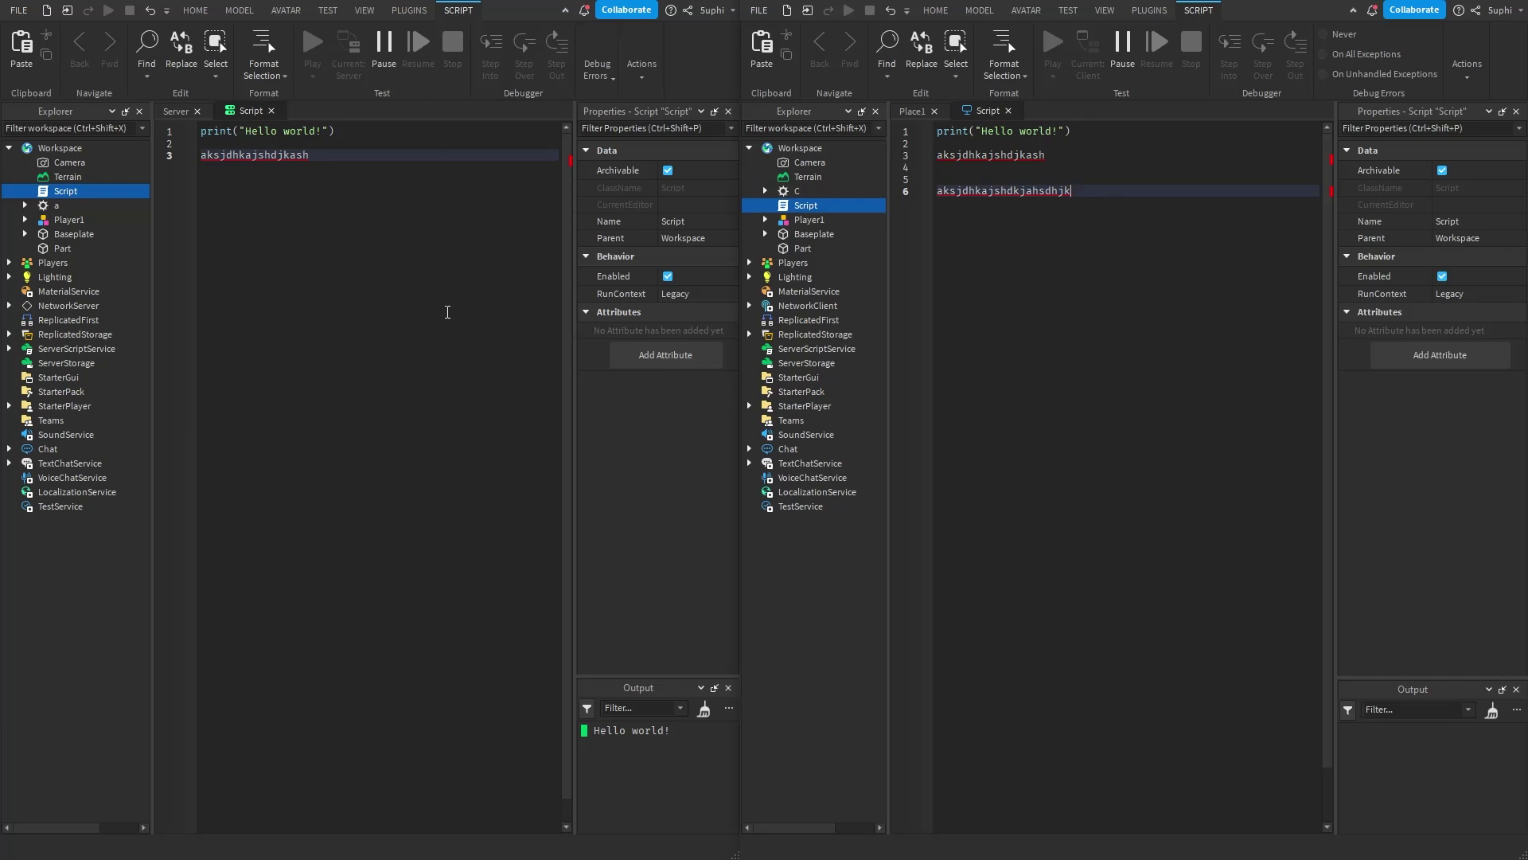
left_click(271, 111)
left_click(1009, 110)
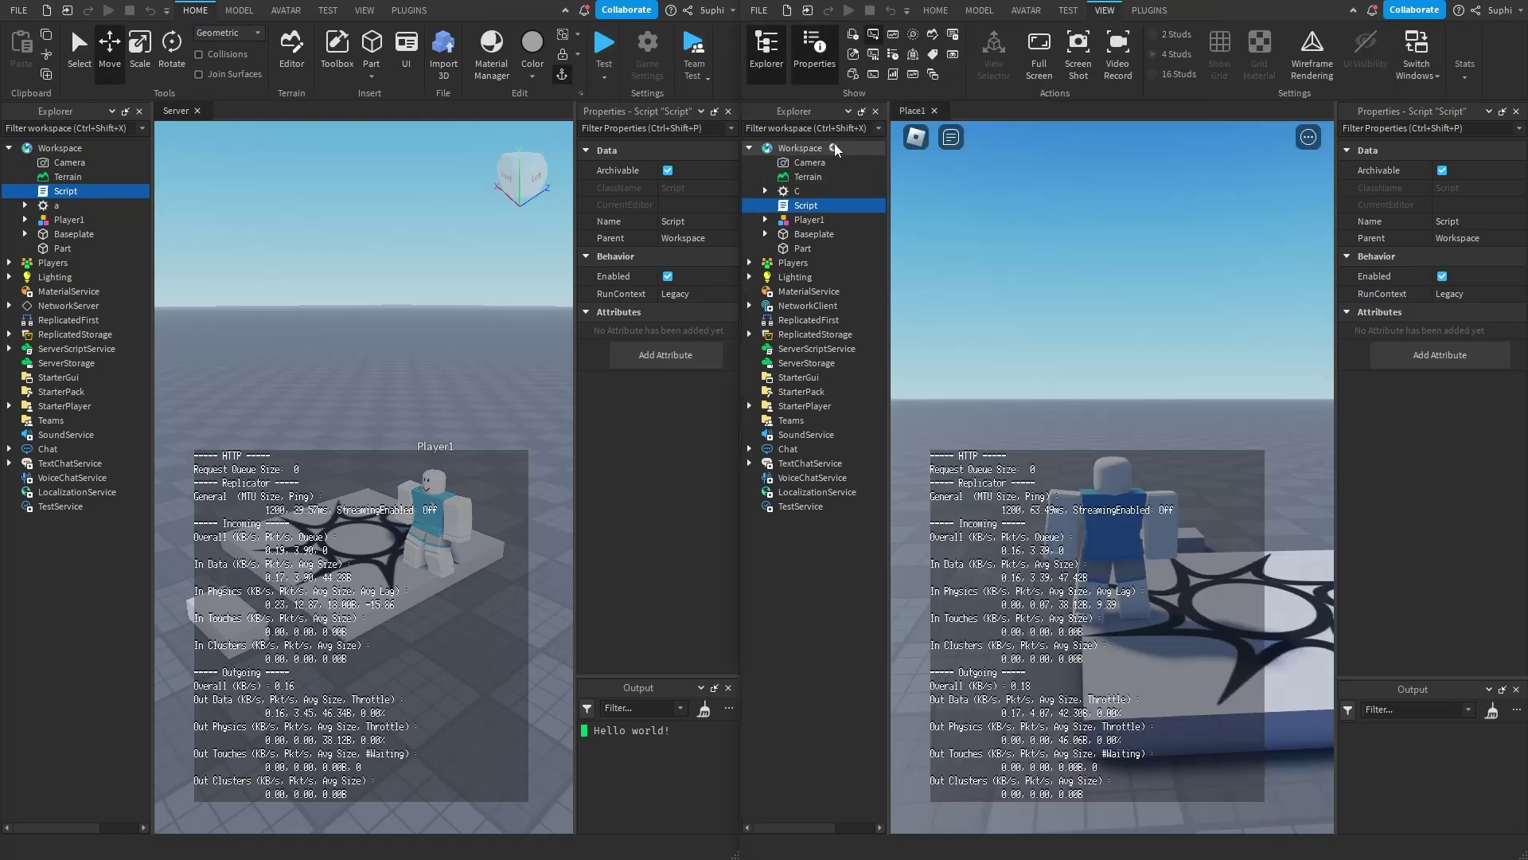
Insert a Script into the client's Workspace, and delete the test Scripts.
right_click(834, 147)
left_click(772, 227)
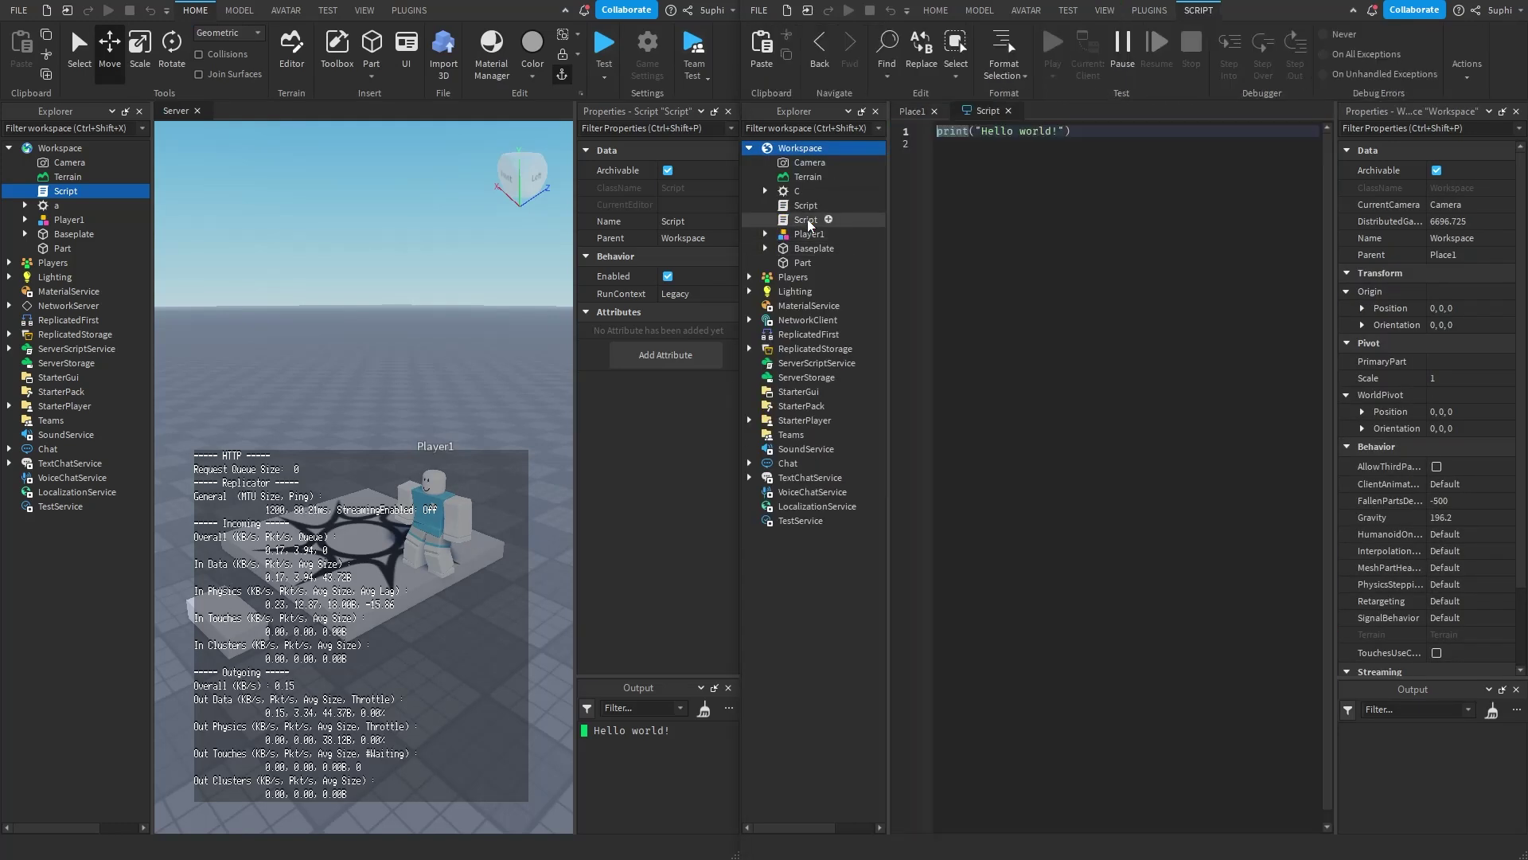
left_click(793, 216)
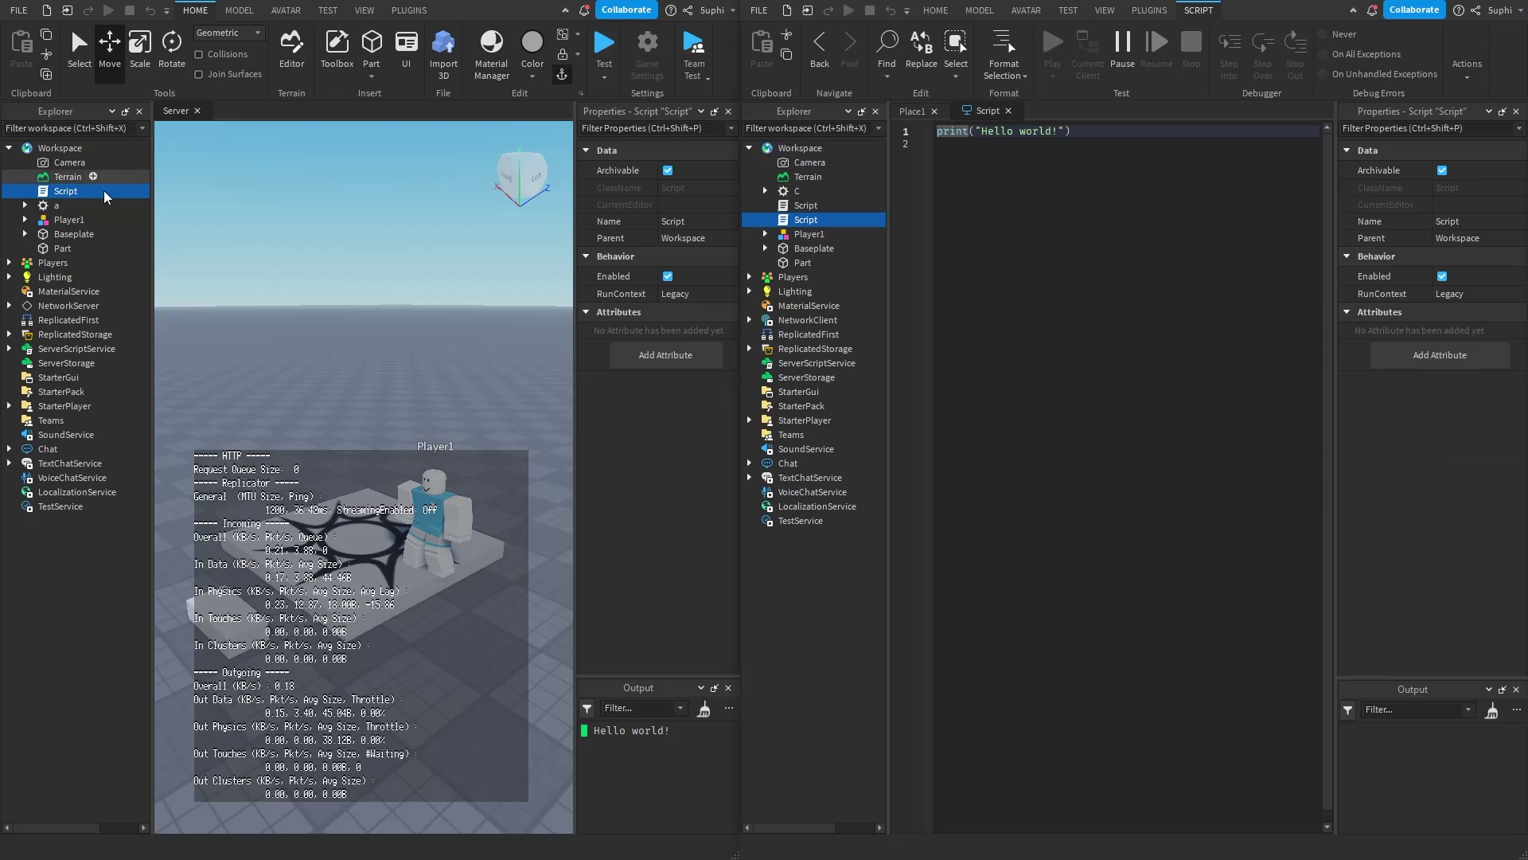
key("Delete")
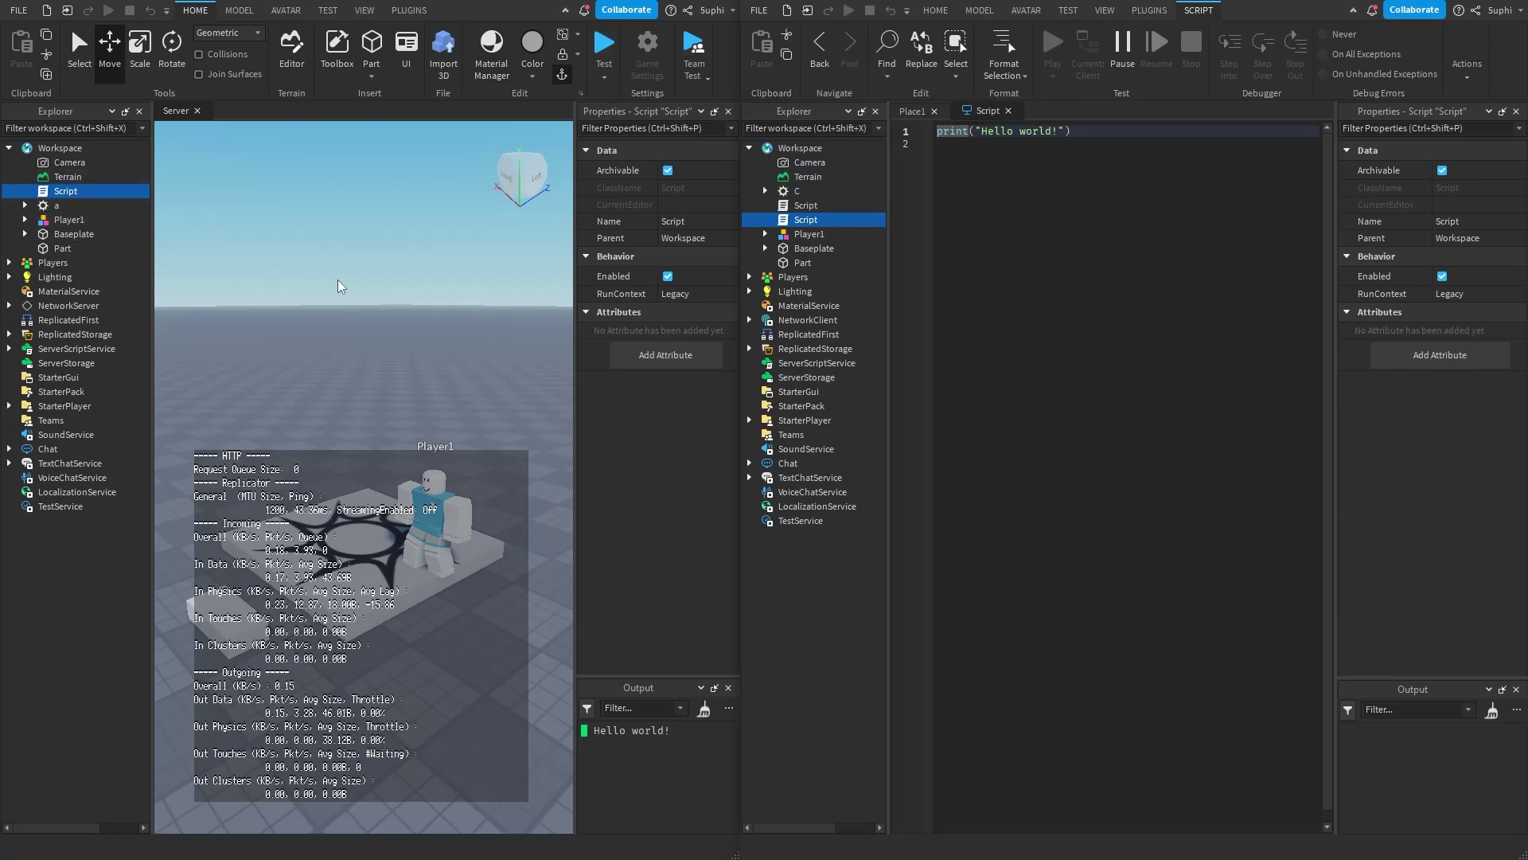
Insert a LocalScript and a ModuleScript into the server's Workspace.
left_click(94, 149)
type("local")
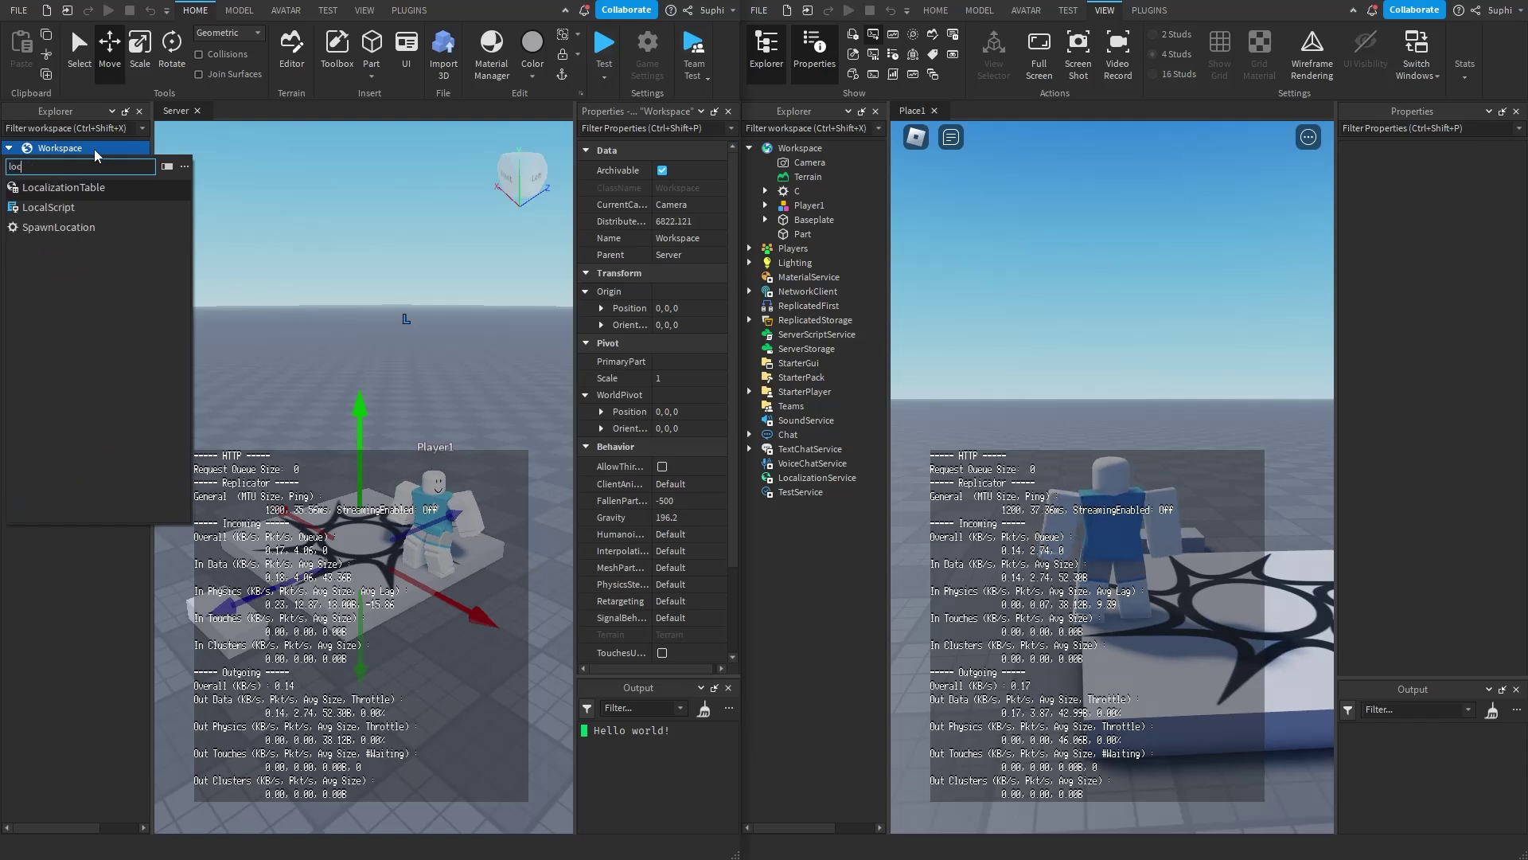
left_click(52, 209)
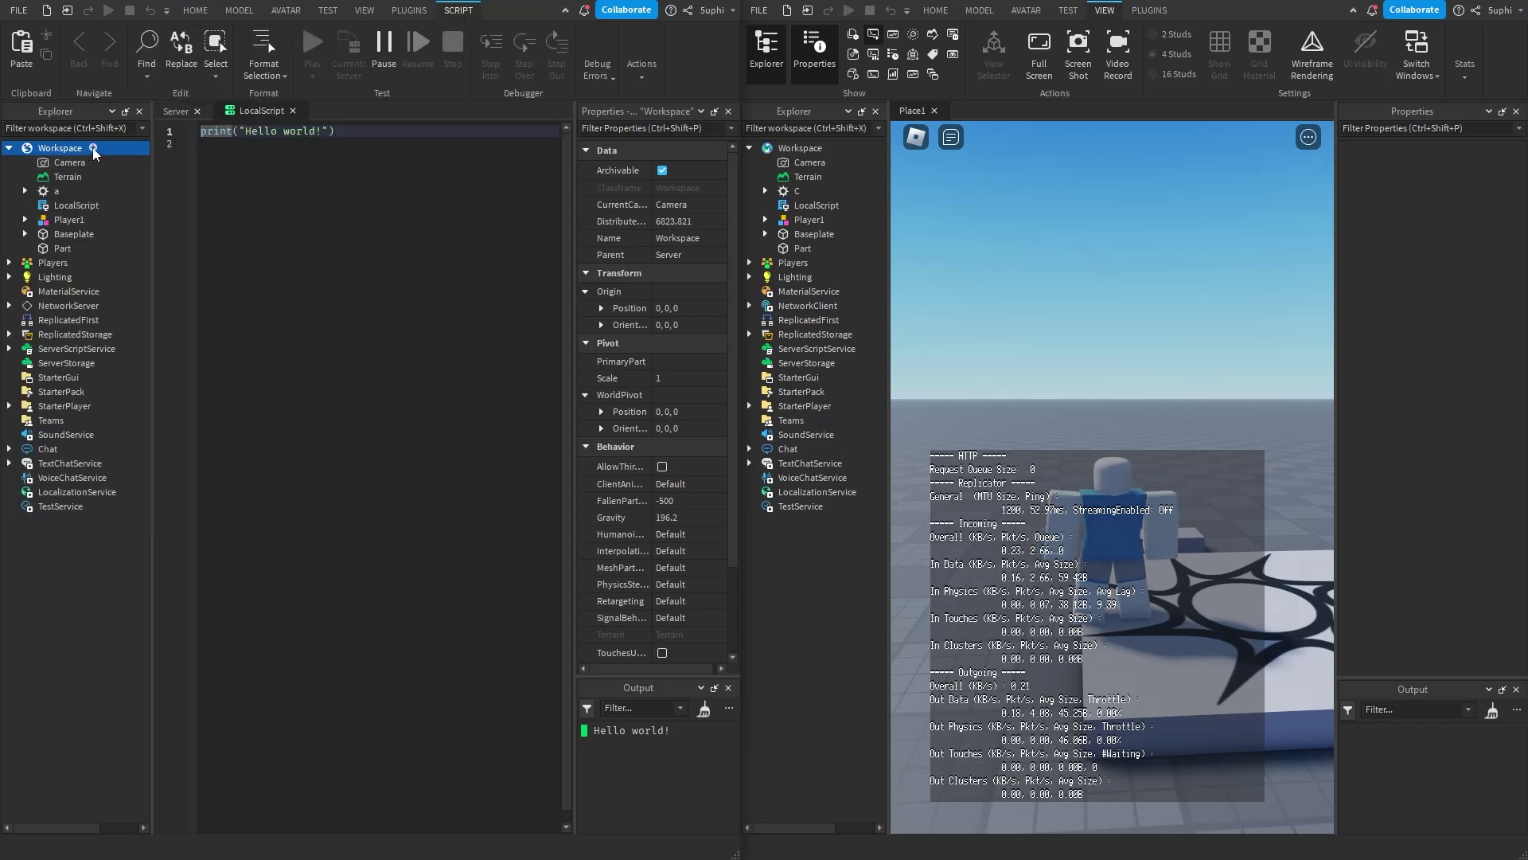
left_click(94, 150)
type("mod")
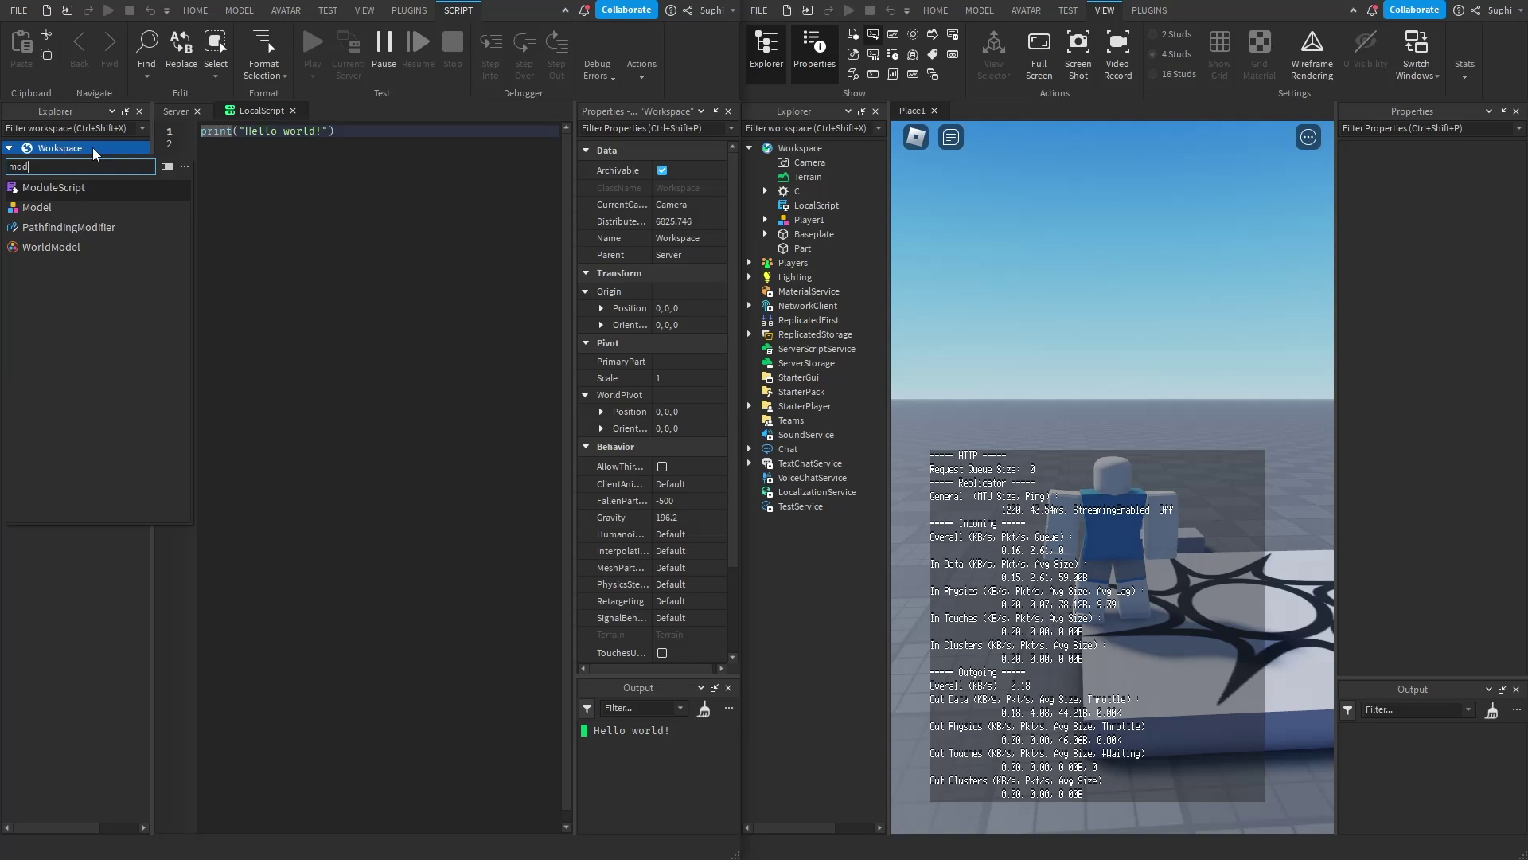
left_click(53, 187)
Open the LocalScript on both client and server, and add the line "sdjkahsdjk" to the server's copy.
left_click(71, 206)
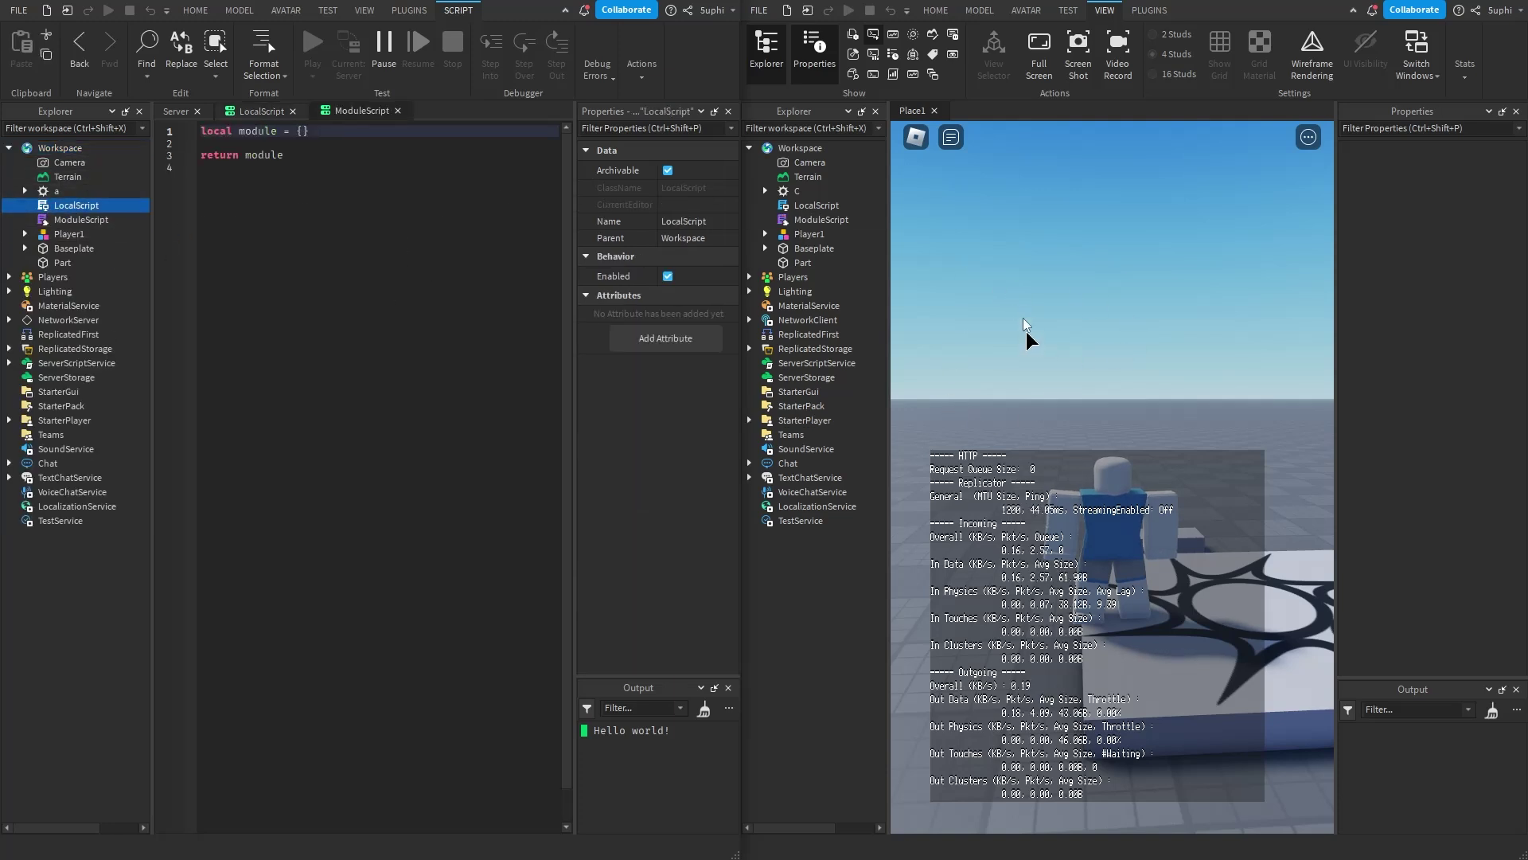
left_click(813, 206)
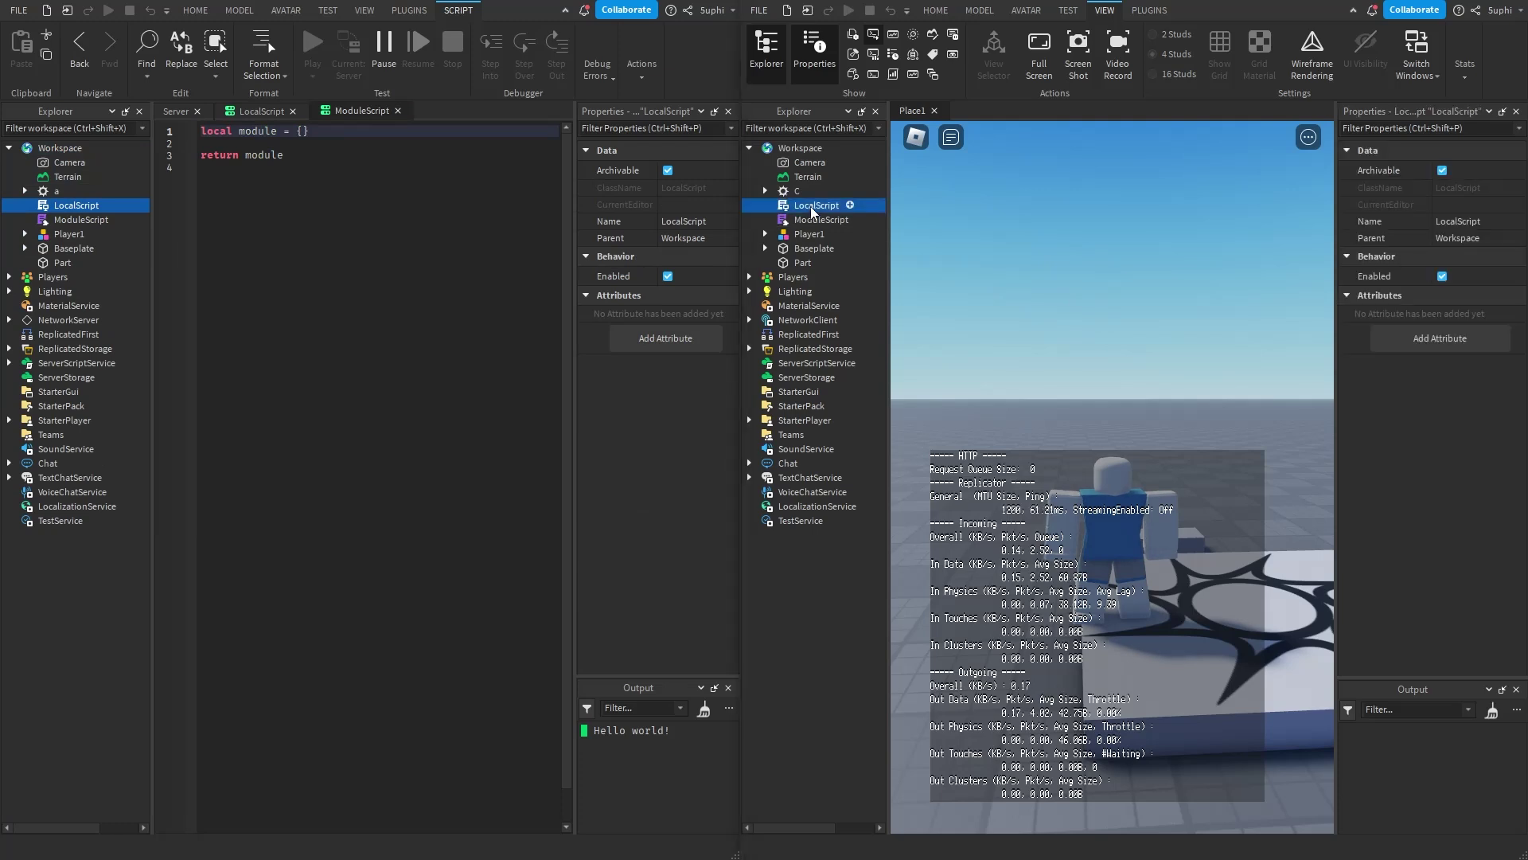
double_click(813, 206)
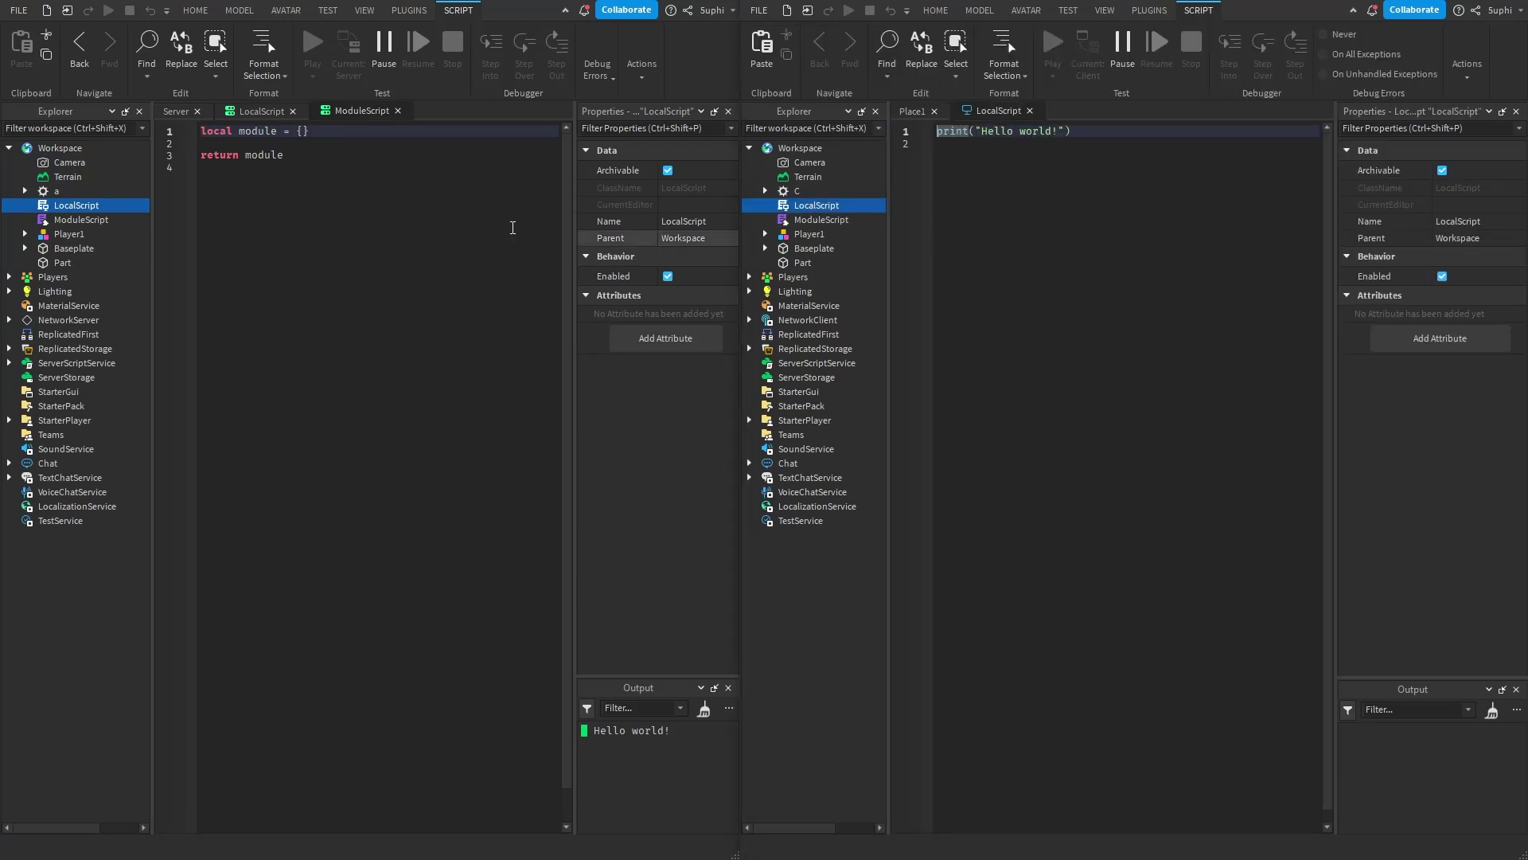
double_click(110, 206)
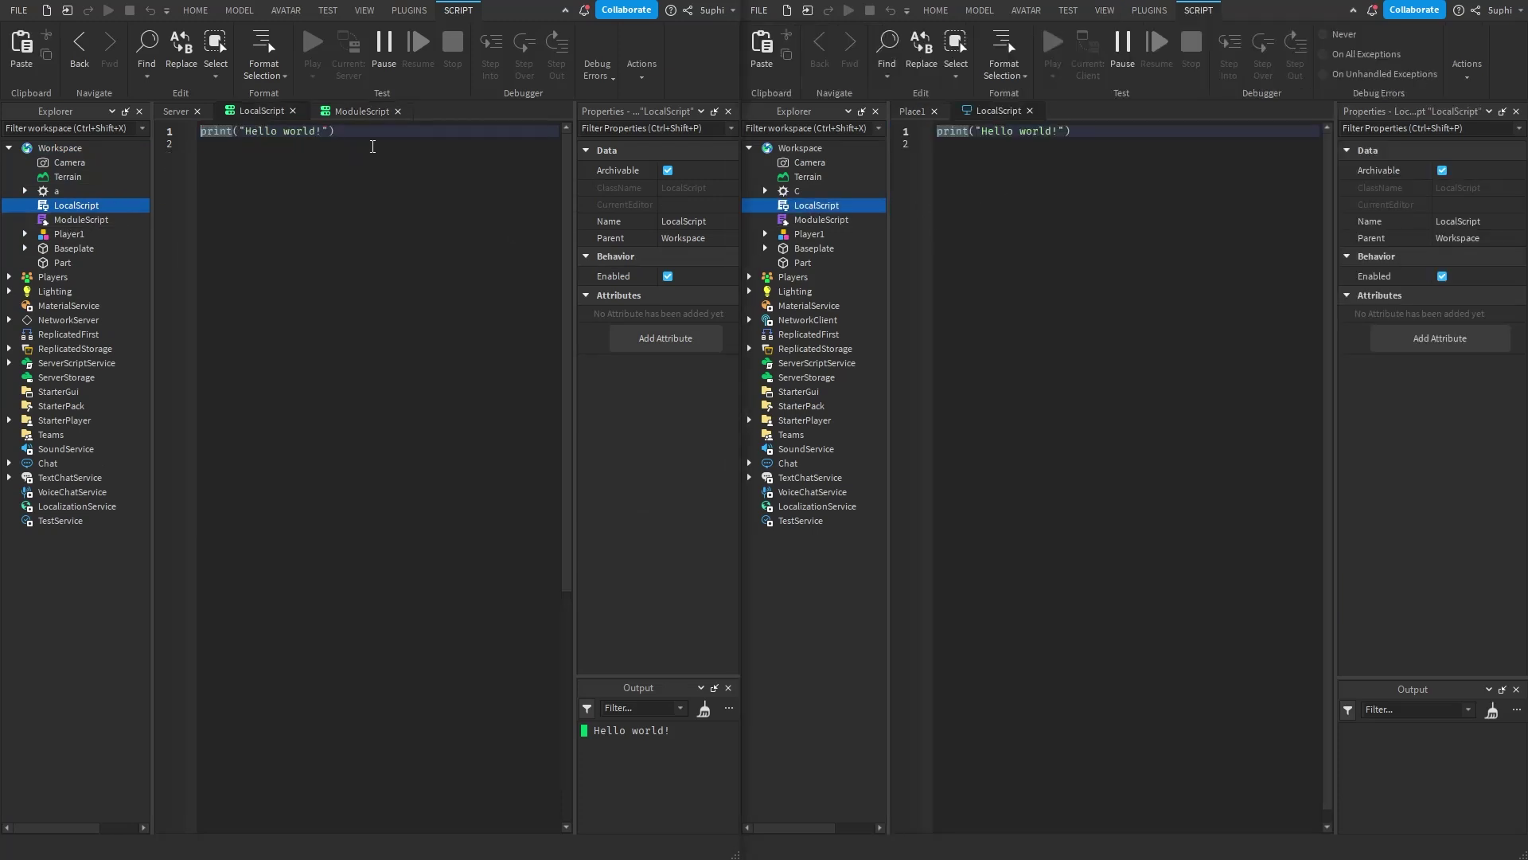
left_click_drag(375, 133, 231, 255)
left_click(1146, 212)
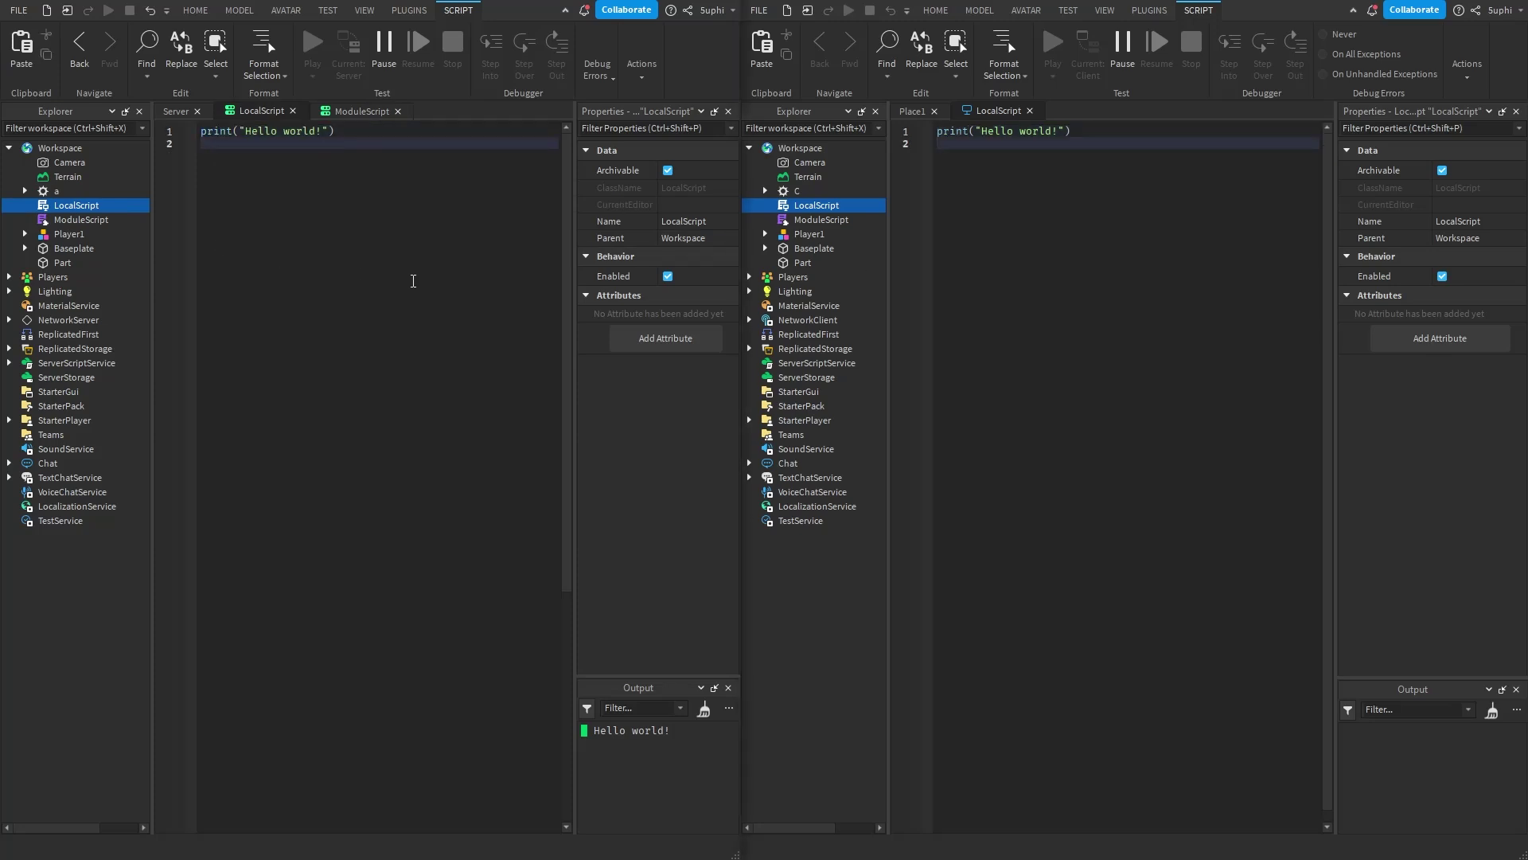
key("Return")
type("sdjkahsdjk")
Add the line "asjdhkajshd" on line 5 of the client's LocalScript.
left_click(1115, 300)
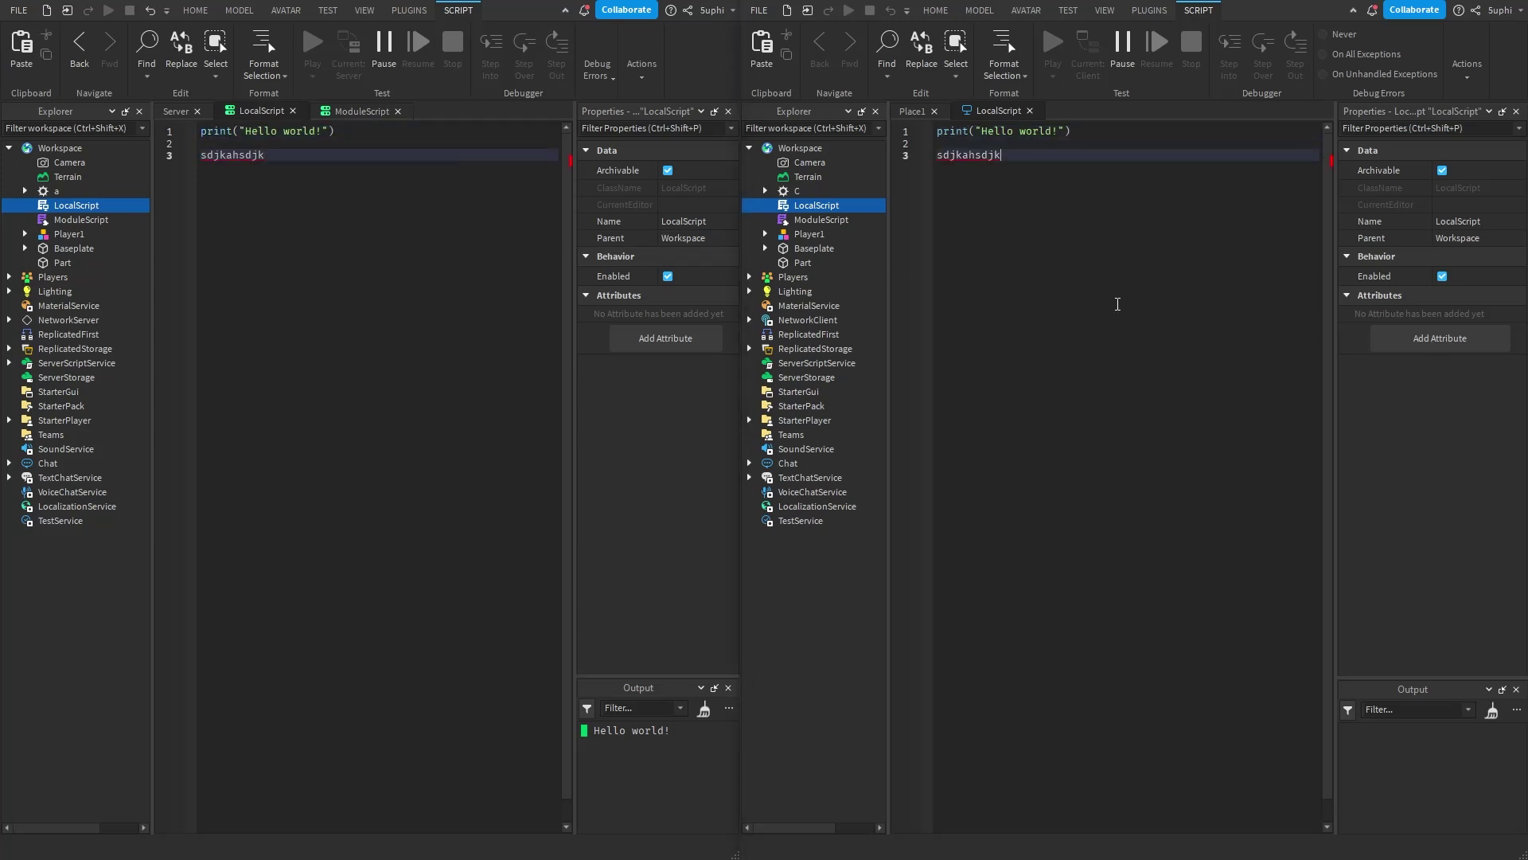
key("Return")
key("Return")
type("asjdhkajshd")
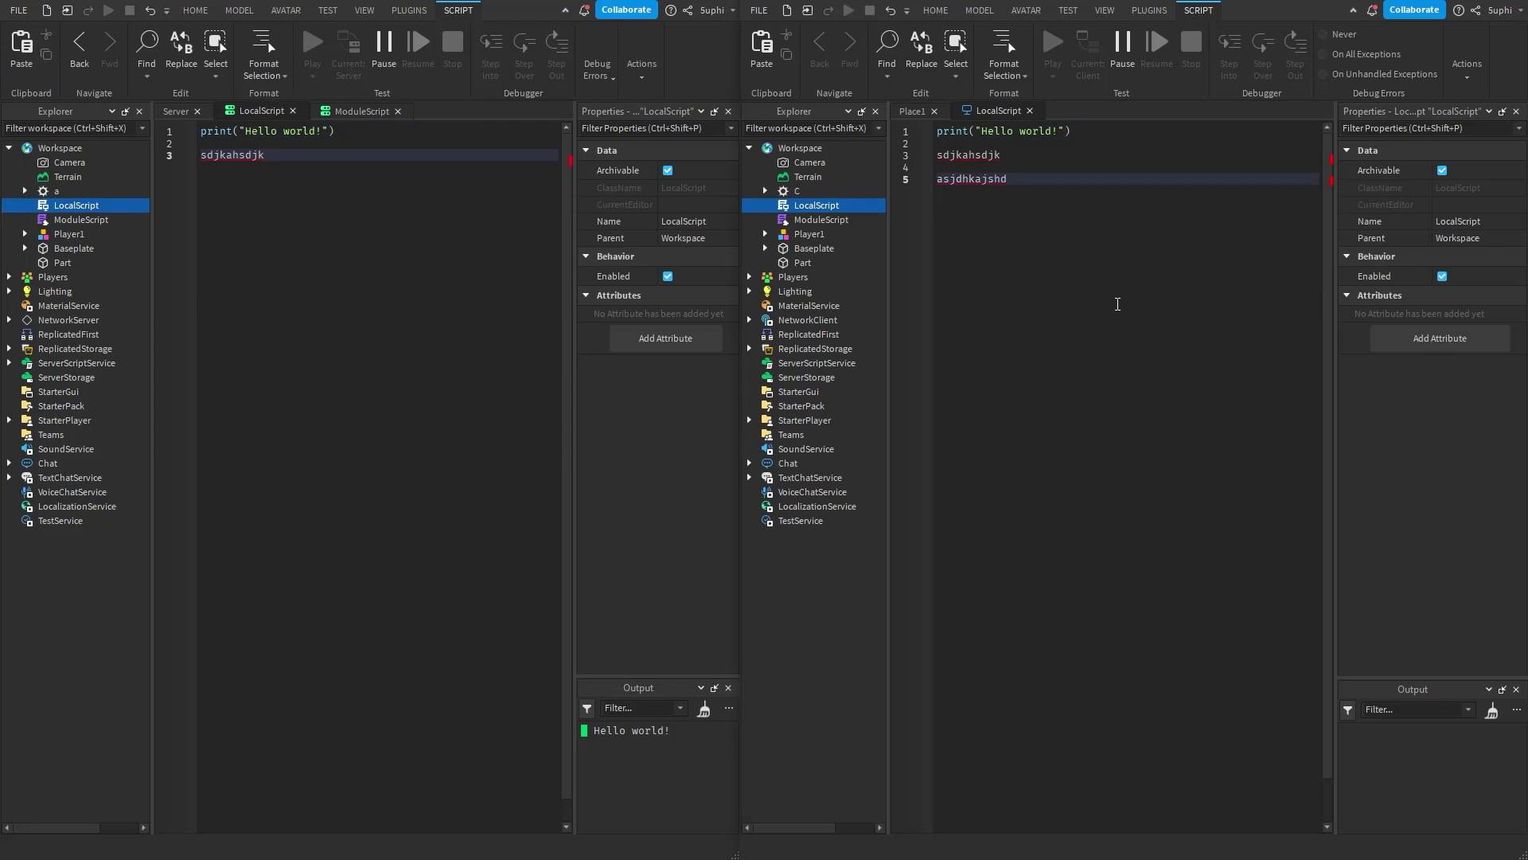
Open the ModuleScript on both server and client, and add the line "fsfsdf" above the return statement in the server's copy.
left_click(362, 110)
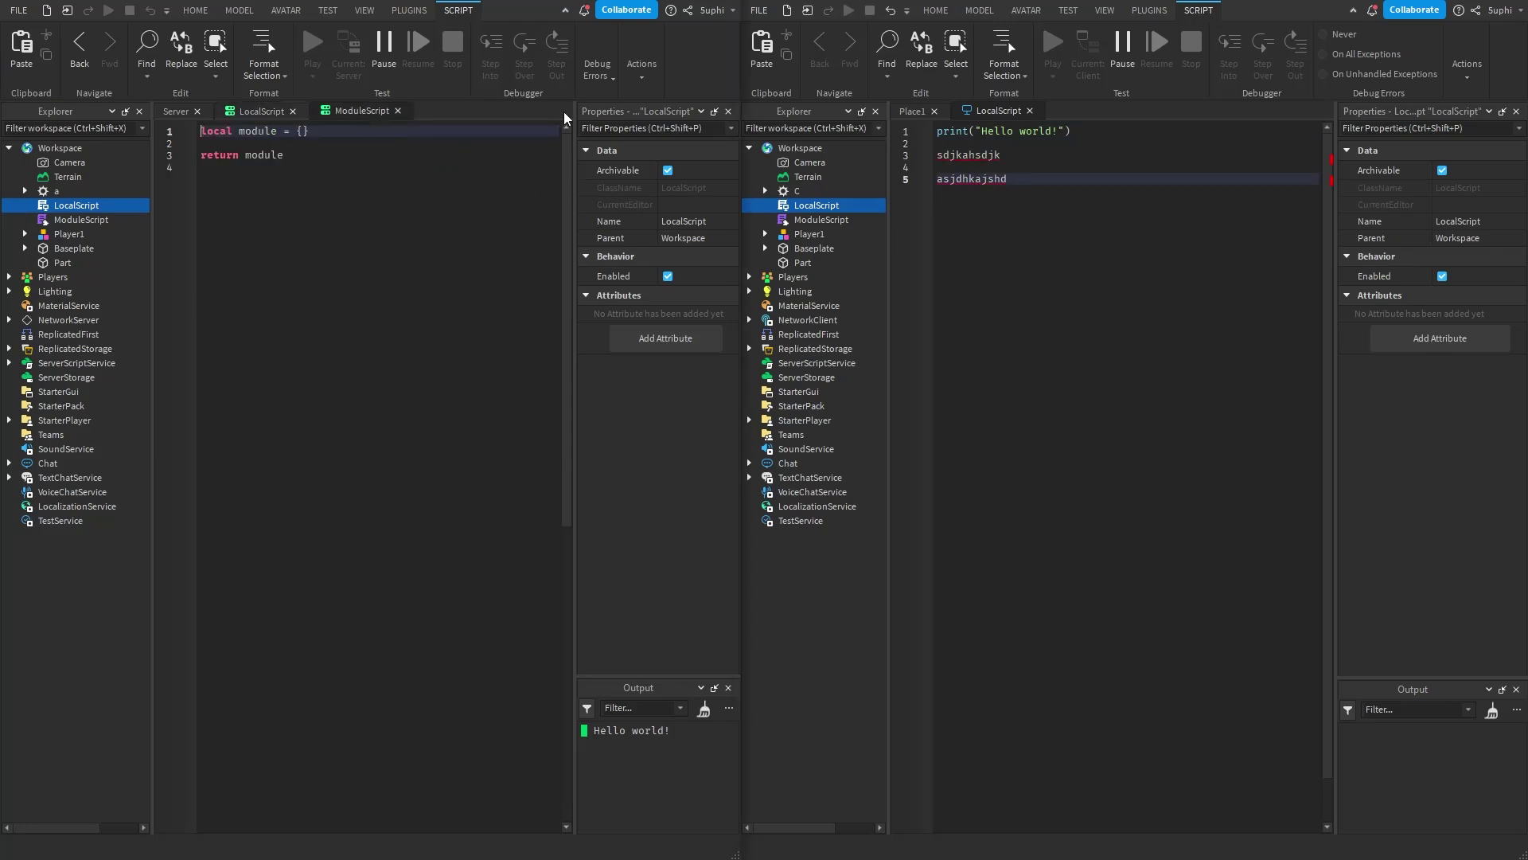
double_click(848, 220)
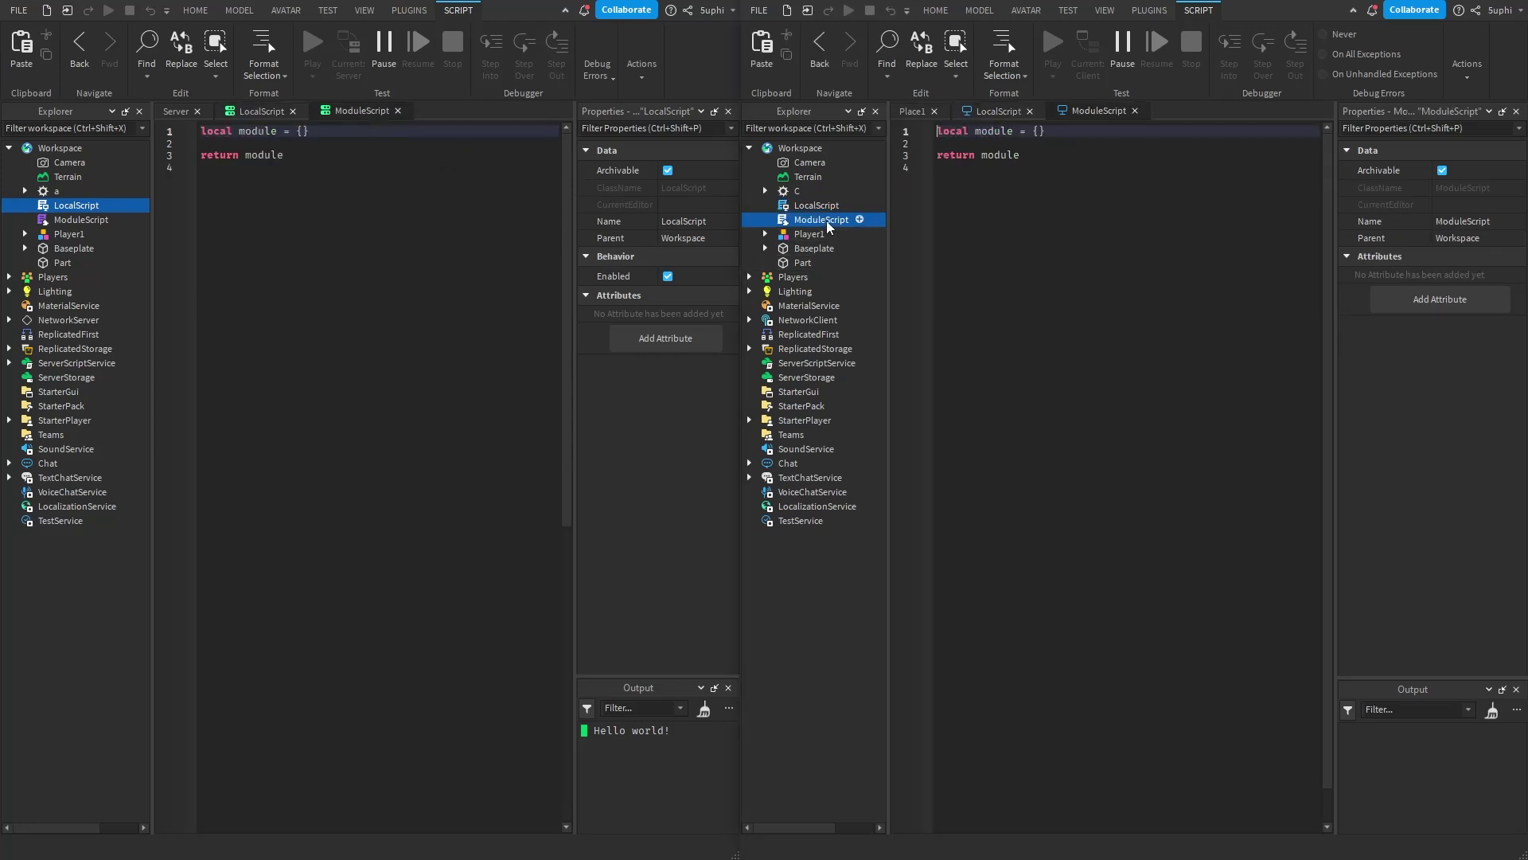
left_click(303, 142)
key("Return")
type("fsfsdf")
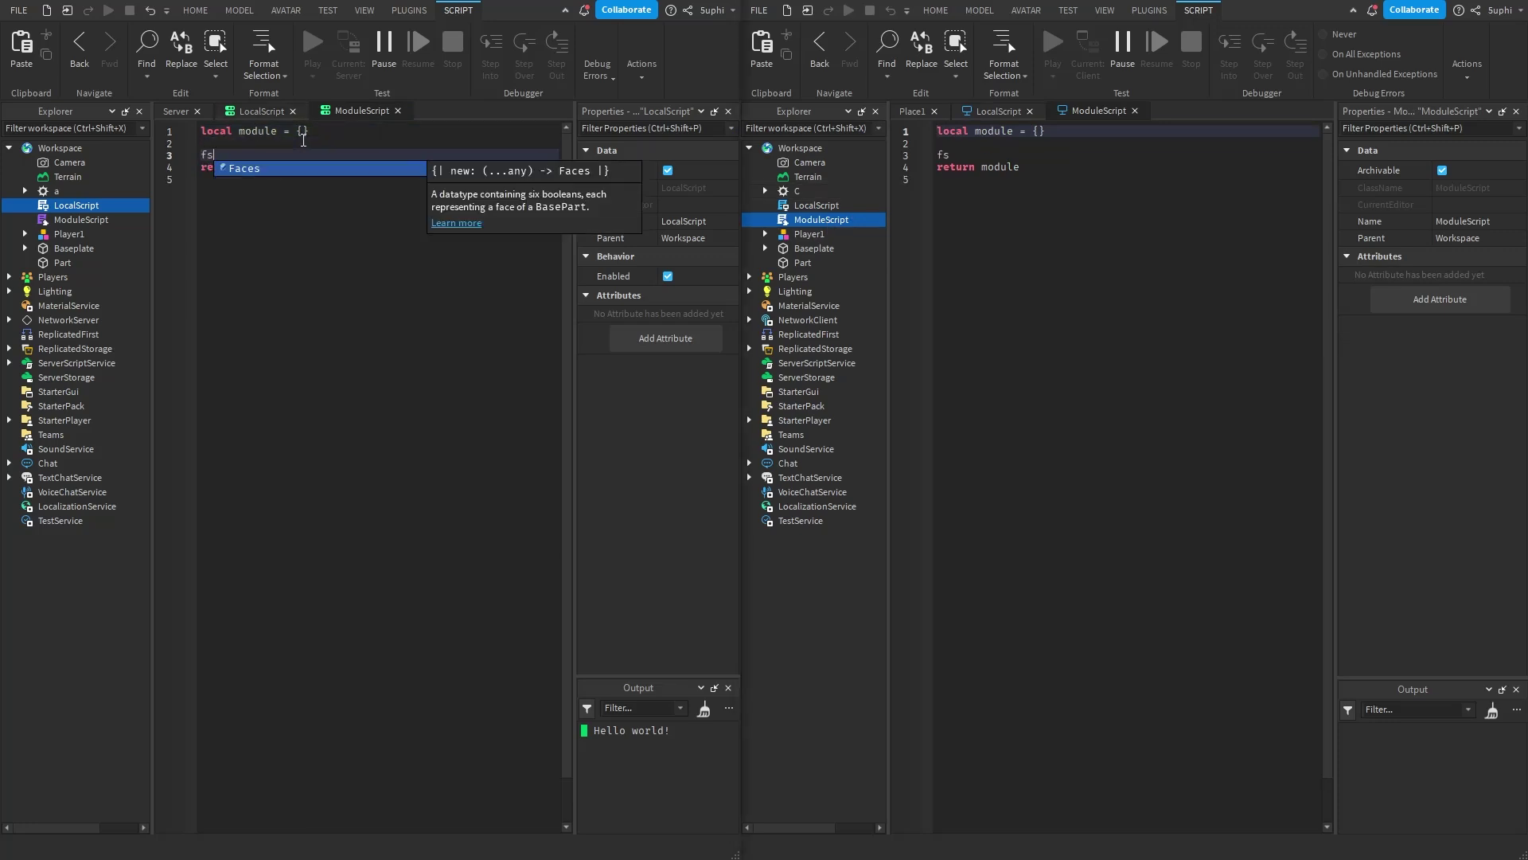
key("Return")
key("Return")
Add the line "sdfjk" below "fsfsdf" in the client's ModuleScript.
left_click(1035, 169)
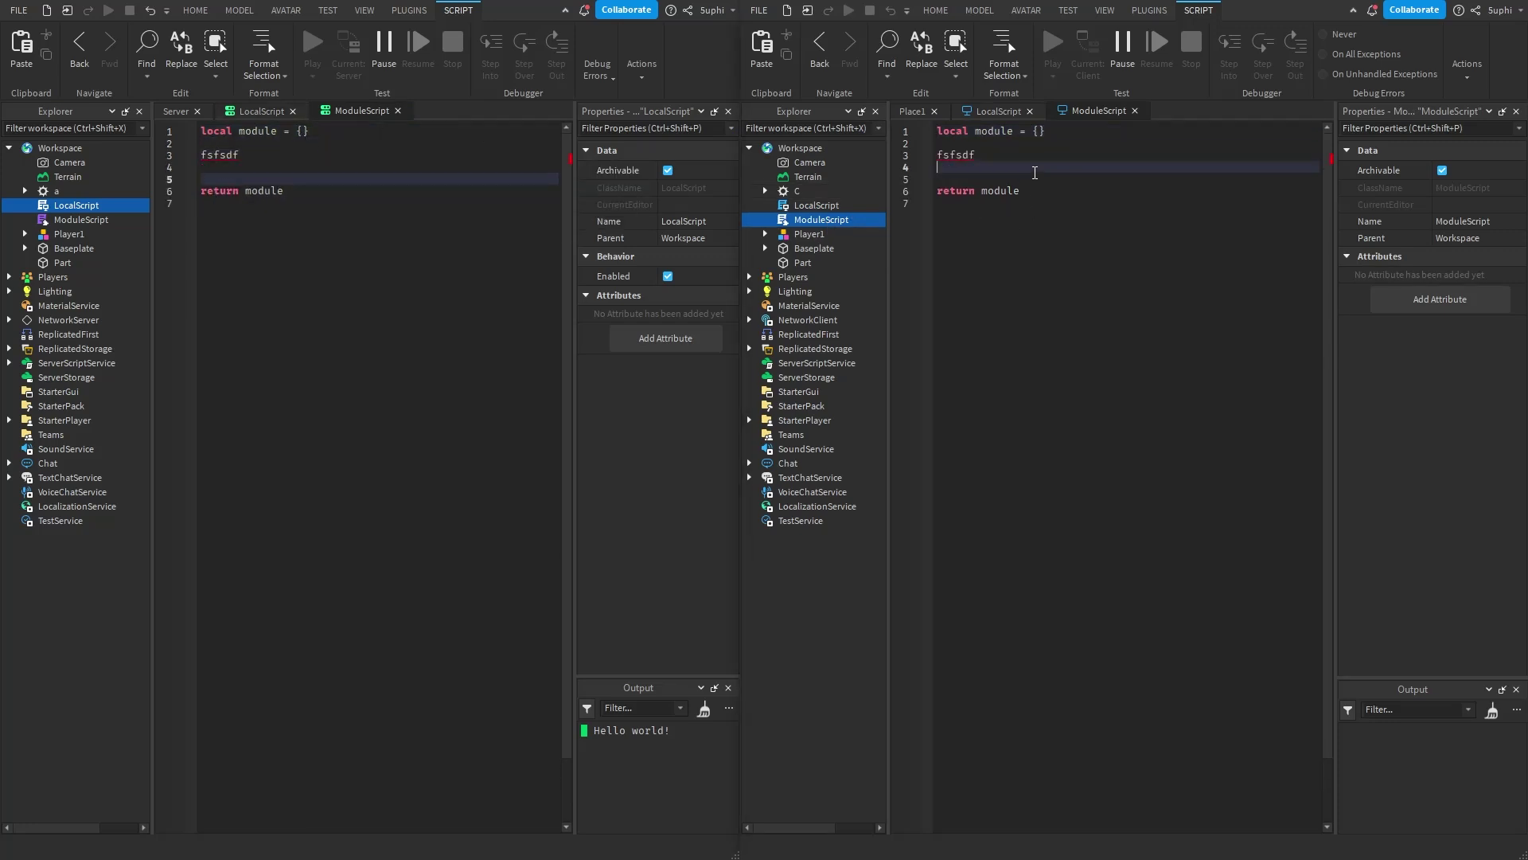
key("Return")
type("sdfjk")
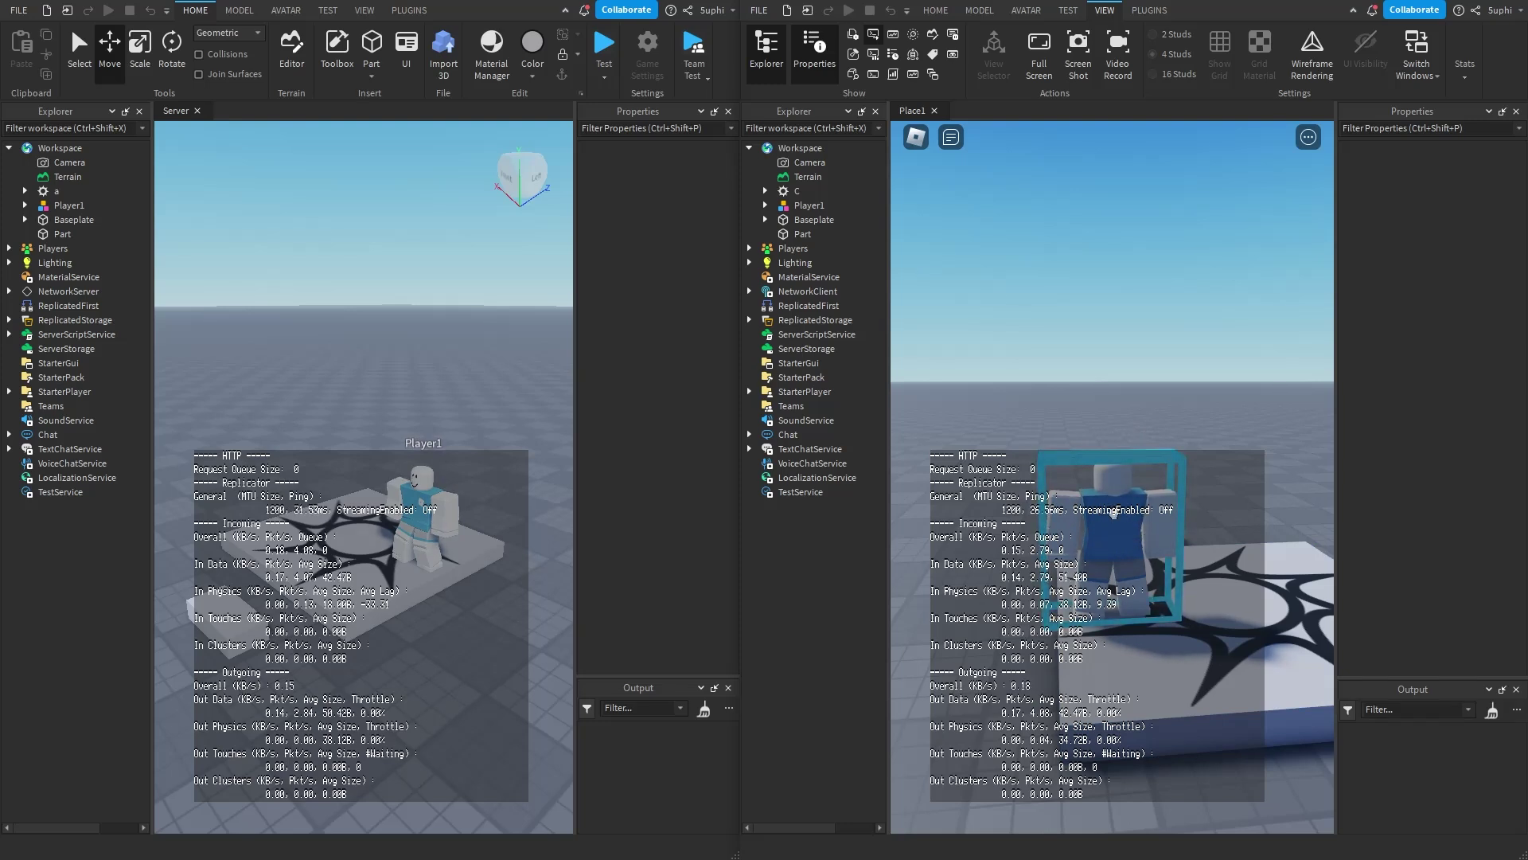
Expand the Player1 character on both client and server, and select its Humanoid in each to show its properties.
left_click(807, 206)
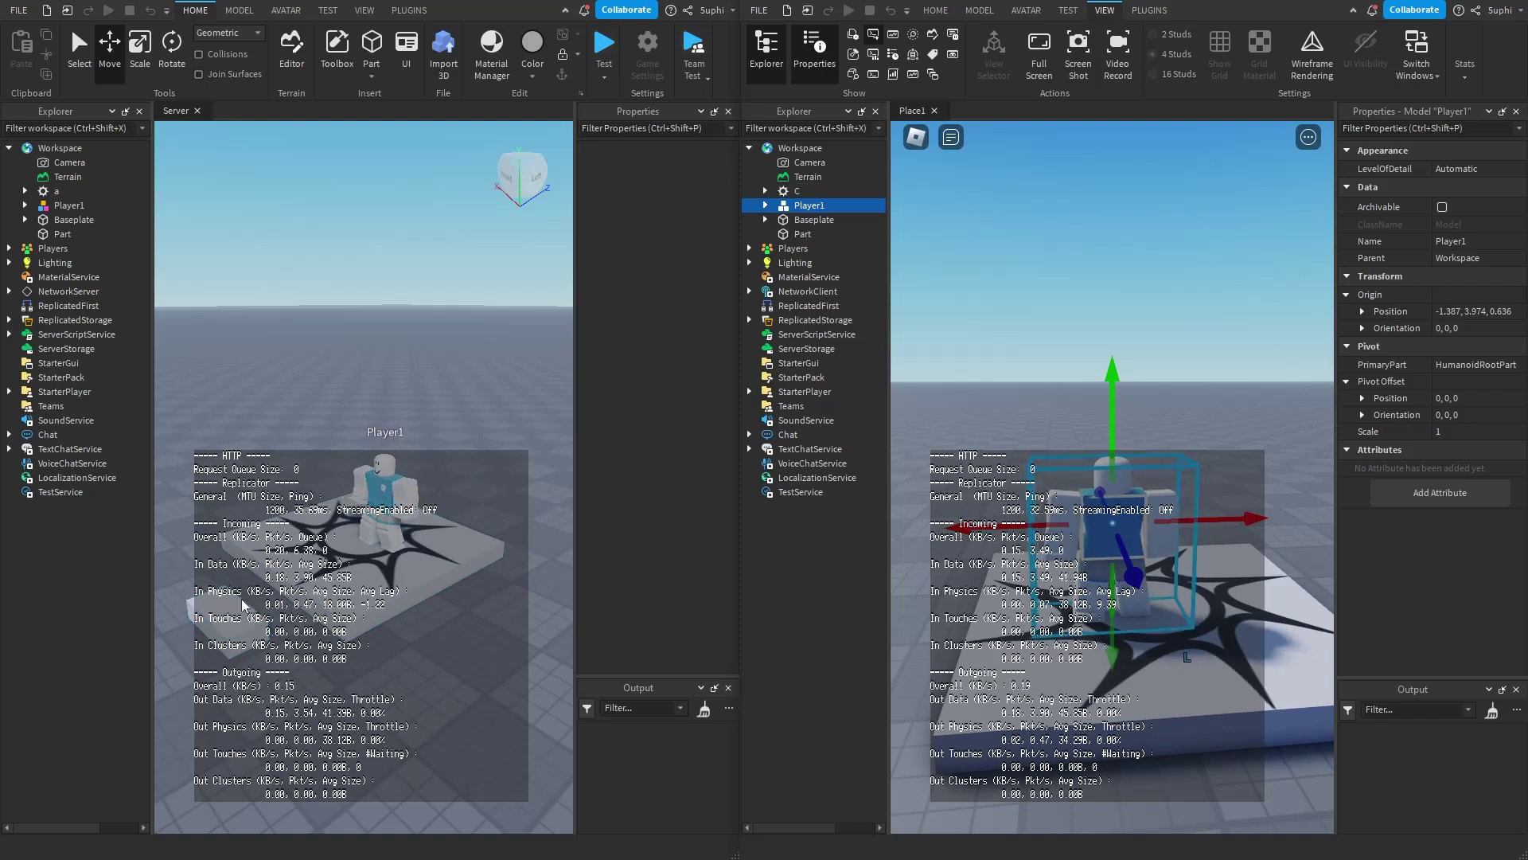
left_click(764, 207)
left_click(26, 205)
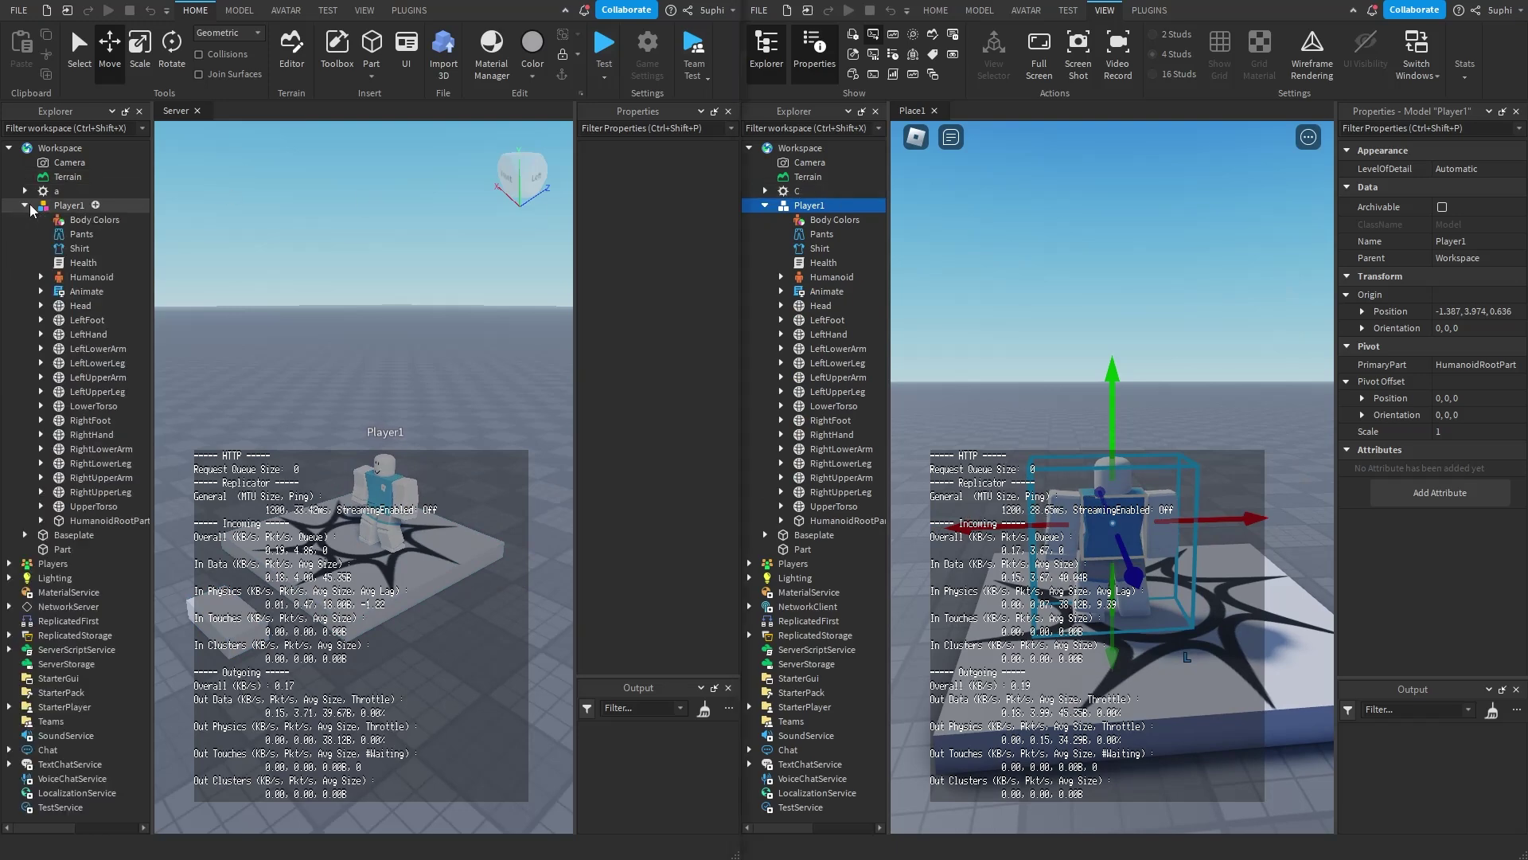
left_click(821, 277)
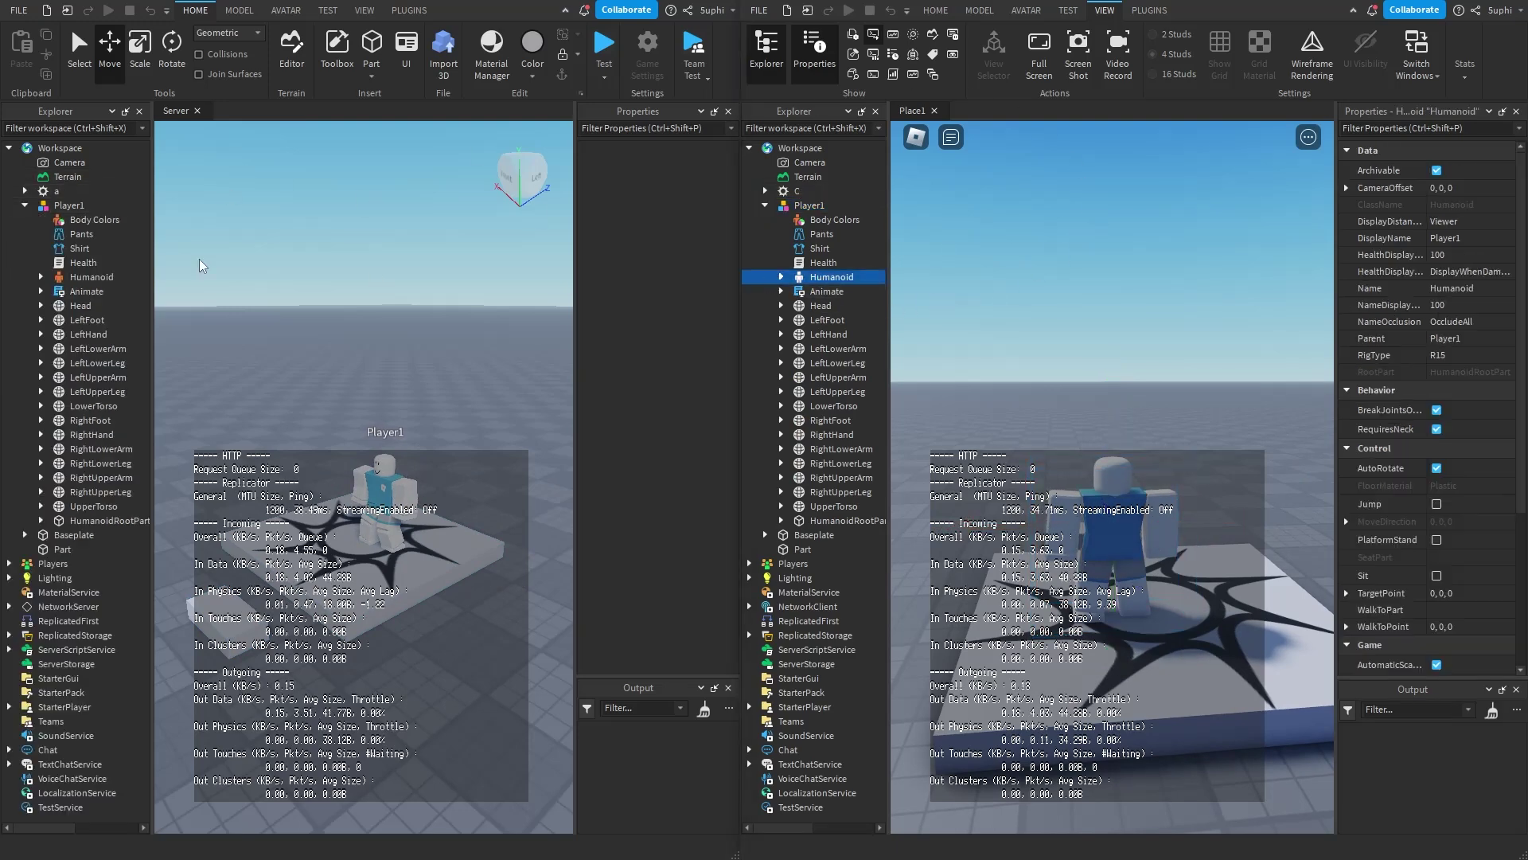
left_click(94, 278)
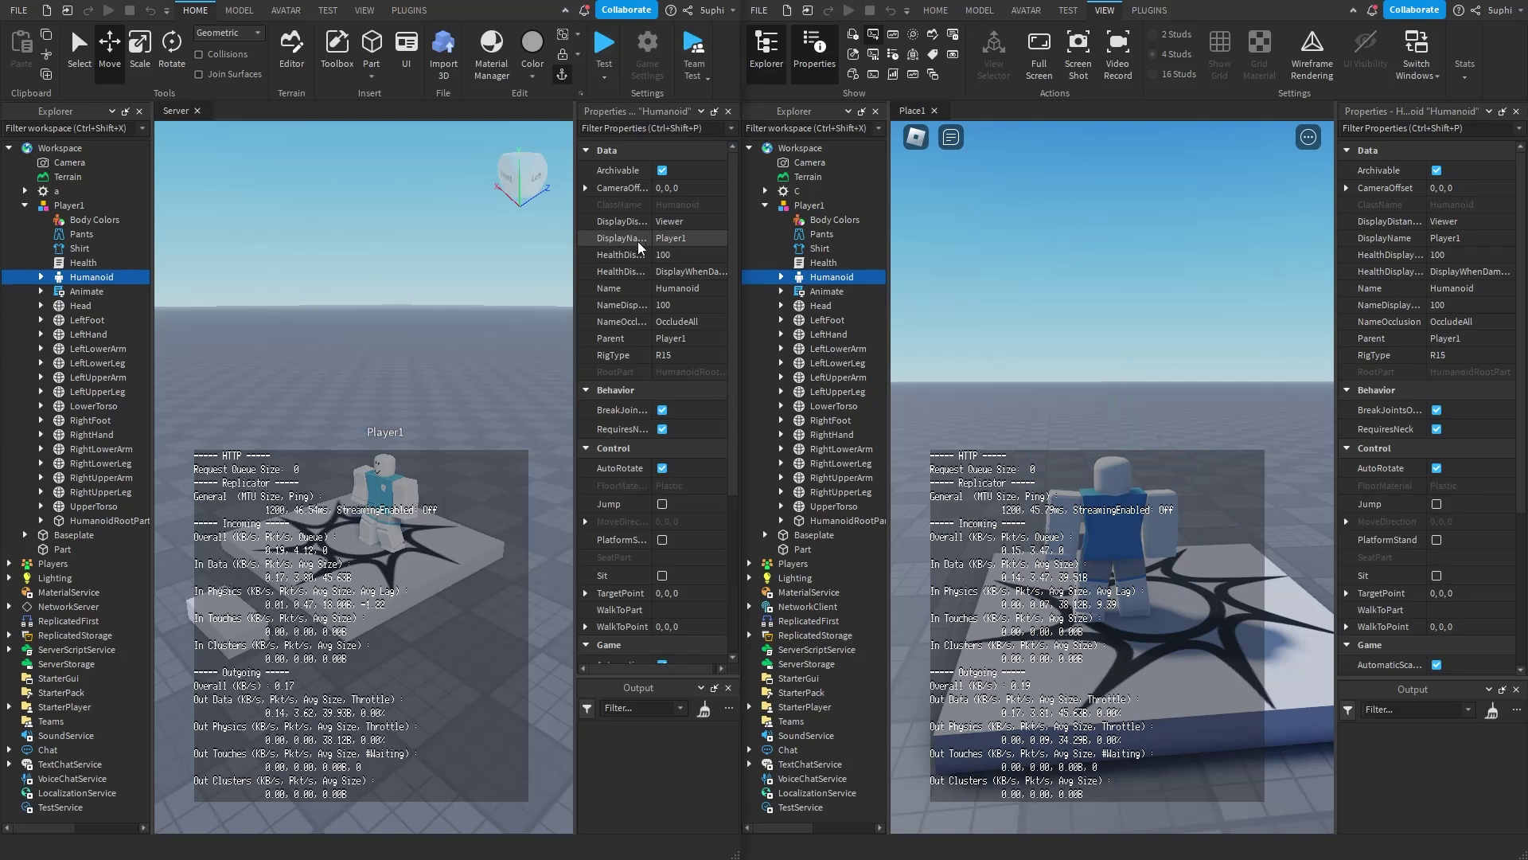
Set the DisplayName of the server's Humanoid to "Player2".
left_click(684, 238)
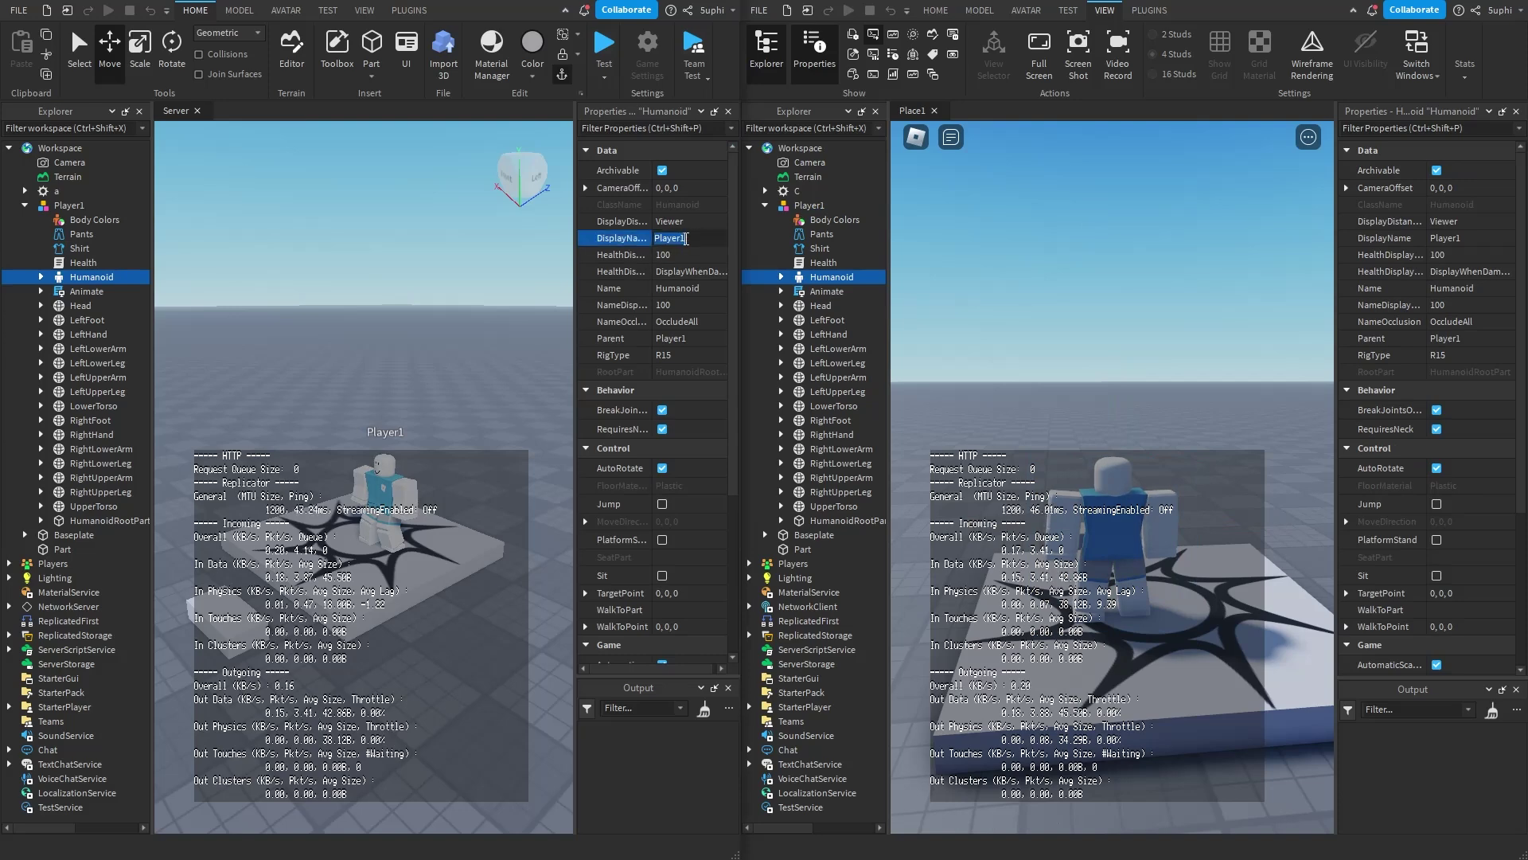
left_click(1465, 238)
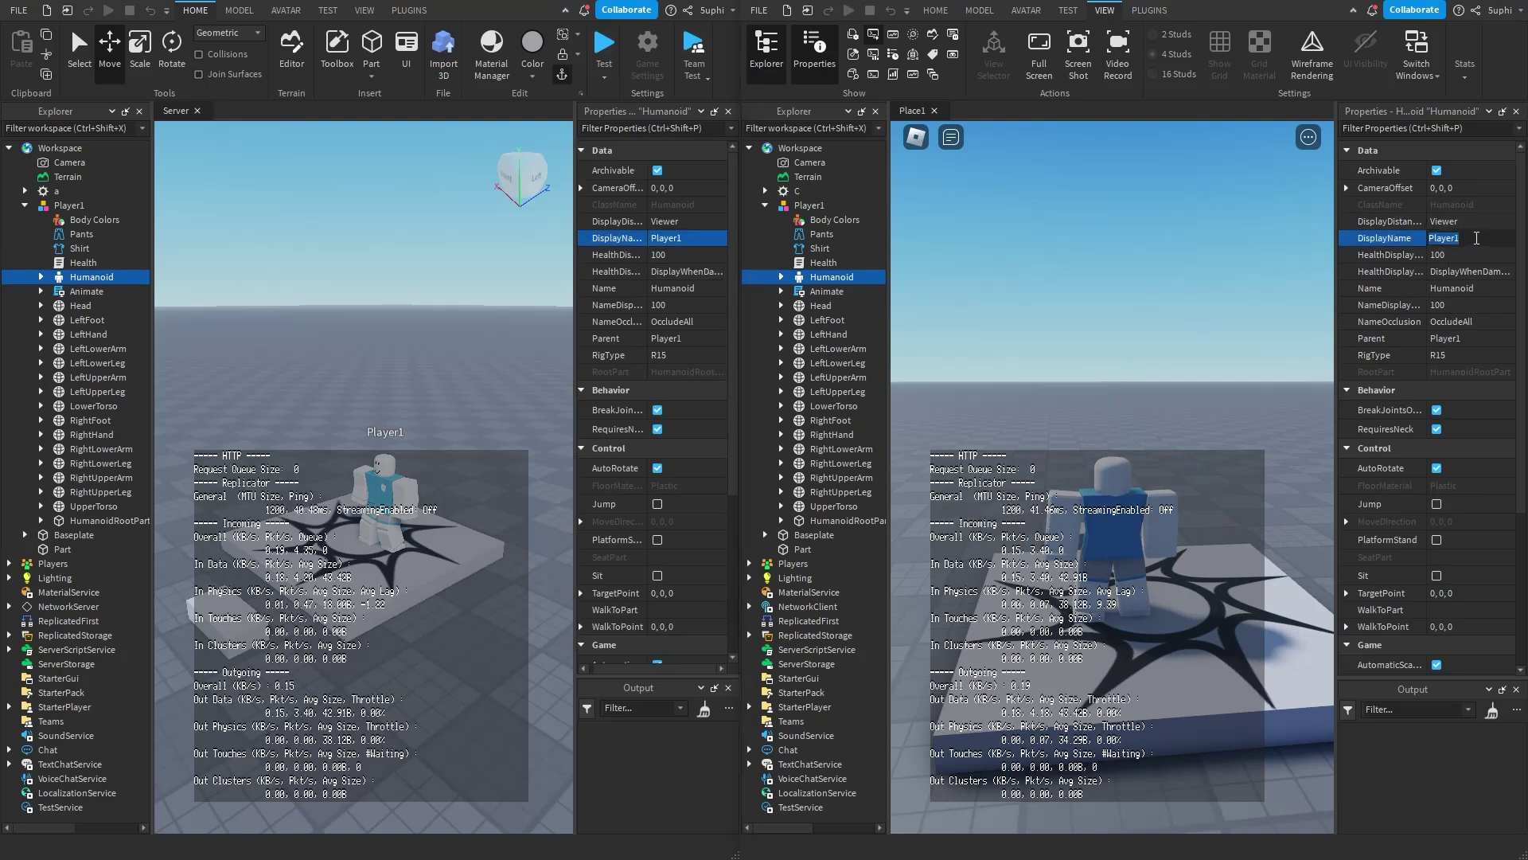
left_click(699, 239)
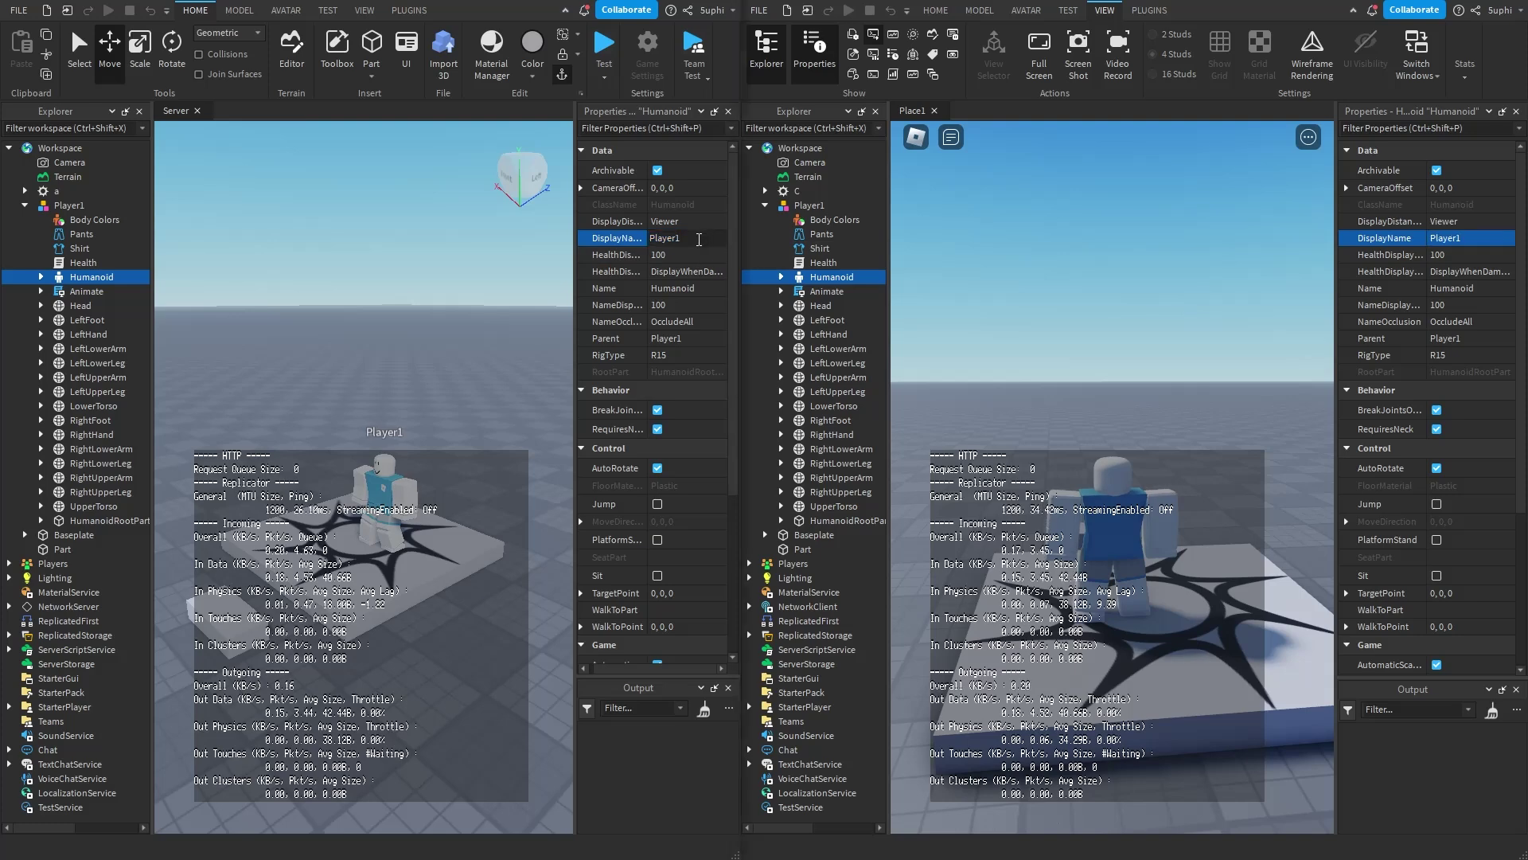
type("2")
key("Return")
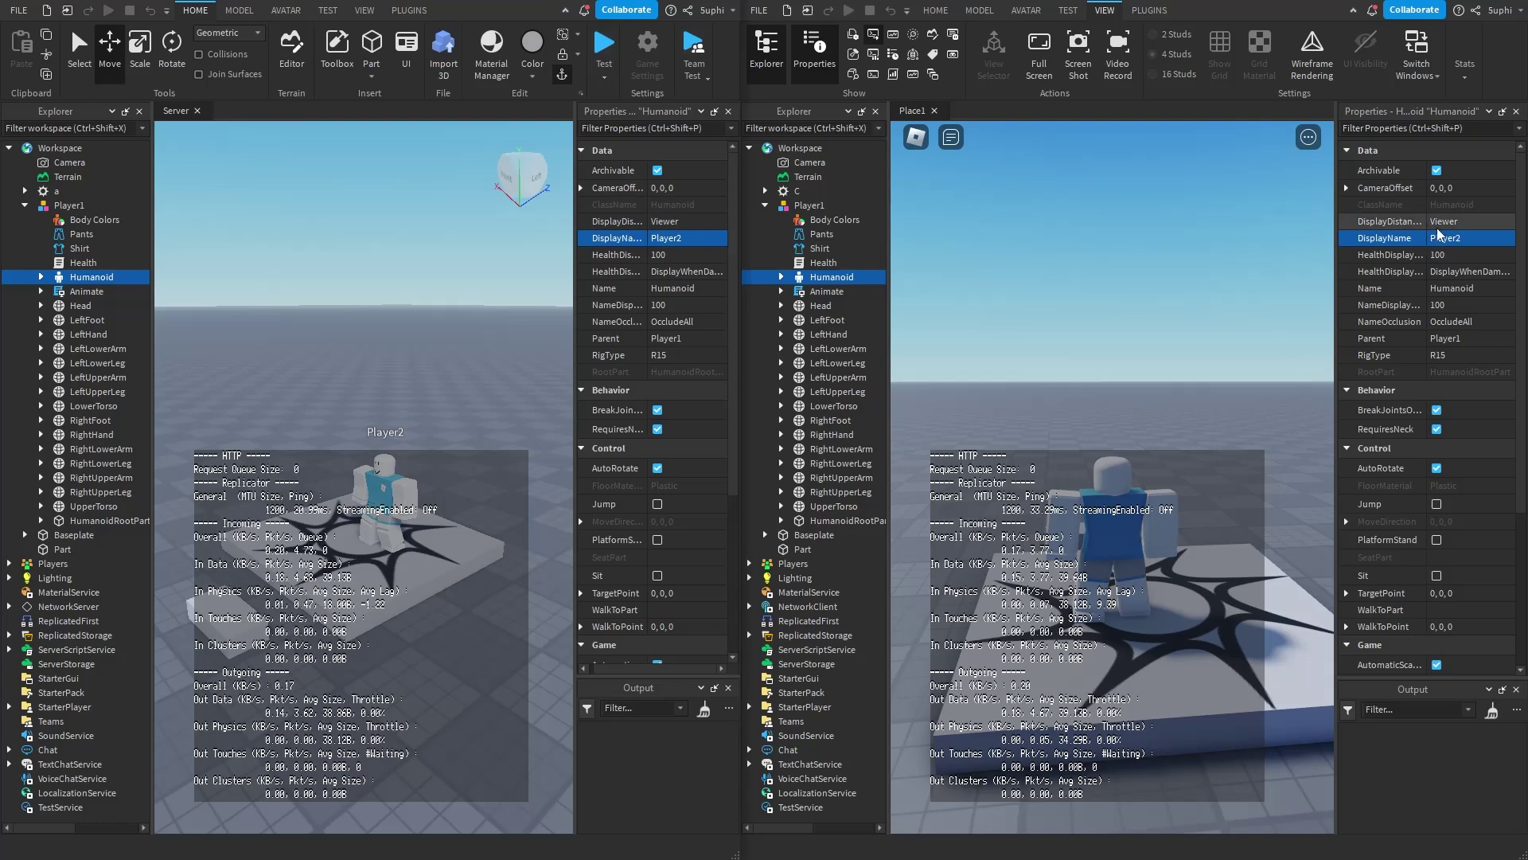
Set the DisplayName of the client's Humanoid to "Player3".
left_click(1479, 239)
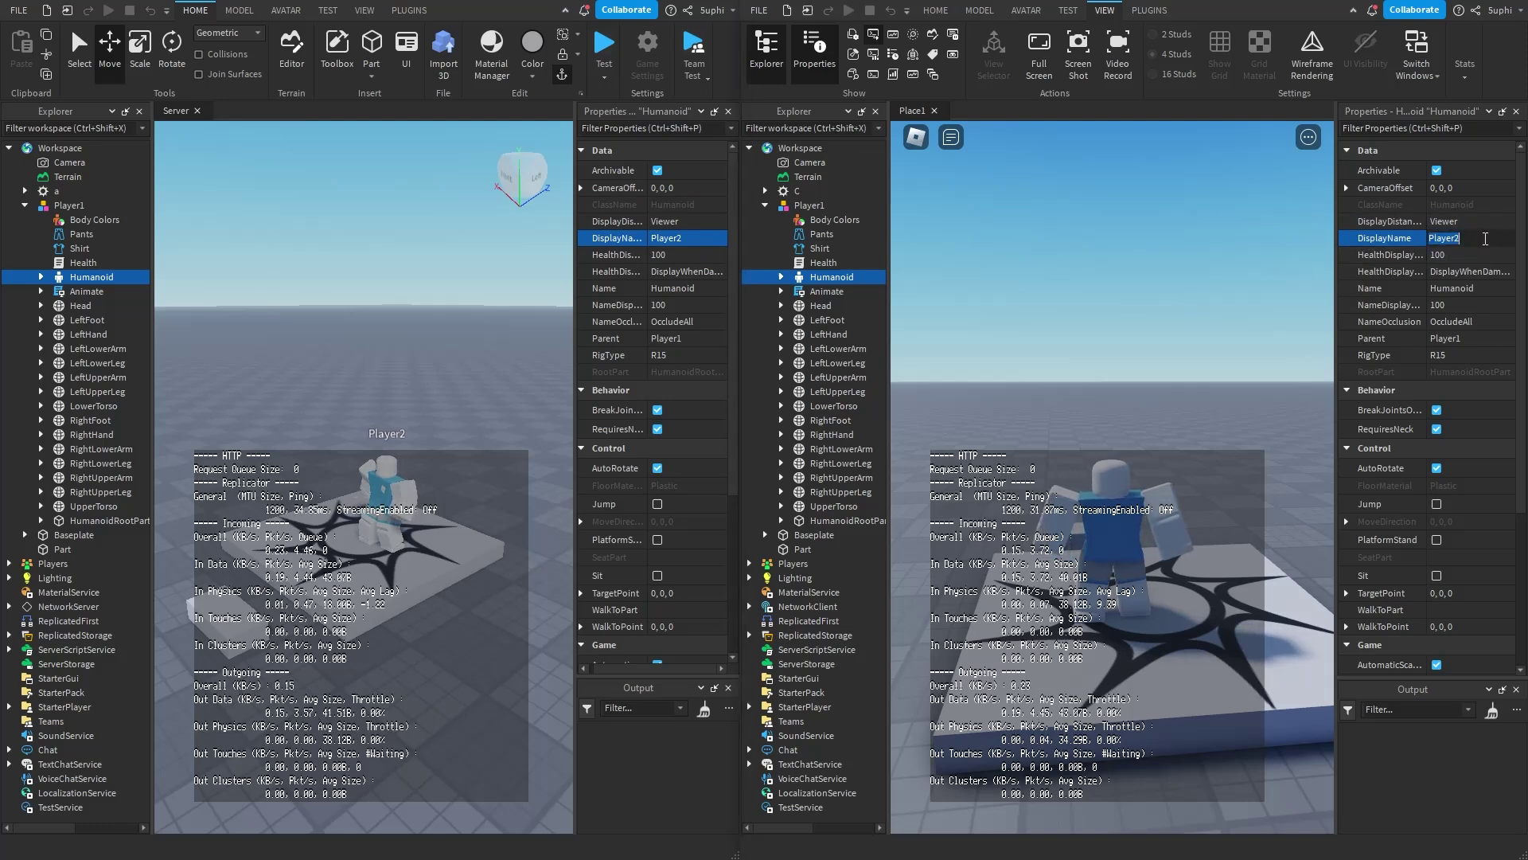
key("BackSpace")
type("3")
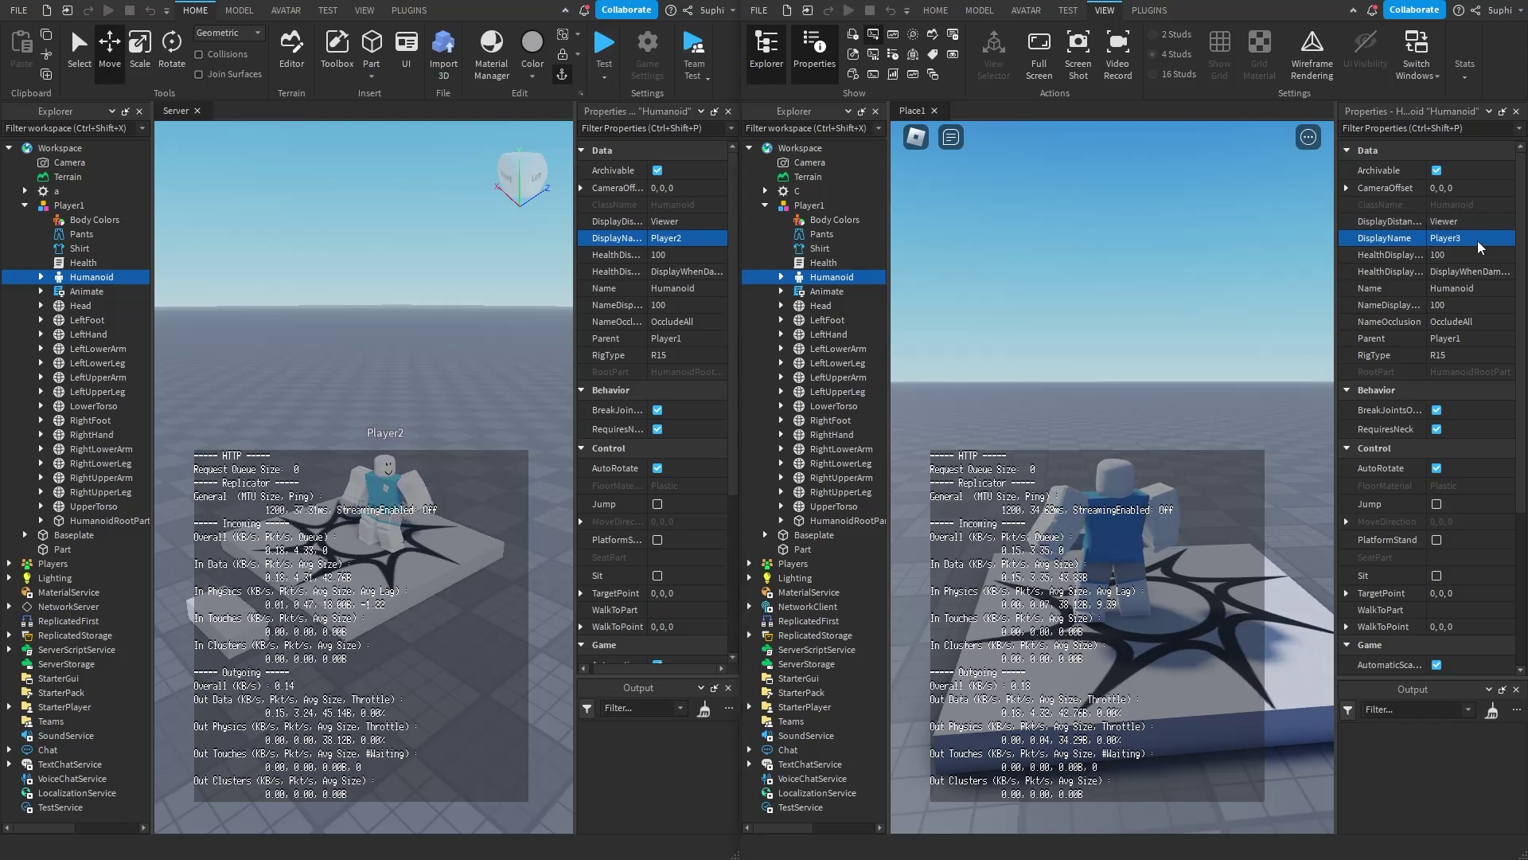
Set the Health of the Player1 Humanoid to 50 on the client.
key("Return")
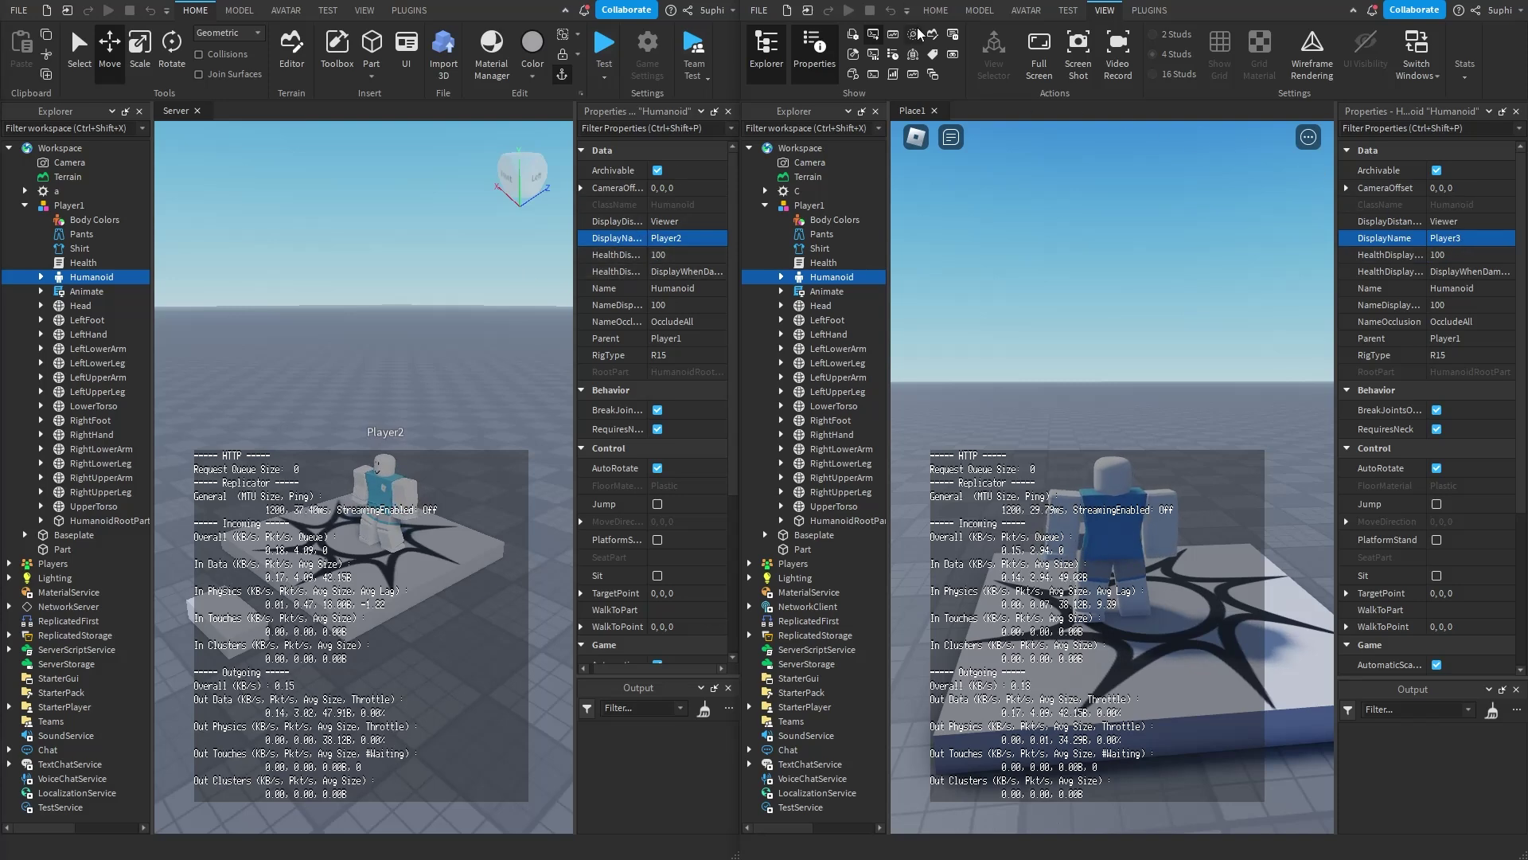
scroll(1379, 469, "down", 5)
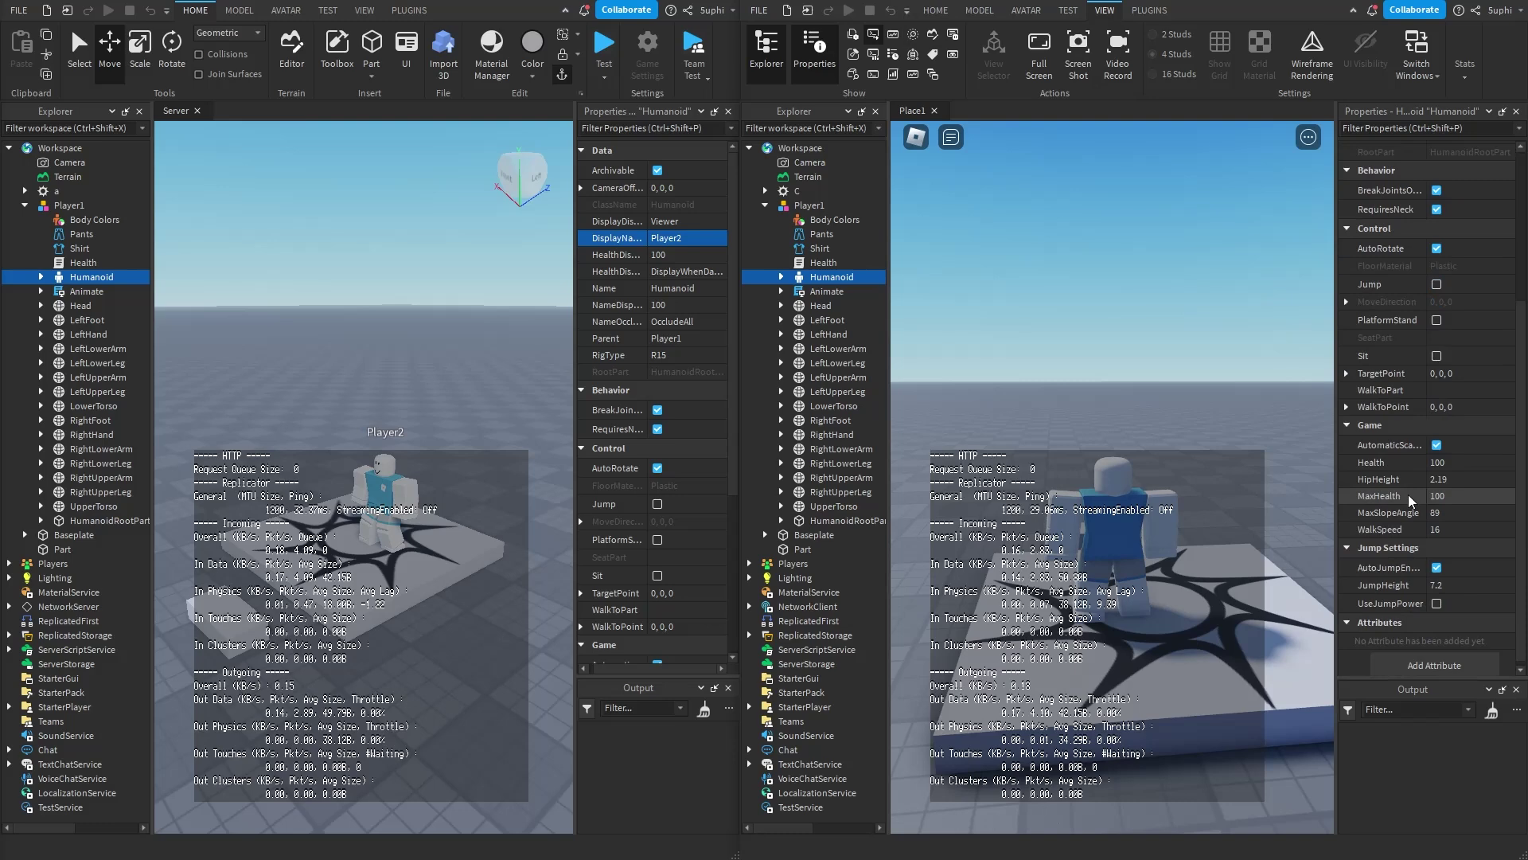
left_click(1448, 465)
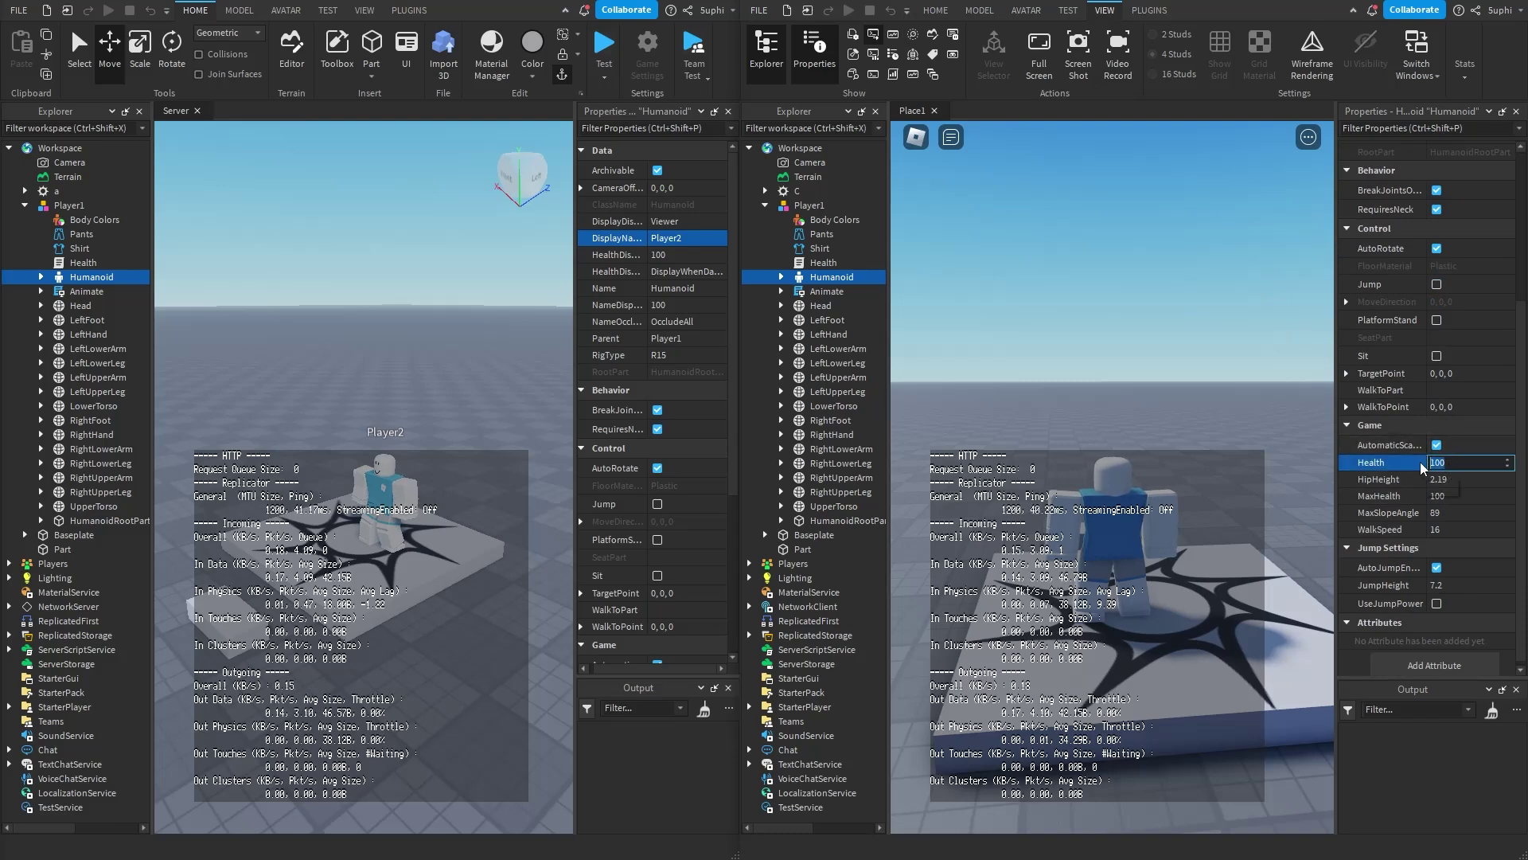
type("50")
key("Return")
Change the Health value of the Player1 Humanoid on the server.
scroll(651, 473, "down", 4)
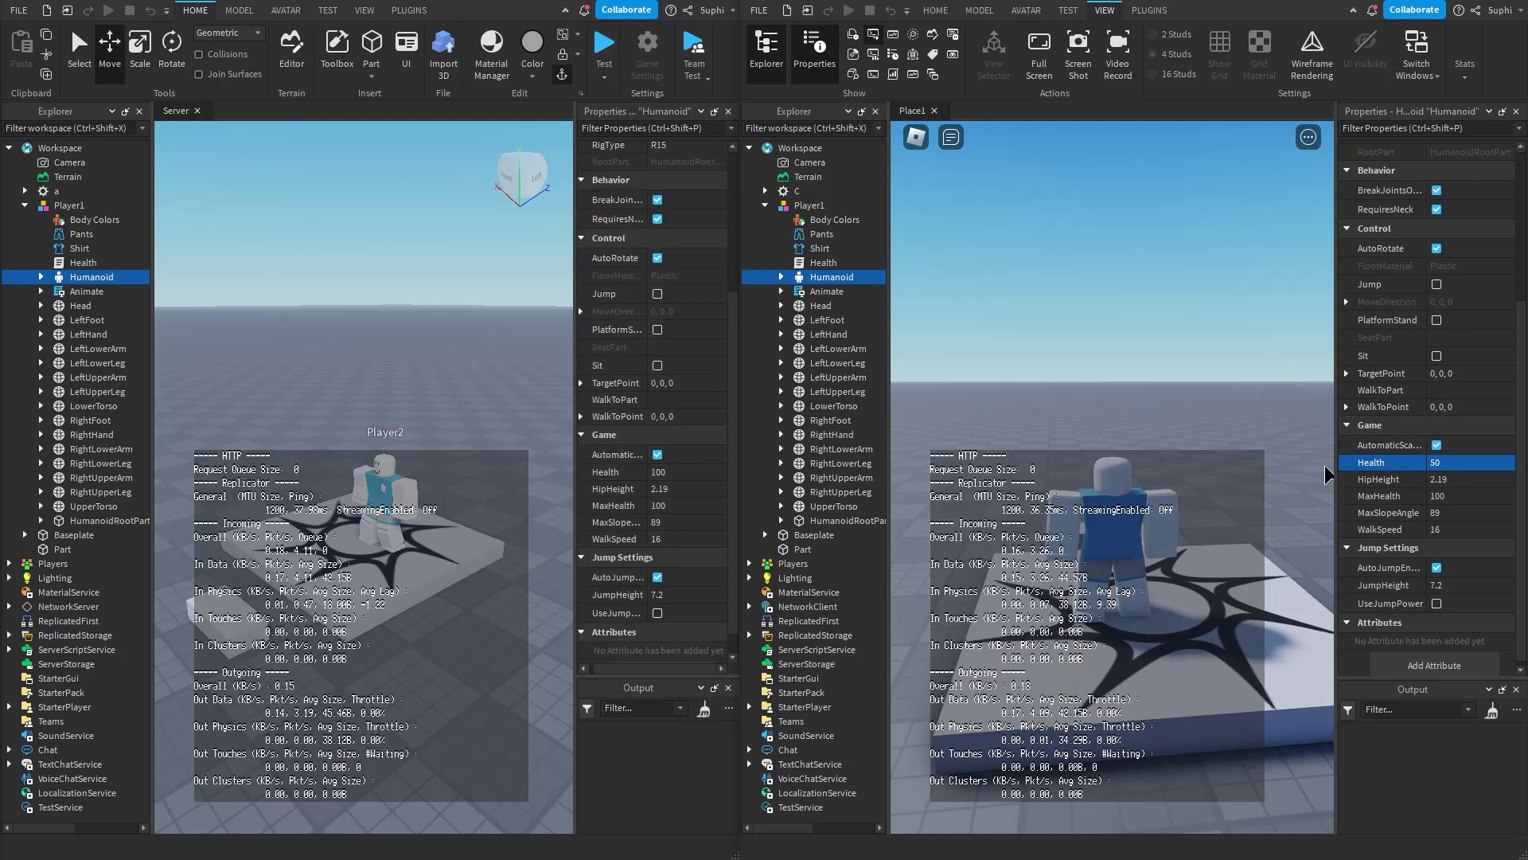
left_click(666, 473)
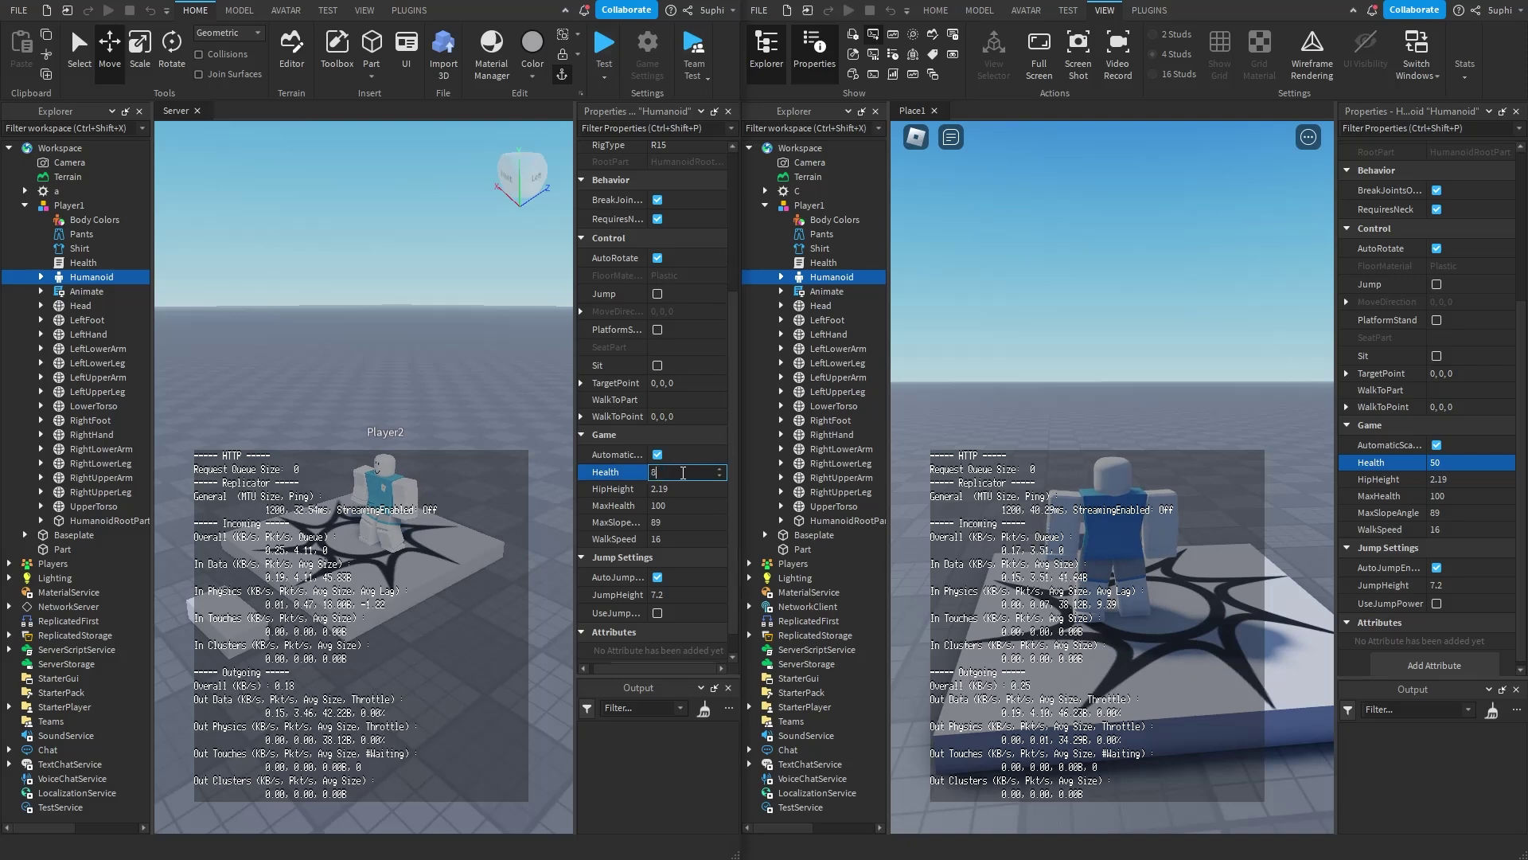
key("Return")
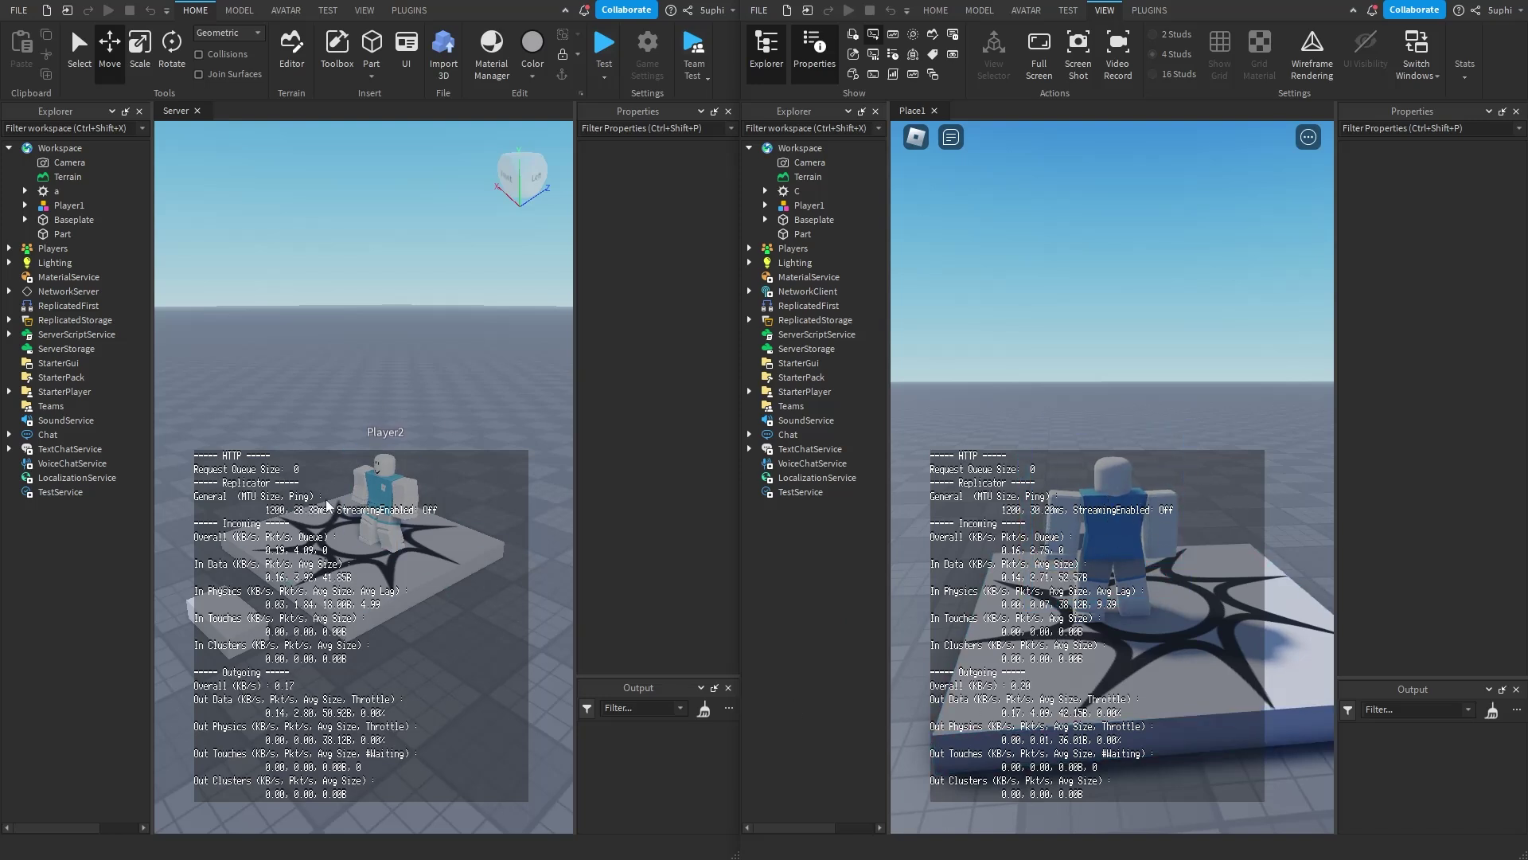
Show the client's command bar and run workspace.Player1.Humanoid:ChangeState(Enum.HumanoidStateType.Jumping).
left_click(873, 74)
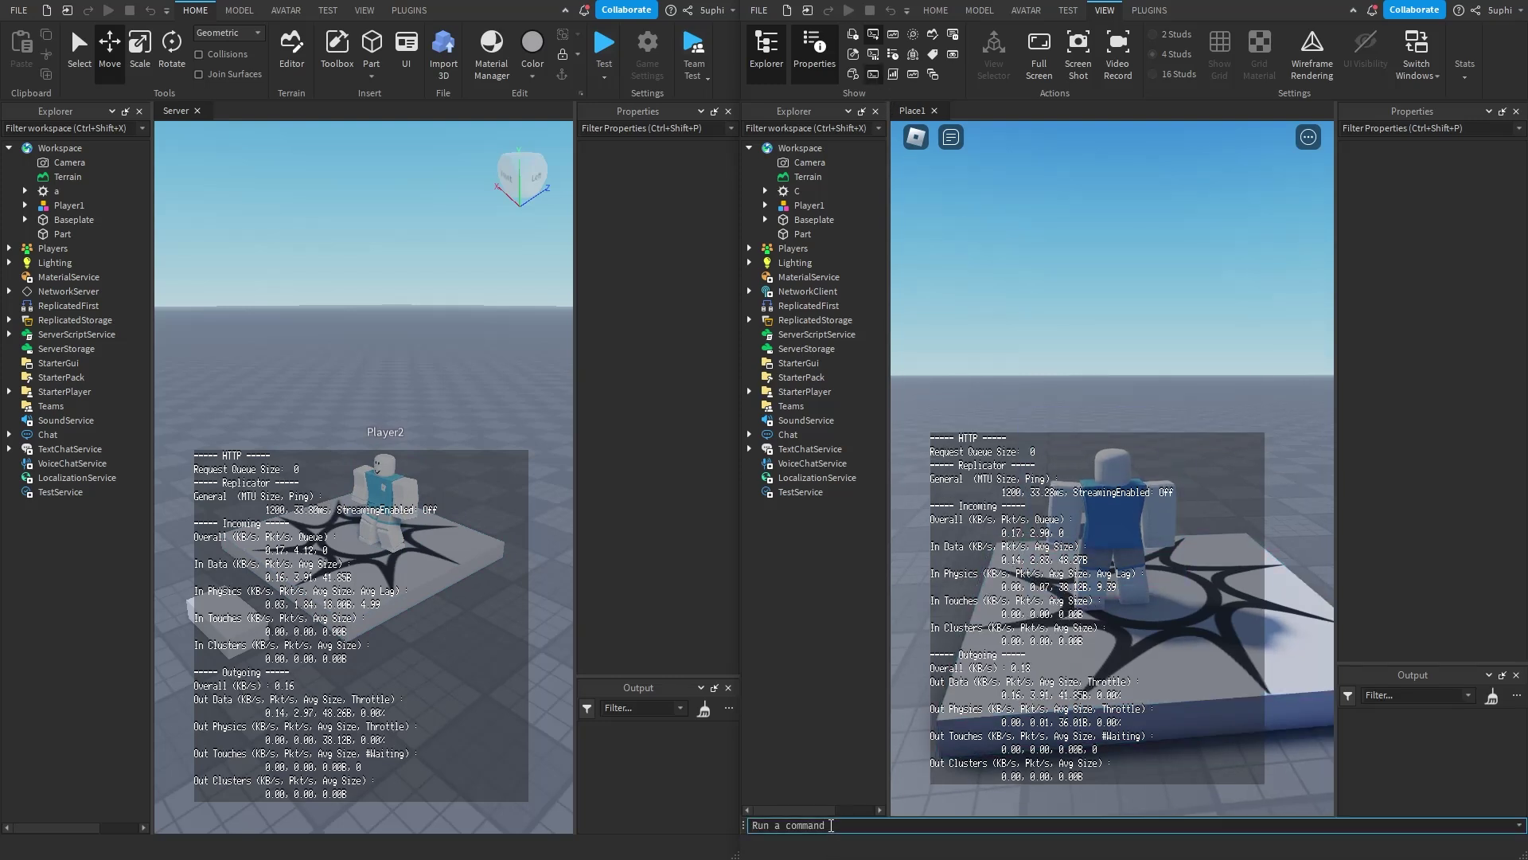
type("workspace.Player1.Humanoid:ChangeSt")
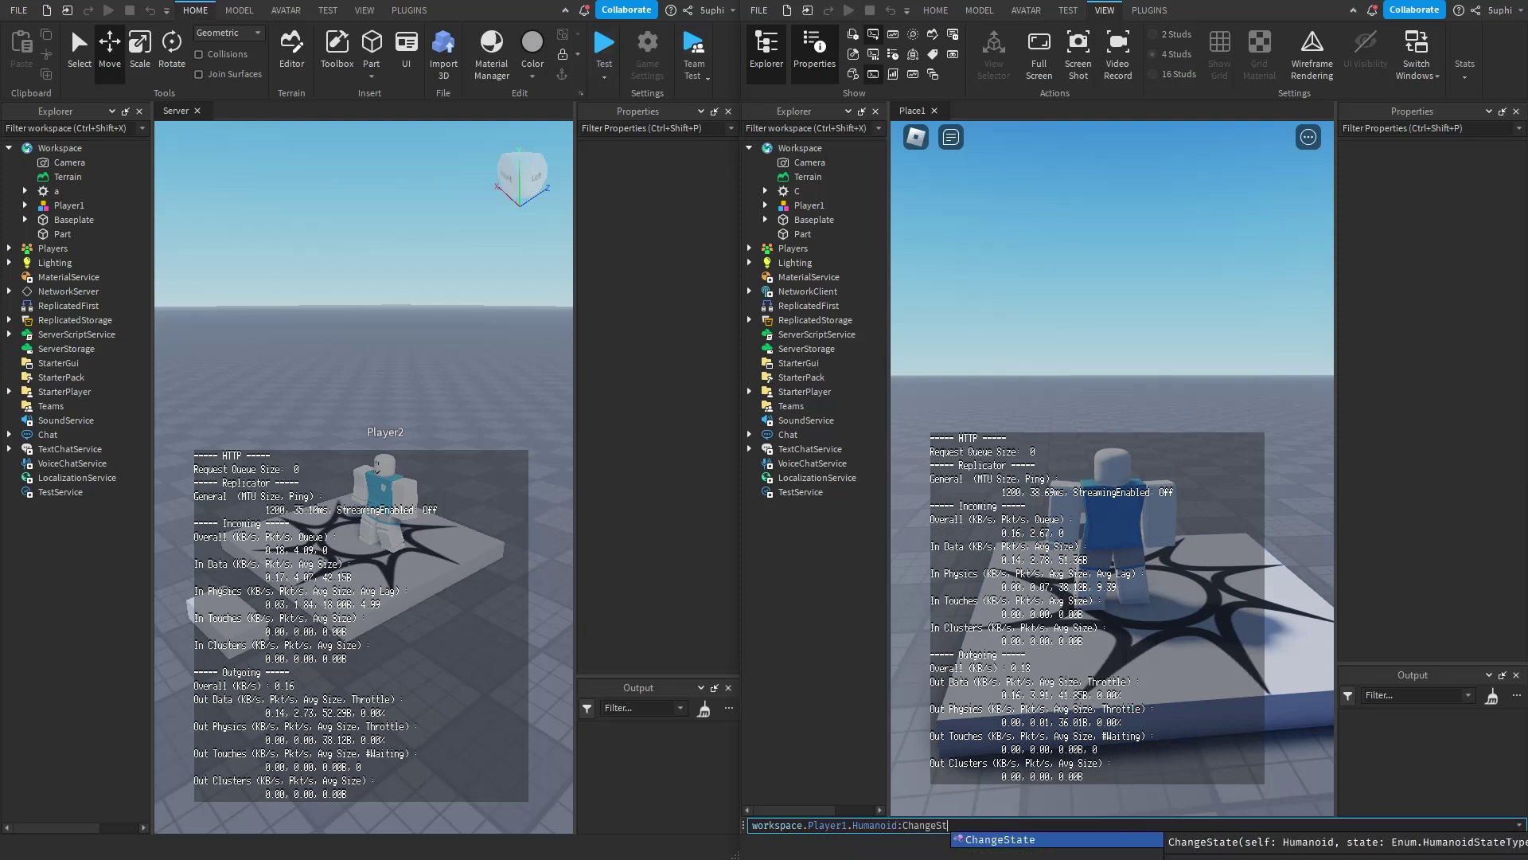
type("ate(Enum.HumanoidStateType.Jumping)")
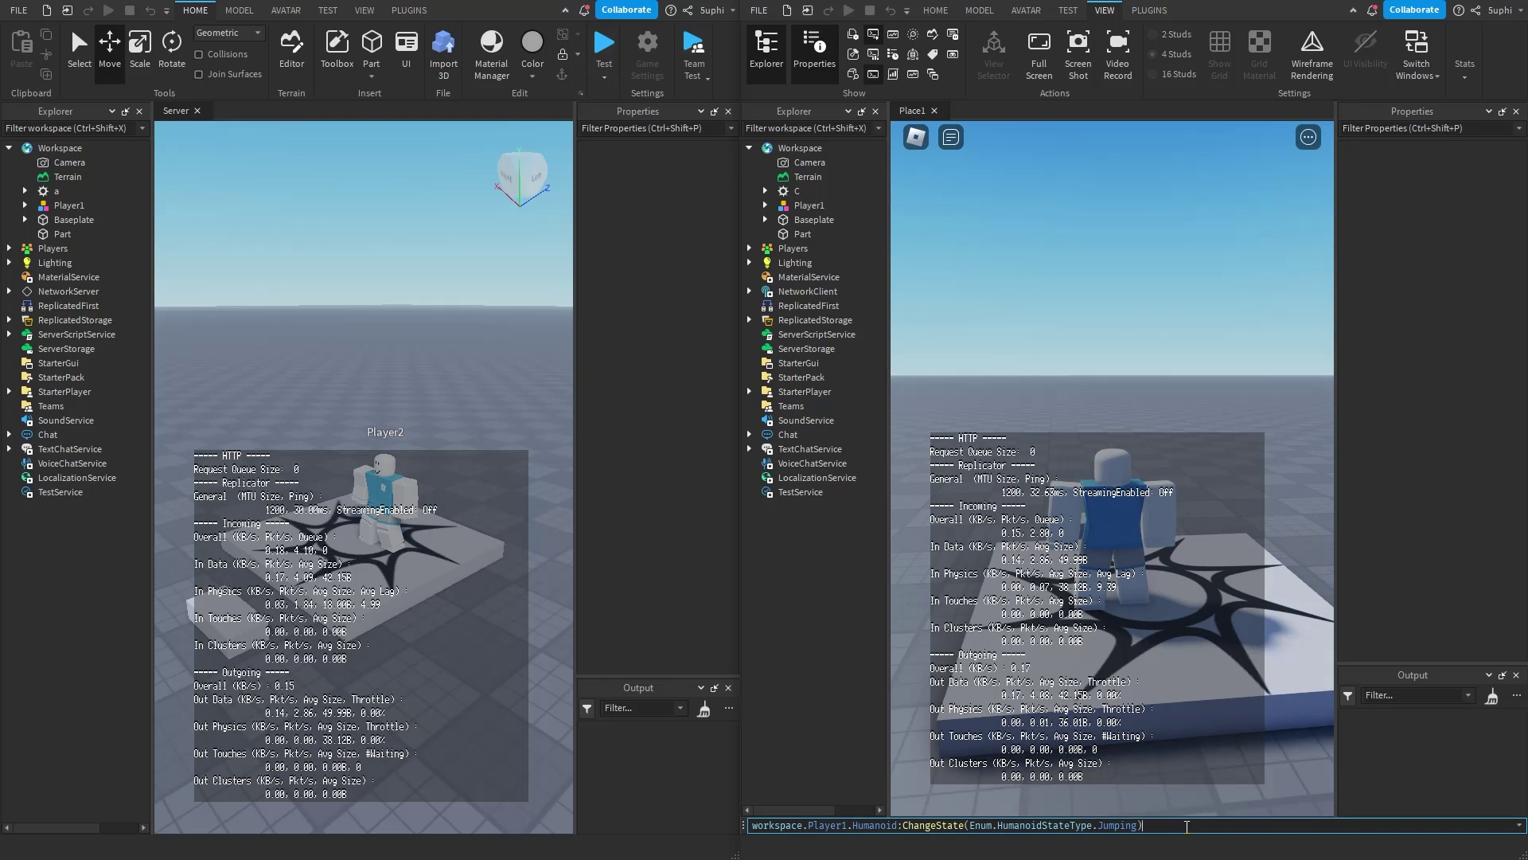
key("Return")
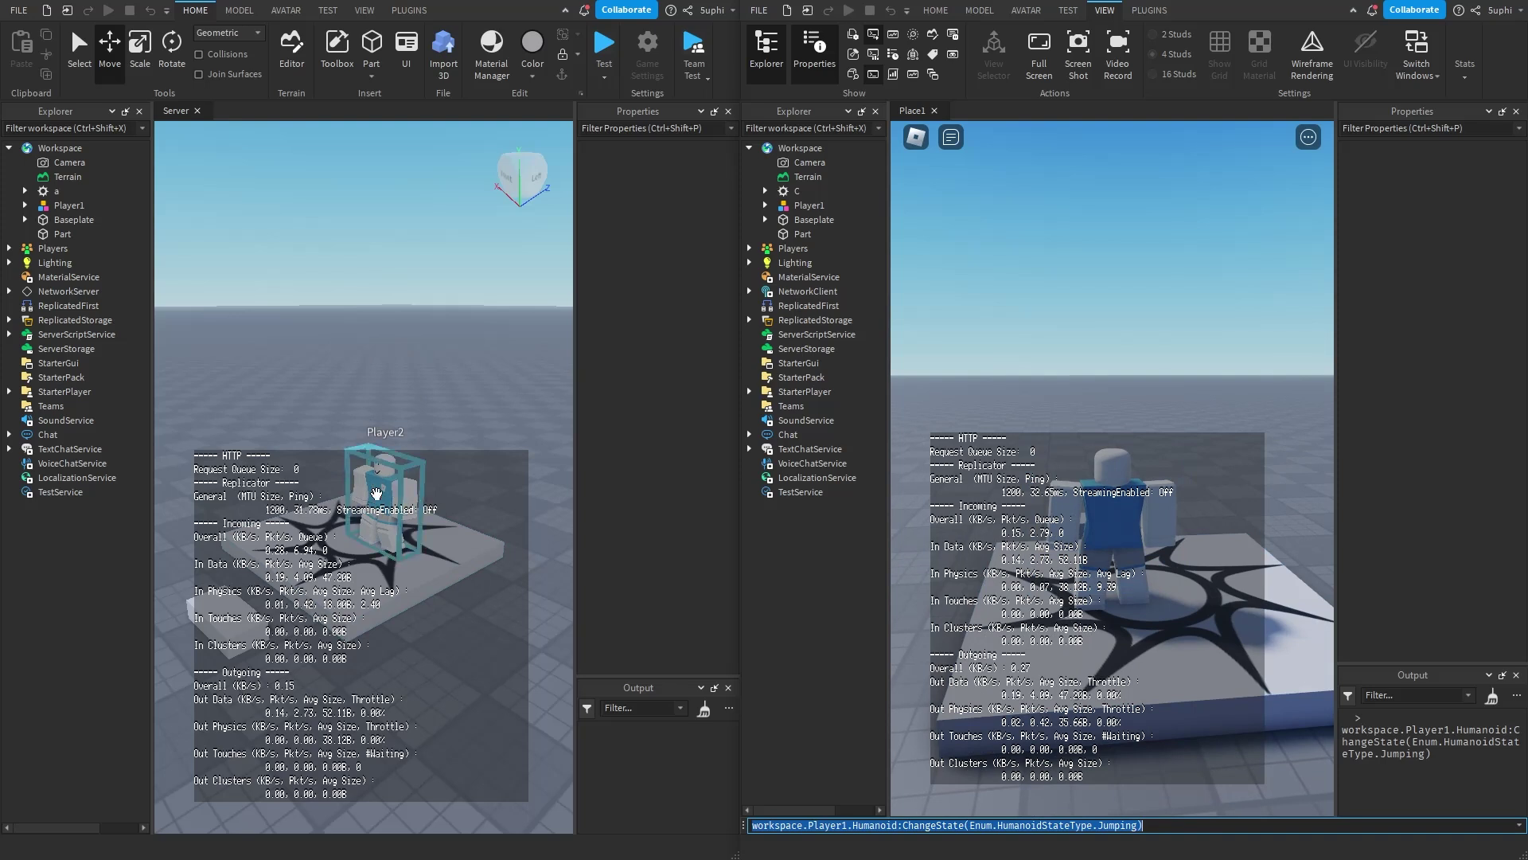
Replace the Jumping state with Dead in the client's ChangeState command and run it.
left_click(1141, 826)
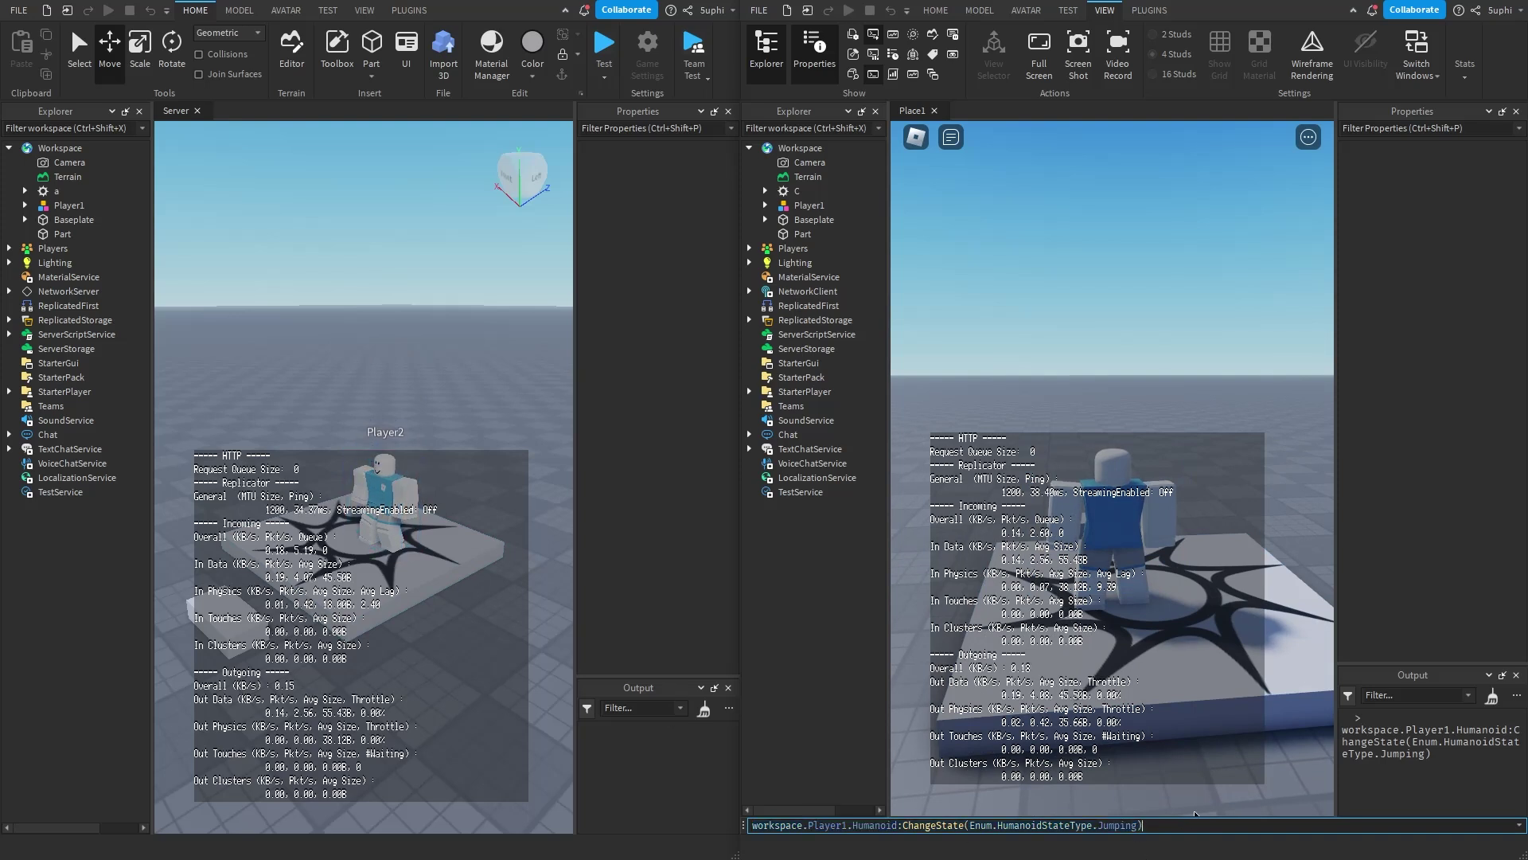
key("Left")
key("BackSpace")
key("BackSpace")
key("BackSpace")
key("BackSpace")
key("BackSpace")
key("BackSpace")
key("BackSpace")
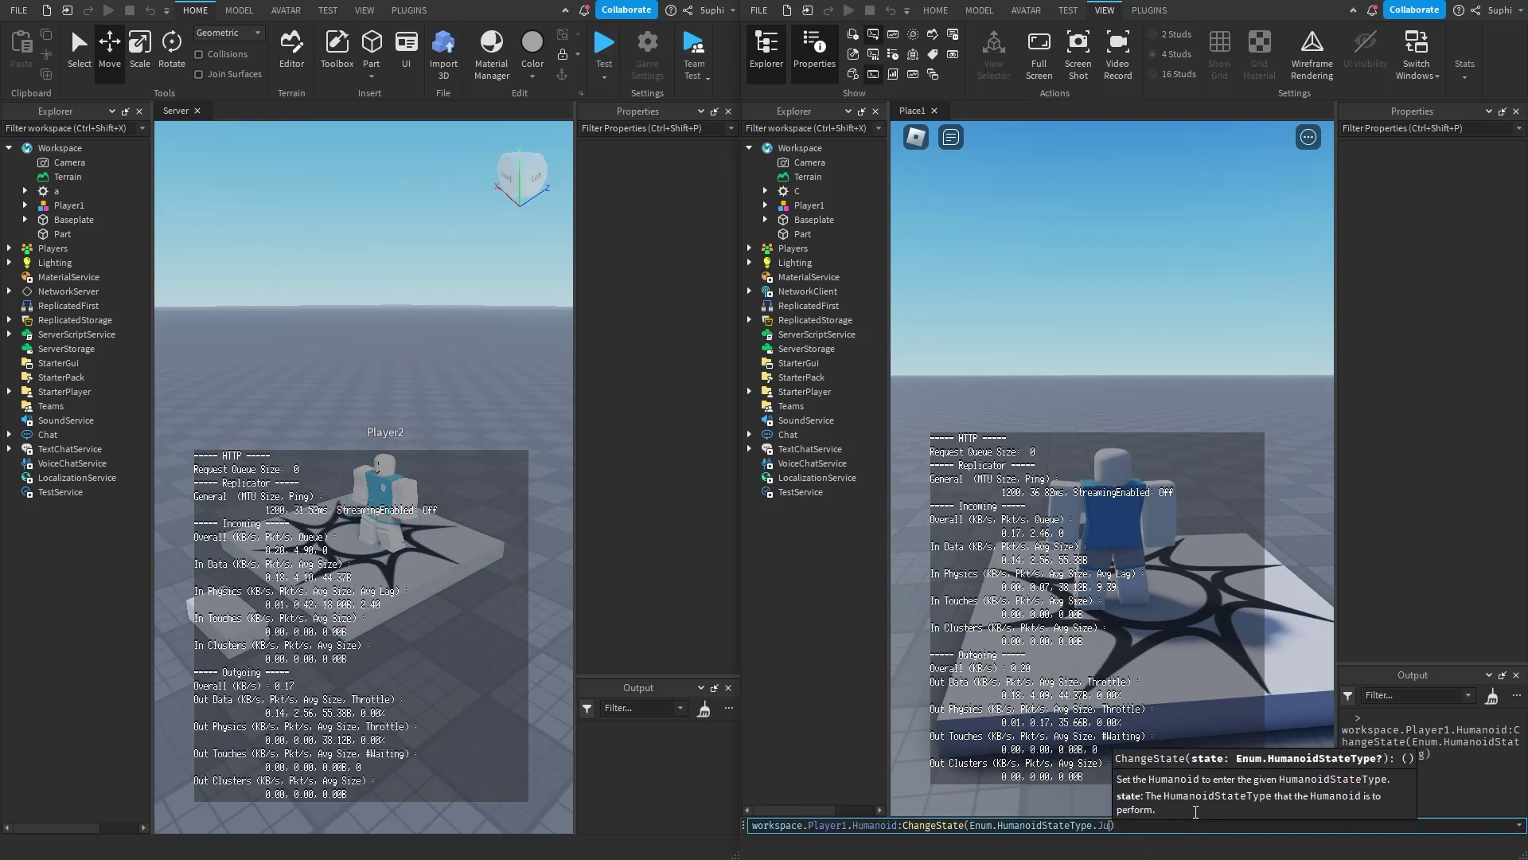
type("de")
key("Tab")
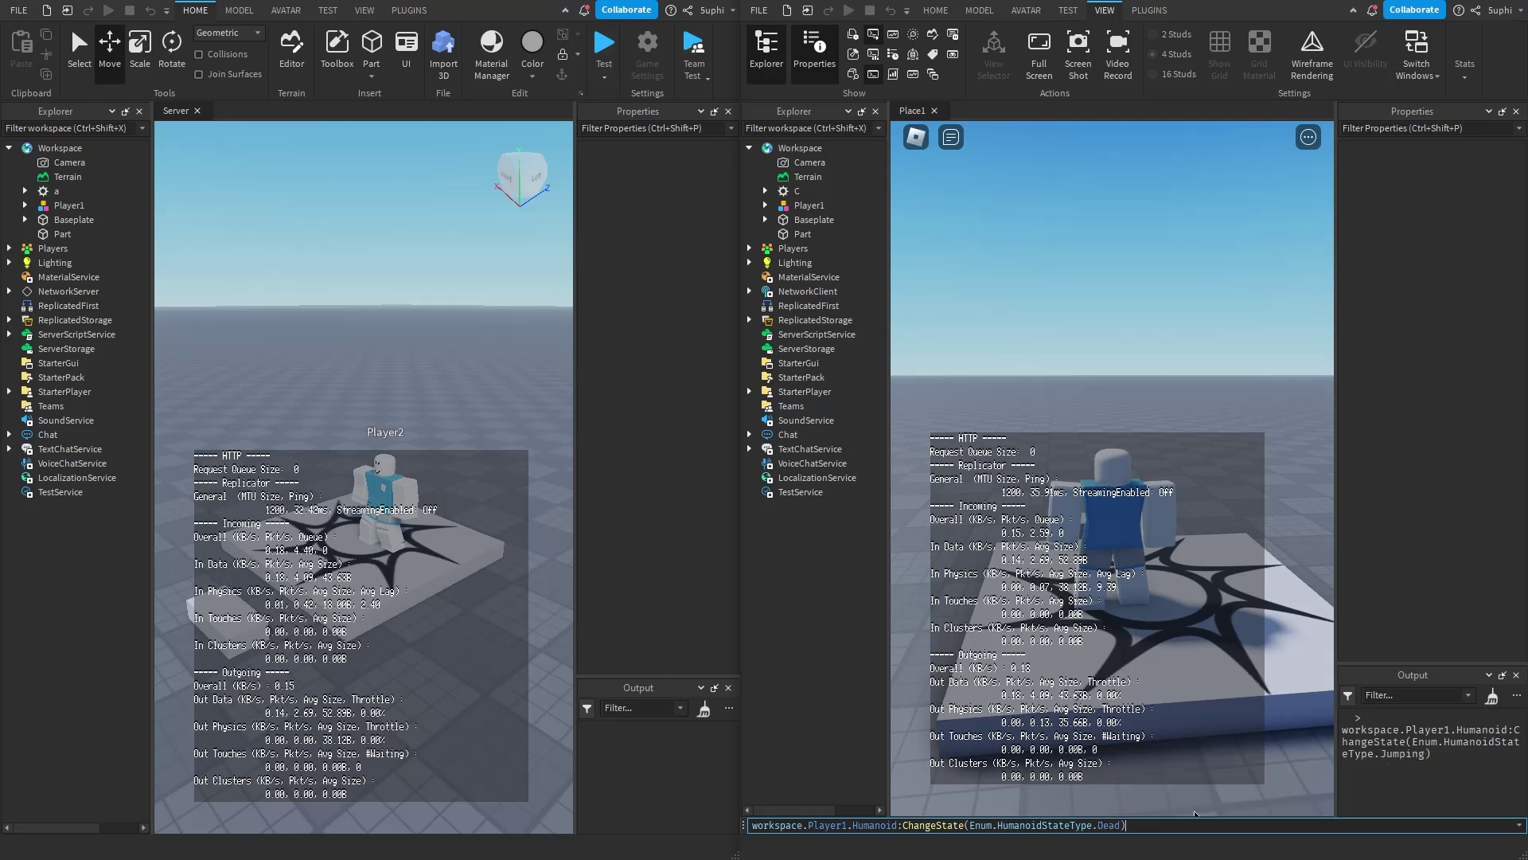
key("Return")
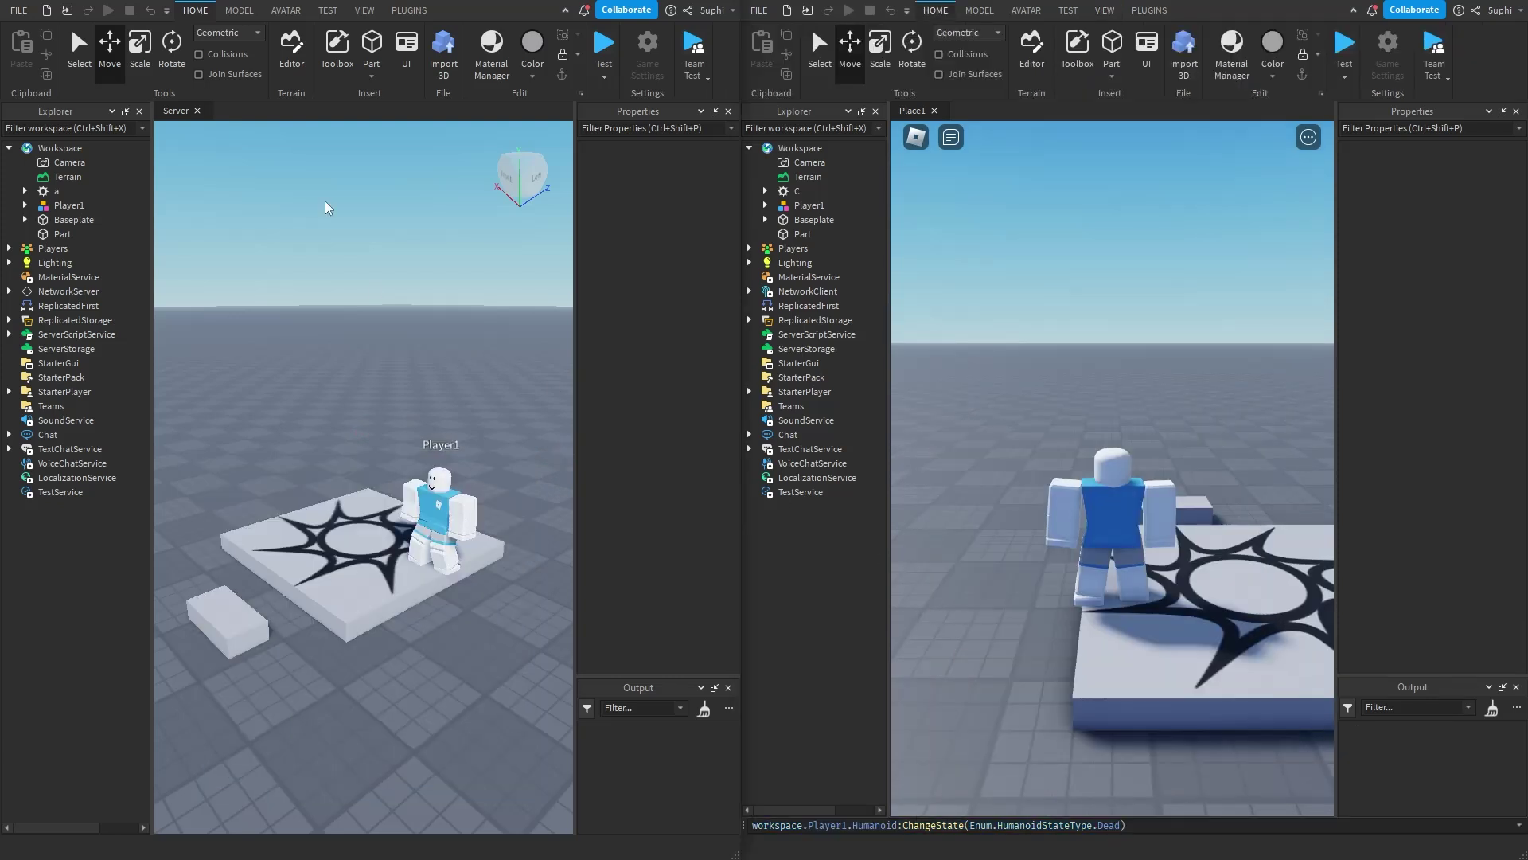
Insert an R15 Block Rig on the server with the Rig Builder.
left_click(289, 11)
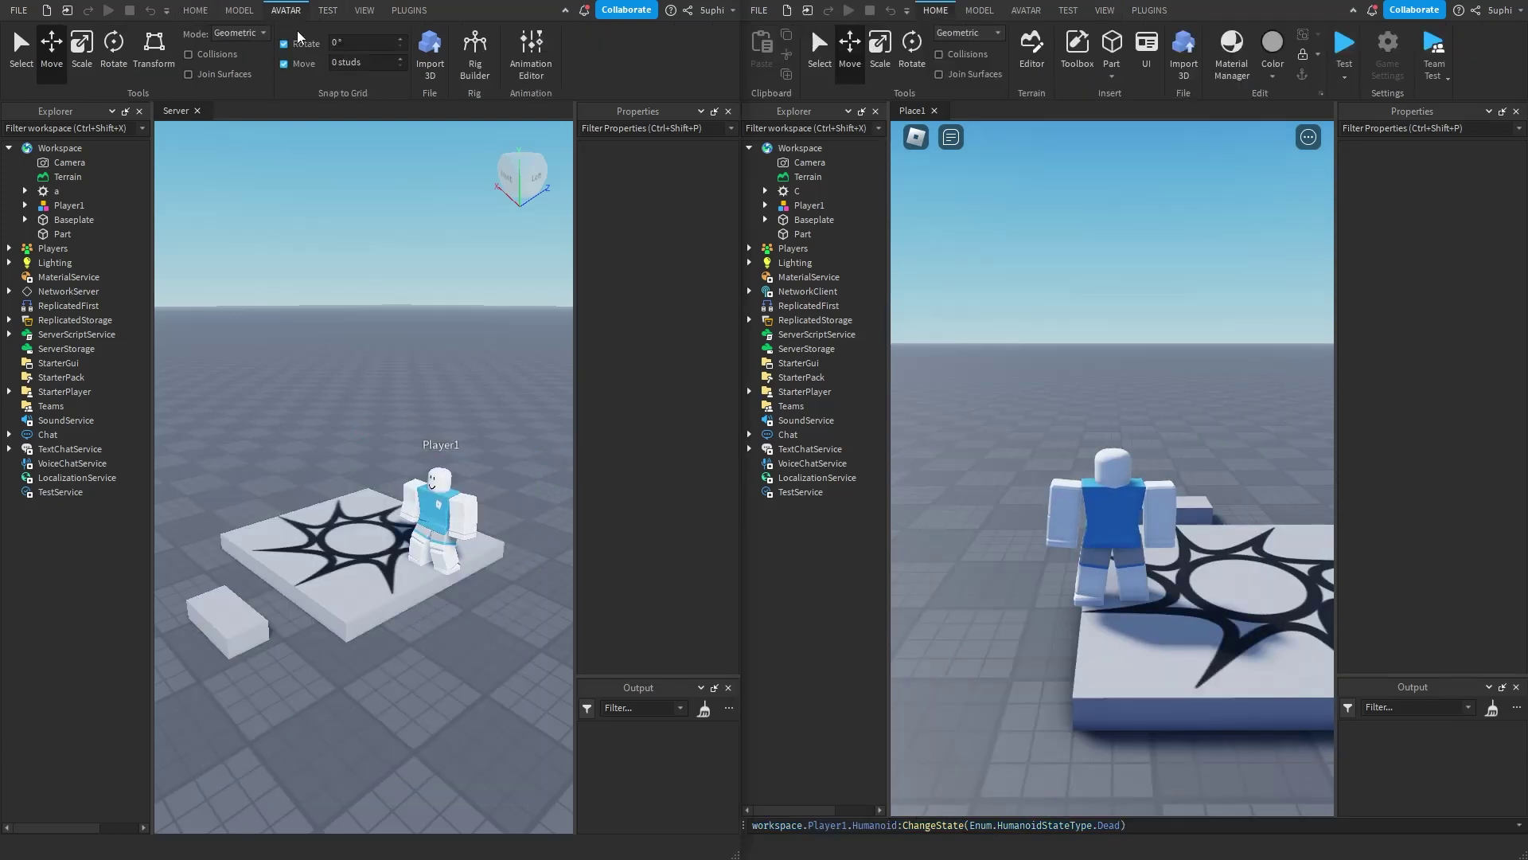
left_click(475, 56)
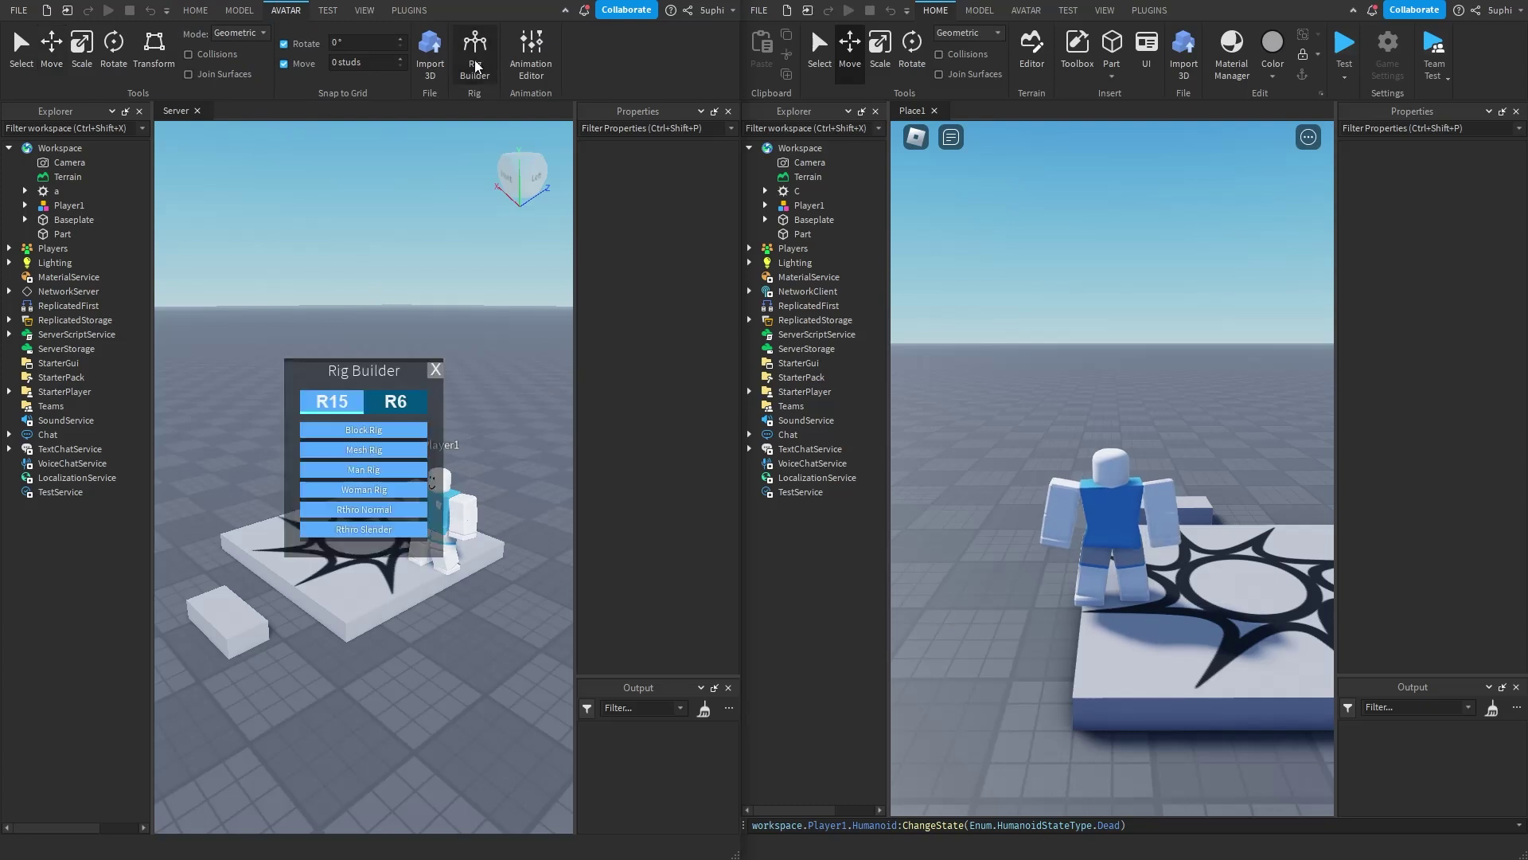
left_click(364, 431)
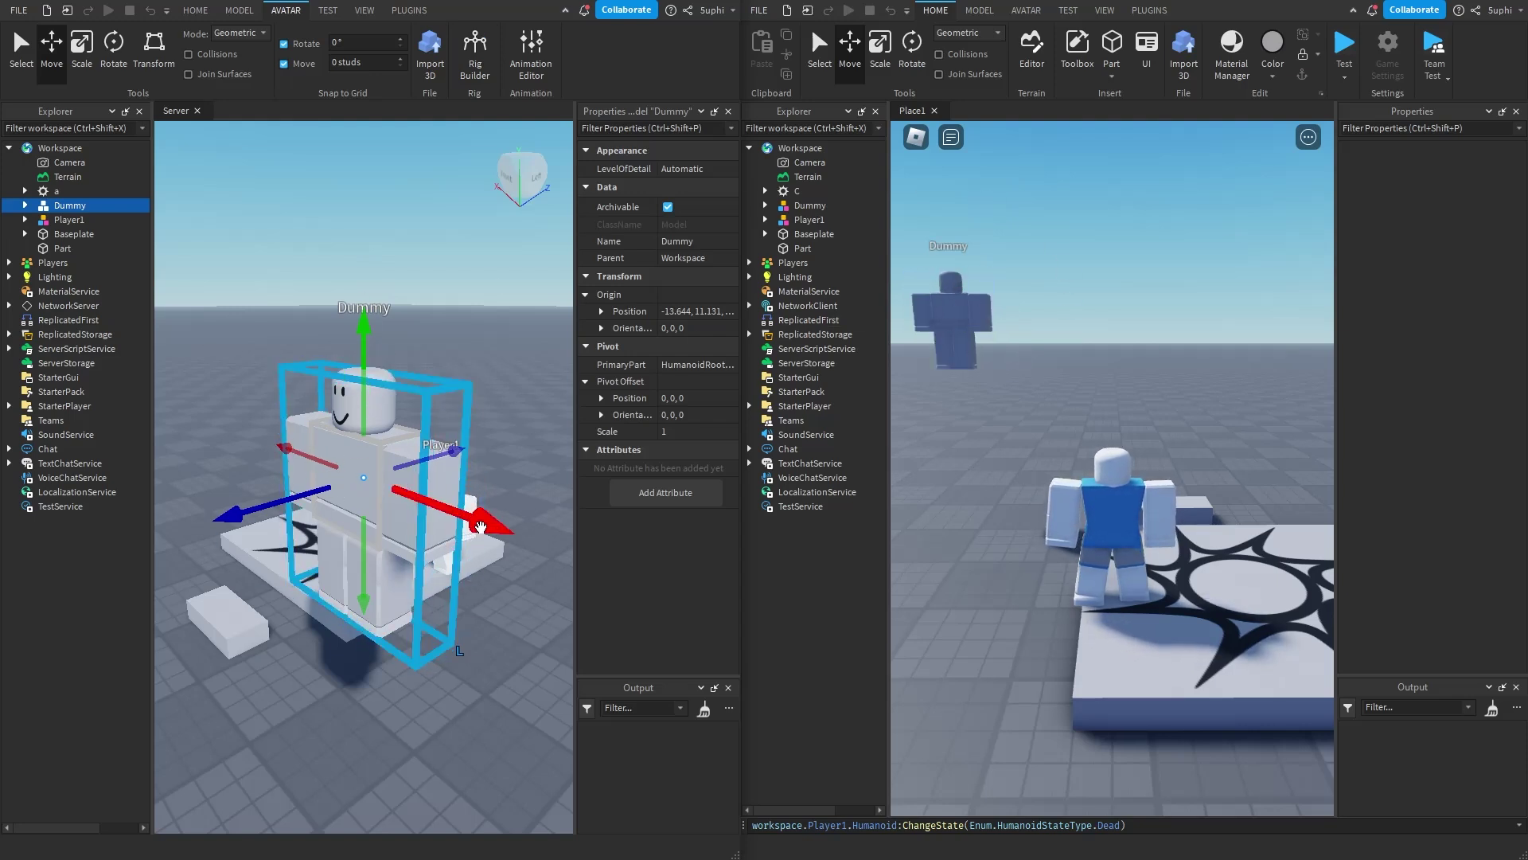
Move the anchored Dummy along X to about -10.1 on the server and about -7.7 on the client.
left_click_drag(480, 527, 363, 481)
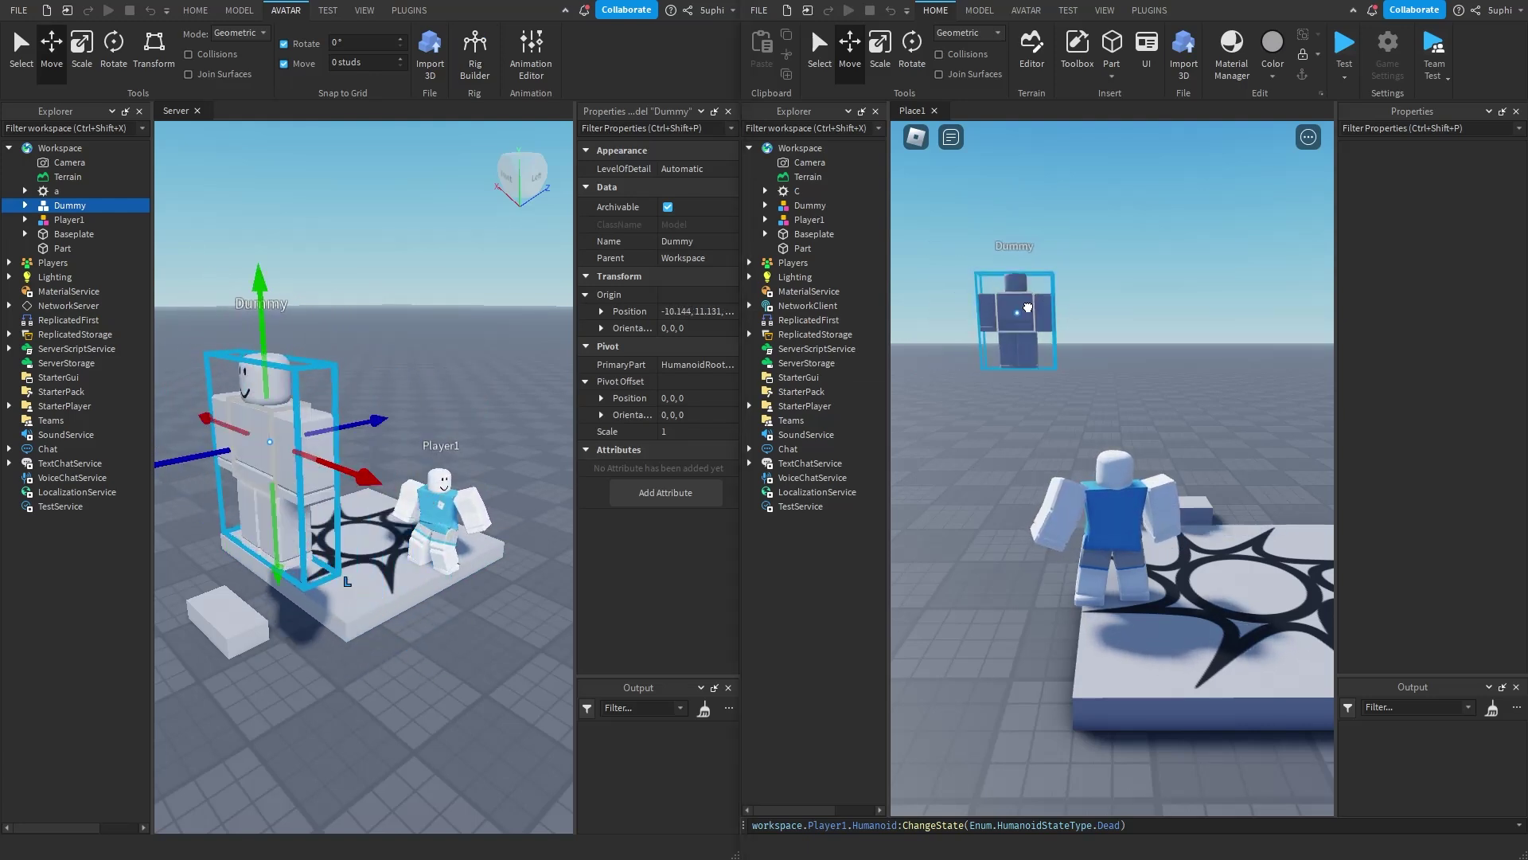
left_click(1027, 307)
mouse_move(1106, 312)
left_mouse_down()
mouse_move(1218, 318)
mouse_move(1091, 312)
mouse_move(1112, 307)
left_mouse_up()
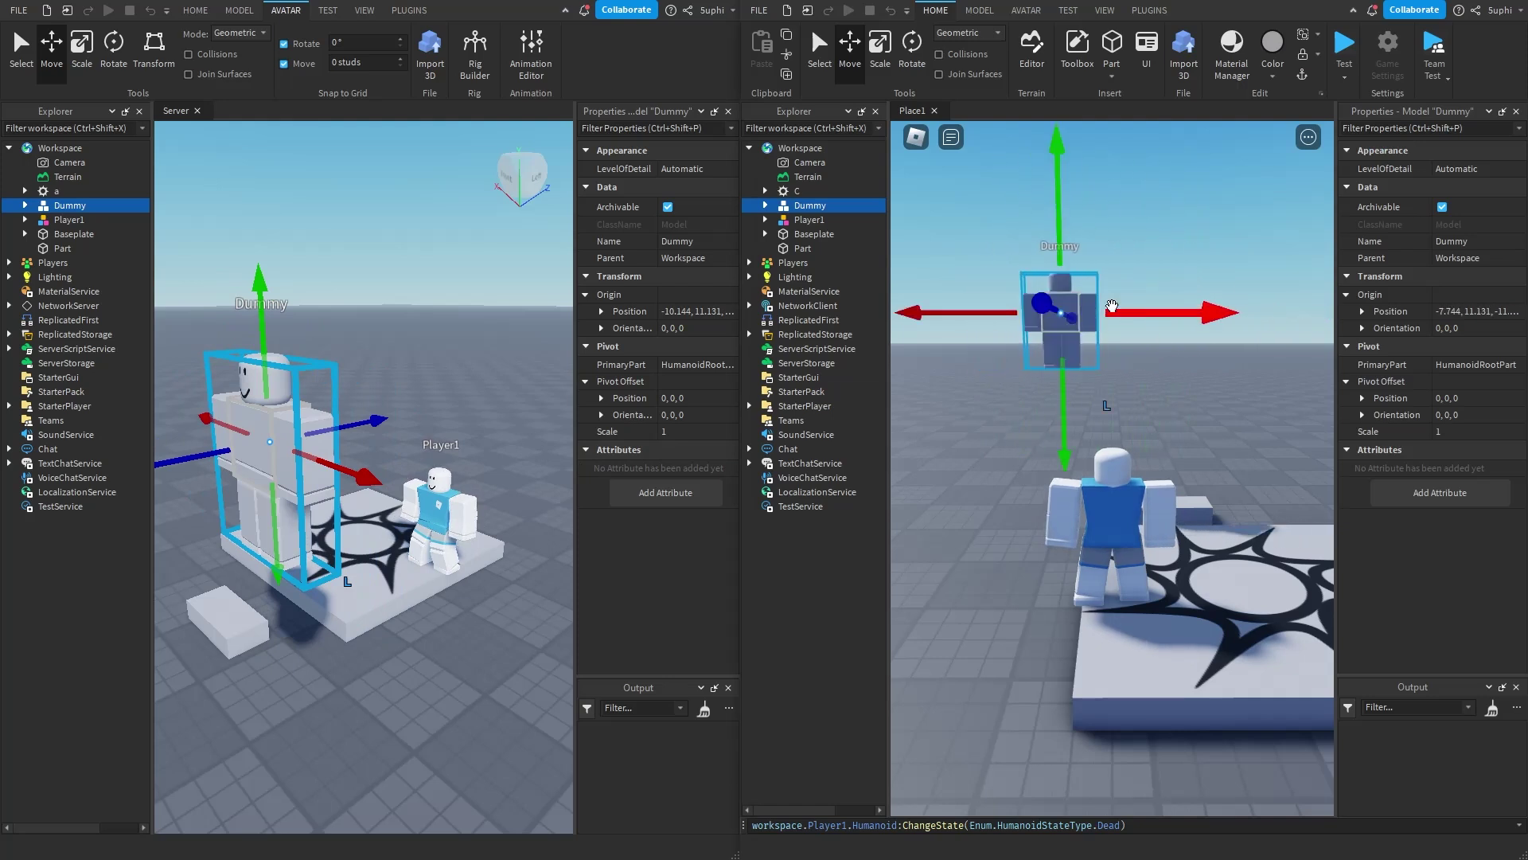
Unanchor the HumanoidRootPart of the server's Dummy.
left_click(25, 206)
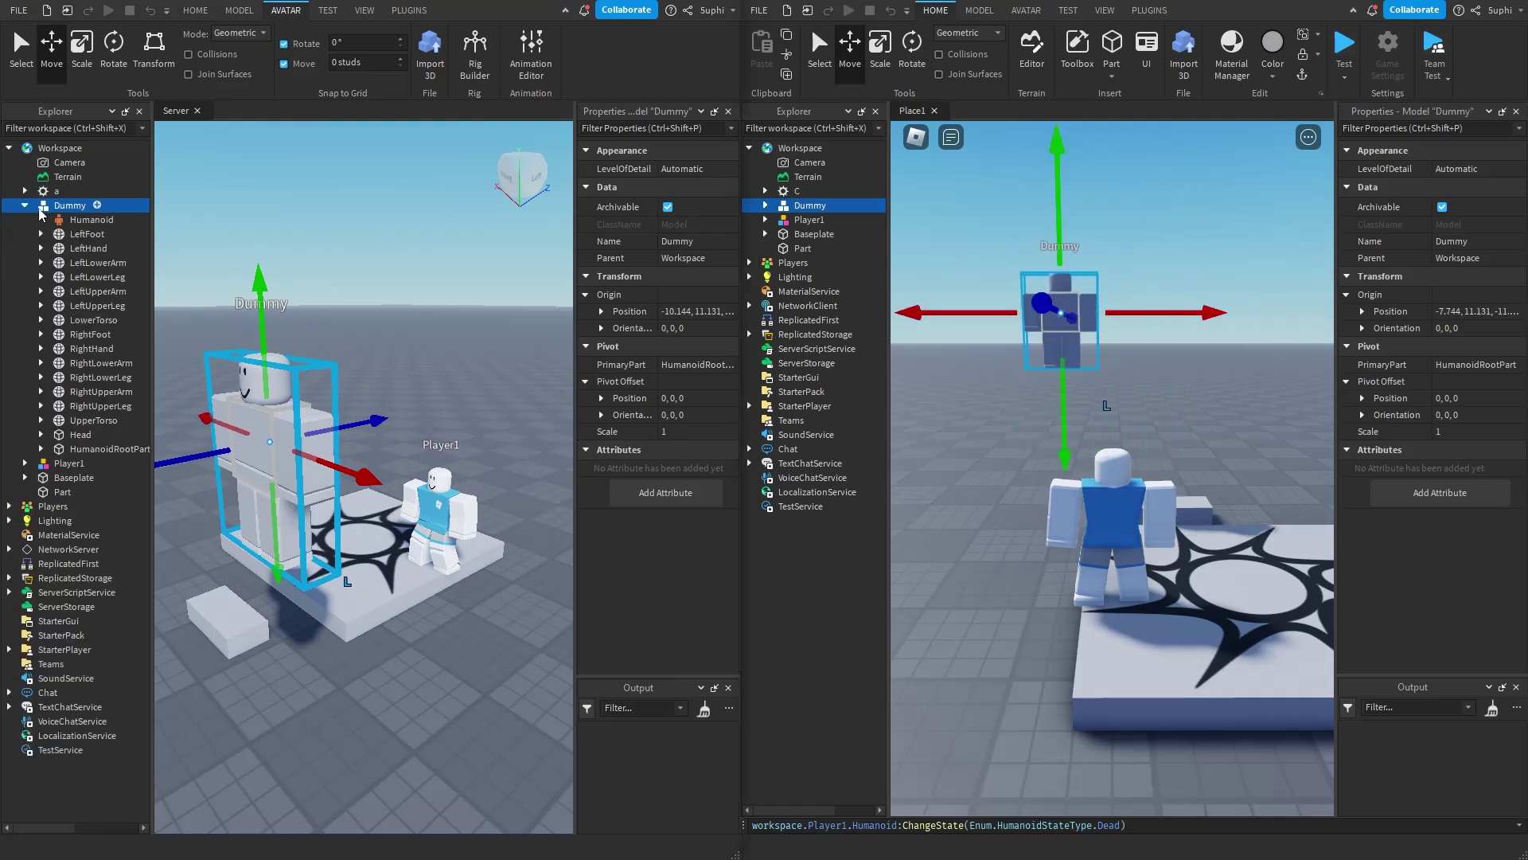
left_click(101, 449)
scroll(691, 541, "down", 3)
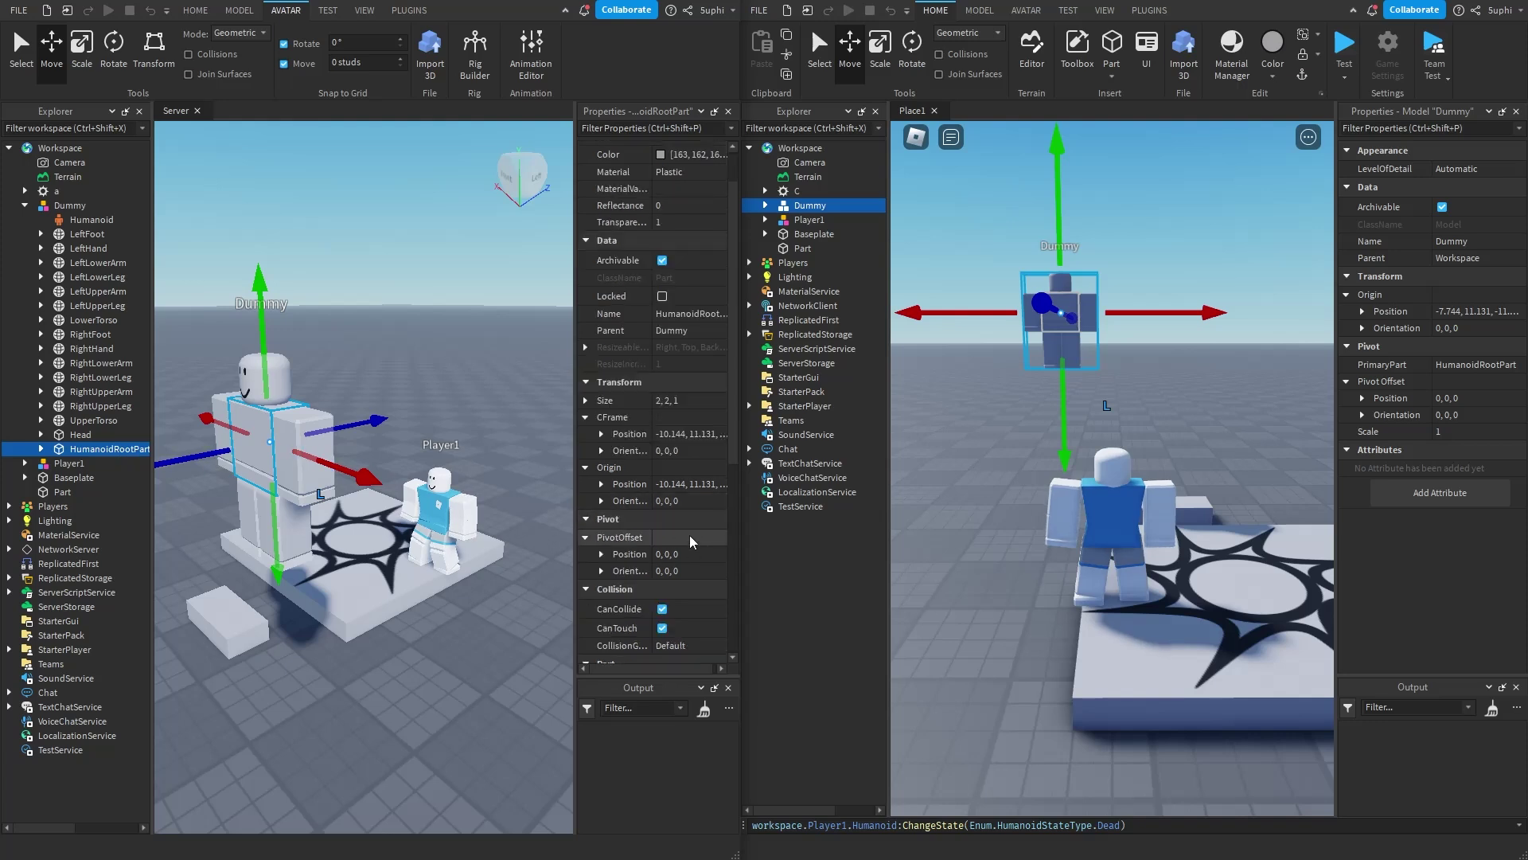
scroll(691, 542, "down", 3)
left_click(662, 580)
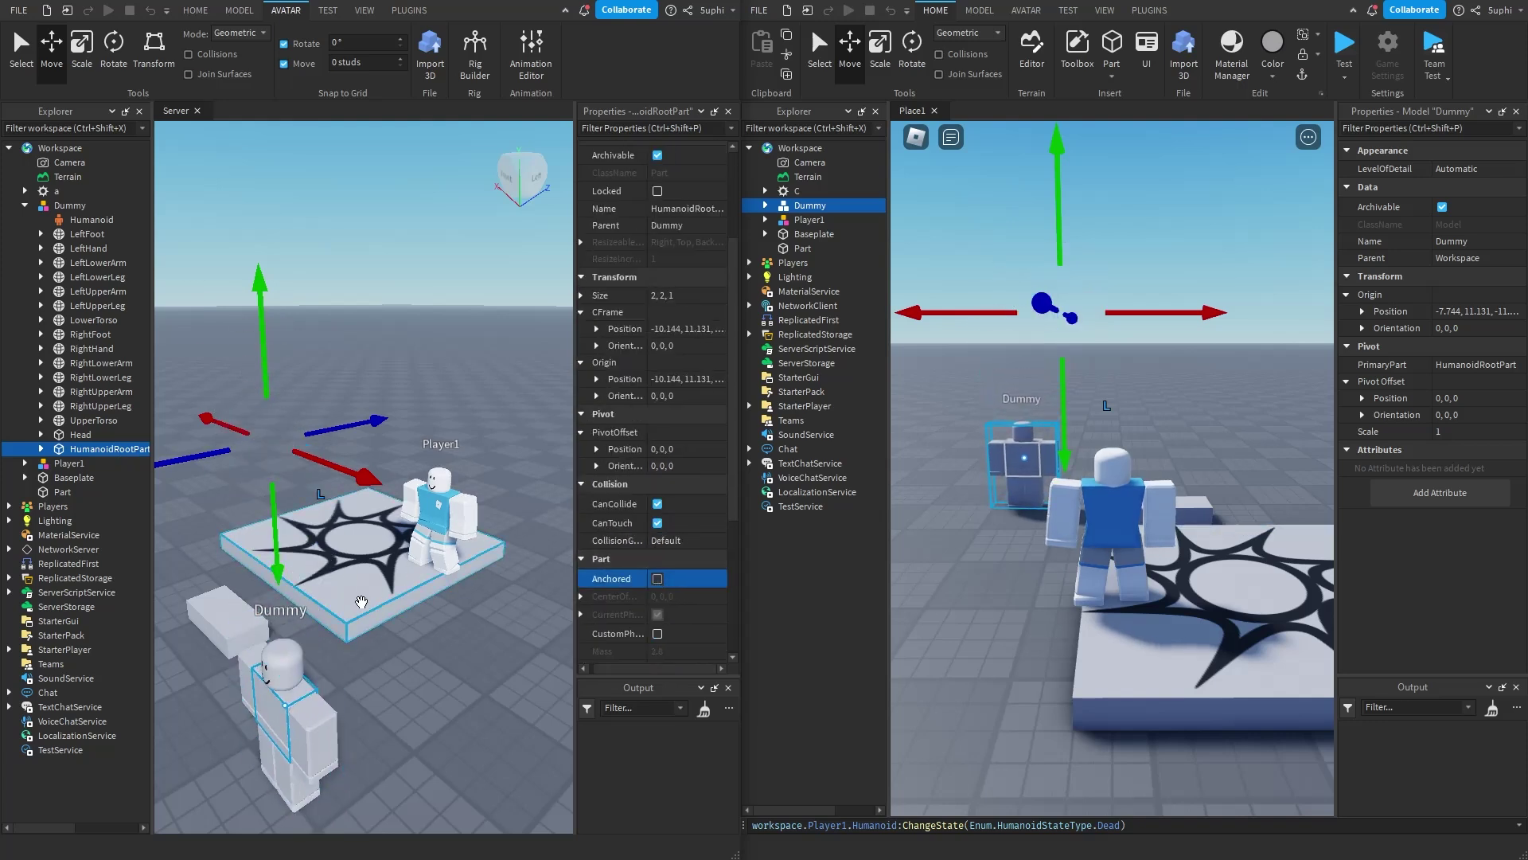
Move the unanchored Dummy to about X -7.6 on the server and to about X -10.4 on the client.
left_click(291, 700)
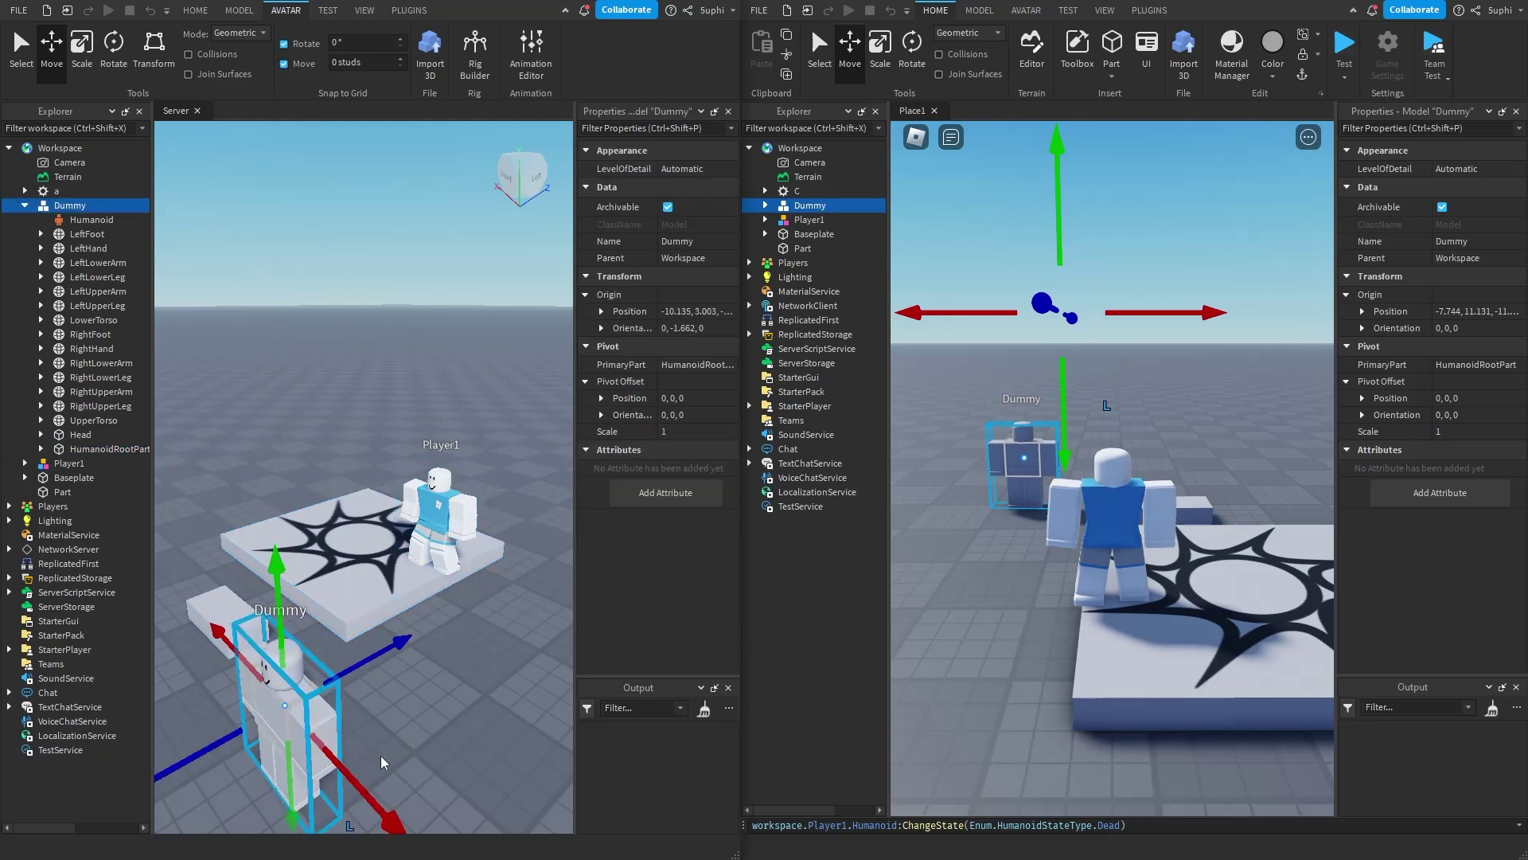
left_click_drag(362, 786, 332, 731)
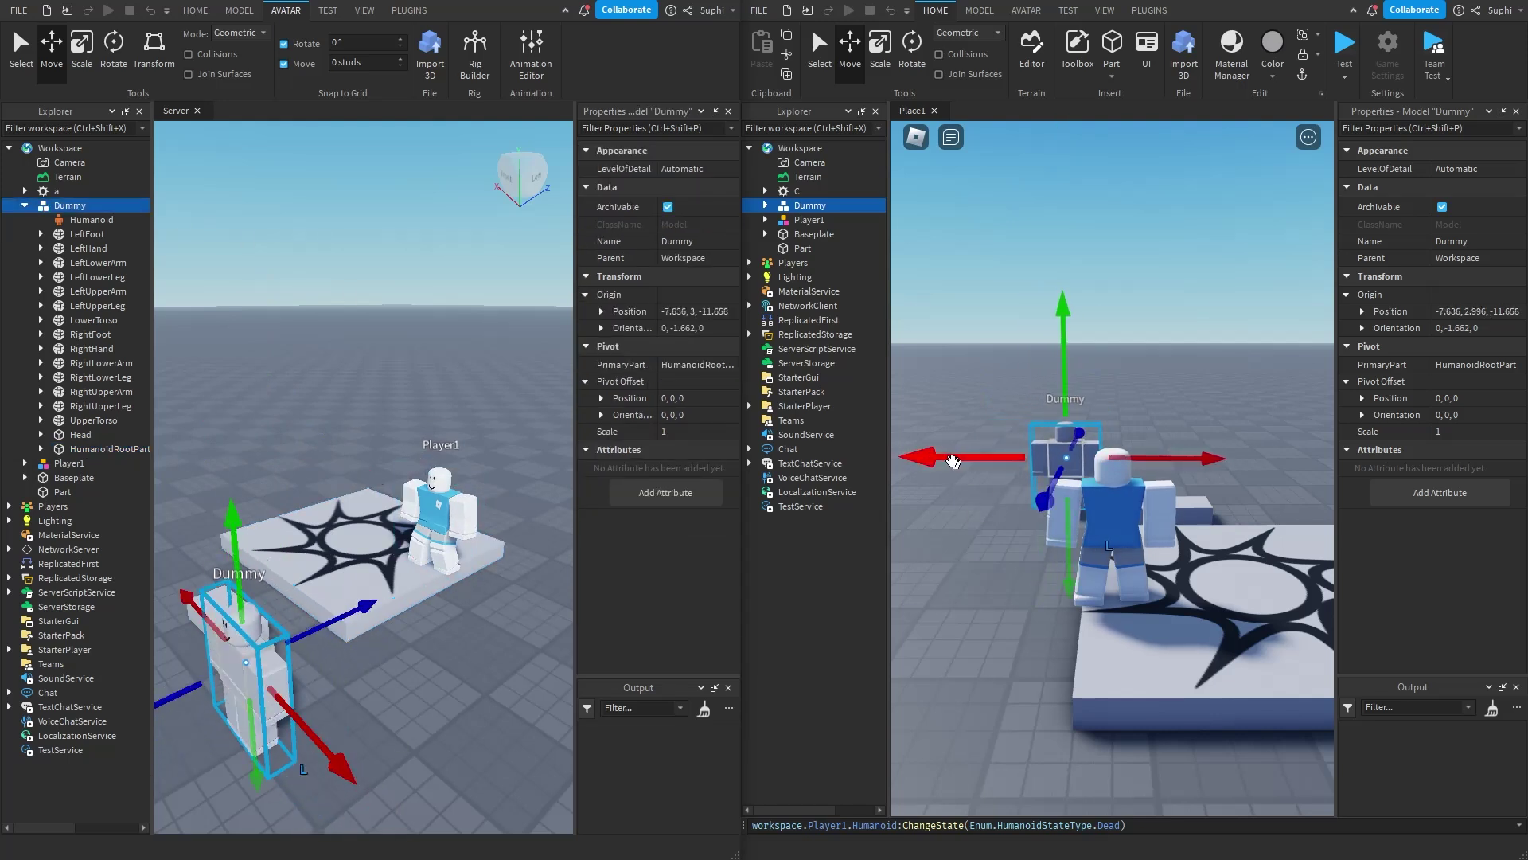
left_click_drag(953, 461, 1085, 436)
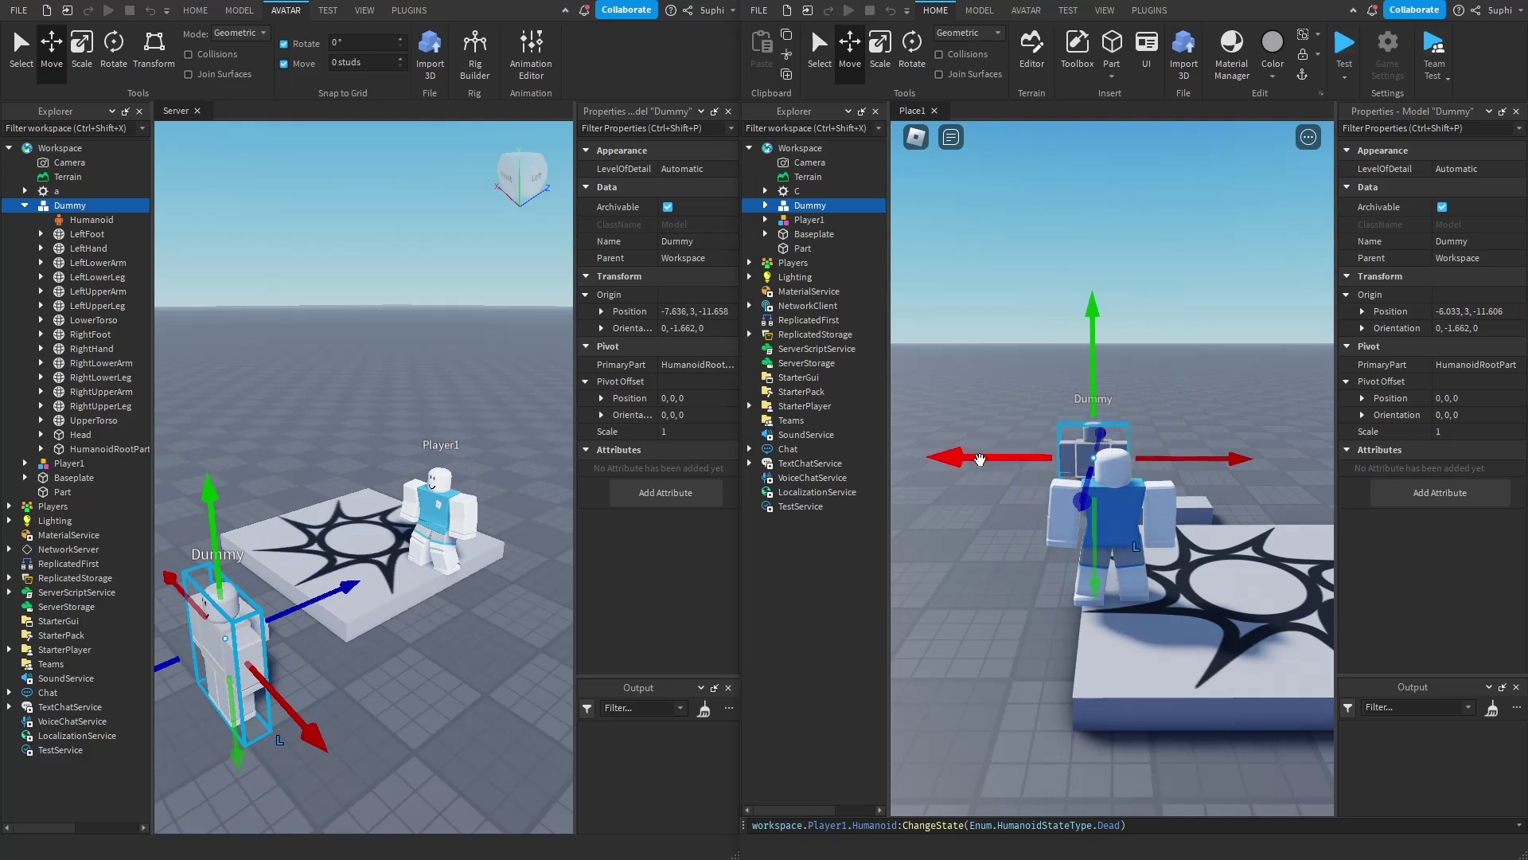
left_click_drag(980, 459, 903, 457)
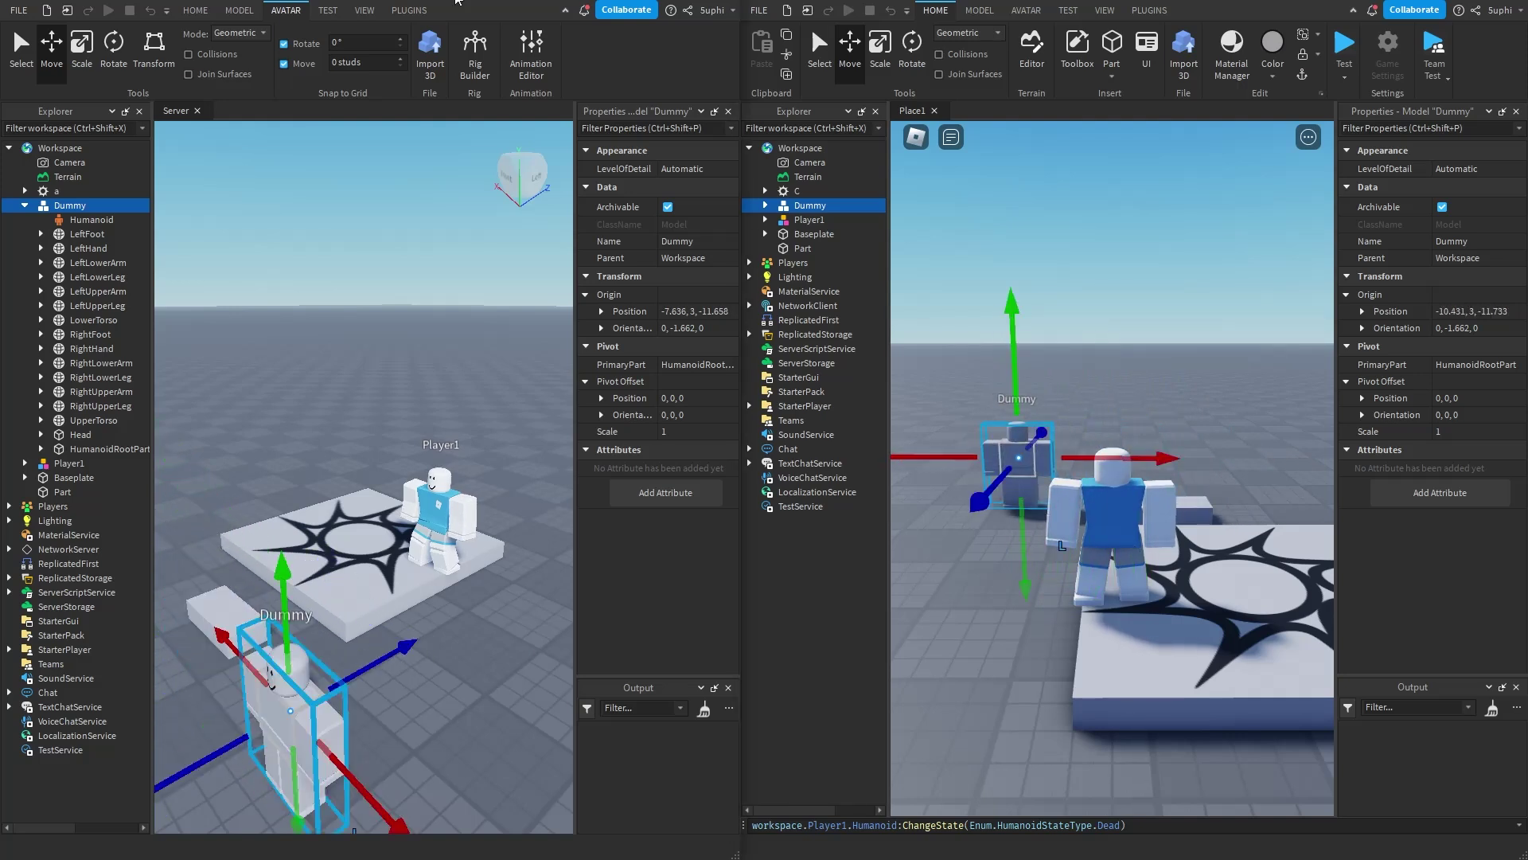
Duplicate the Dummy on the server and move the first Dummy away from the copy to about X -5.2, Z -8.8.
left_click(25, 206)
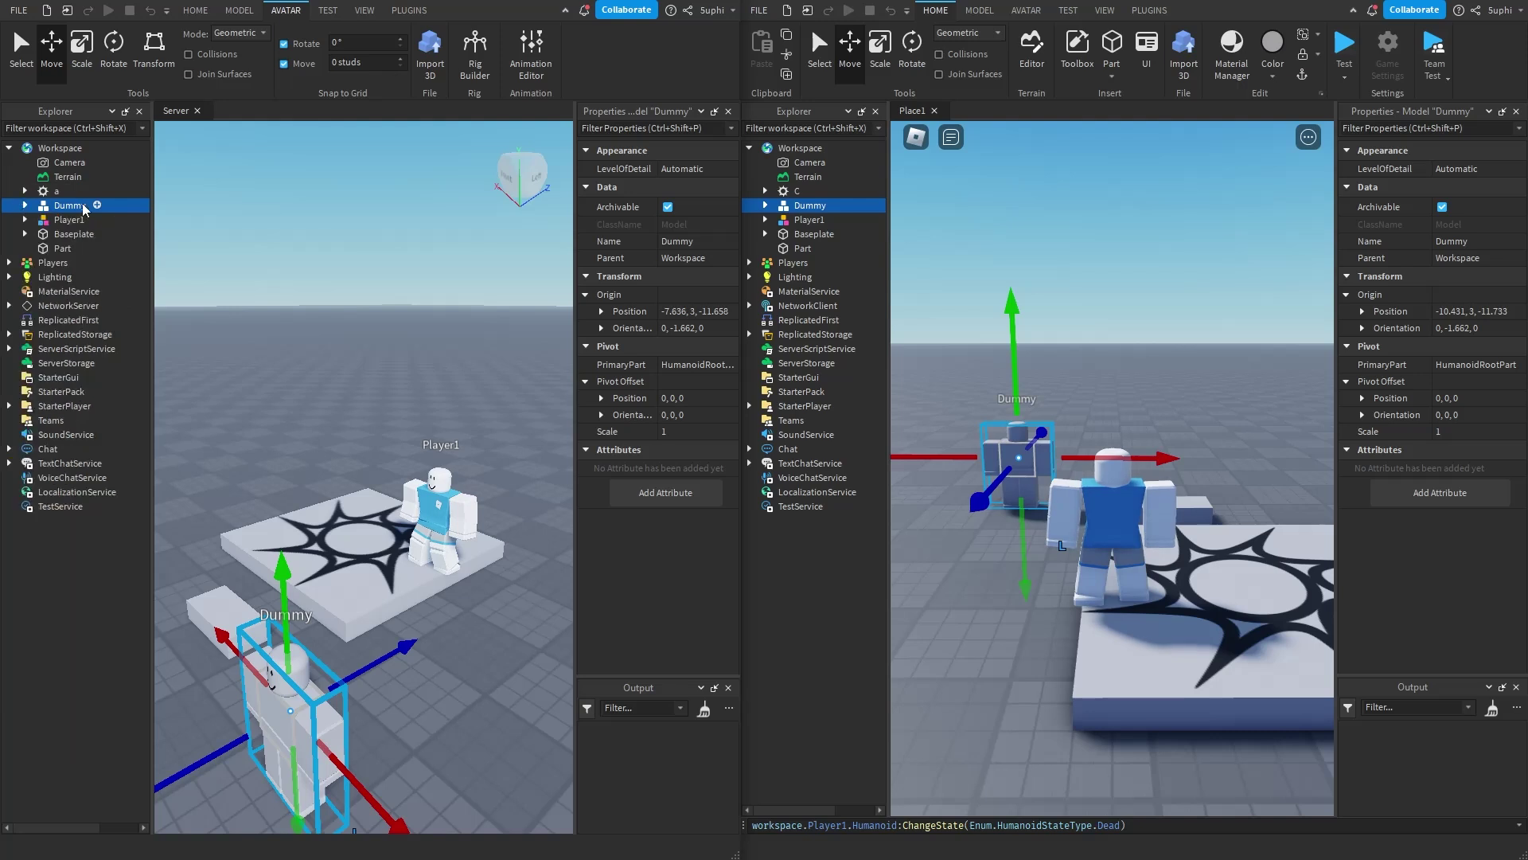
key("ctrl+d")
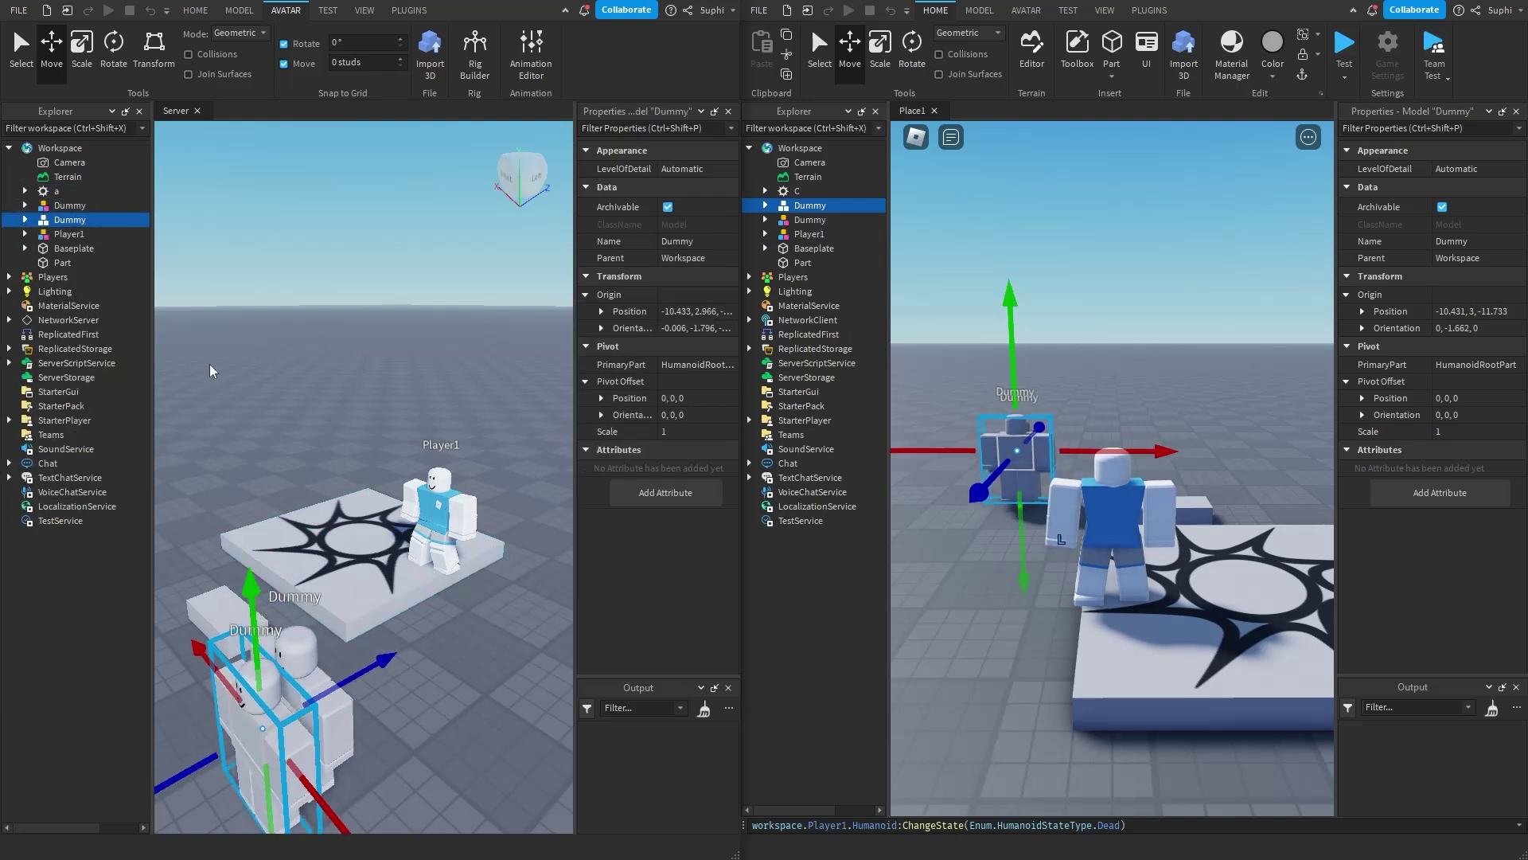
left_click(336, 701)
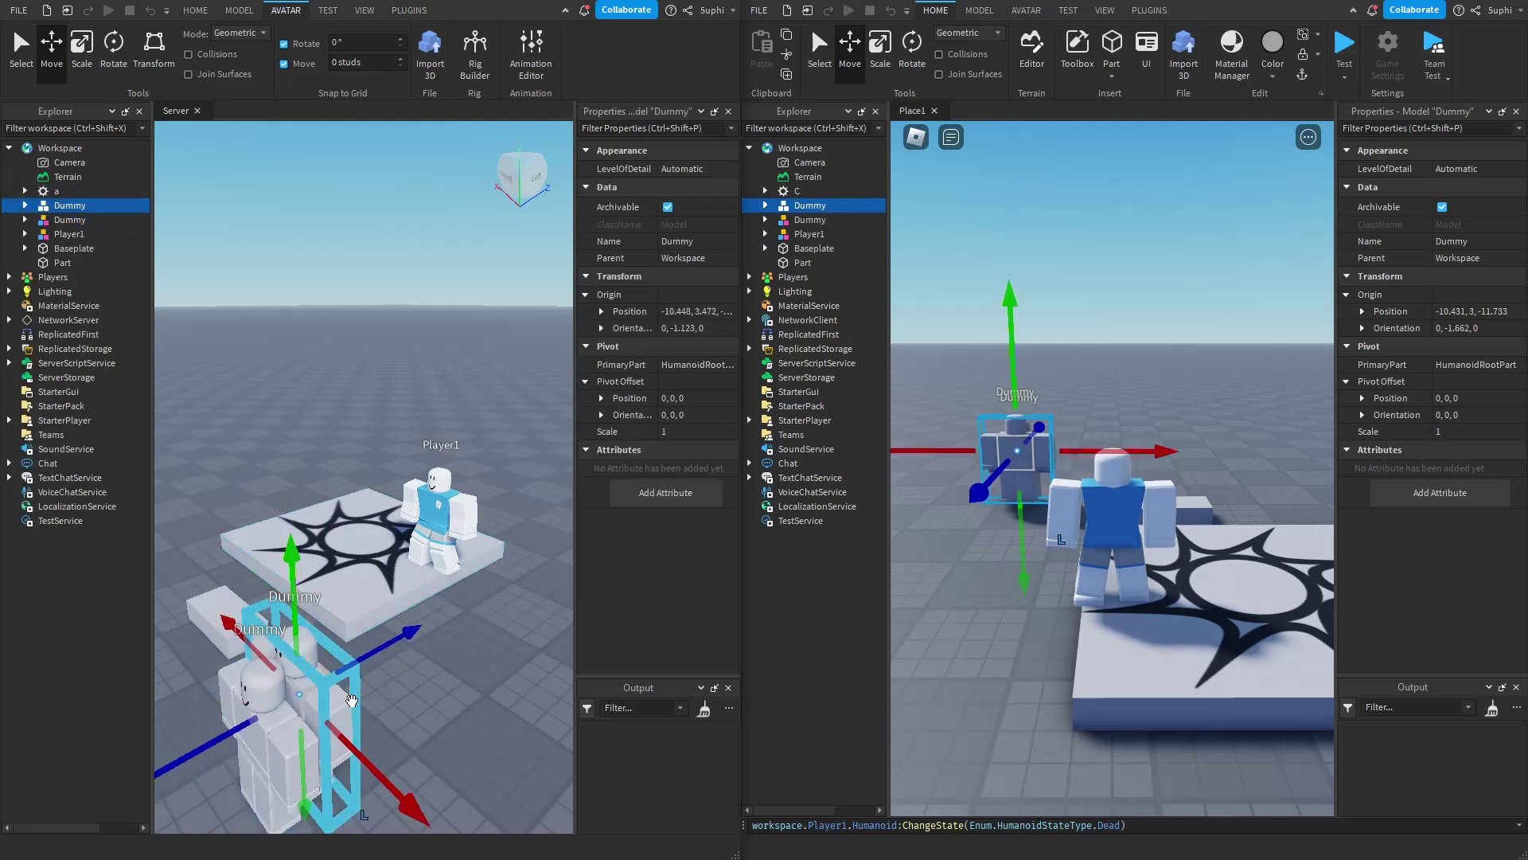
left_click_drag(336, 700, 430, 720)
left_click_drag(950, 468, 1048, 463)
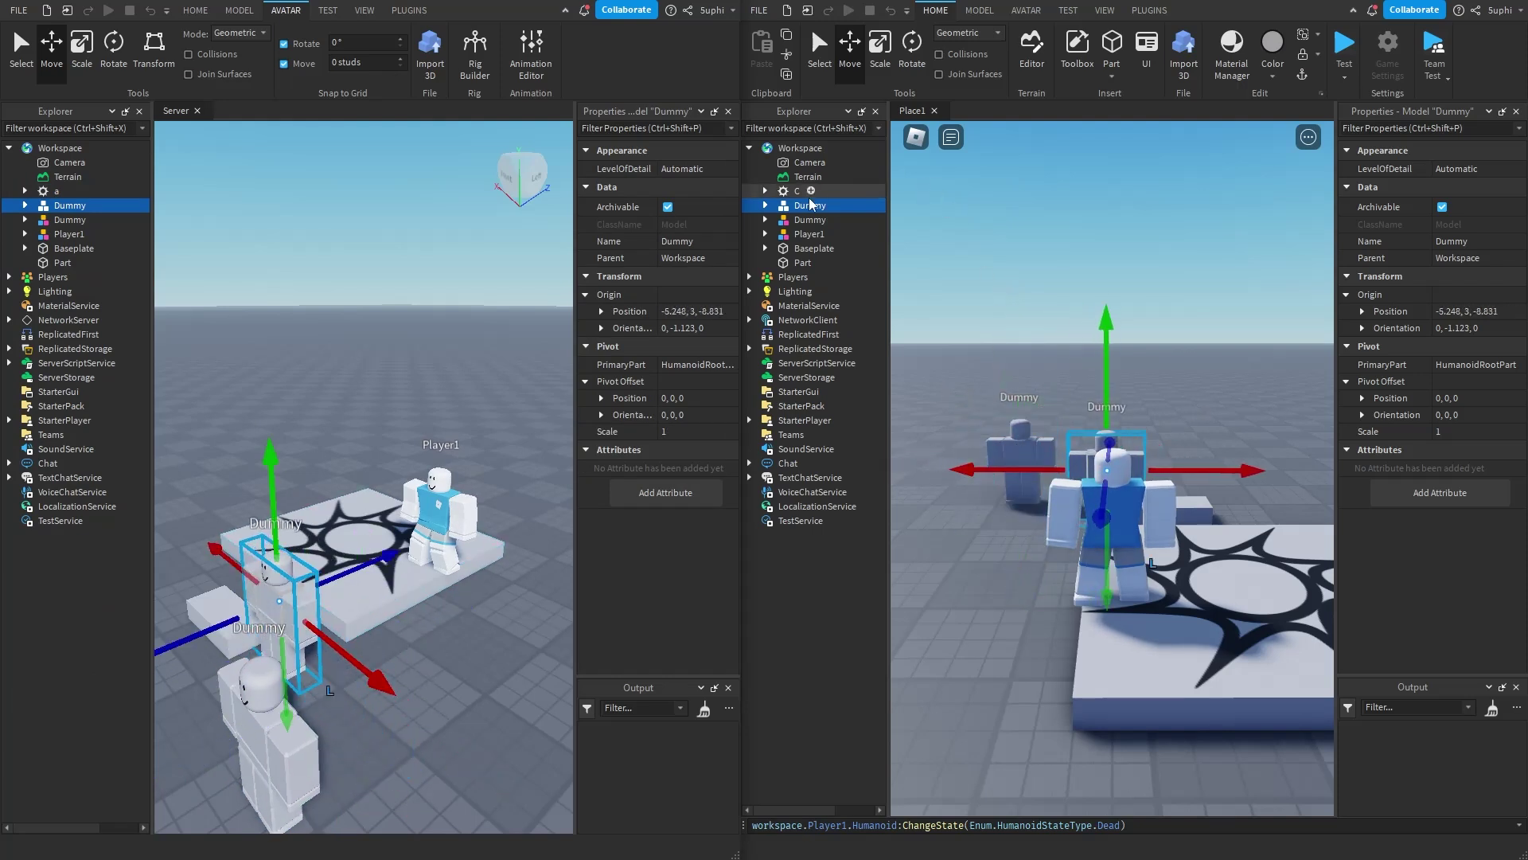
Duplicate the second Dummy on the client, move the Dummies apart, and delete the client-made copy.
left_click(835, 222)
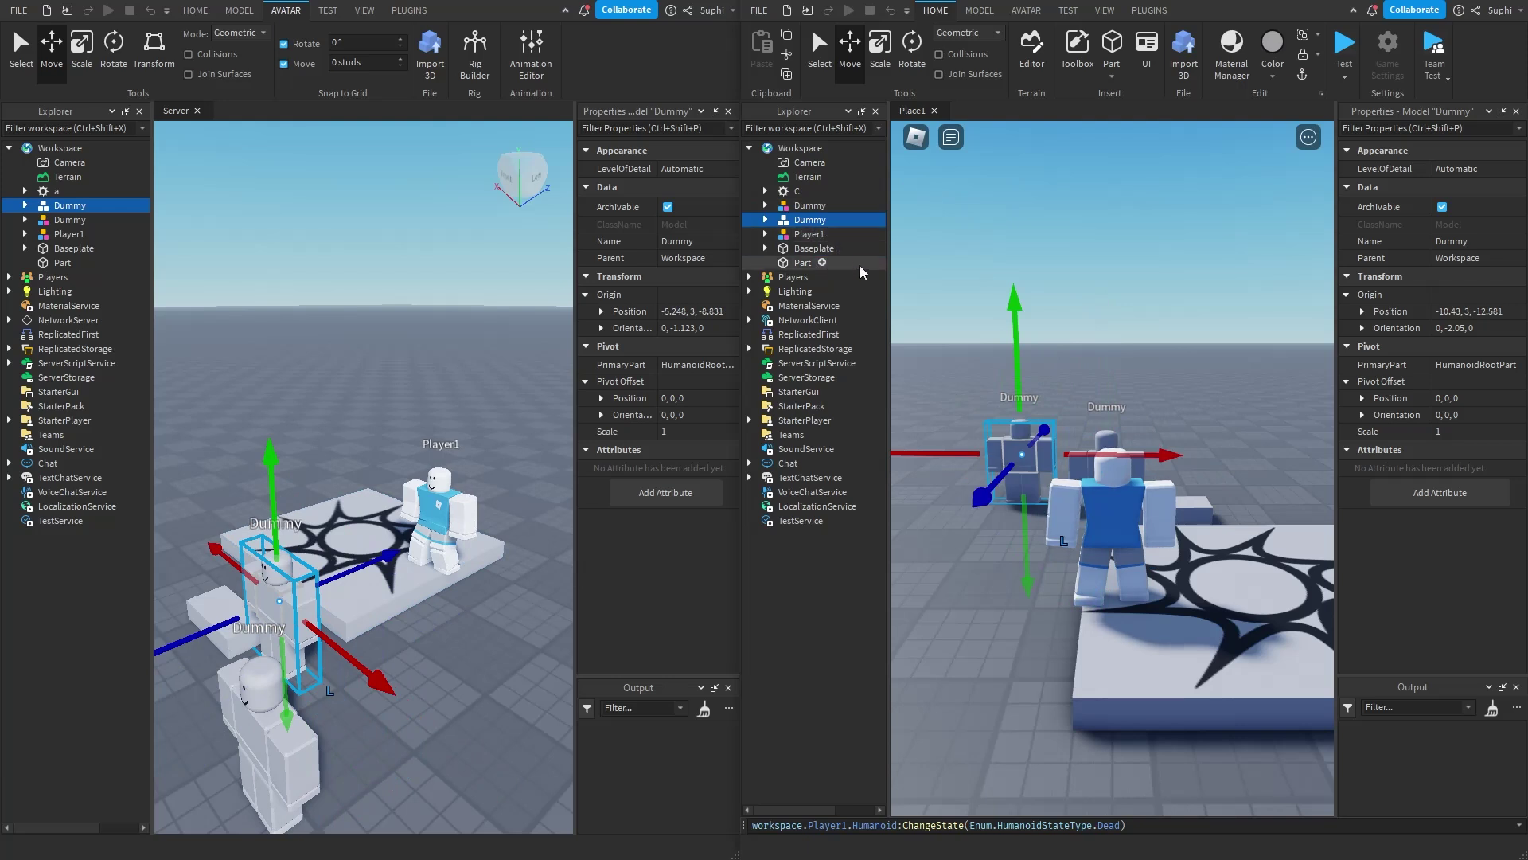
key("ctrl+d")
mouse_move(948, 454)
left_mouse_down()
mouse_move(892, 454)
mouse_move(983, 442)
mouse_move(951, 428)
left_mouse_up()
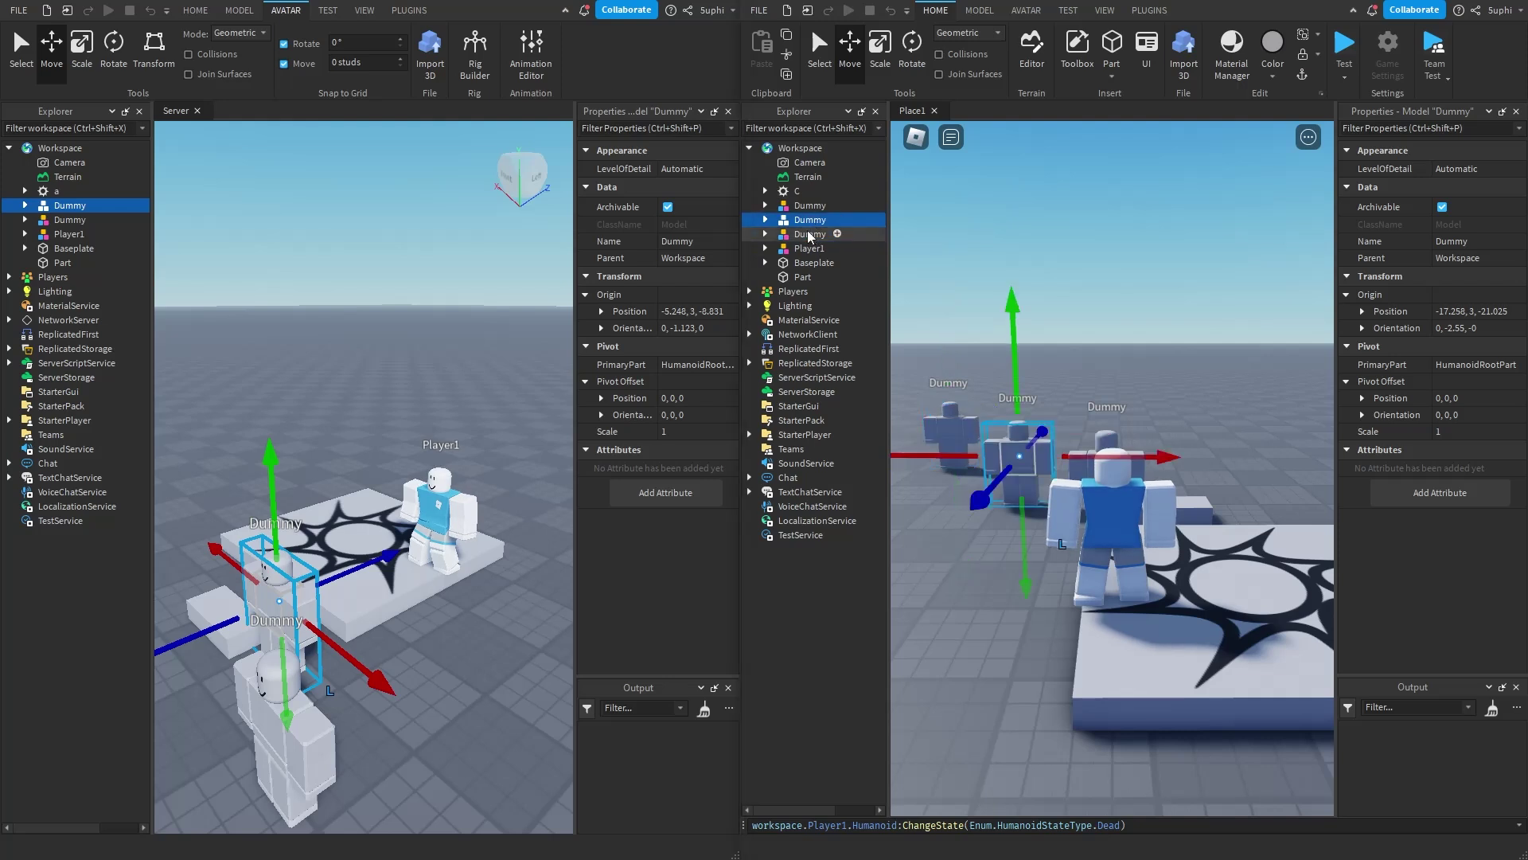
key("Delete")
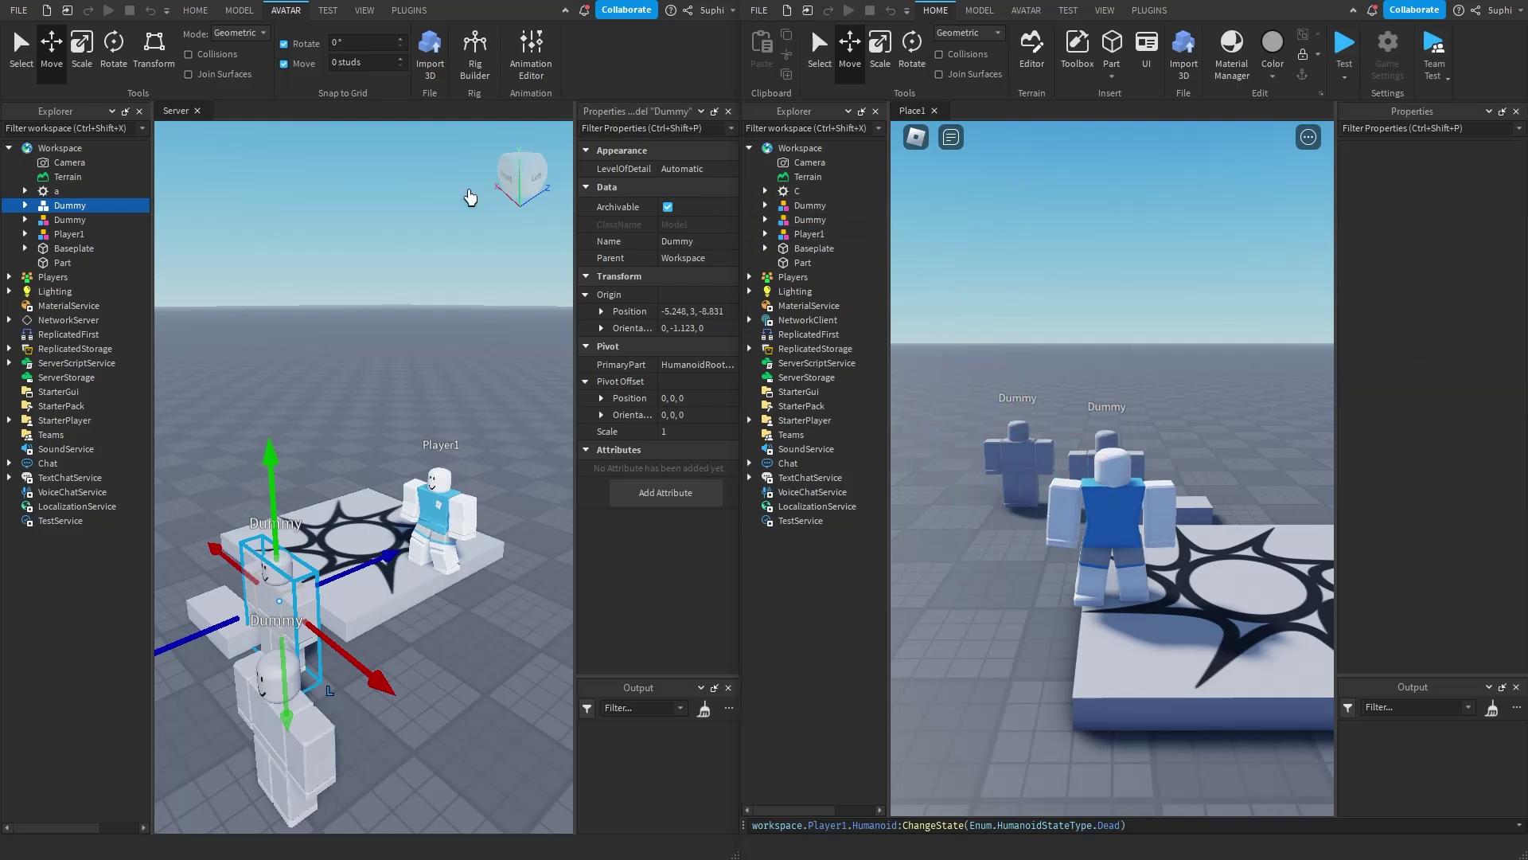
Delete the second Dummy on the server and move the remaining one beside Player1, to about X -10.3.
left_click(70, 219)
key("Delete")
left_click(70, 207)
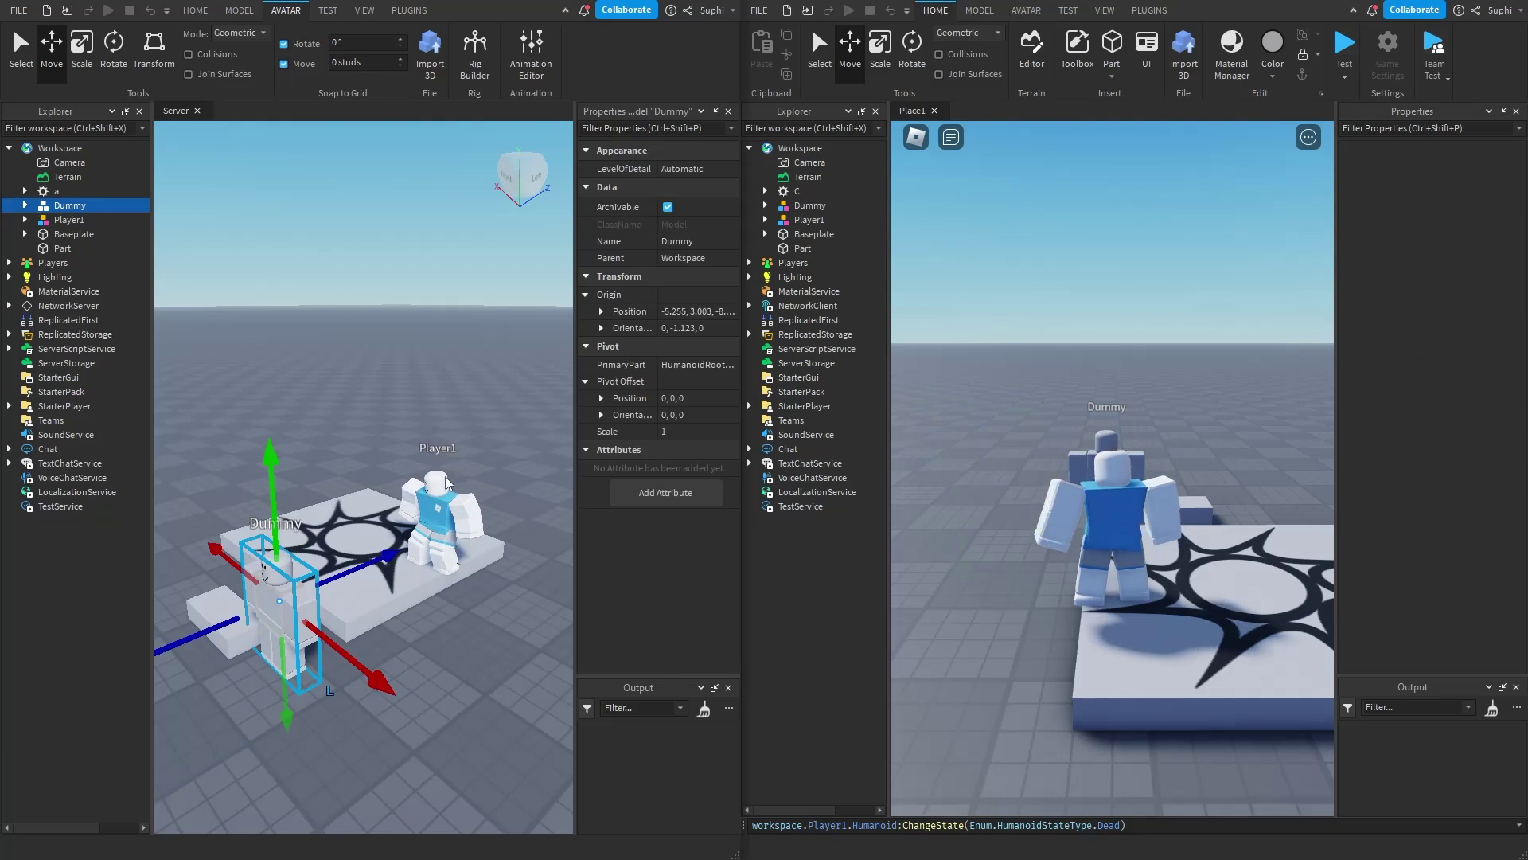
left_click_drag(346, 674, 405, 609)
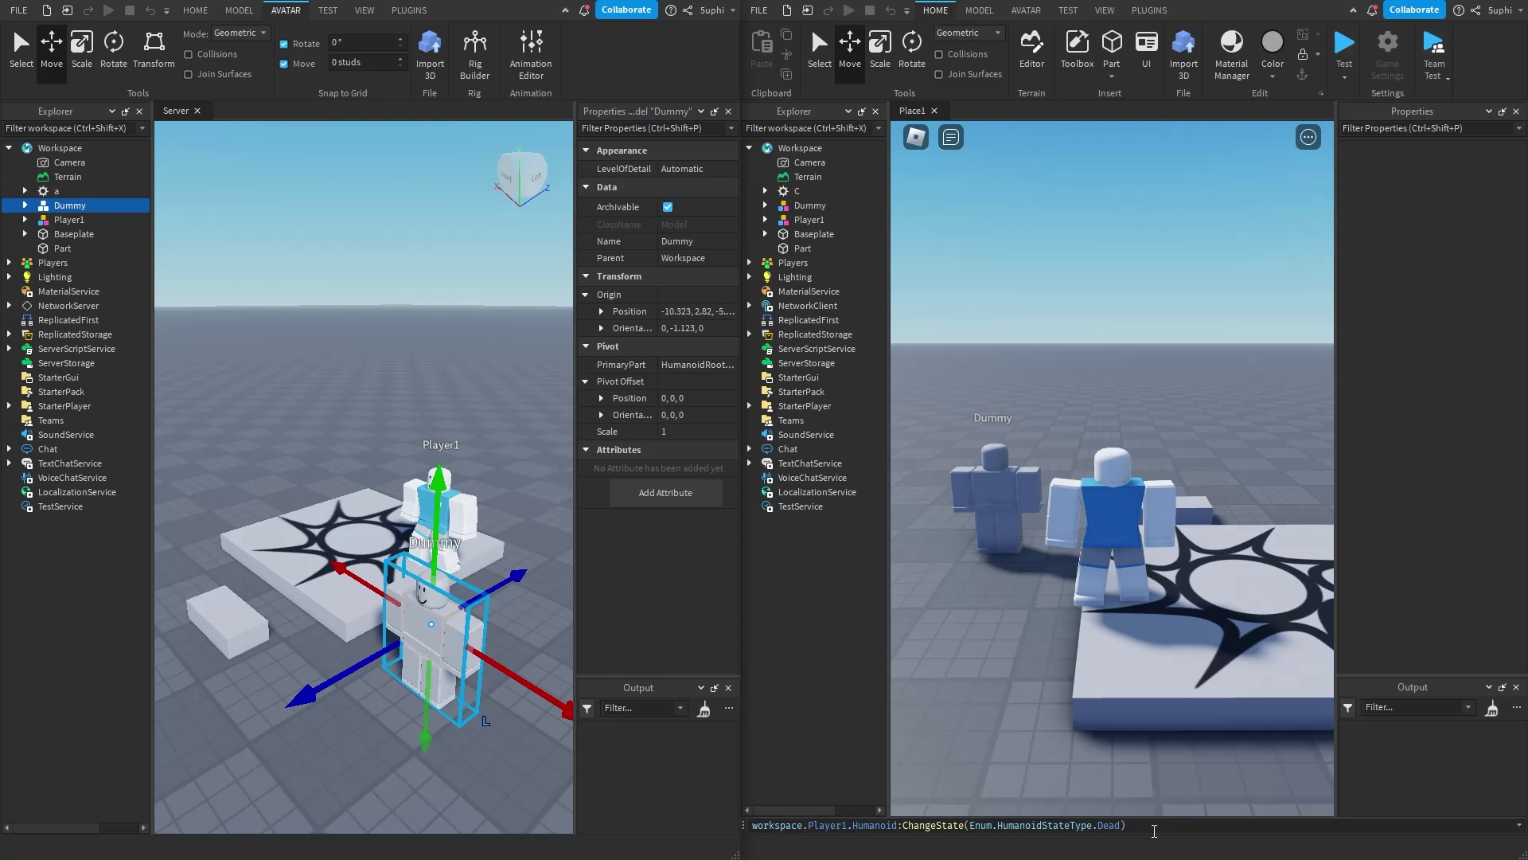
Run workspace.Dummy.Humanoid:ChangeState(Enum.HumanoidStateType.Dead) from the client's command bar.
left_click(845, 817)
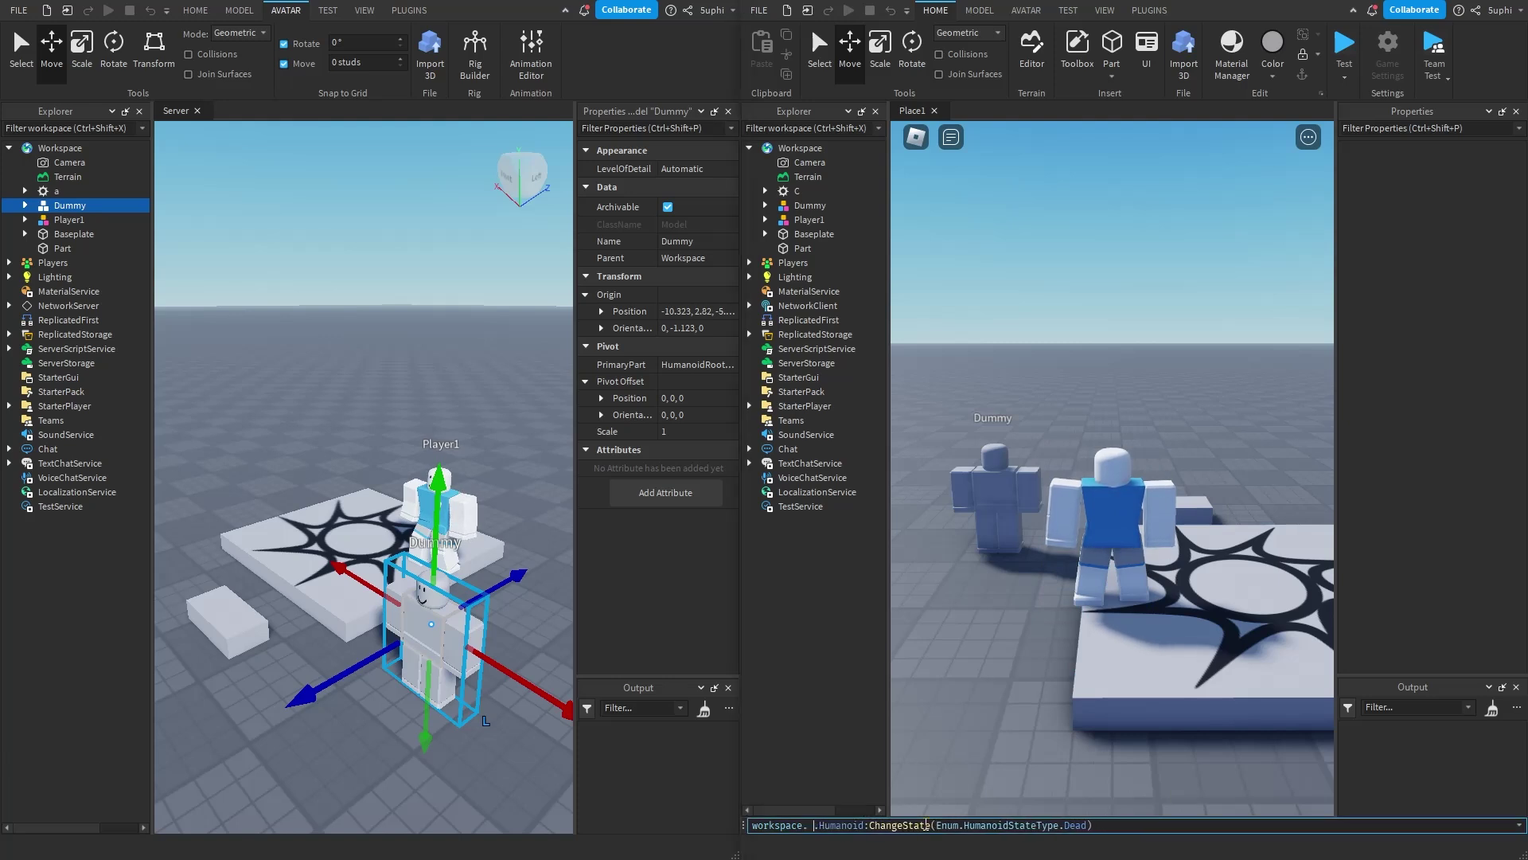
type("Dummy")
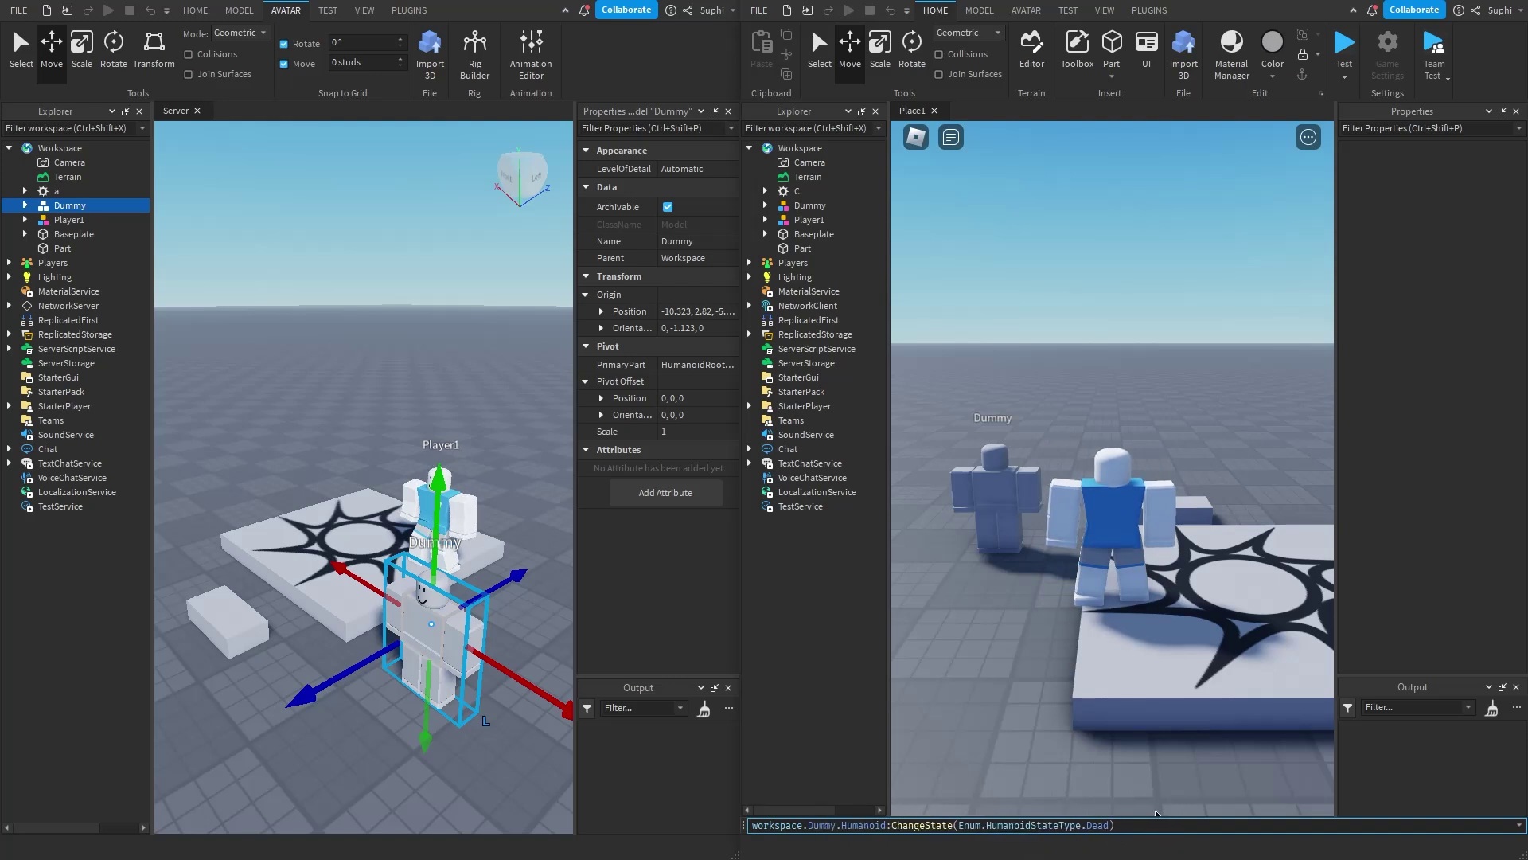
key("Return")
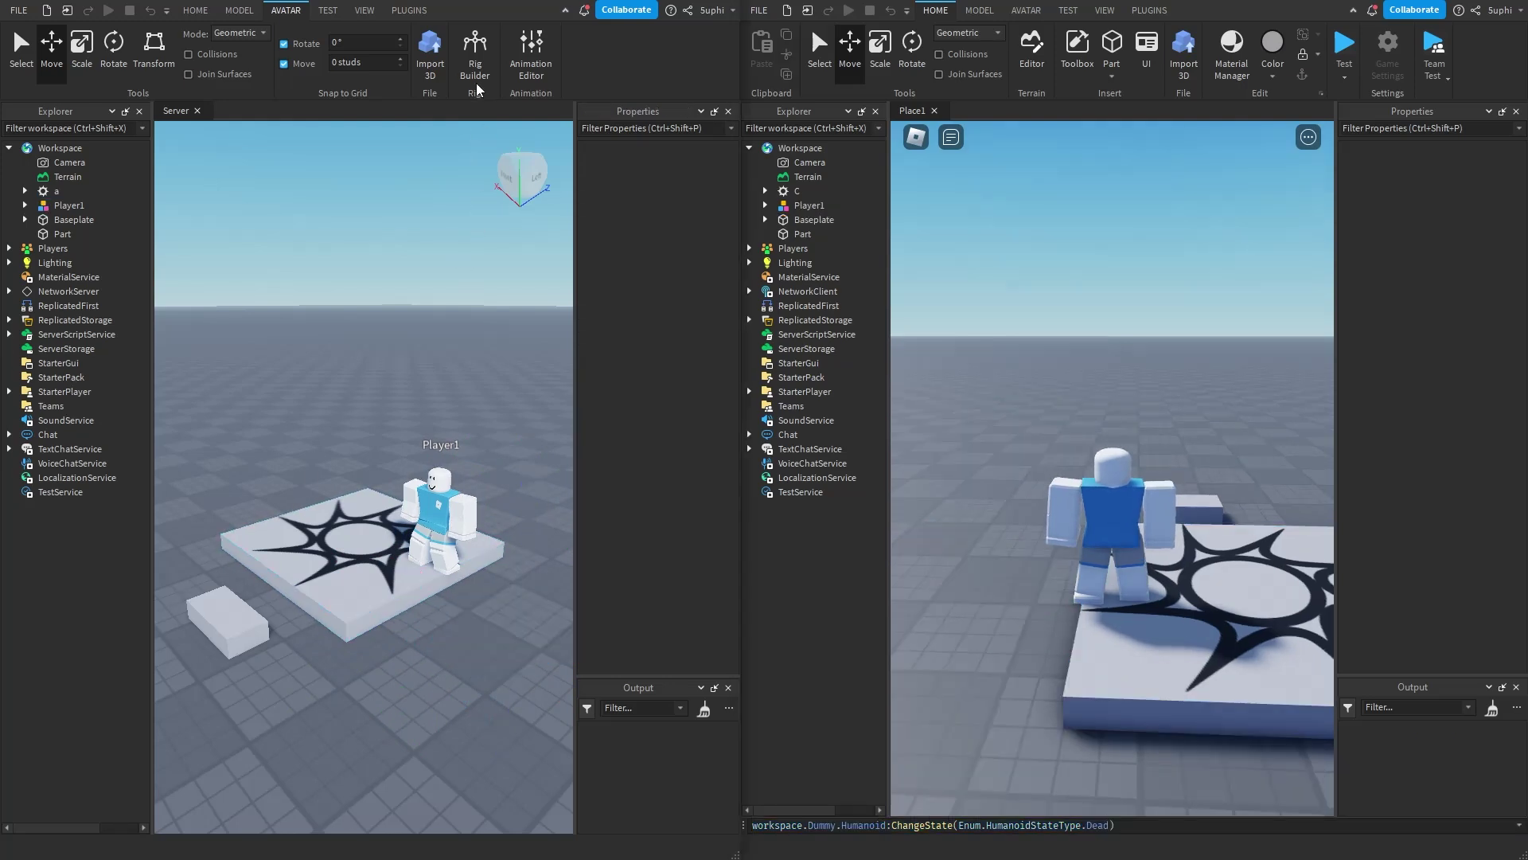
Insert a new Dummy rig on the server and unanchor its HumanoidRootPart.
left_click(475, 56)
left_click(347, 429)
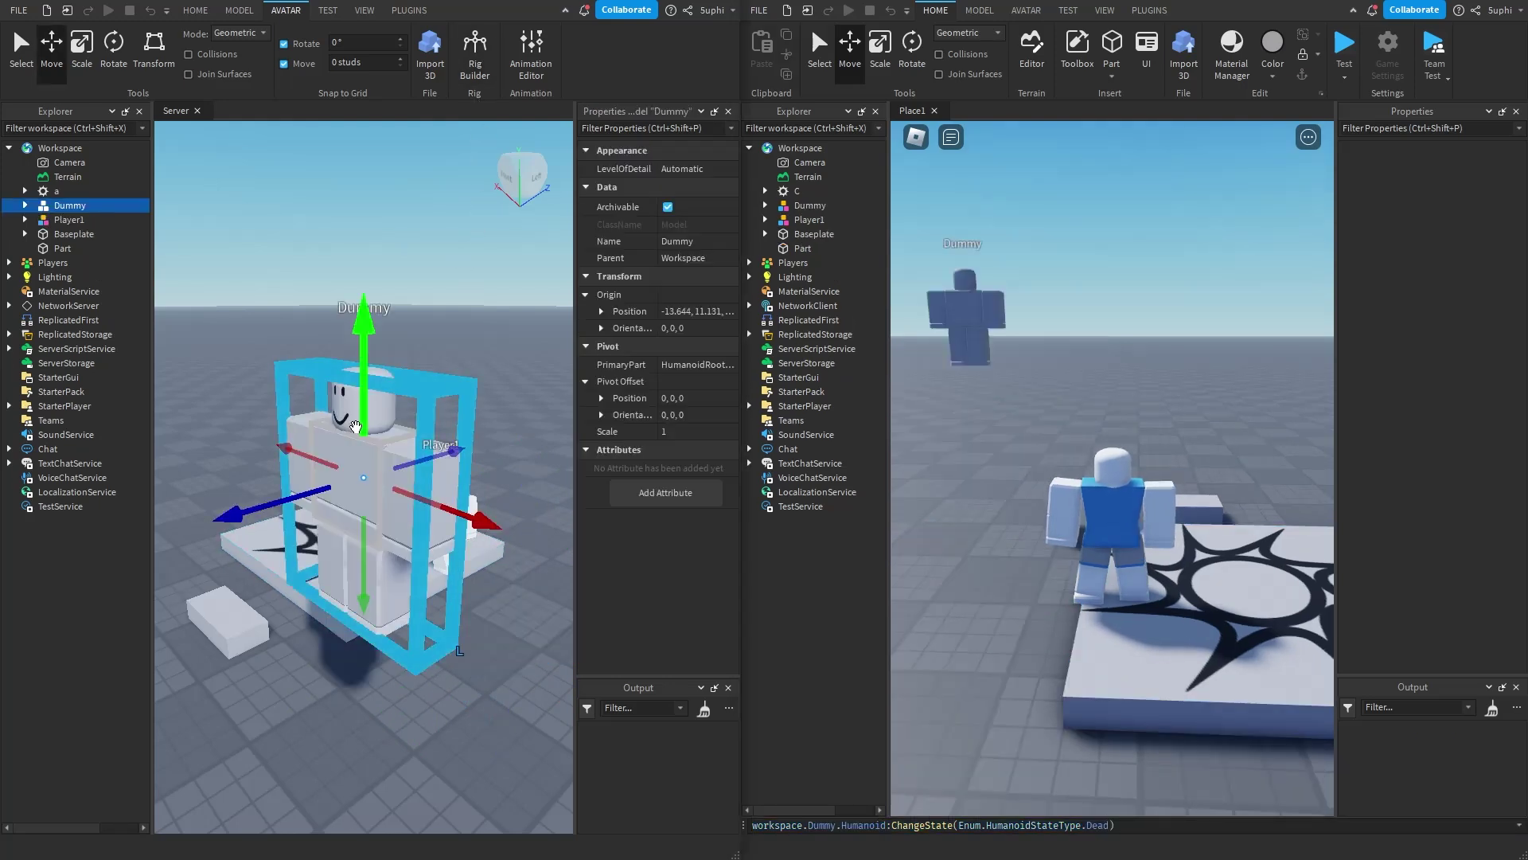
left_click(24, 206)
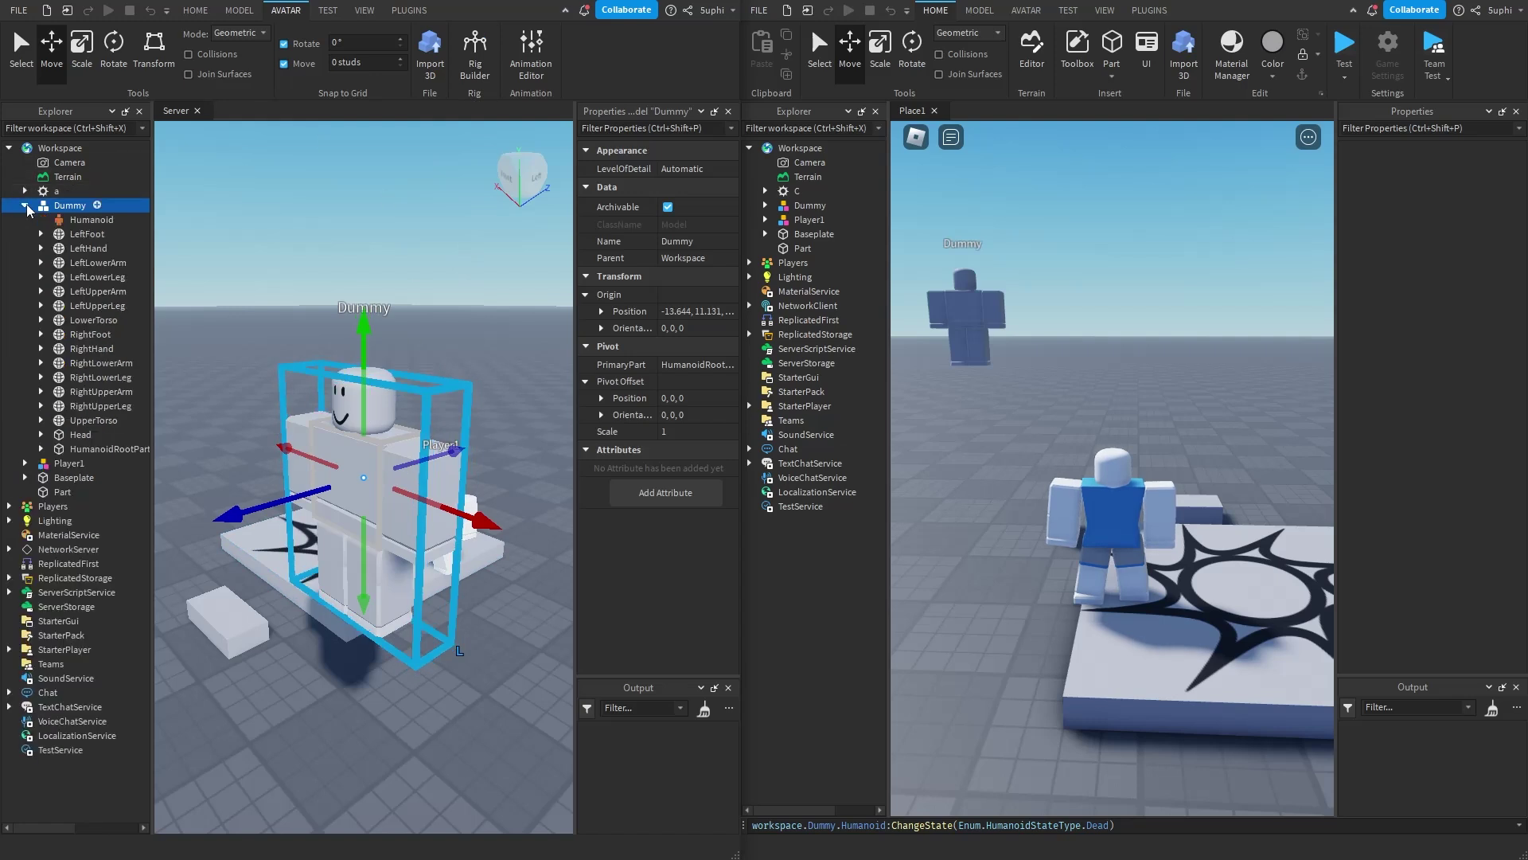
left_click(104, 448)
scroll(691, 400, "down", 1)
scroll(691, 399, "down", 3)
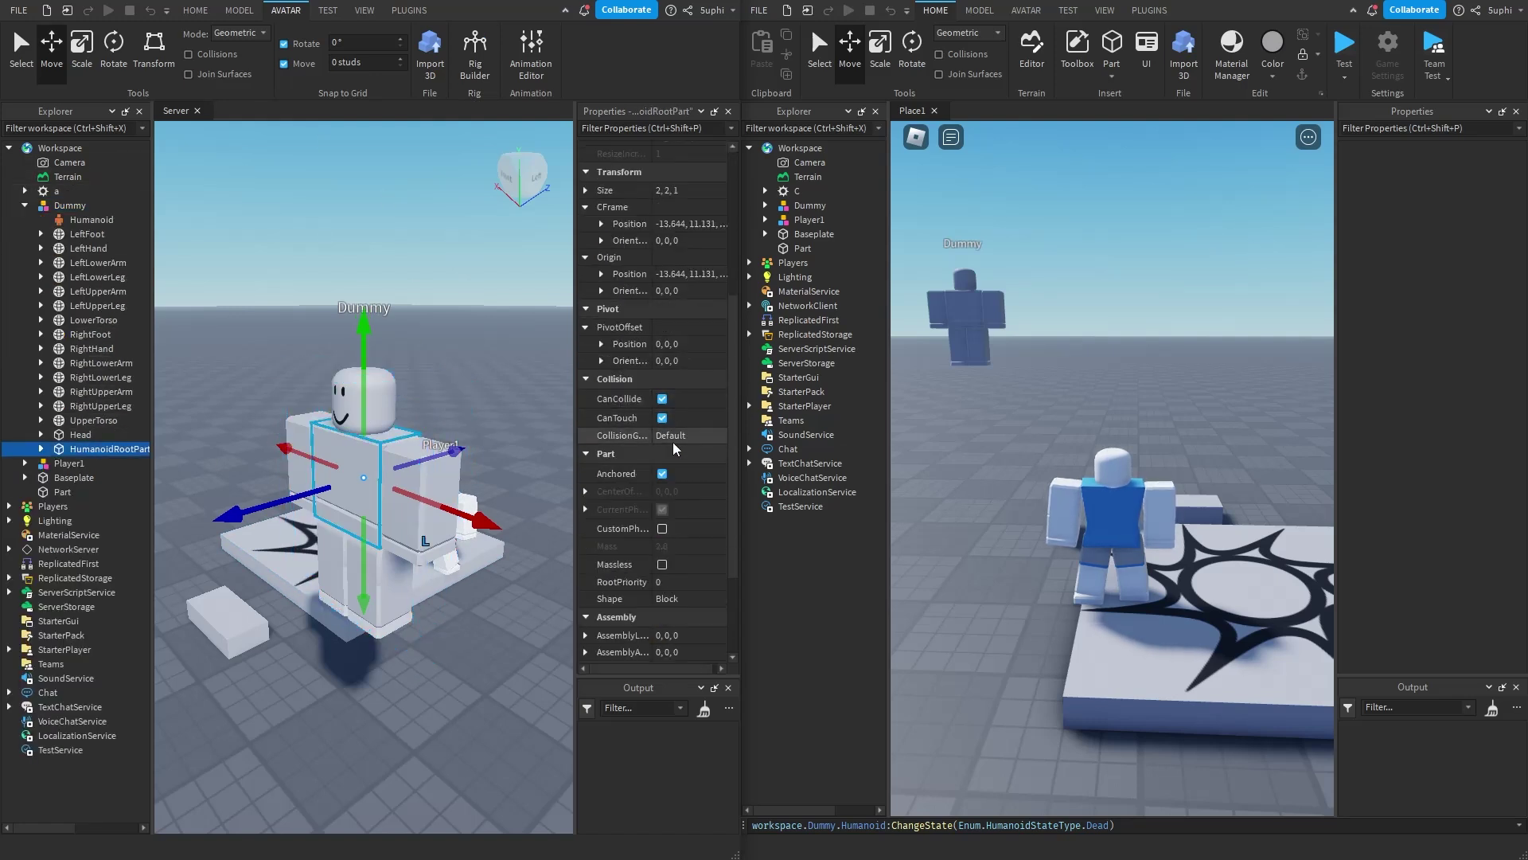
left_click(662, 473)
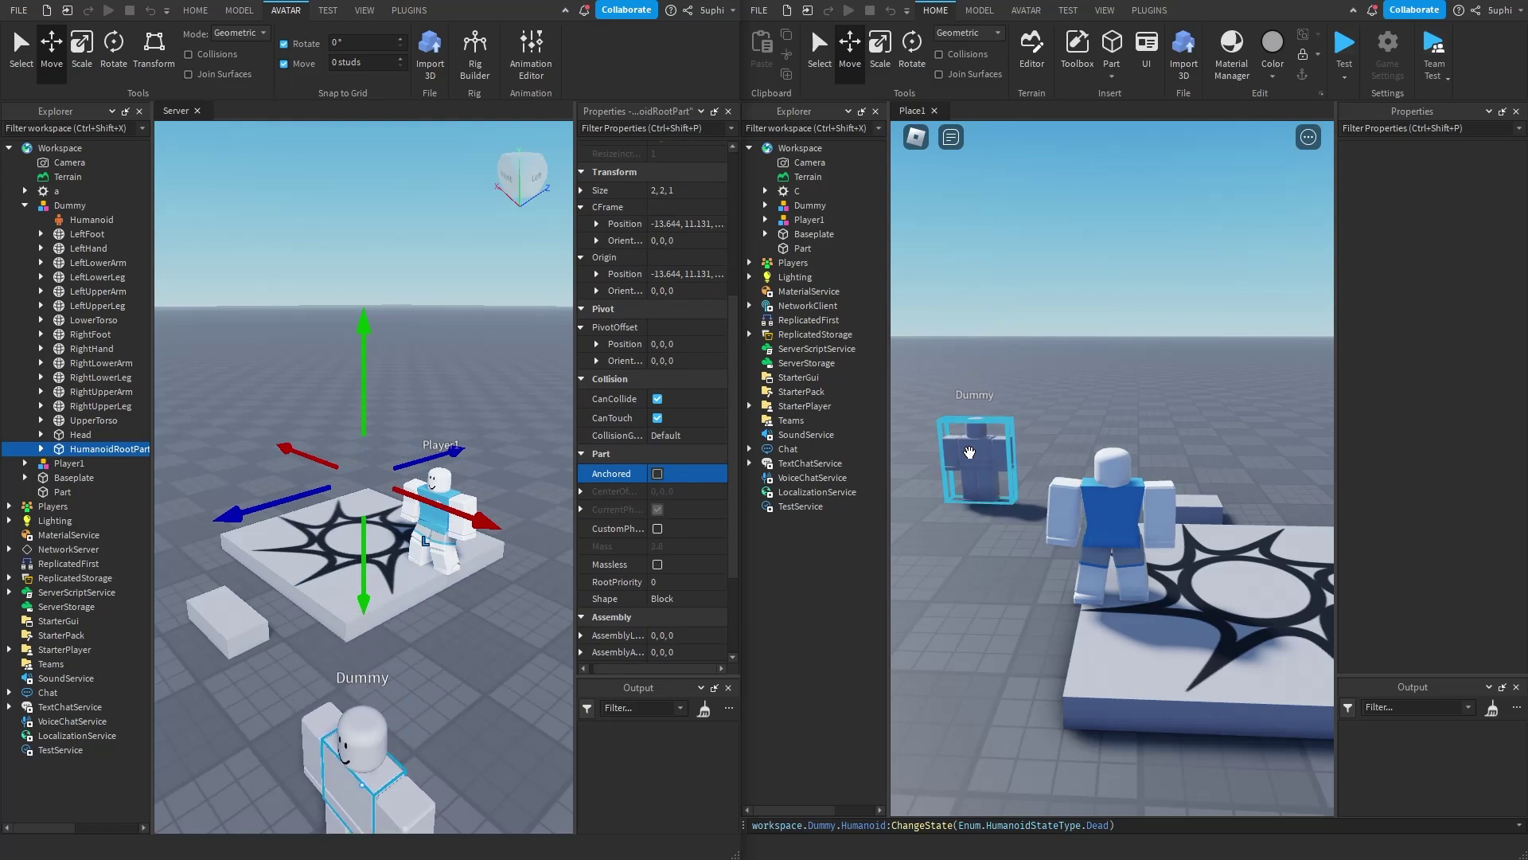
Move the unanchored Dummy on the client to about X -10.0, Z -11.6.
left_click(977, 454)
left_click_drag(1062, 462, 1117, 454)
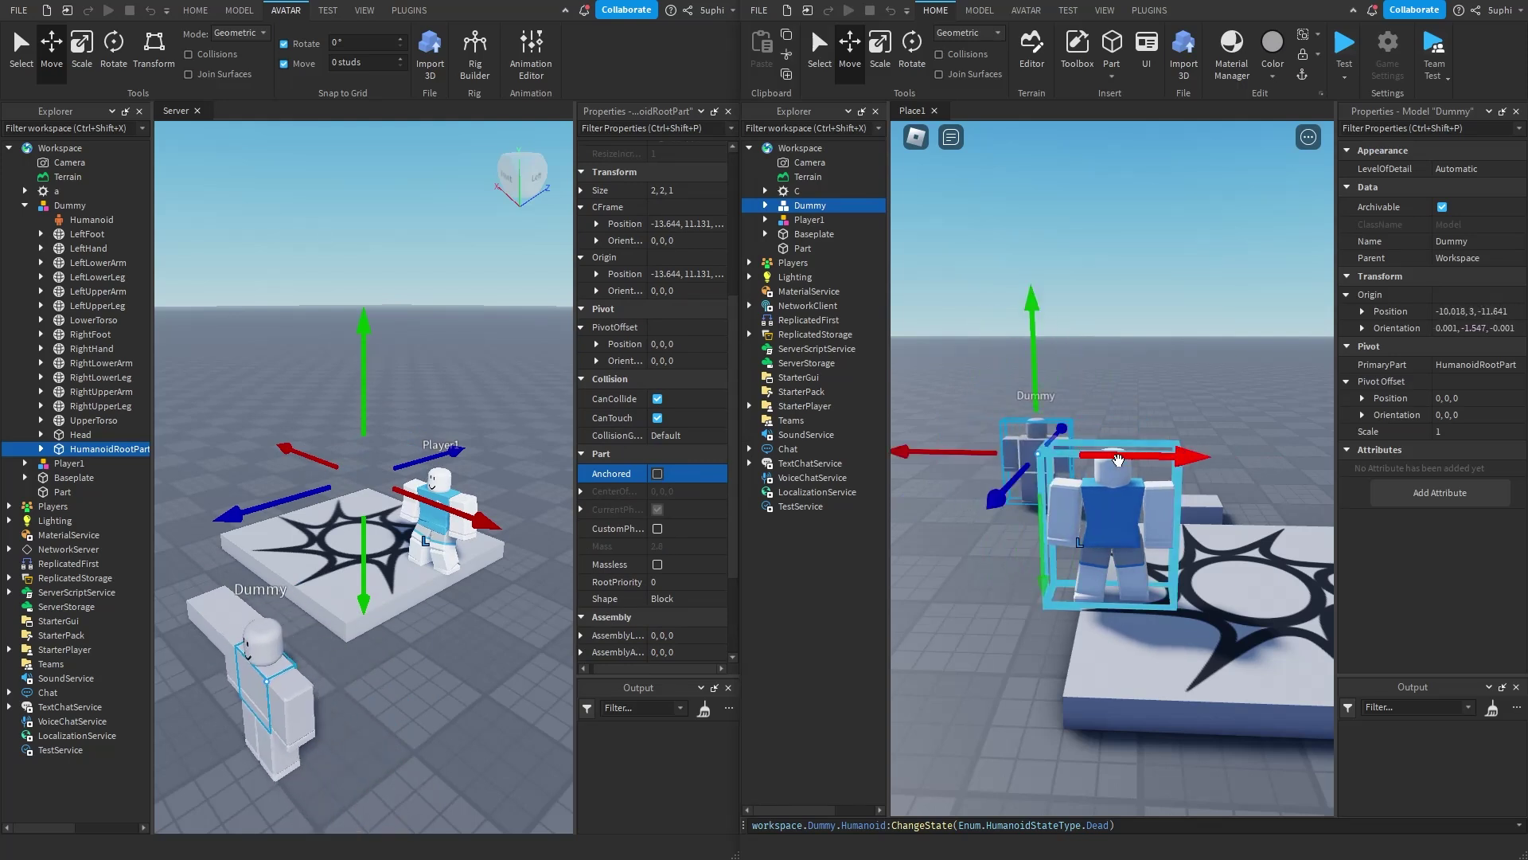
Show the server's command bar and run workspace.Dummy.HumanoidRootPart:SetNetworkOwner(nil).
left_click(363, 10)
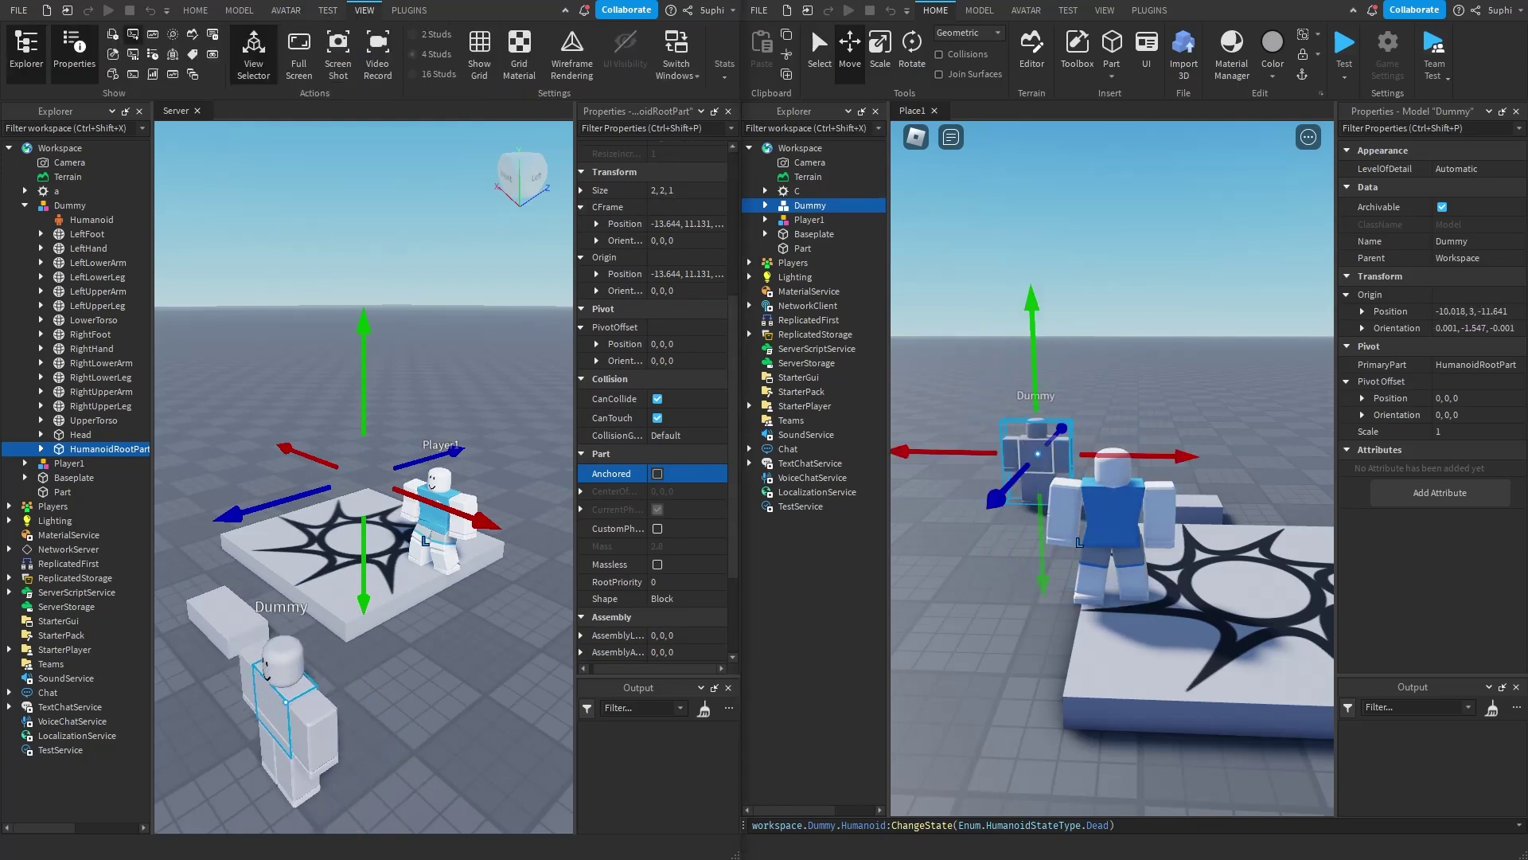
left_click(133, 76)
left_click(43, 828)
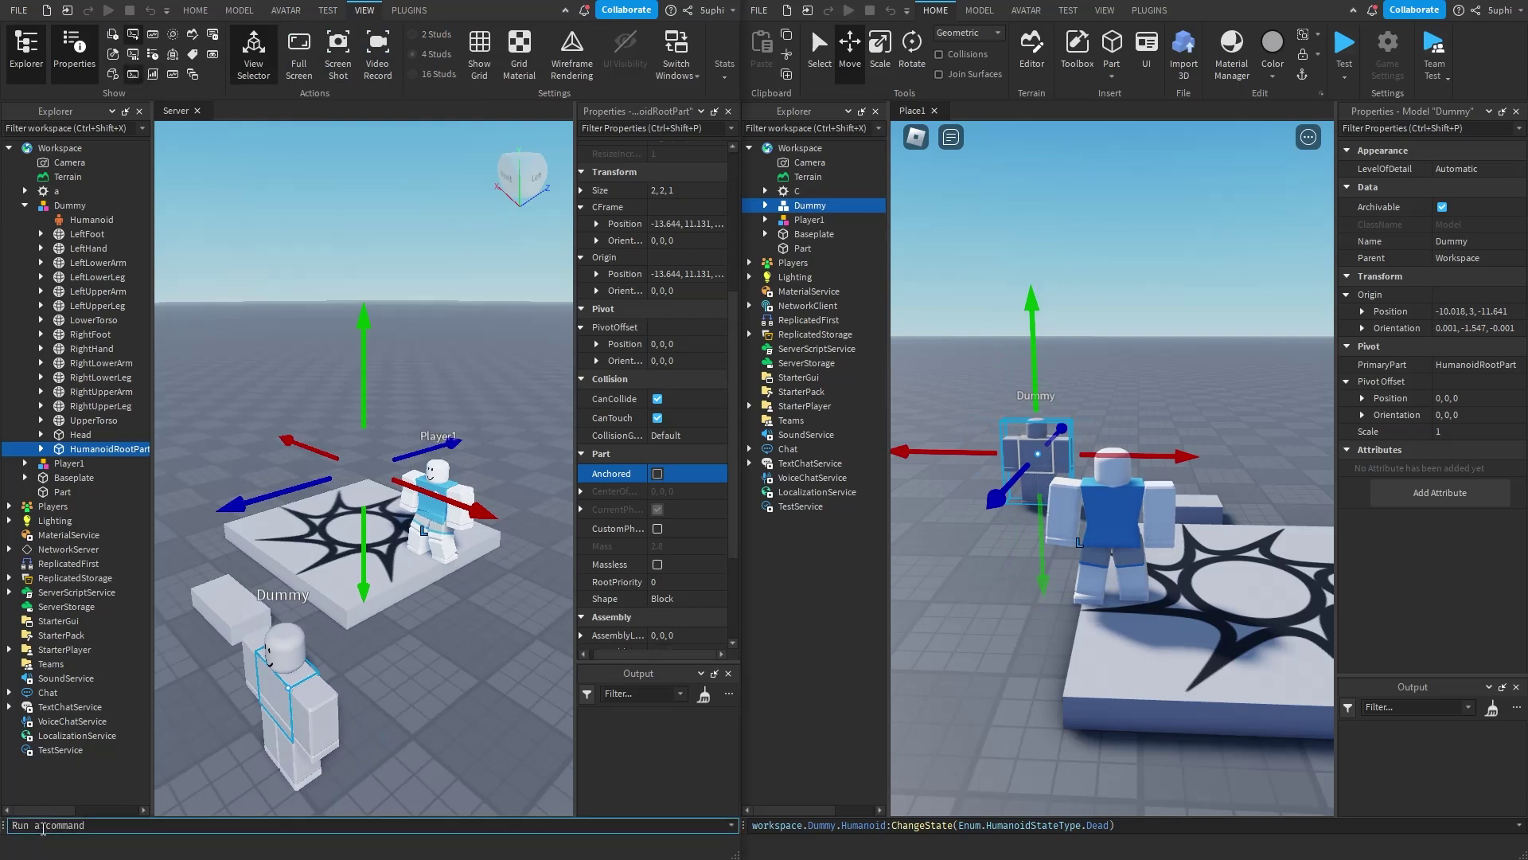
type("workspace.Dummy.HumanoidRootPart:Set")
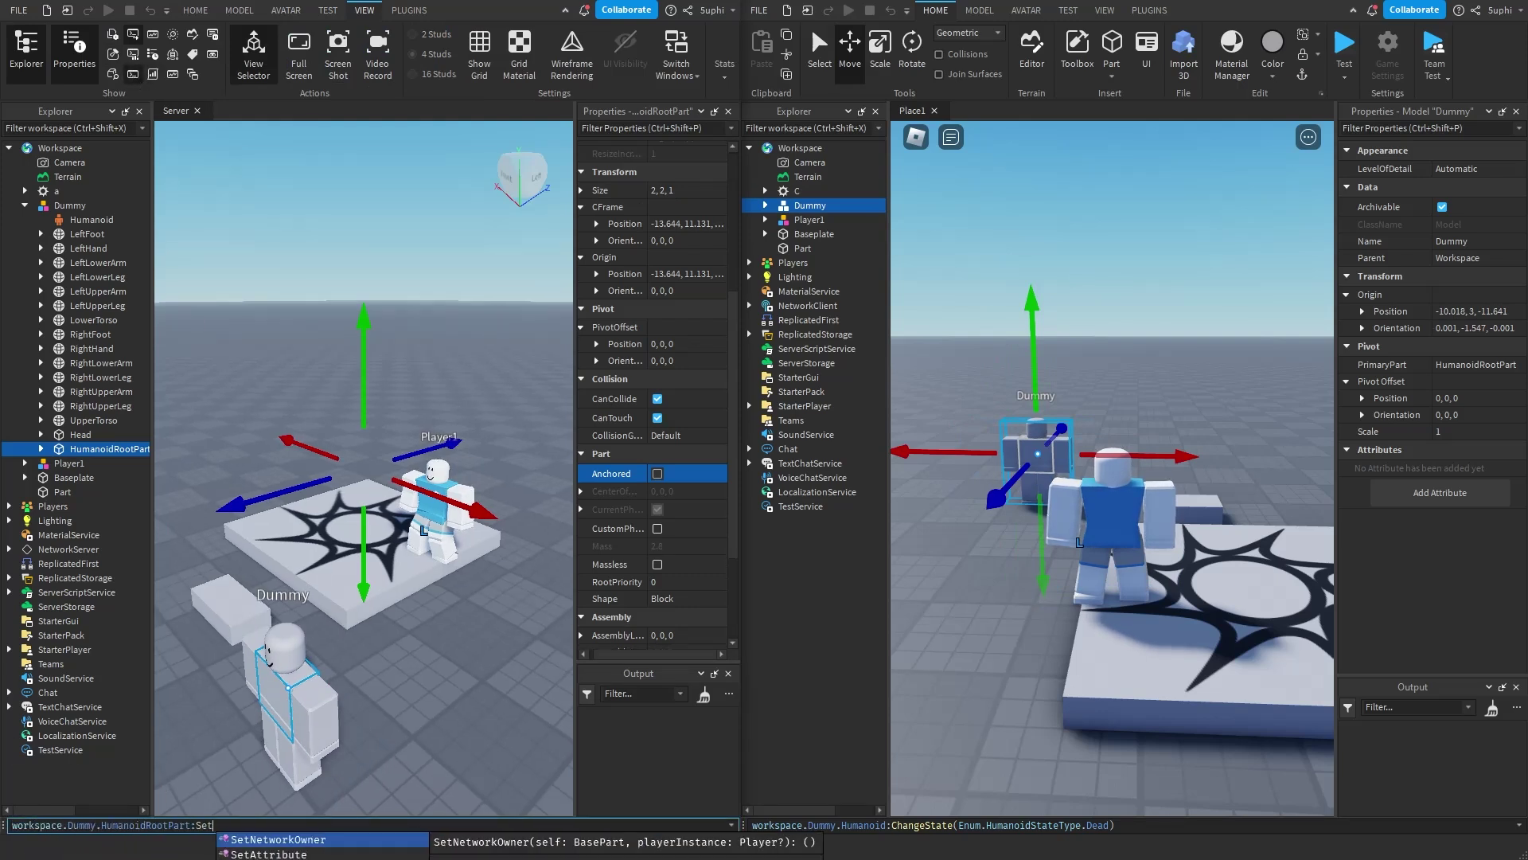
type("NetworkOwner(nil)")
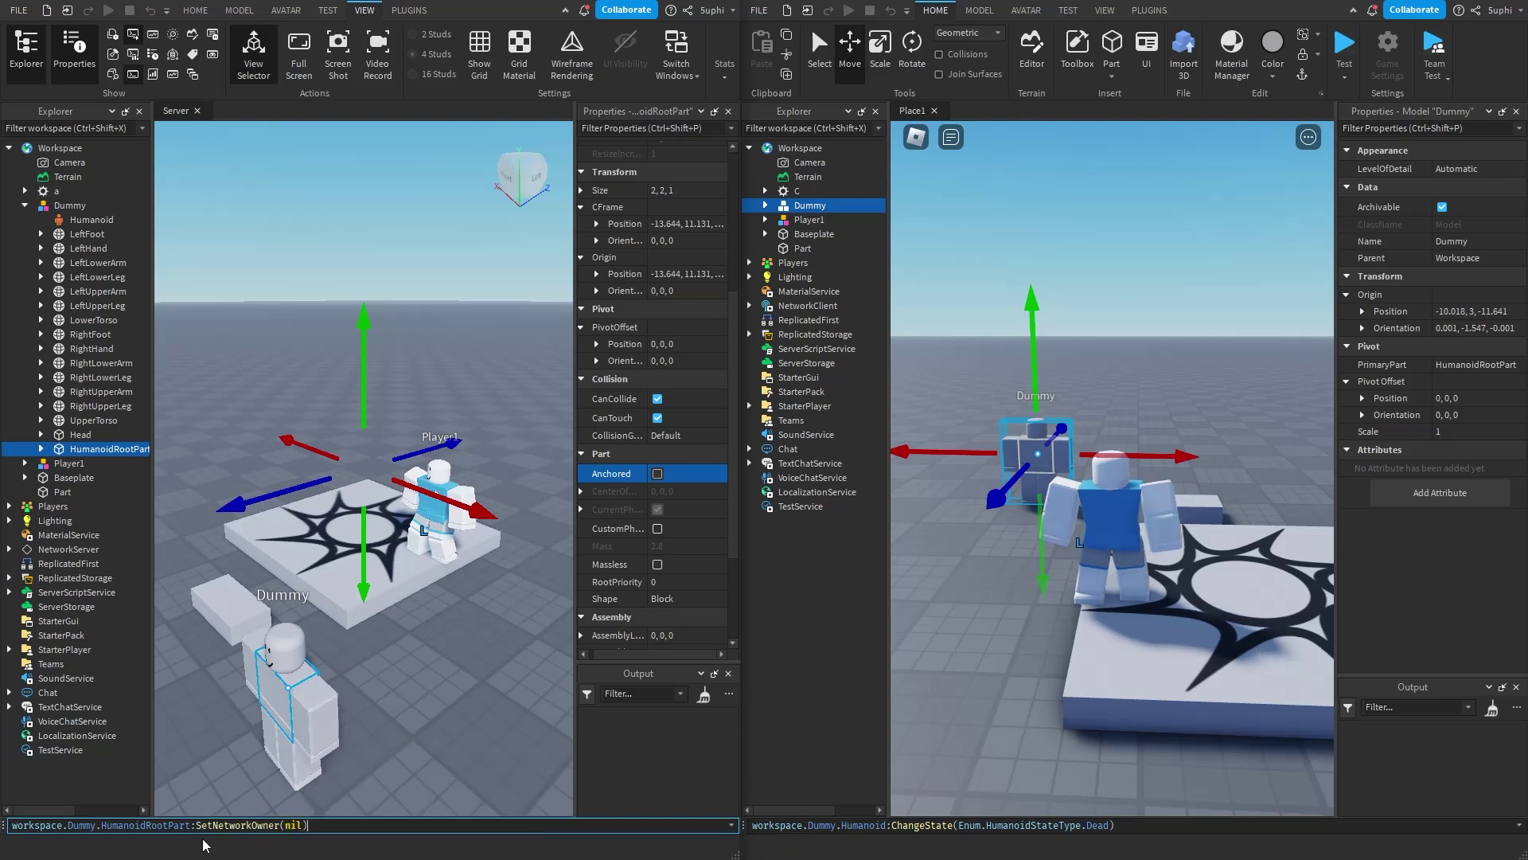
left_click_drag(221, 828, 280, 825)
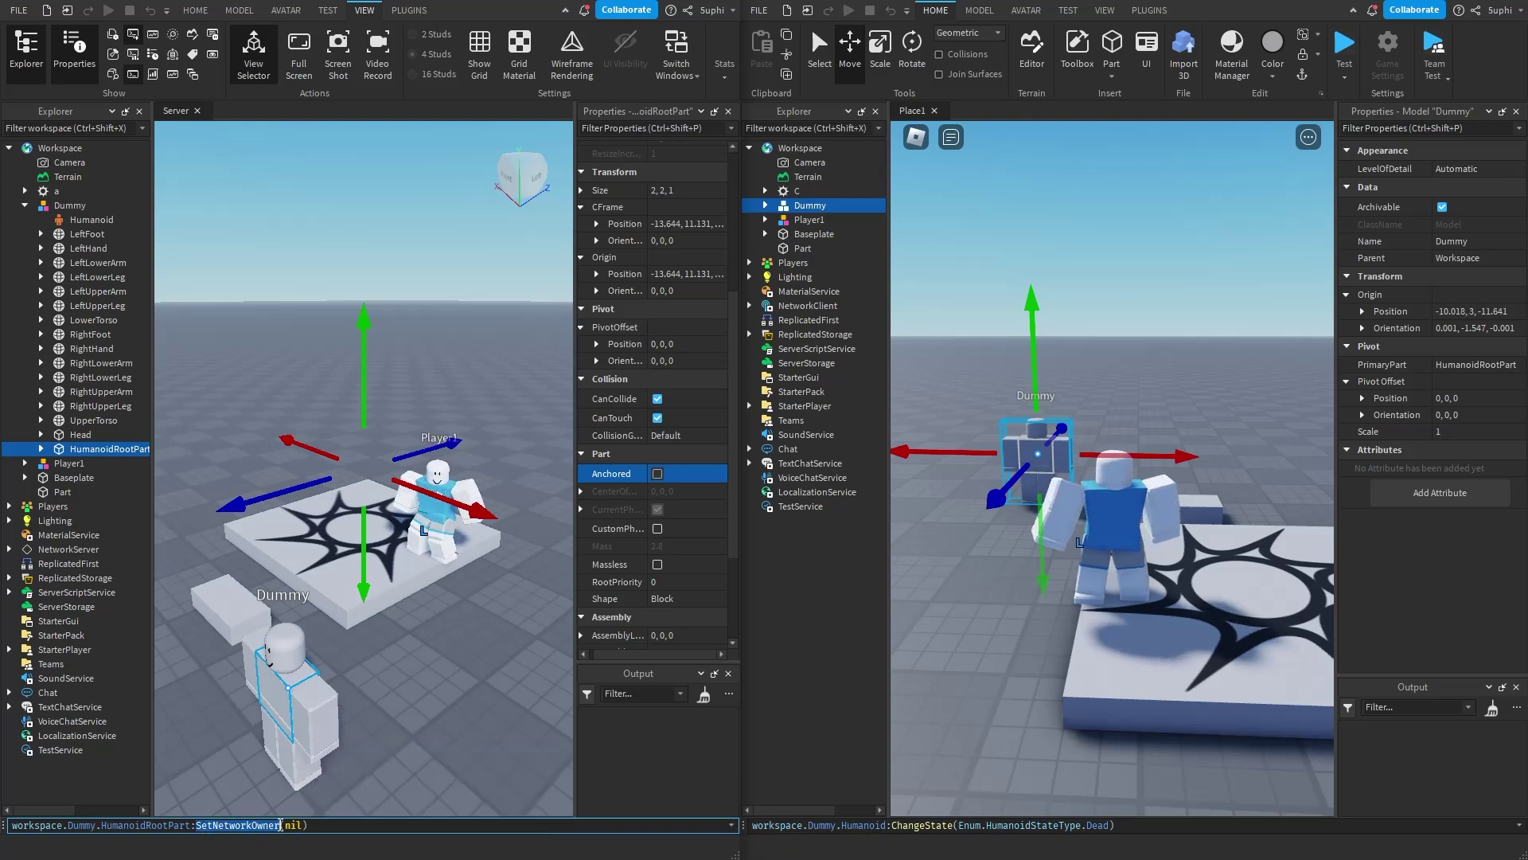
left_click(284, 825)
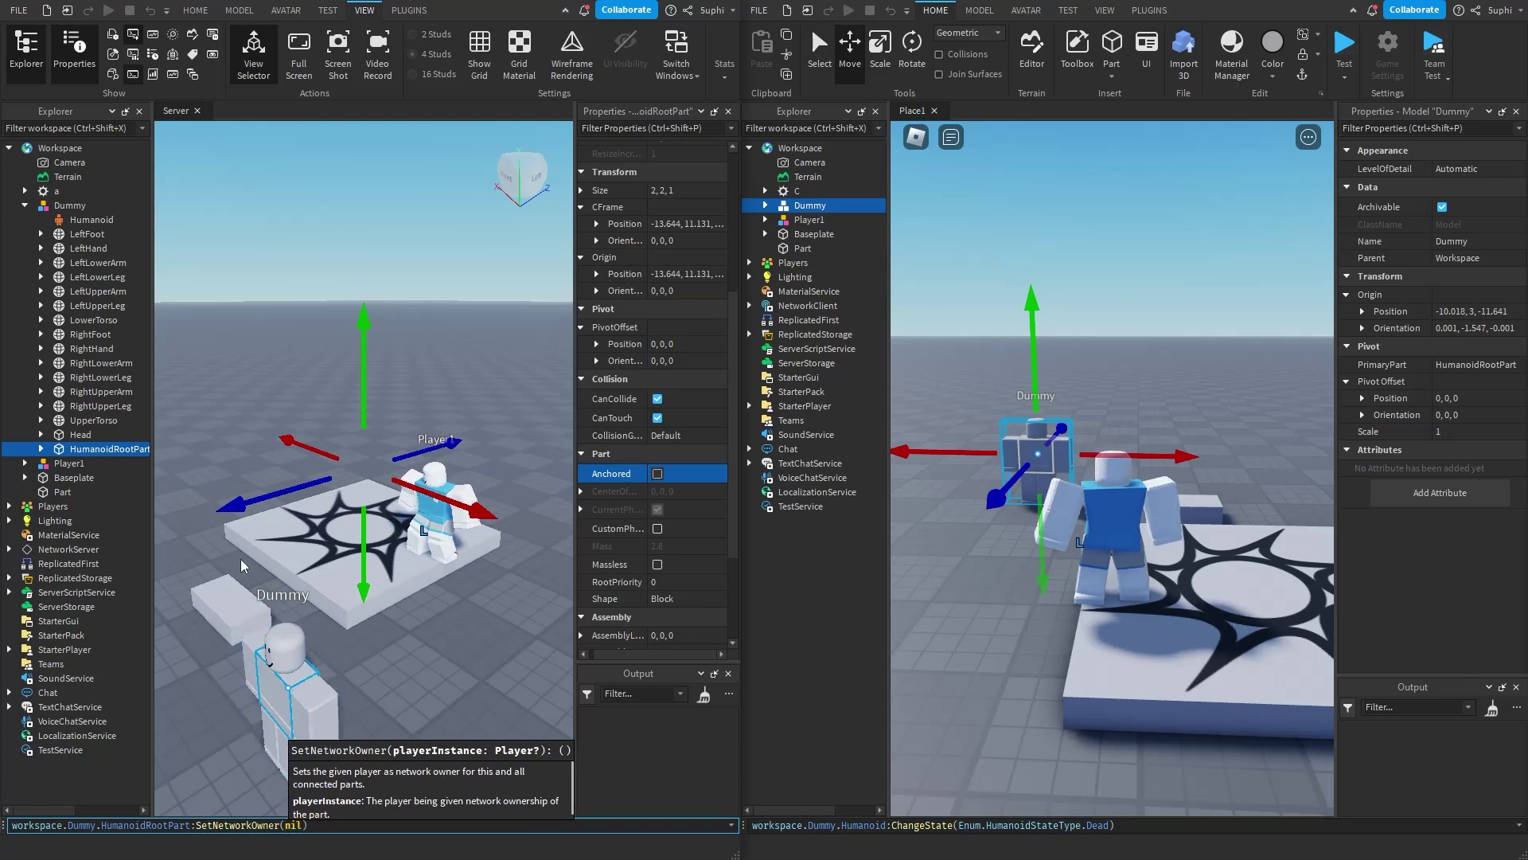
left_click(327, 828)
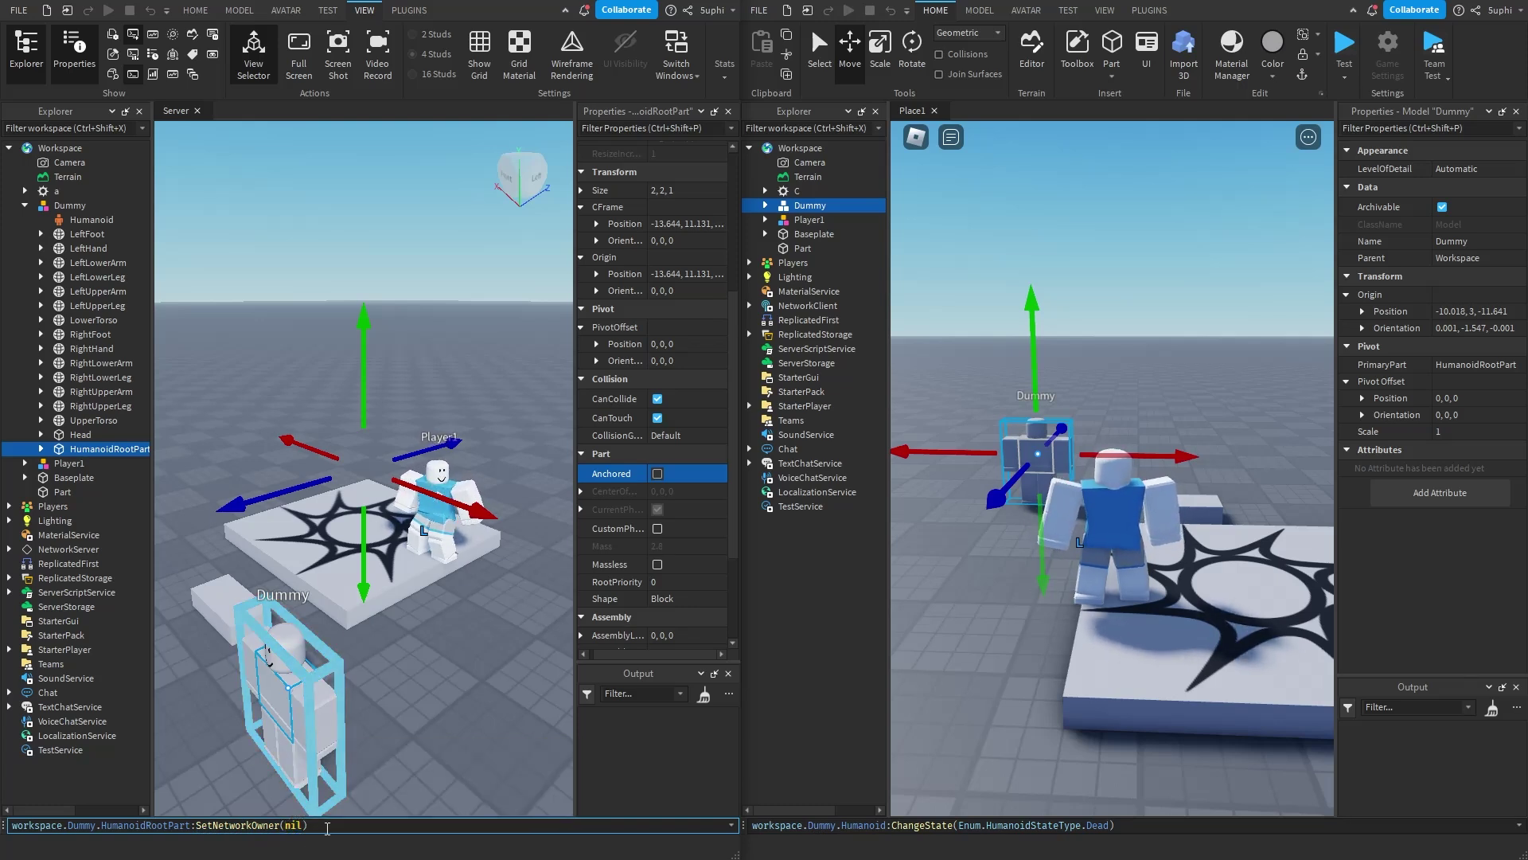
key("Return")
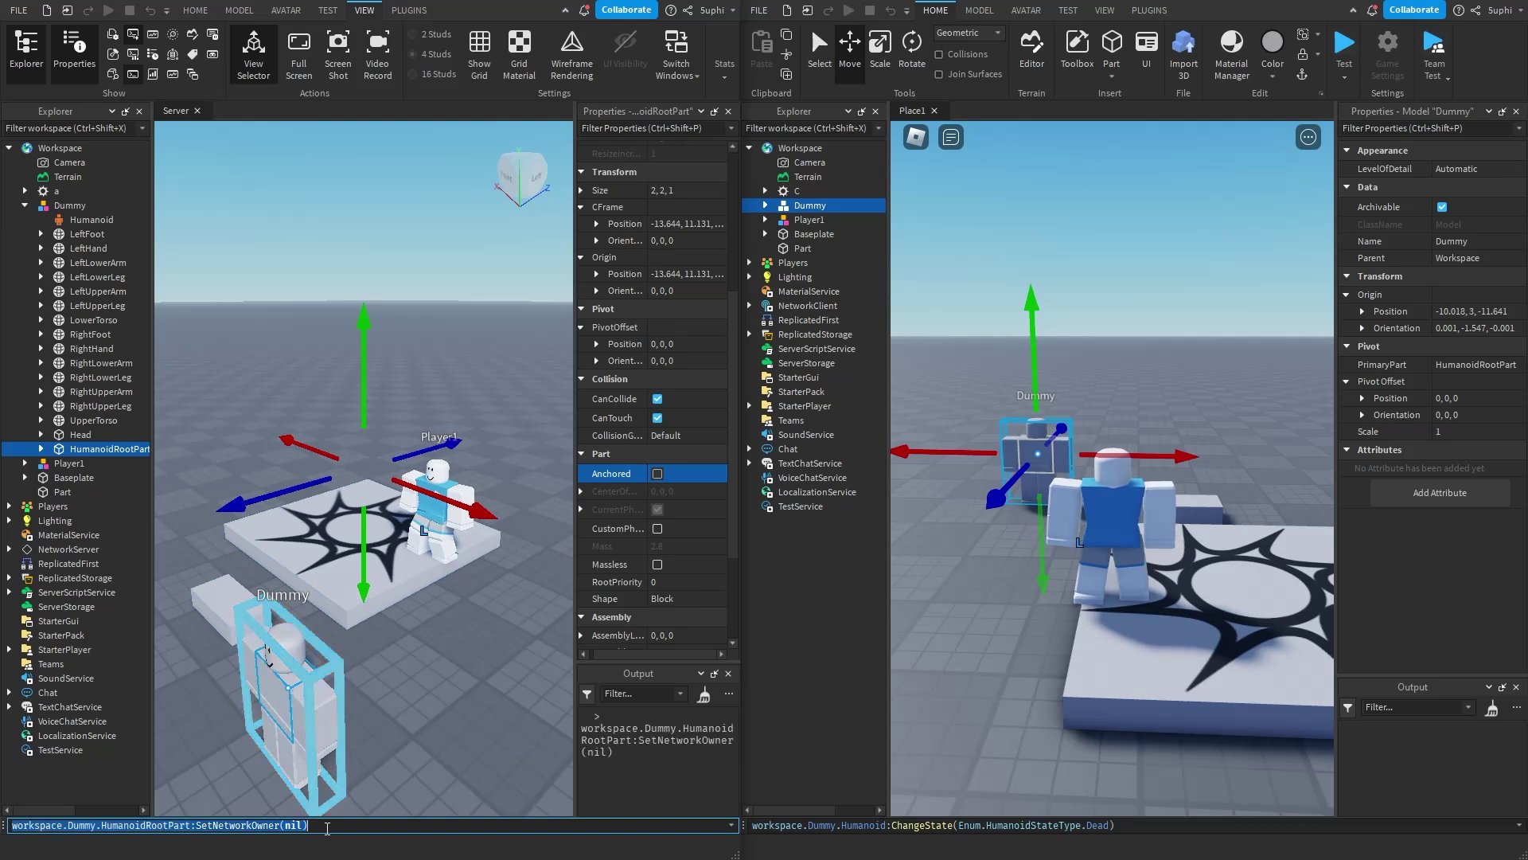
Move the Dummy on the client to about X -9.6 and on the server to about X -9.1, Z -7.1.
left_click(70, 205)
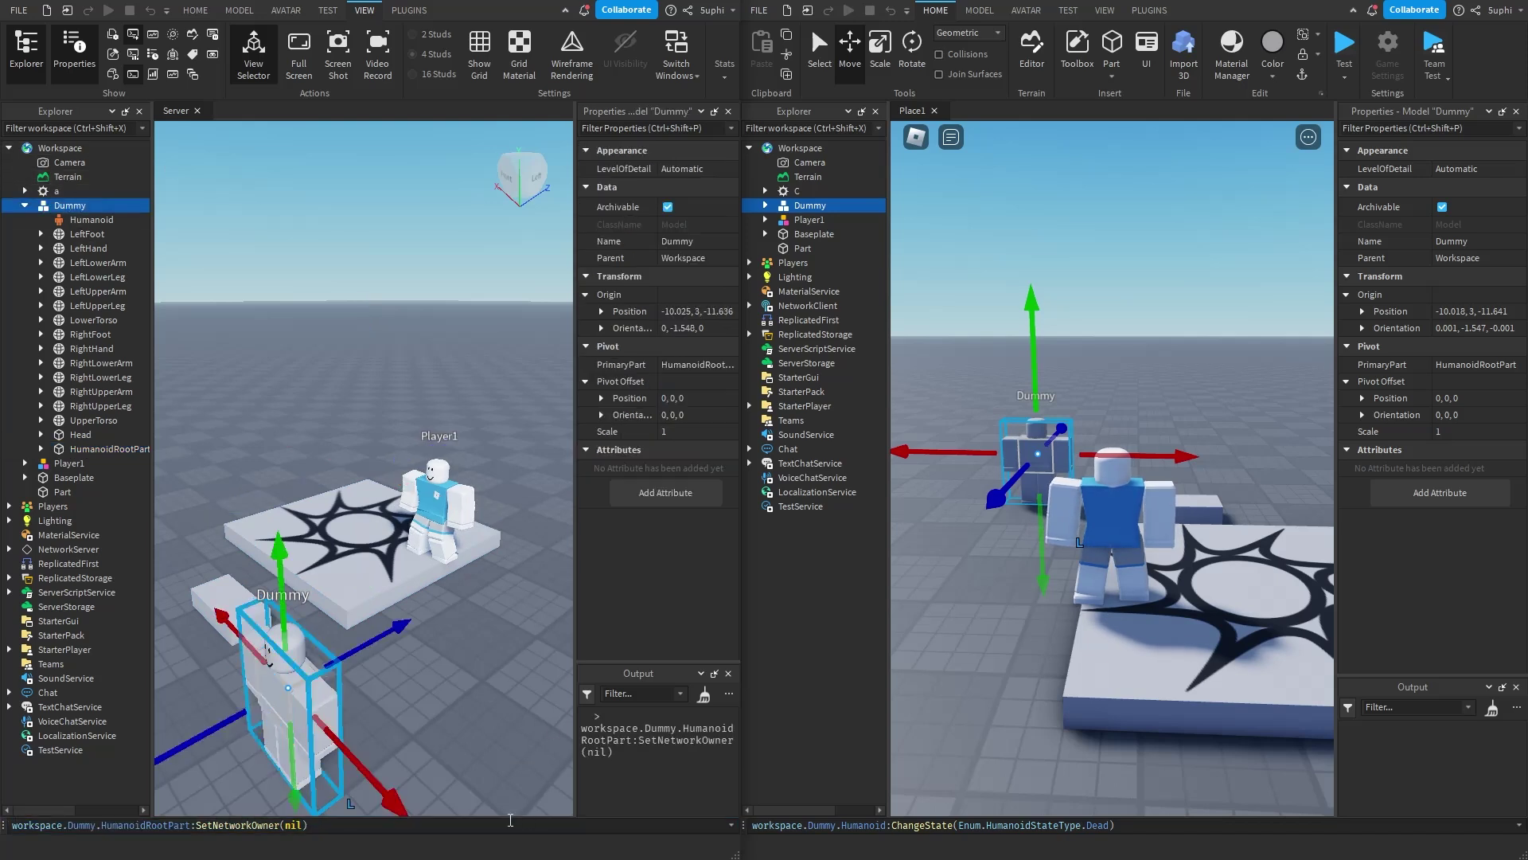
mouse_move(1128, 462)
left_mouse_down()
mouse_move(1158, 459)
mouse_move(1115, 451)
left_mouse_up()
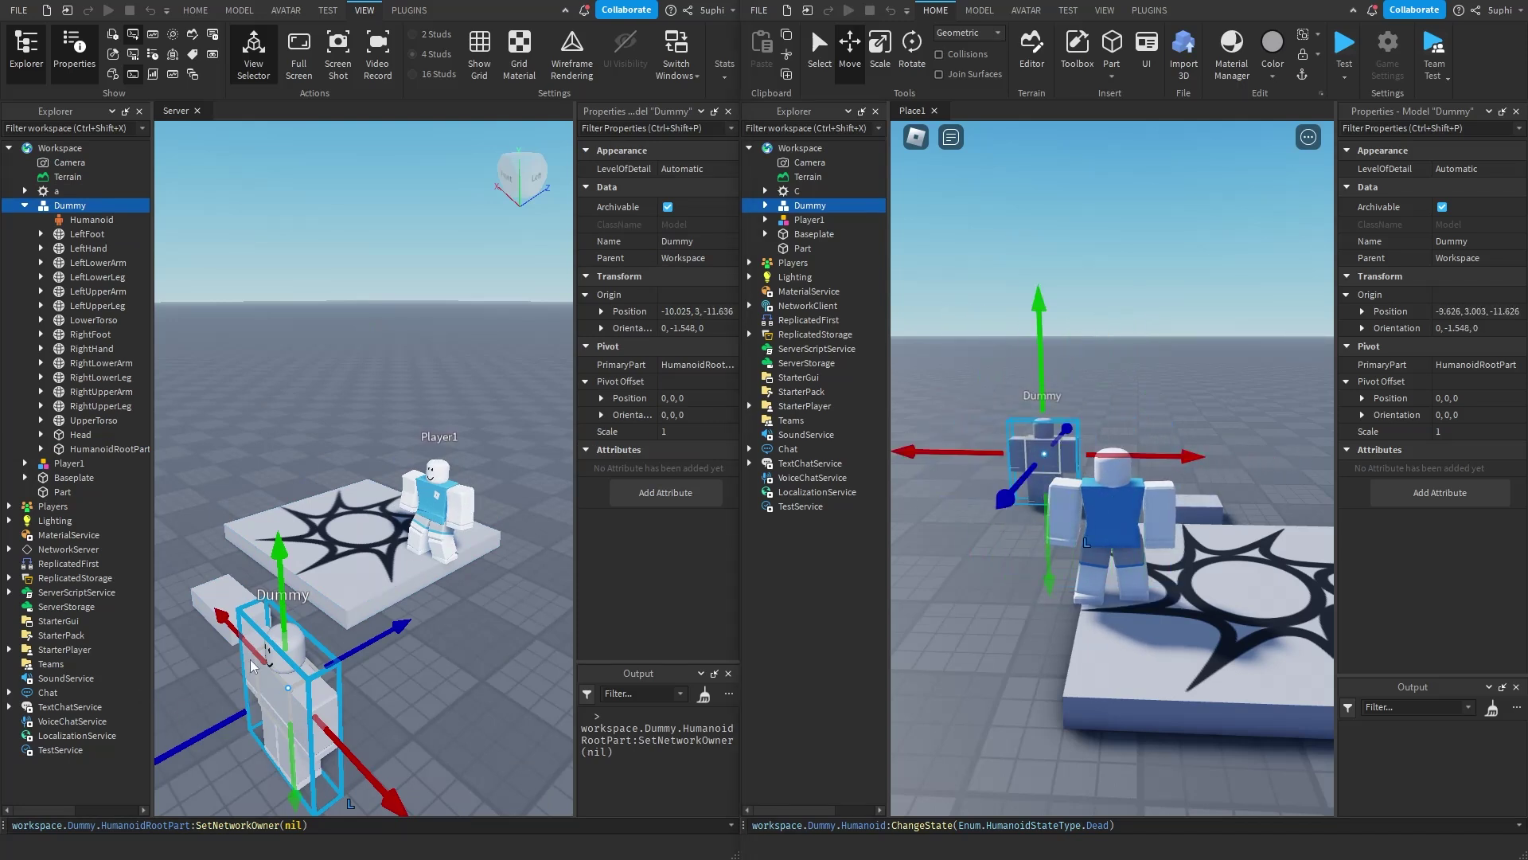
left_click_drag(221, 719, 320, 645)
left_click_drag(507, 709, 487, 697)
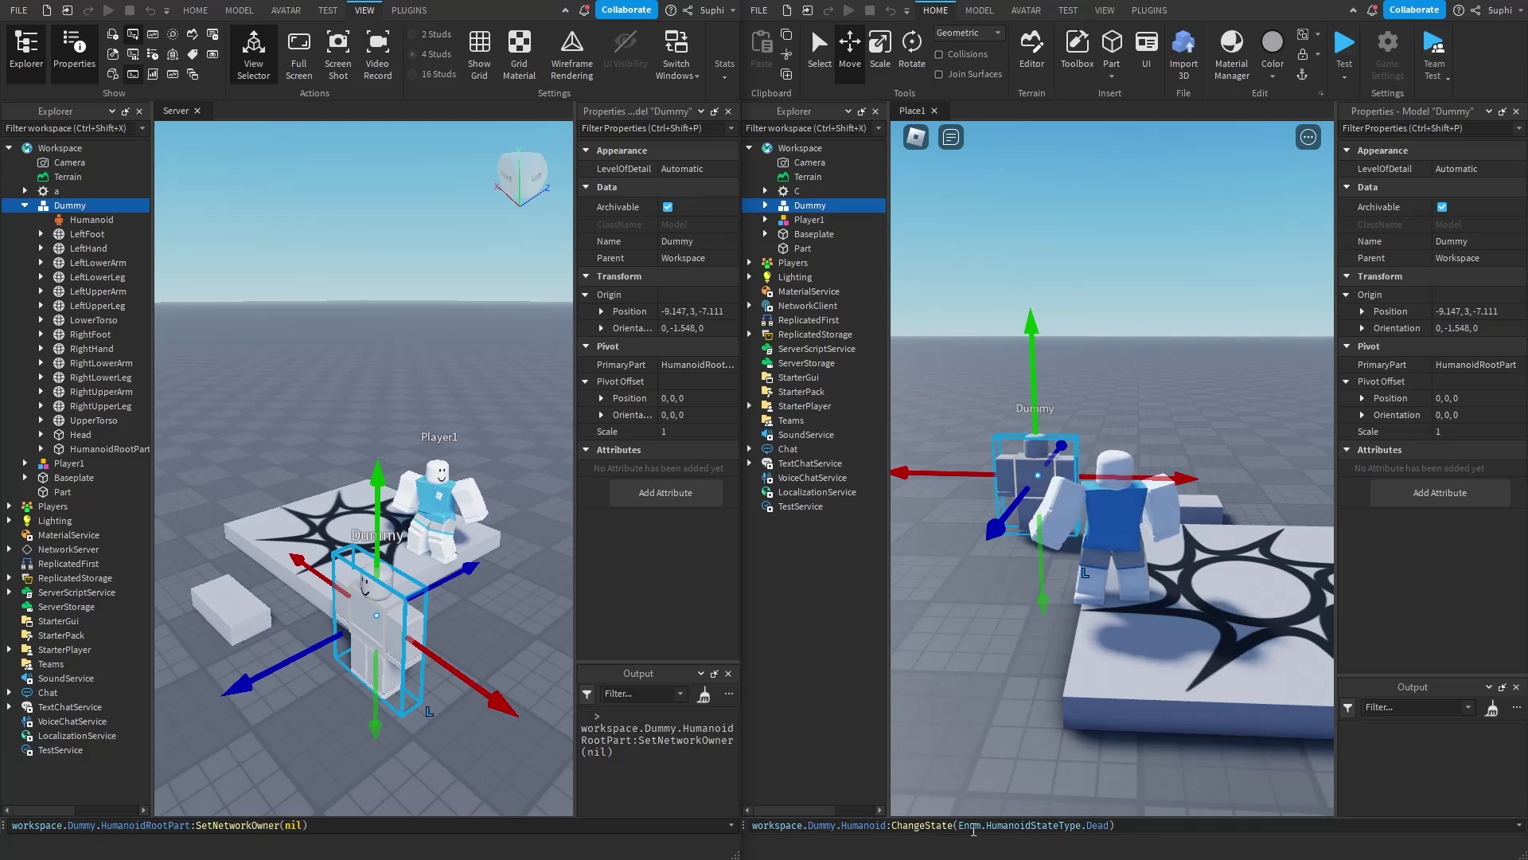
Rerun the Dead state change from the client on the server-owned Dummy.
left_click(1148, 829)
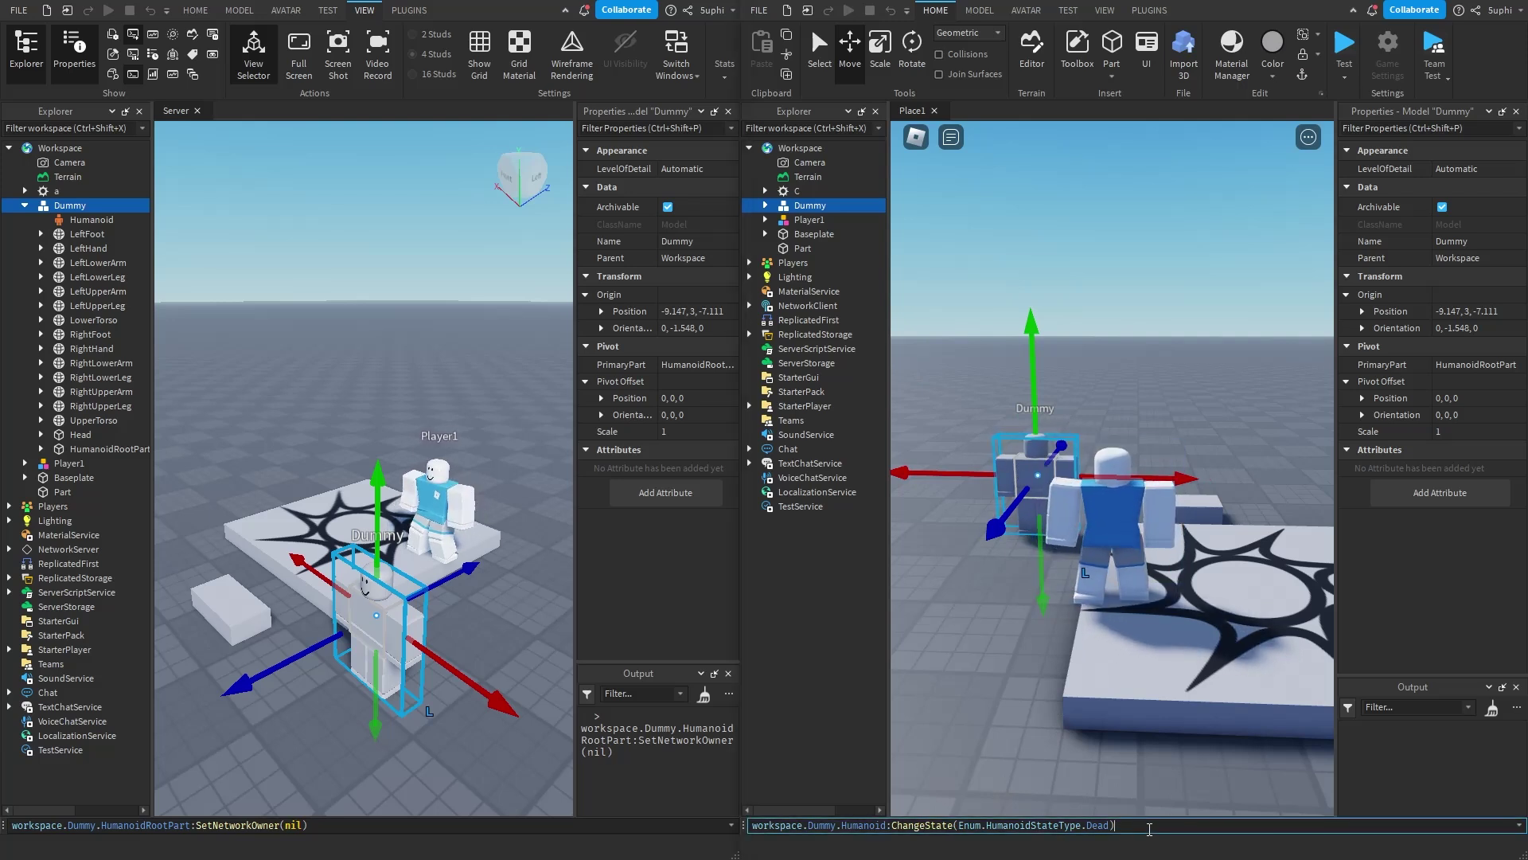
key("Return")
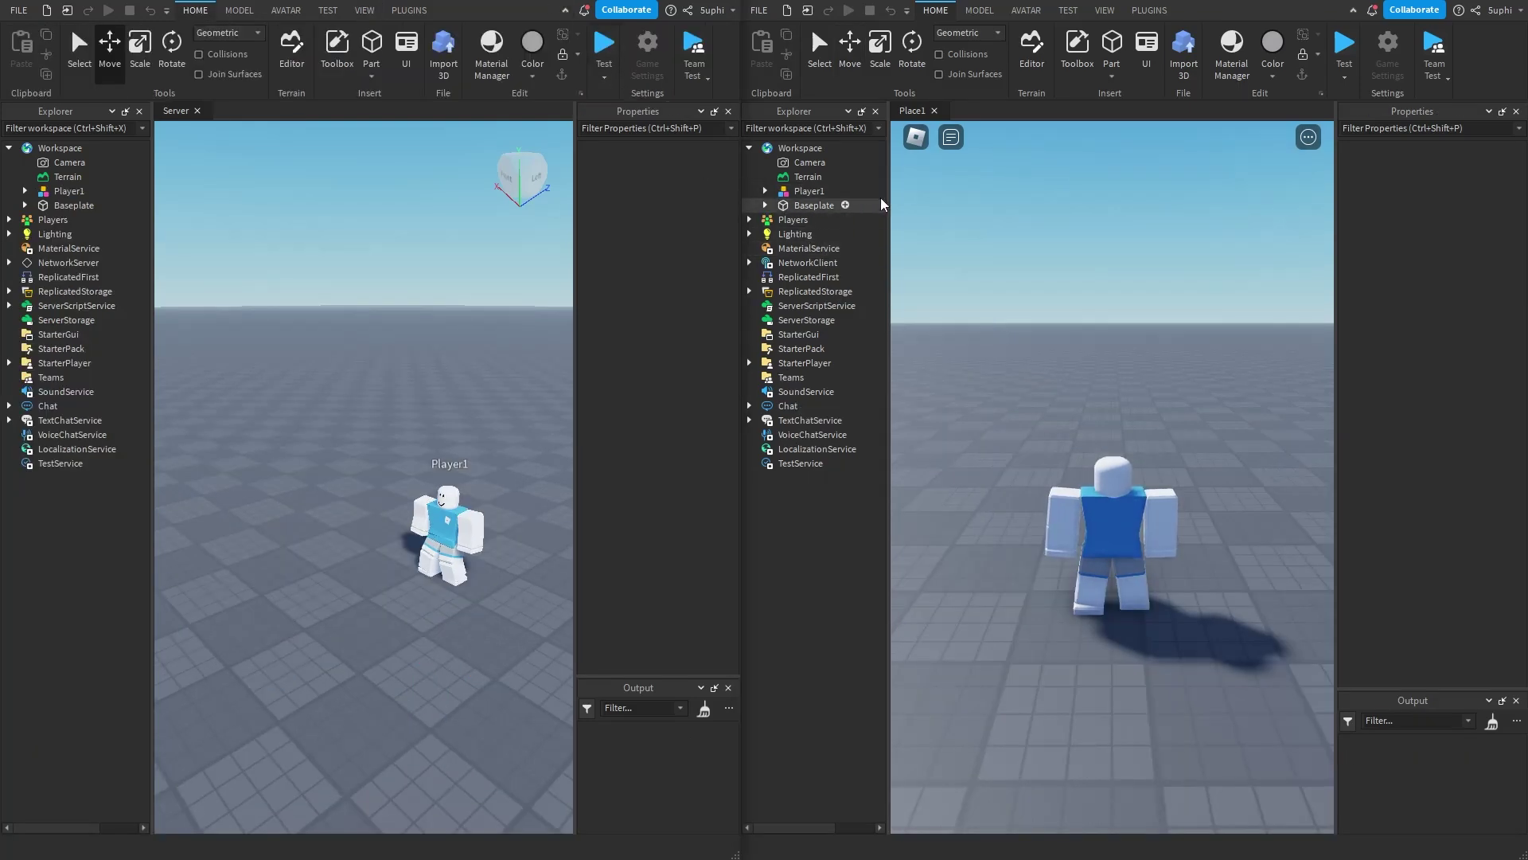
Insert a Tool into the client's Workspace and delete it.
left_click(834, 148)
type("tool")
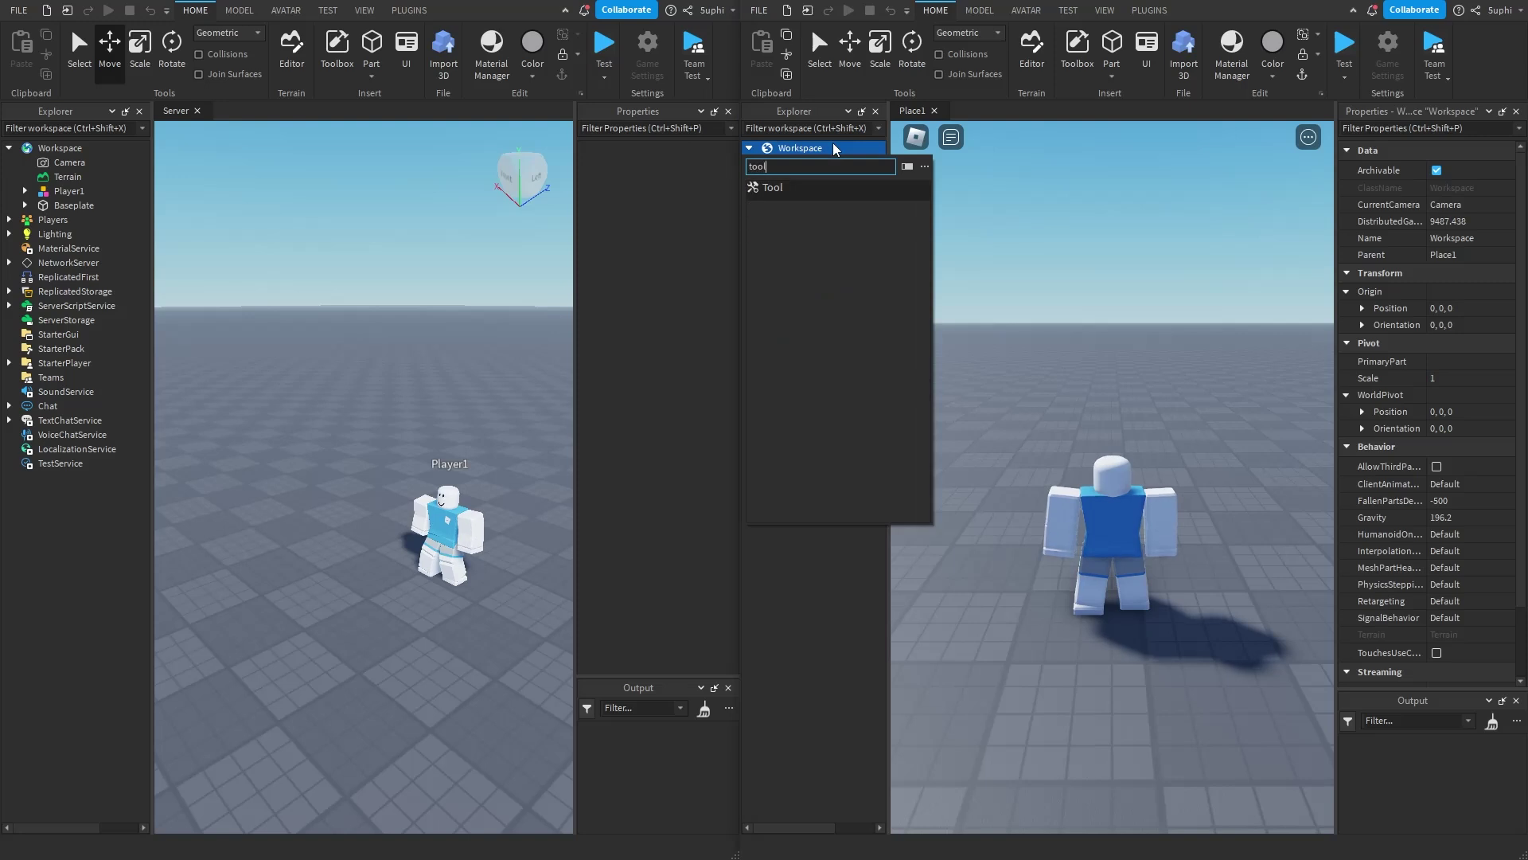
key("Return")
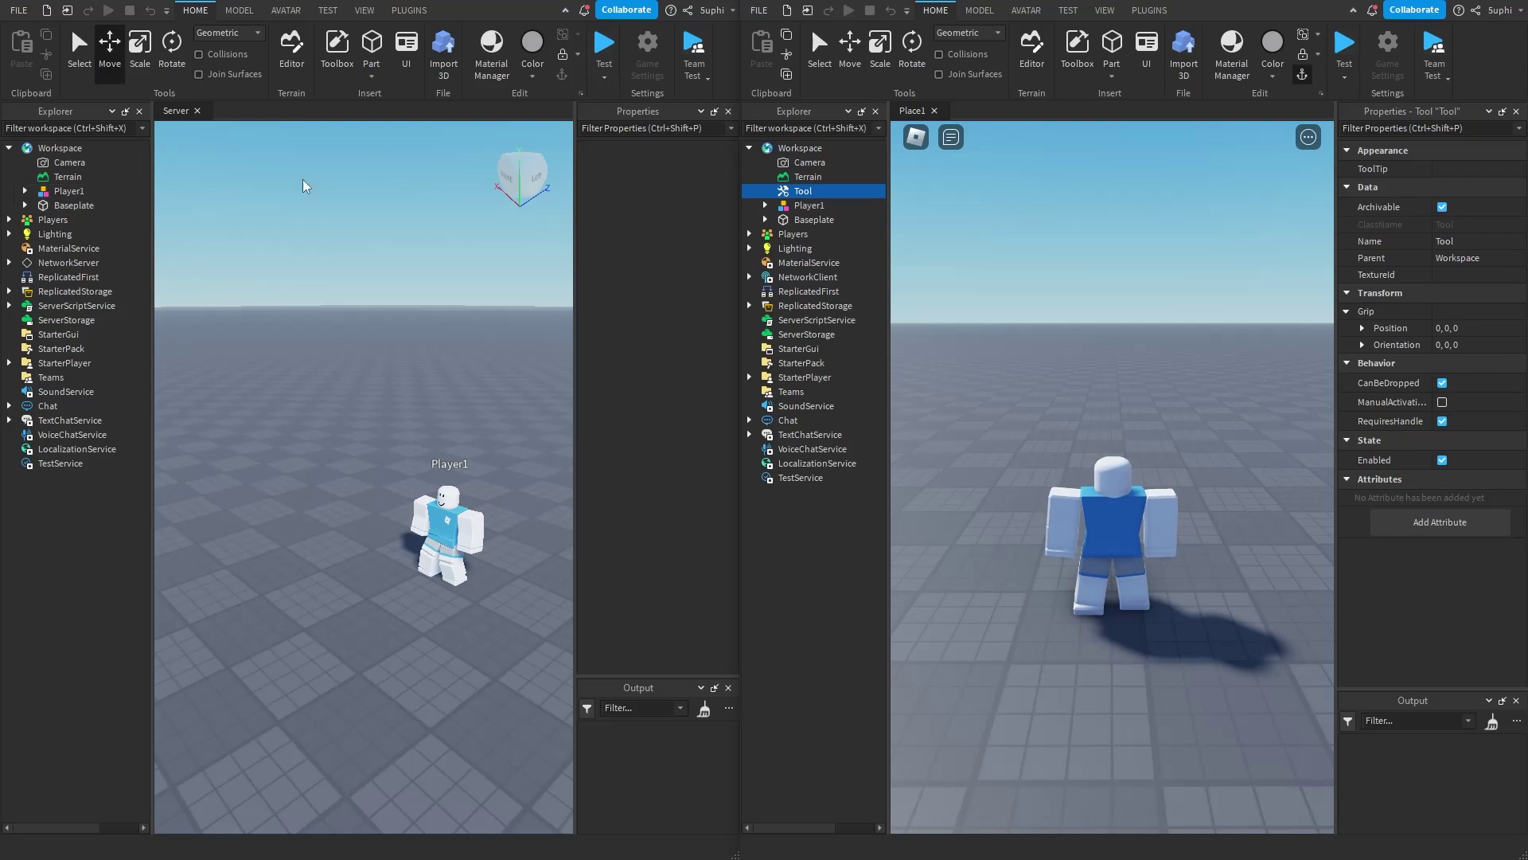
left_click(824, 191)
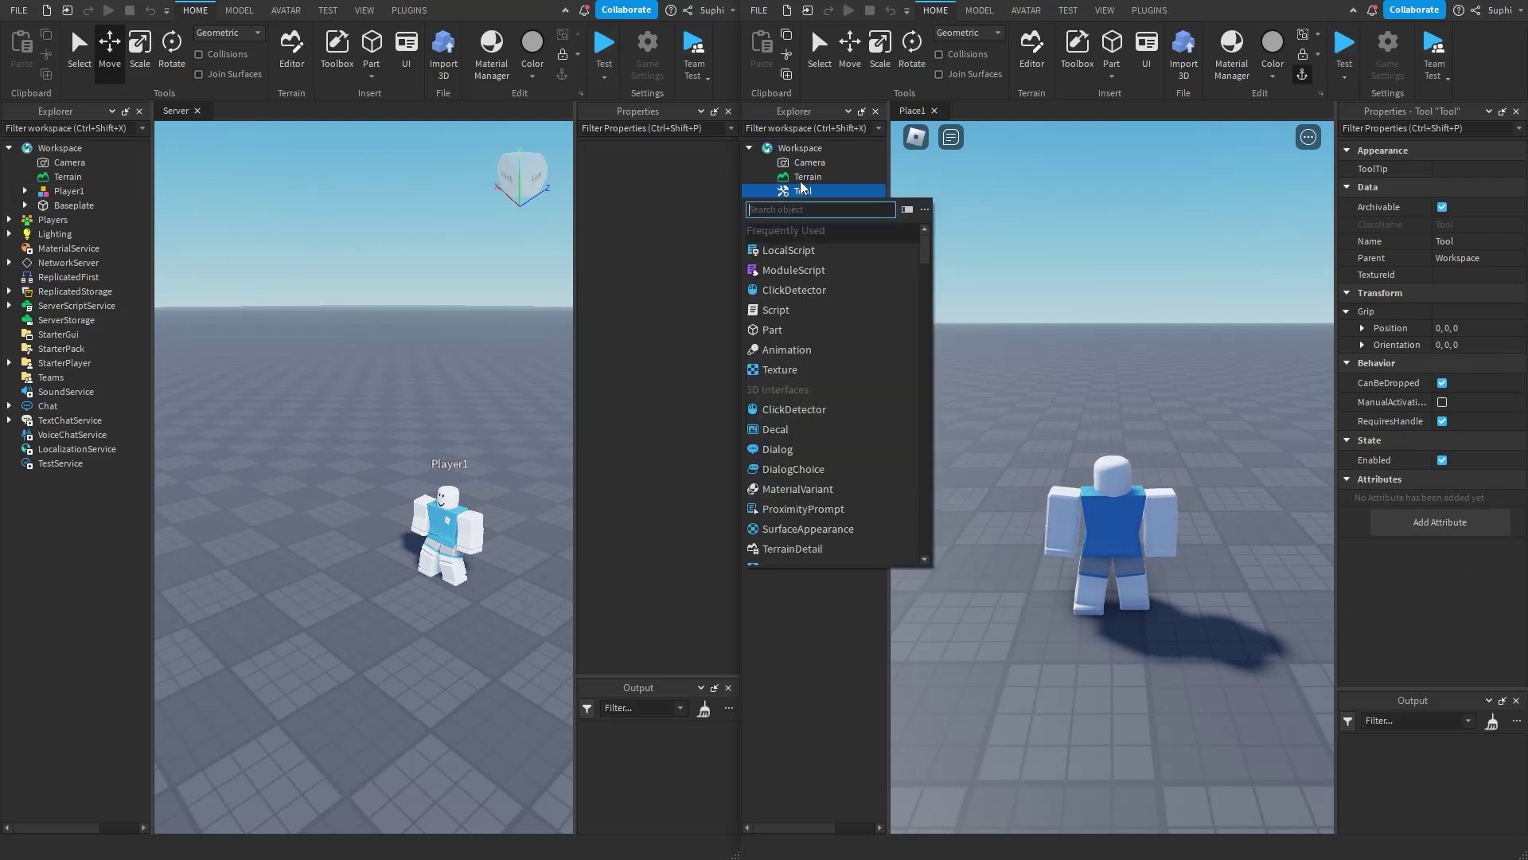
key("Escape")
key("Delete")
Insert a Tool into the server's Workspace and select it on both the server and the client.
left_click(92, 148)
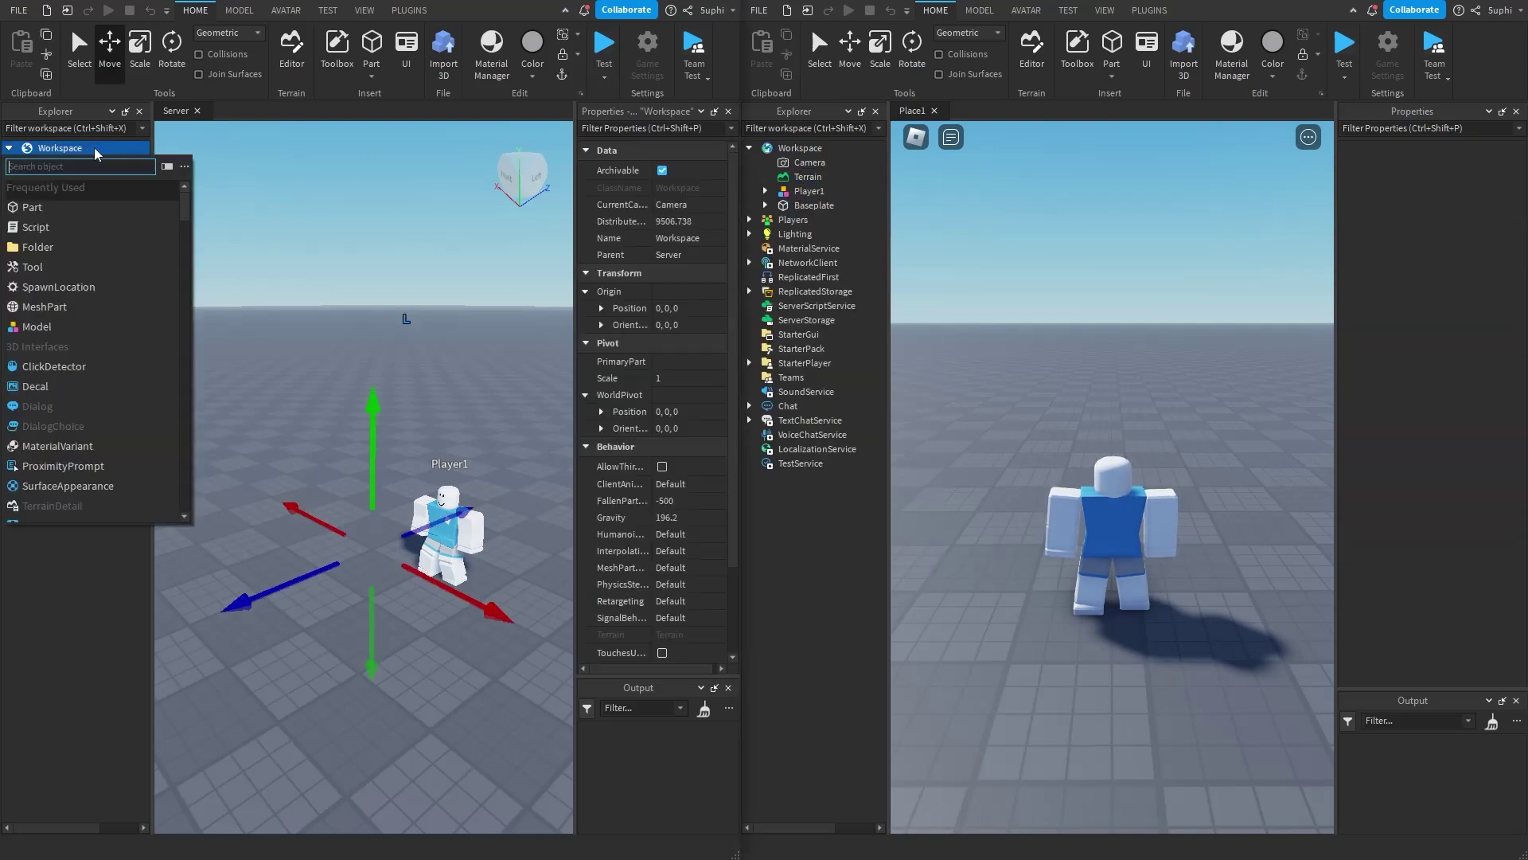
type("tool")
key("Return")
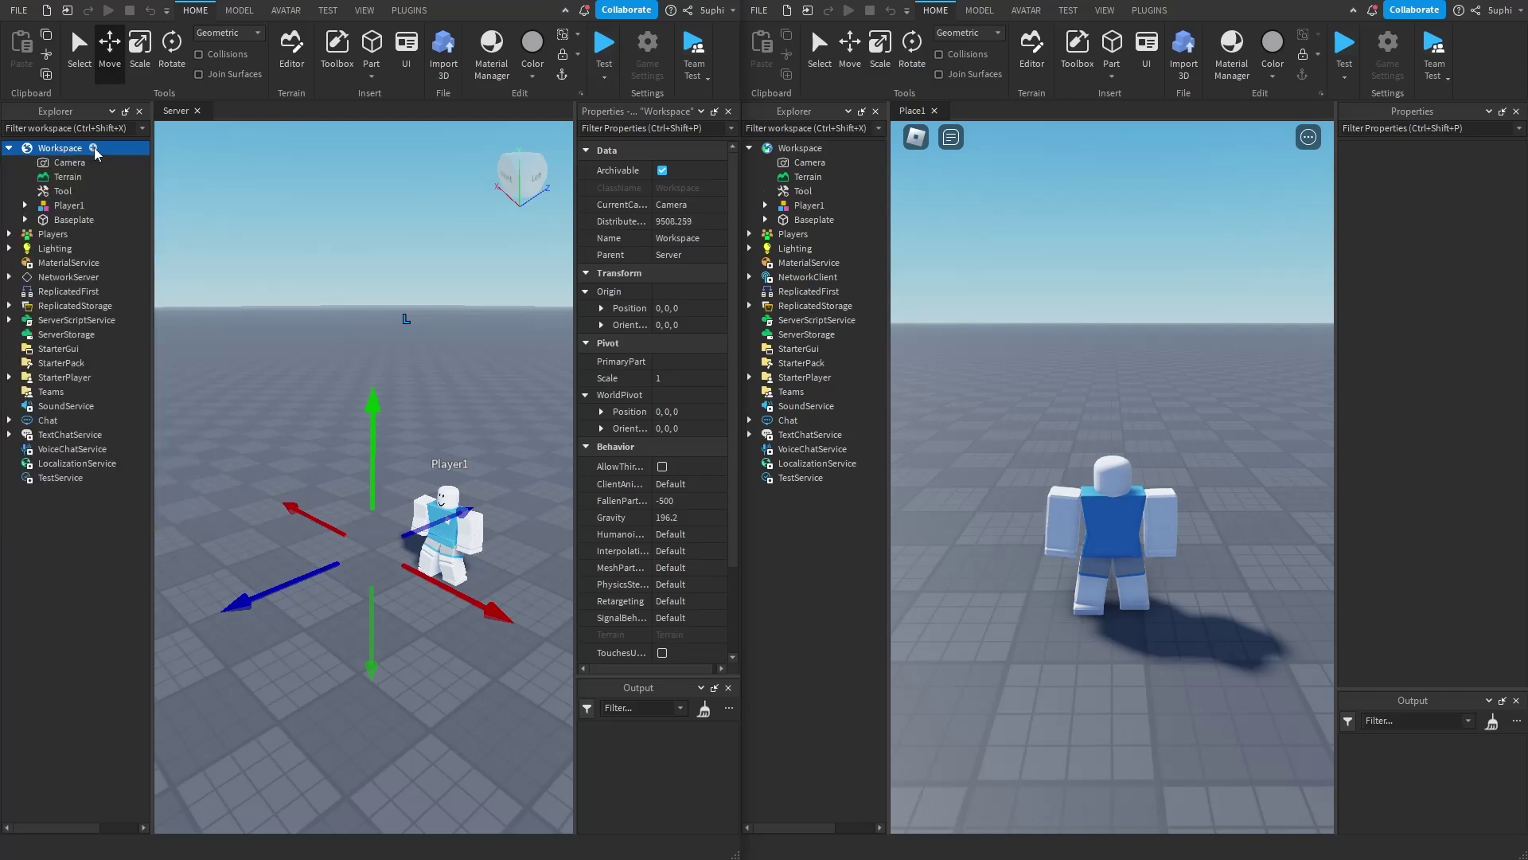
left_click(62, 191)
left_click(820, 191)
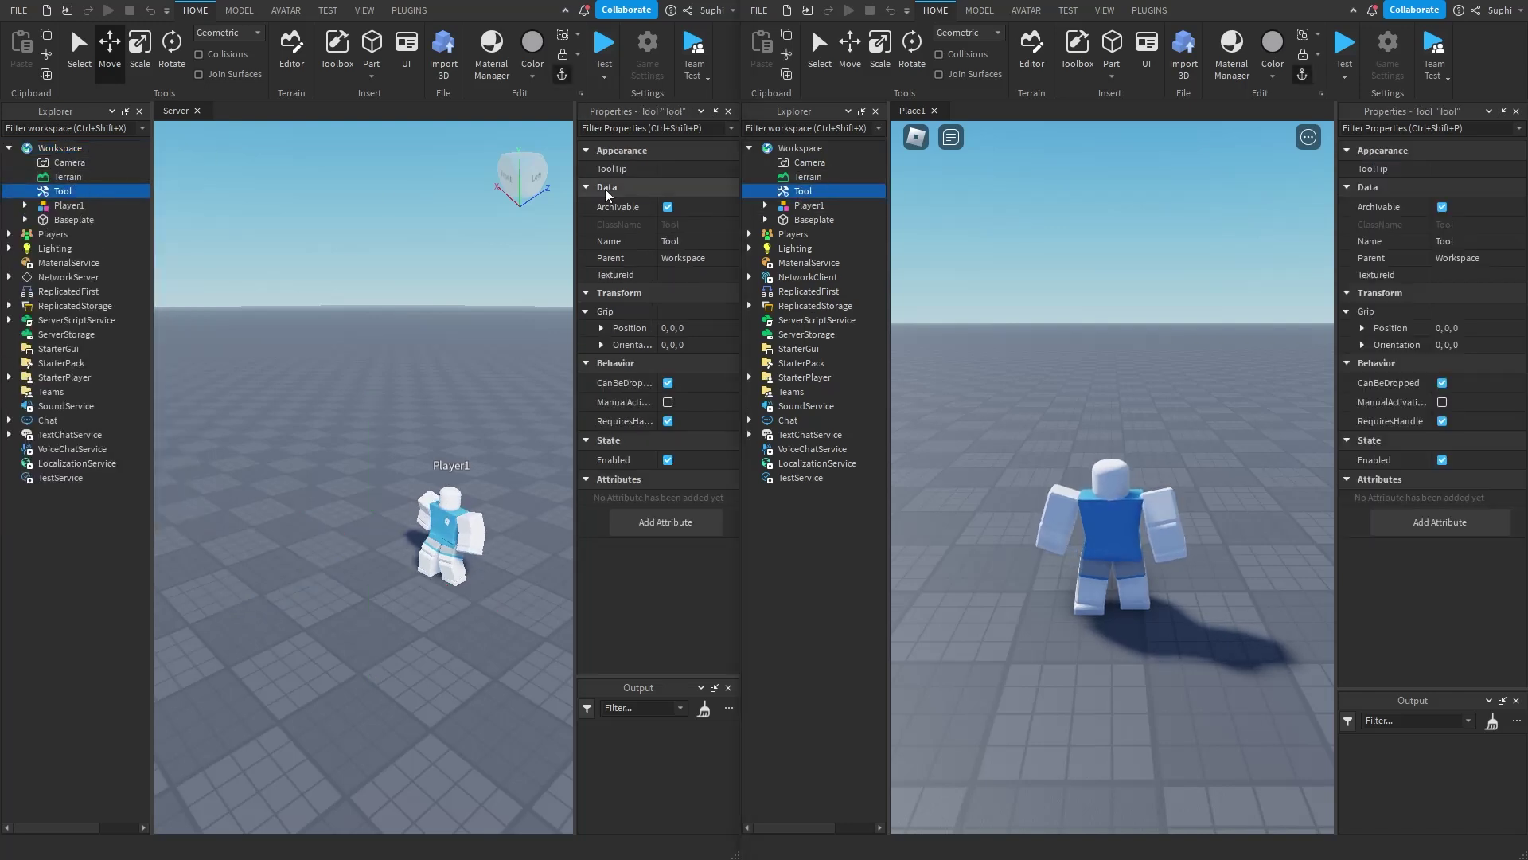
Insert a Part inside the Tool on the server and select that Part on the client.
left_click(83, 191)
type("pa")
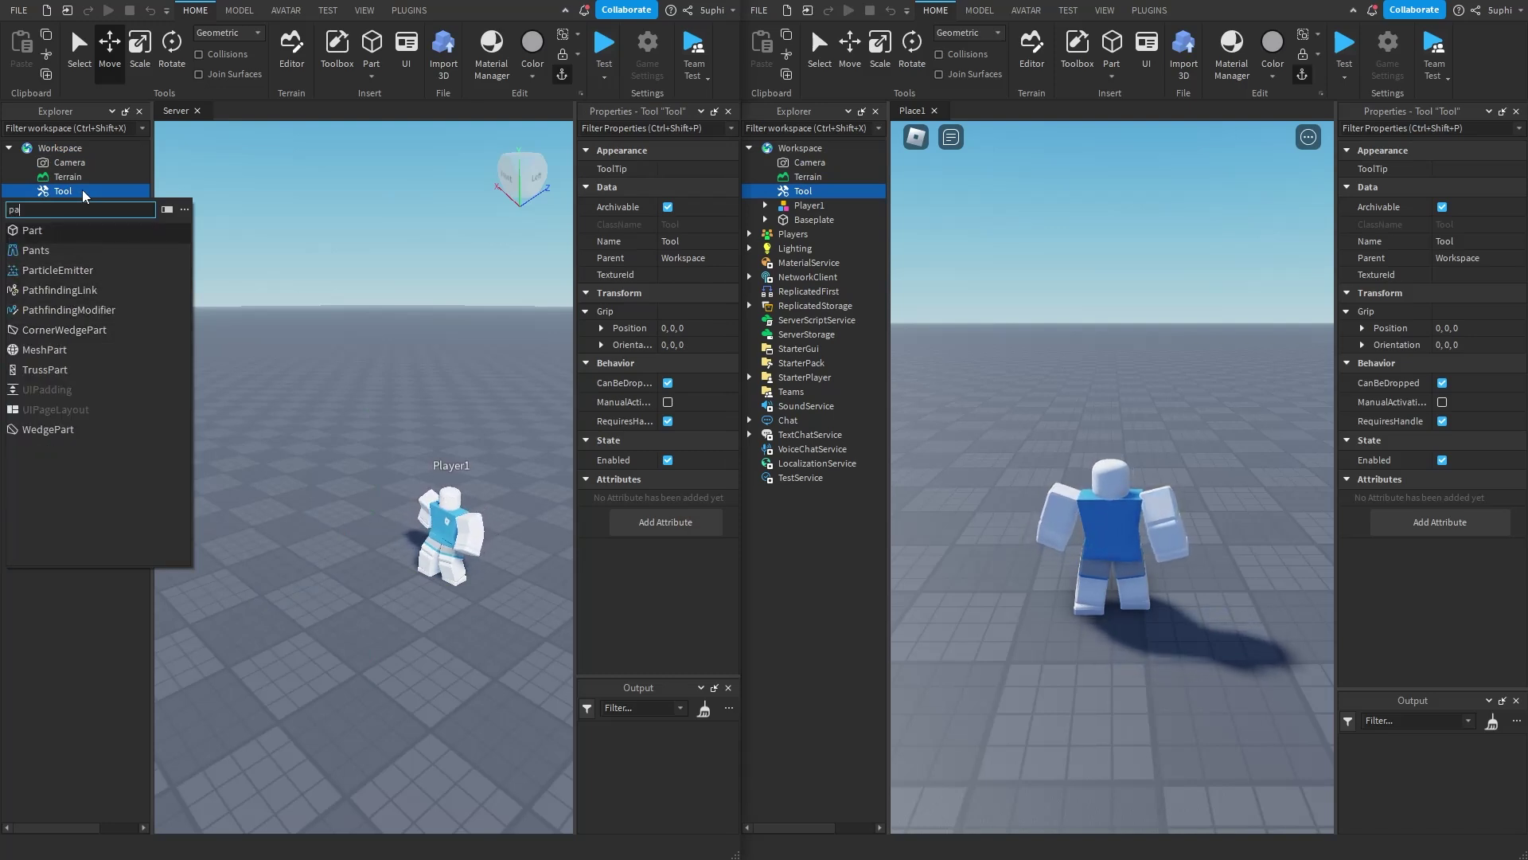
key("Return")
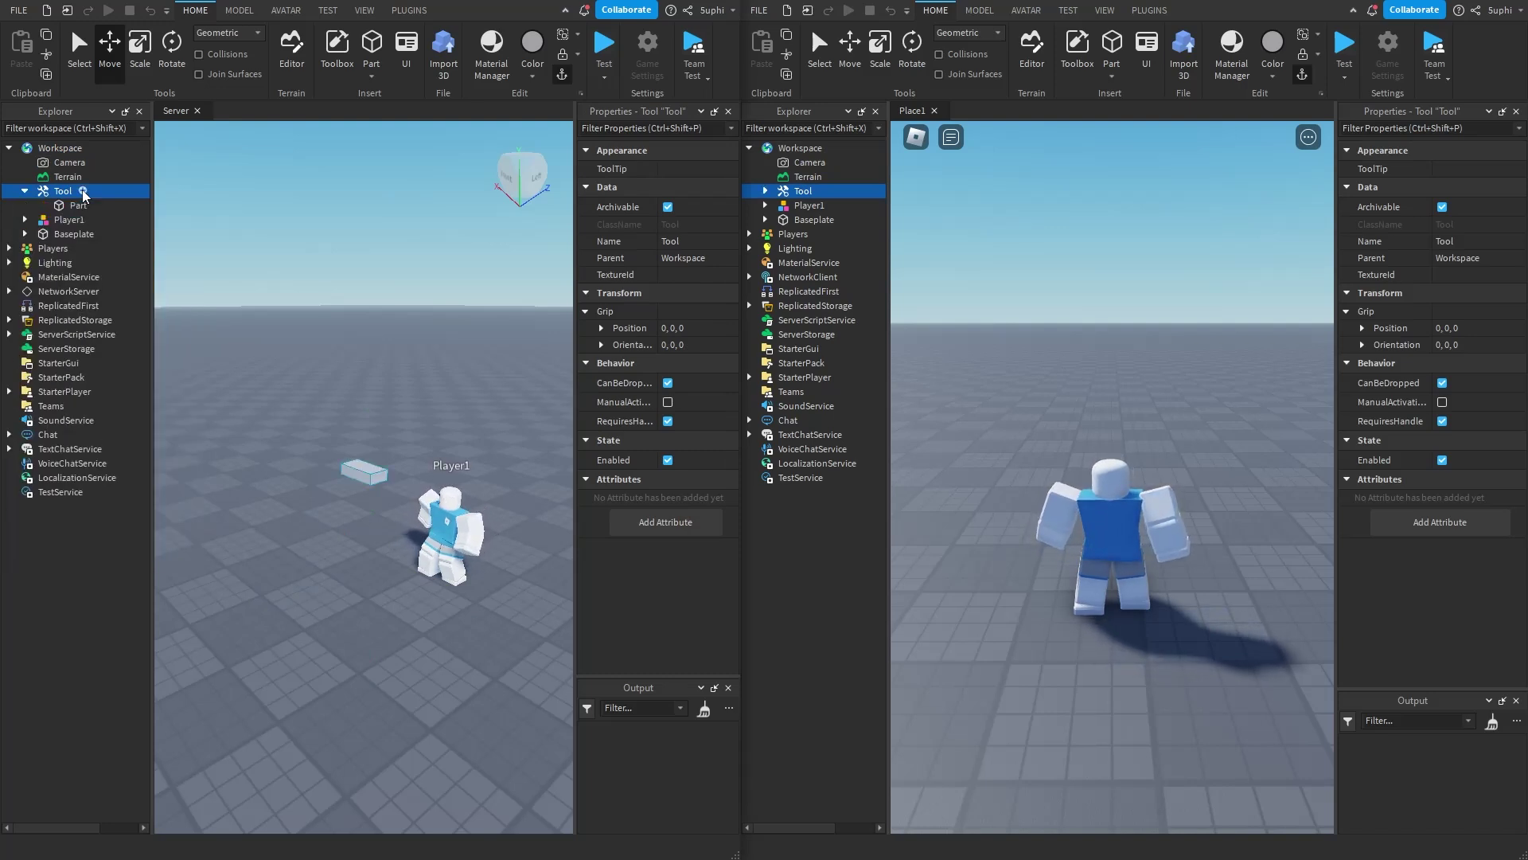
left_click(817, 205)
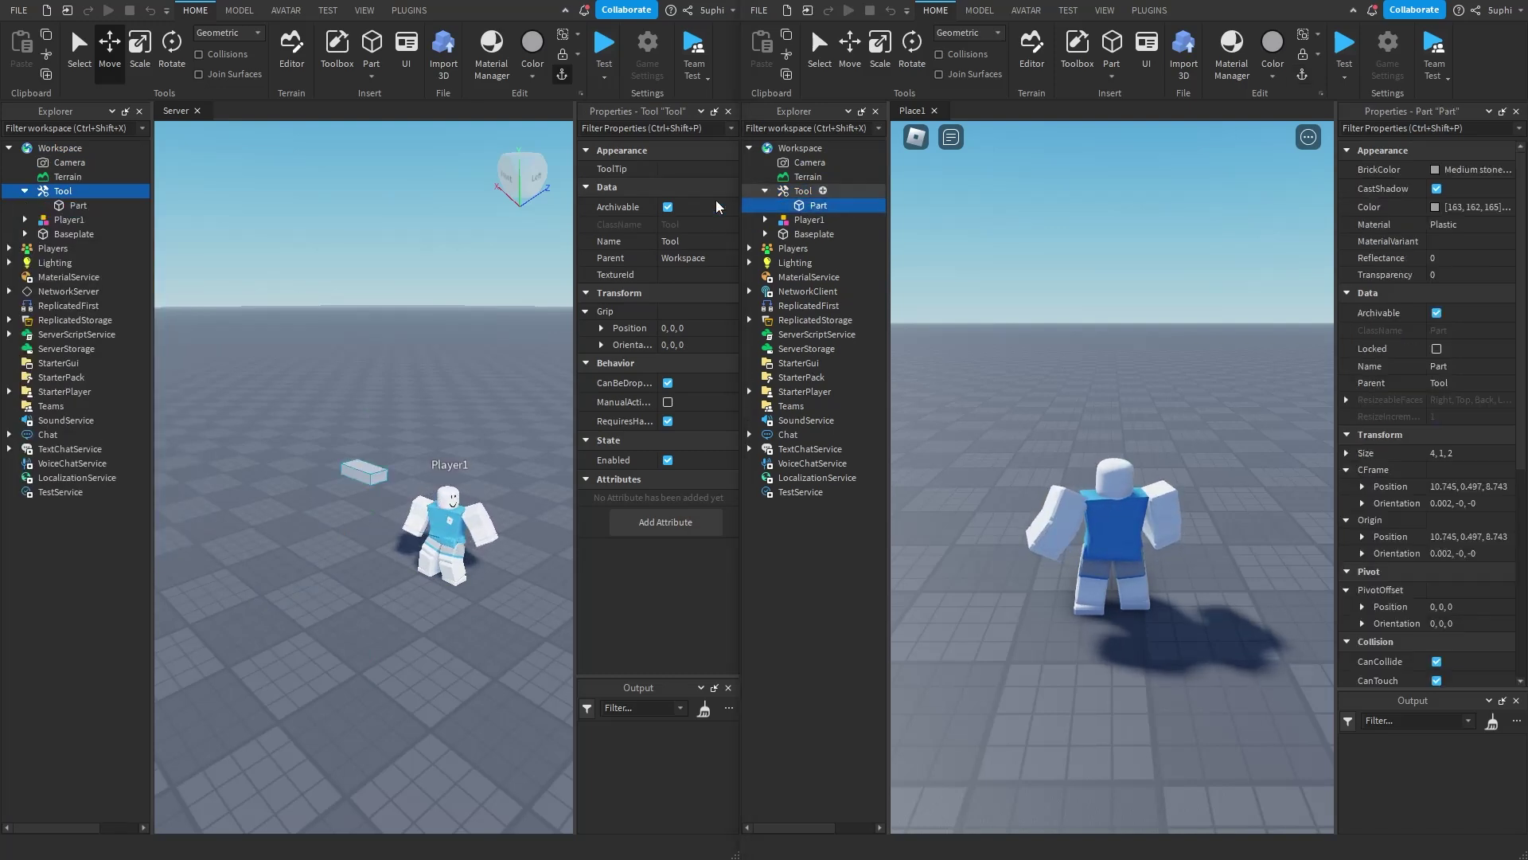
Rename the Tool's Part as Handle on the server.
left_click(79, 207)
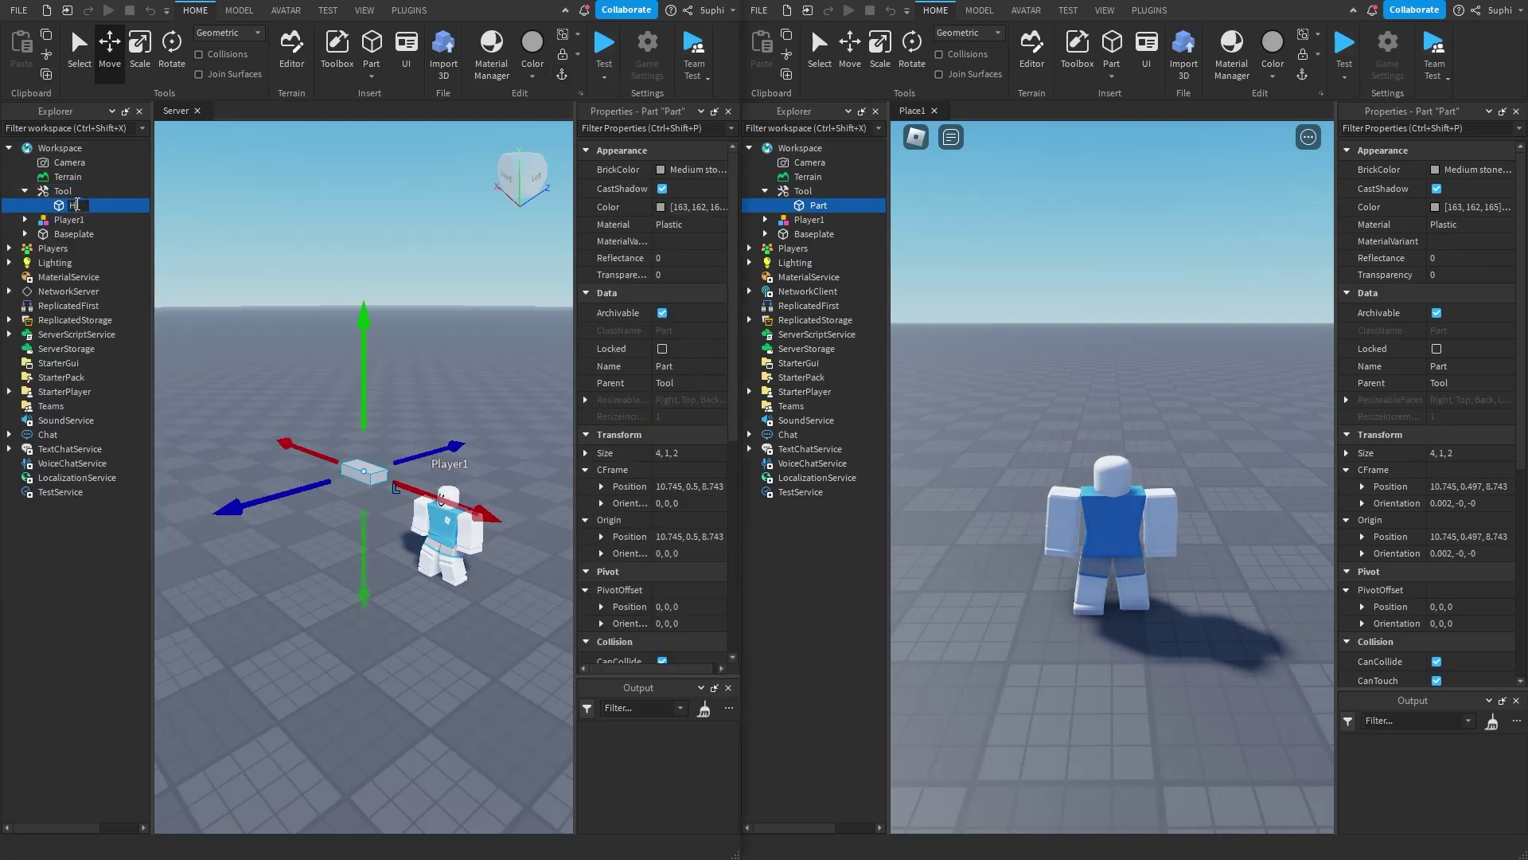
left_click(77, 204)
type("Handle")
key("Return")
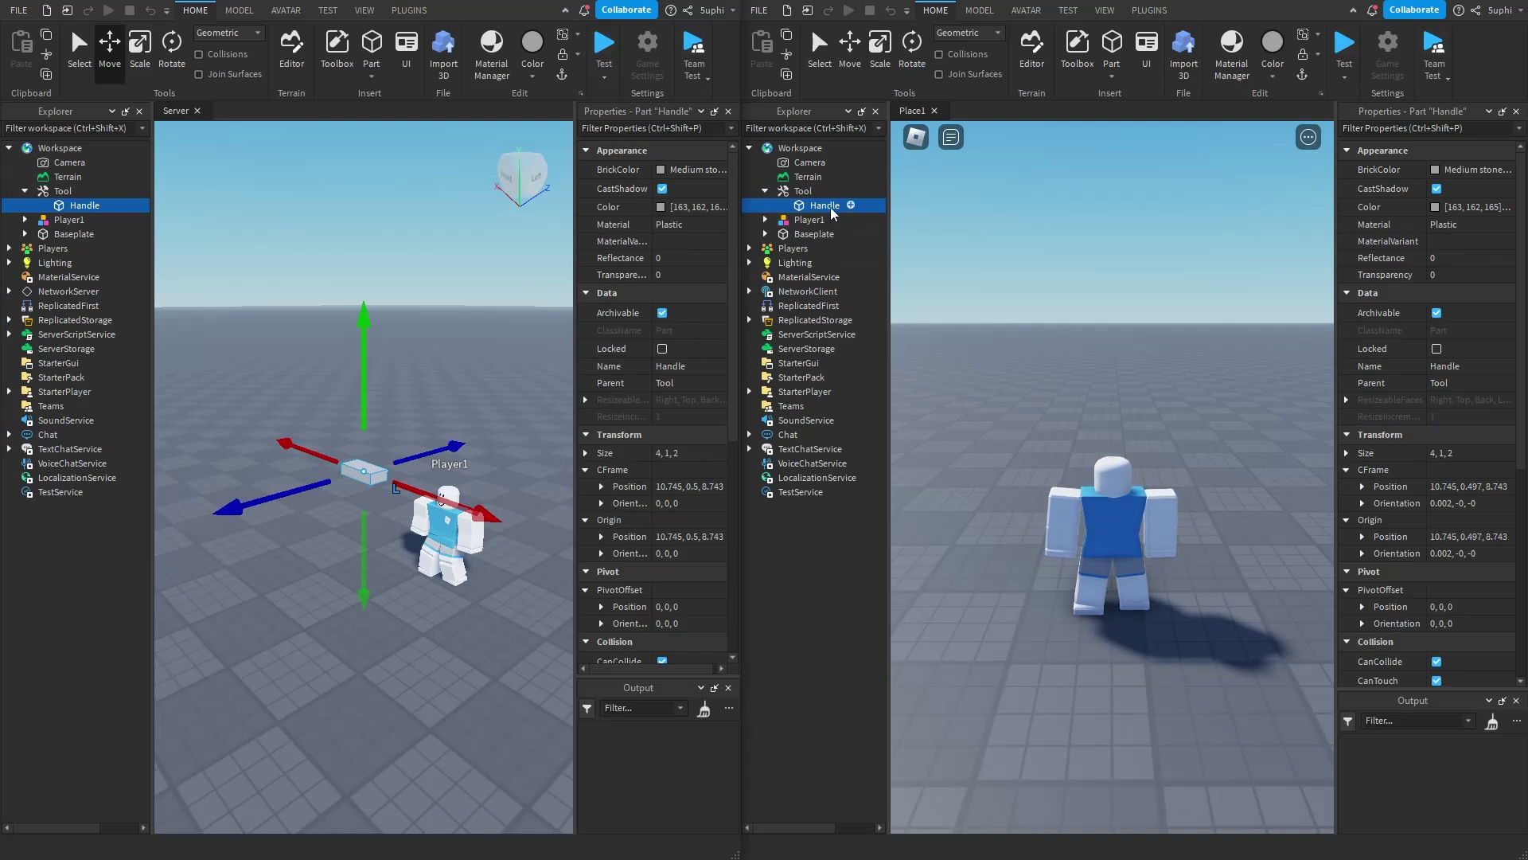
Move the Handle on the server to about X 4.0, Z -7.8.
left_click_drag(274, 486, 166, 516)
left_click_drag(306, 529, 224, 570)
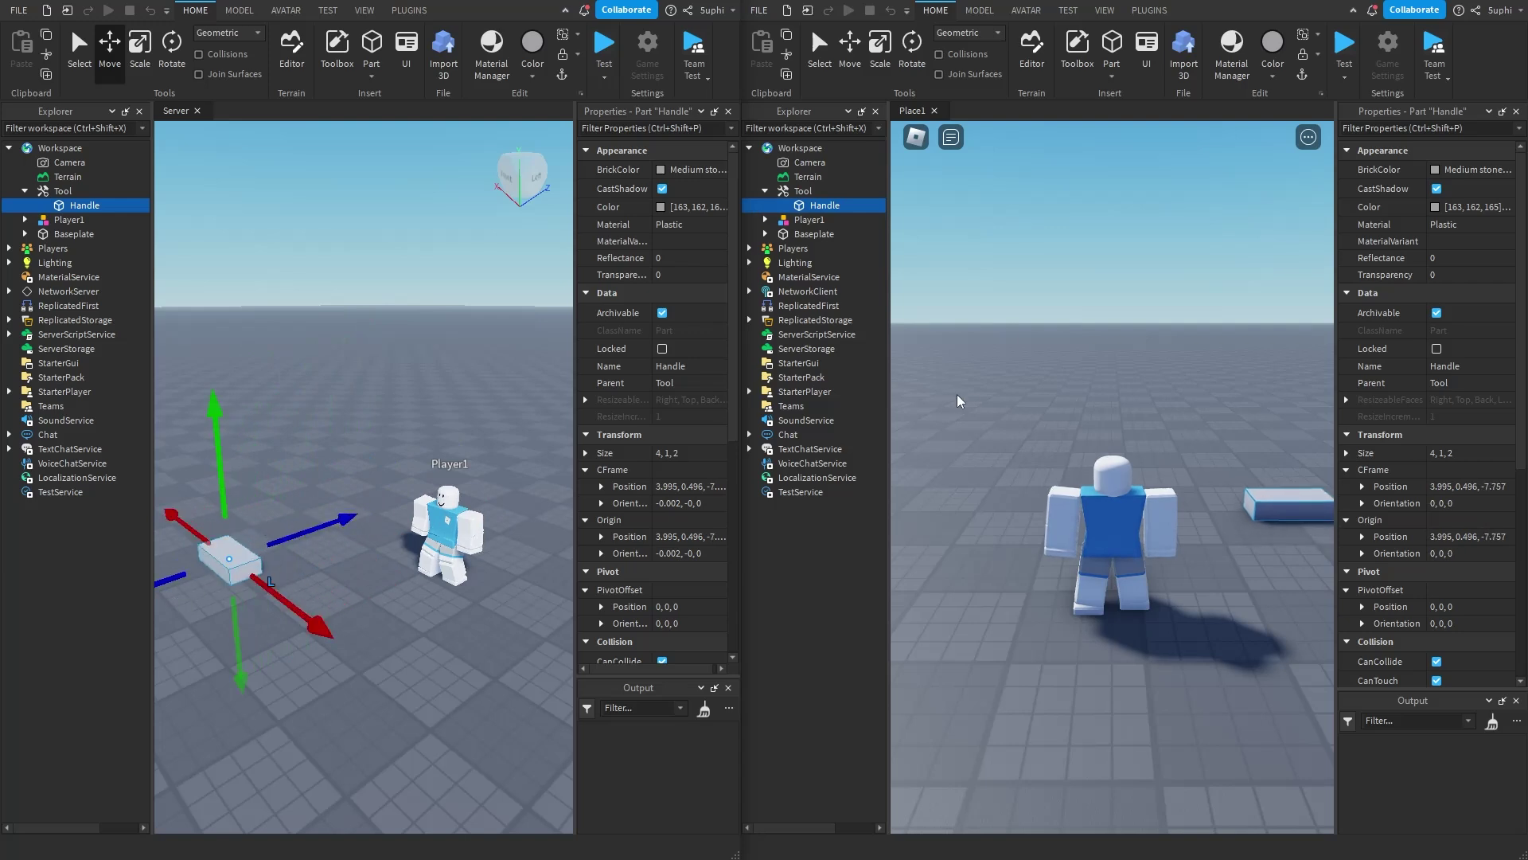
Select the Tool on the client and move it in the viewport toward Player1's character with the Move tool.
left_click(802, 191)
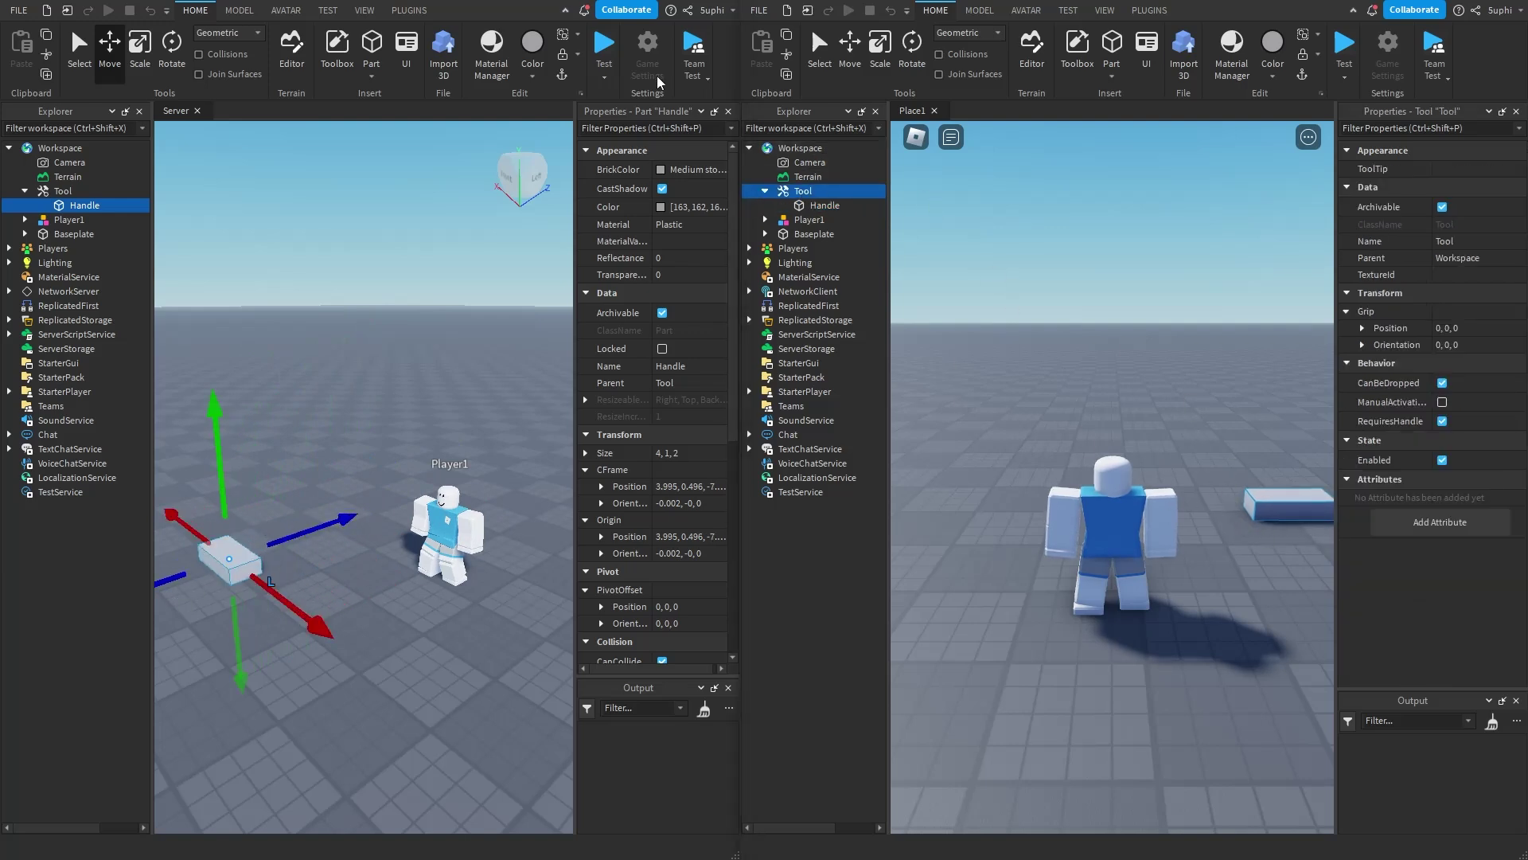
left_click(850, 68)
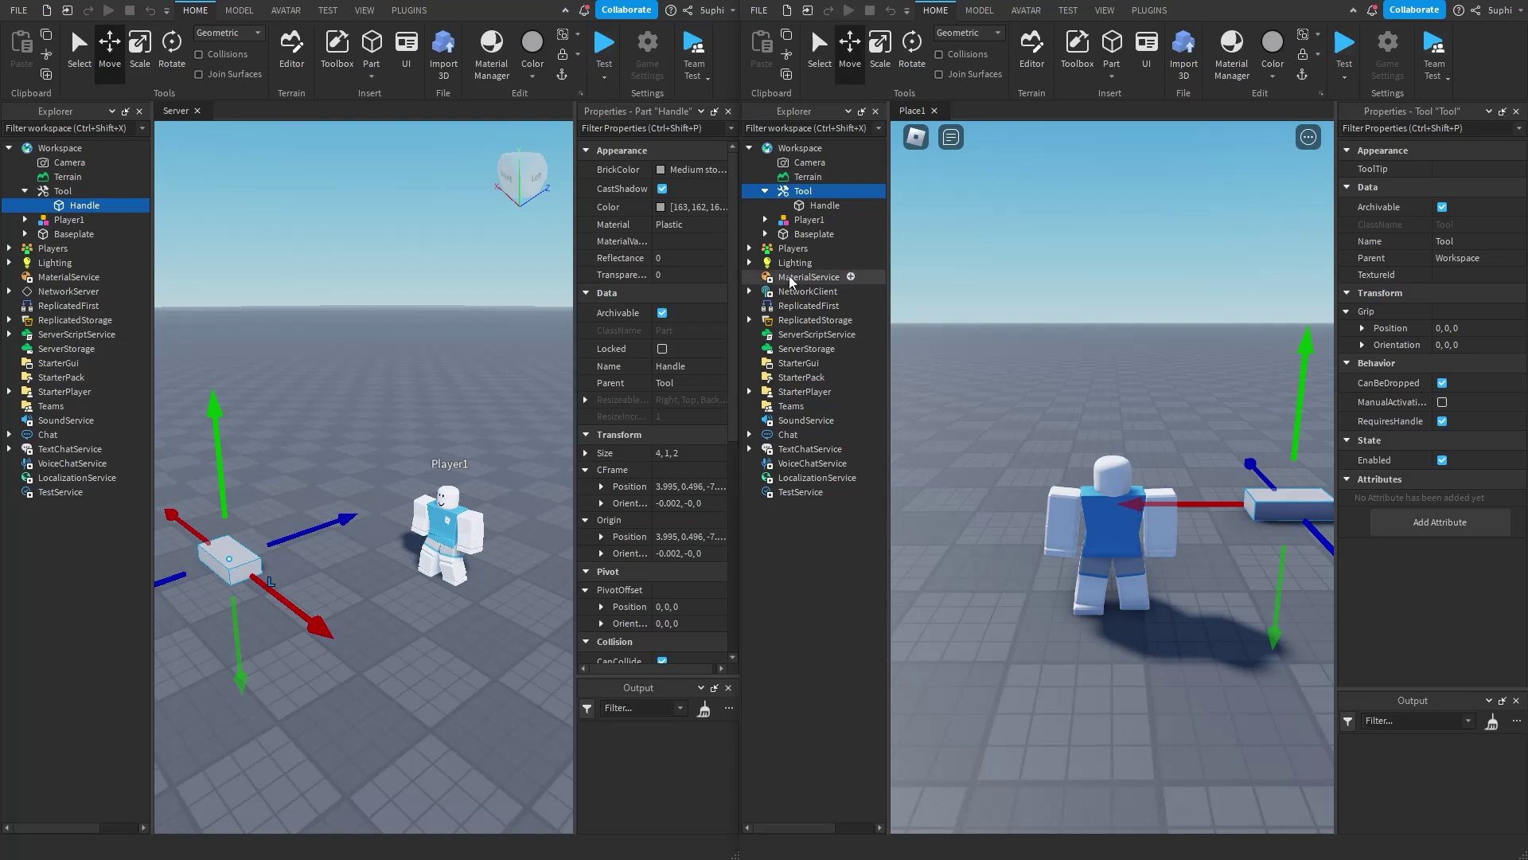
left_click_drag(1320, 547, 1293, 504)
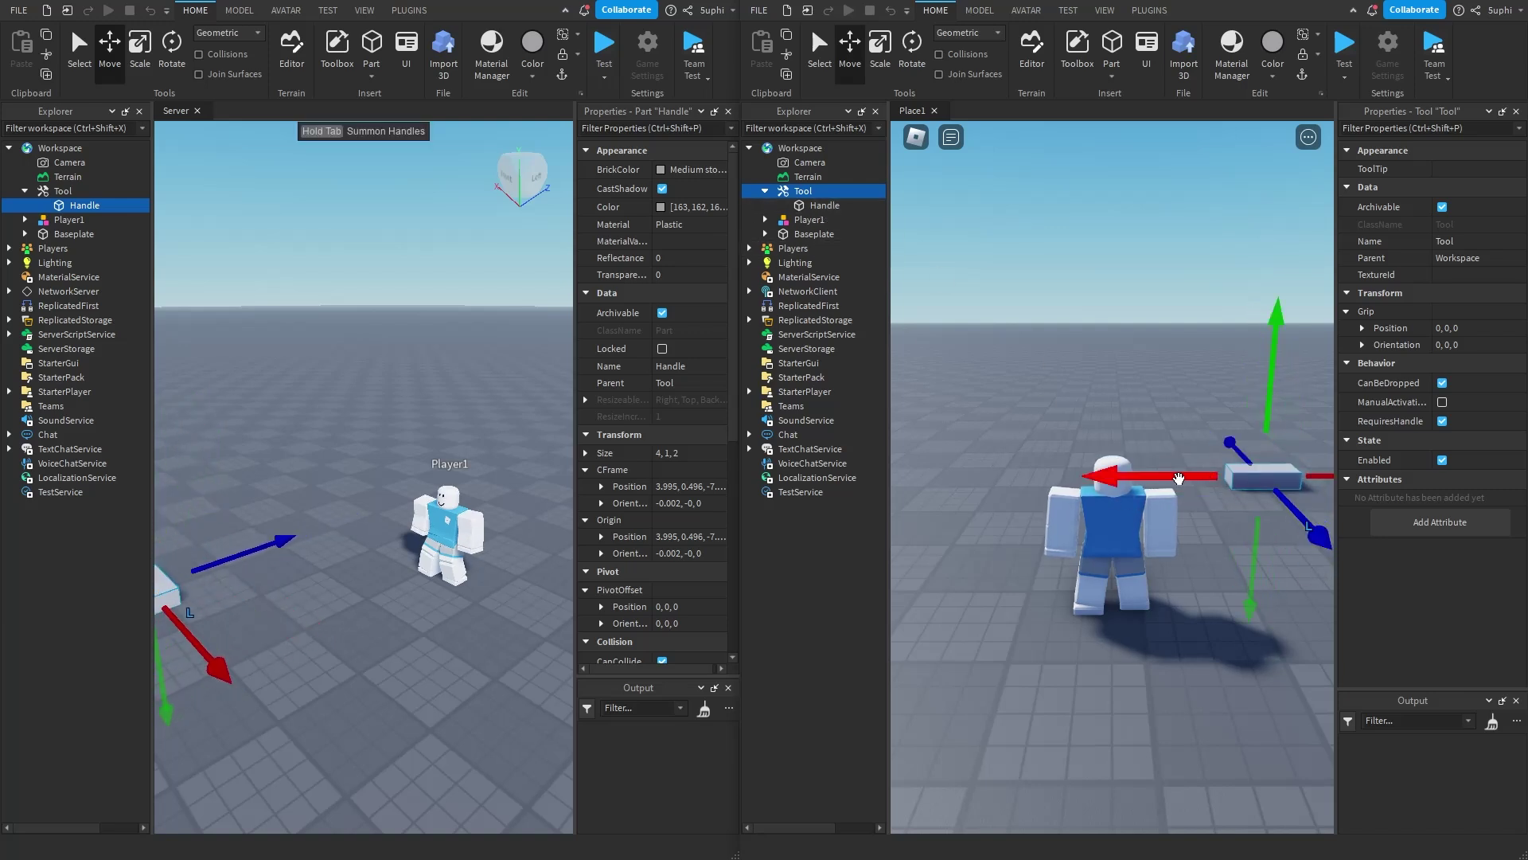
left_click_drag(1189, 476, 1094, 473)
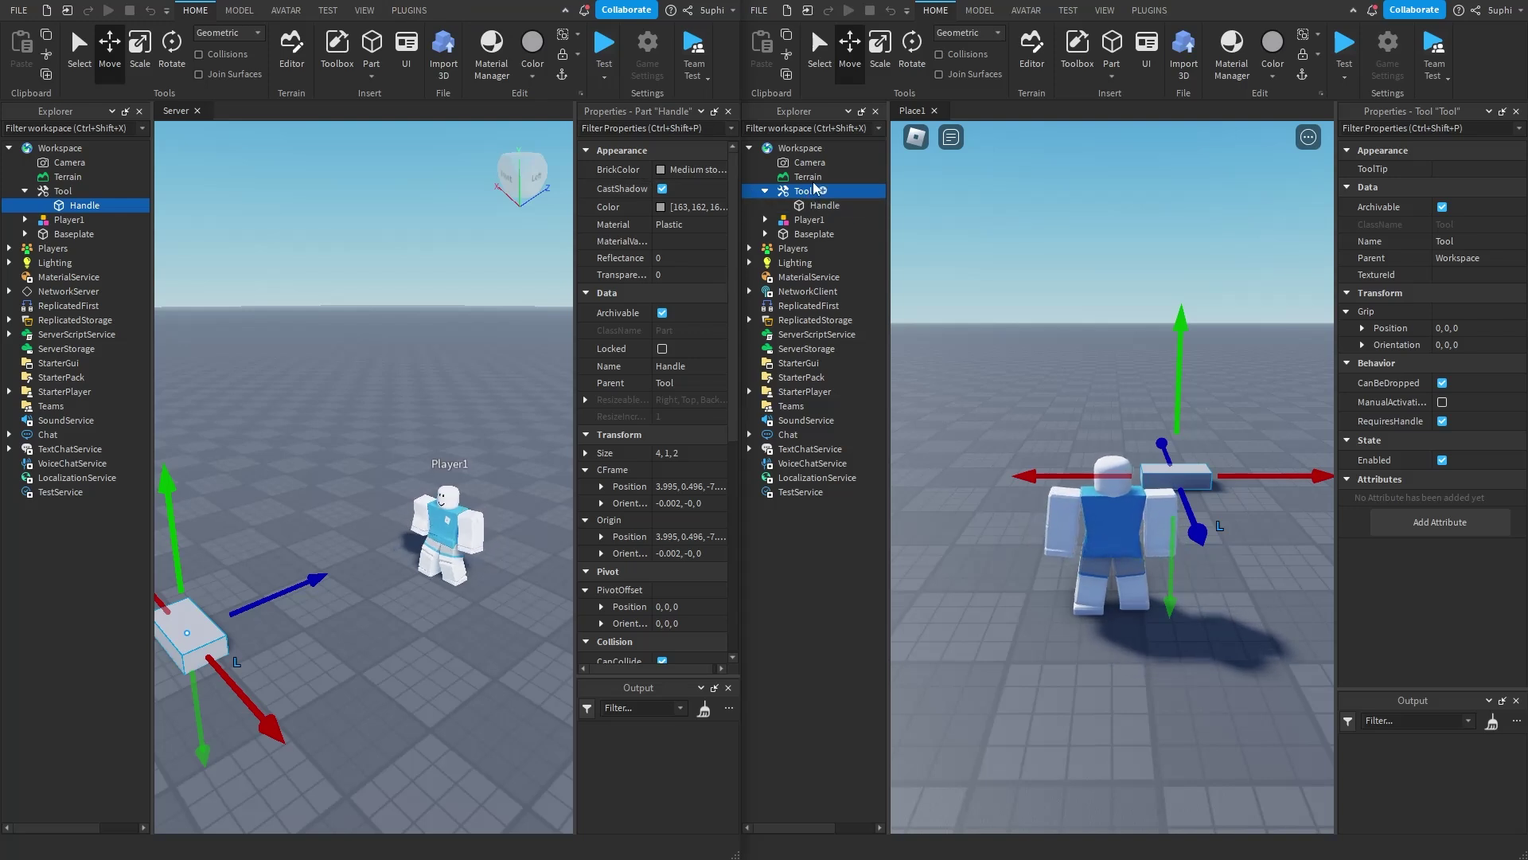
Reparent the Tool to Camera on the client, and reparent it to Terrain on the server.
left_click_drag(813, 193, 814, 164)
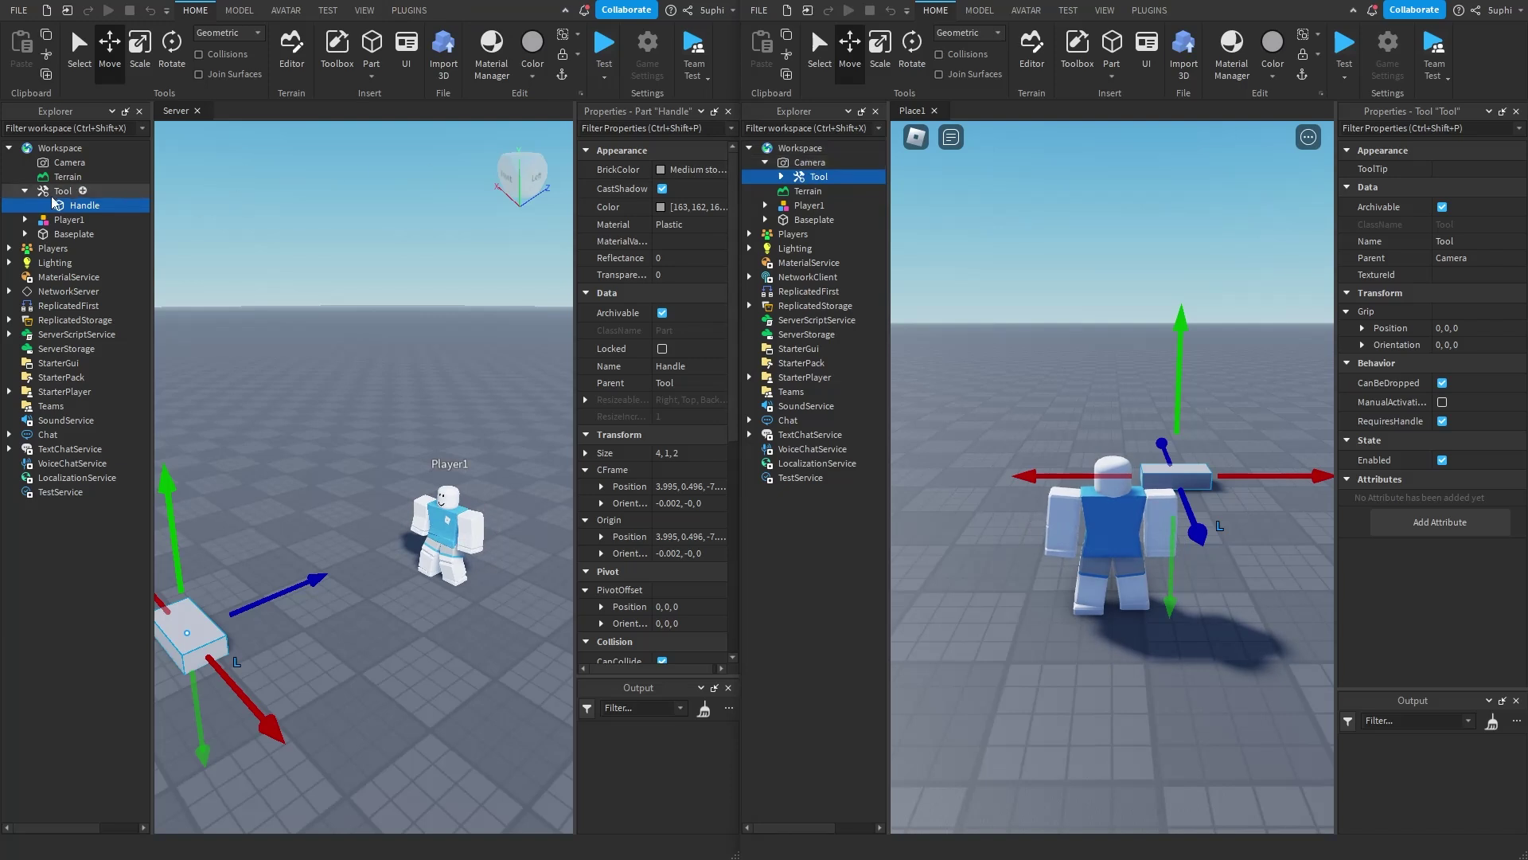
left_click(34, 192)
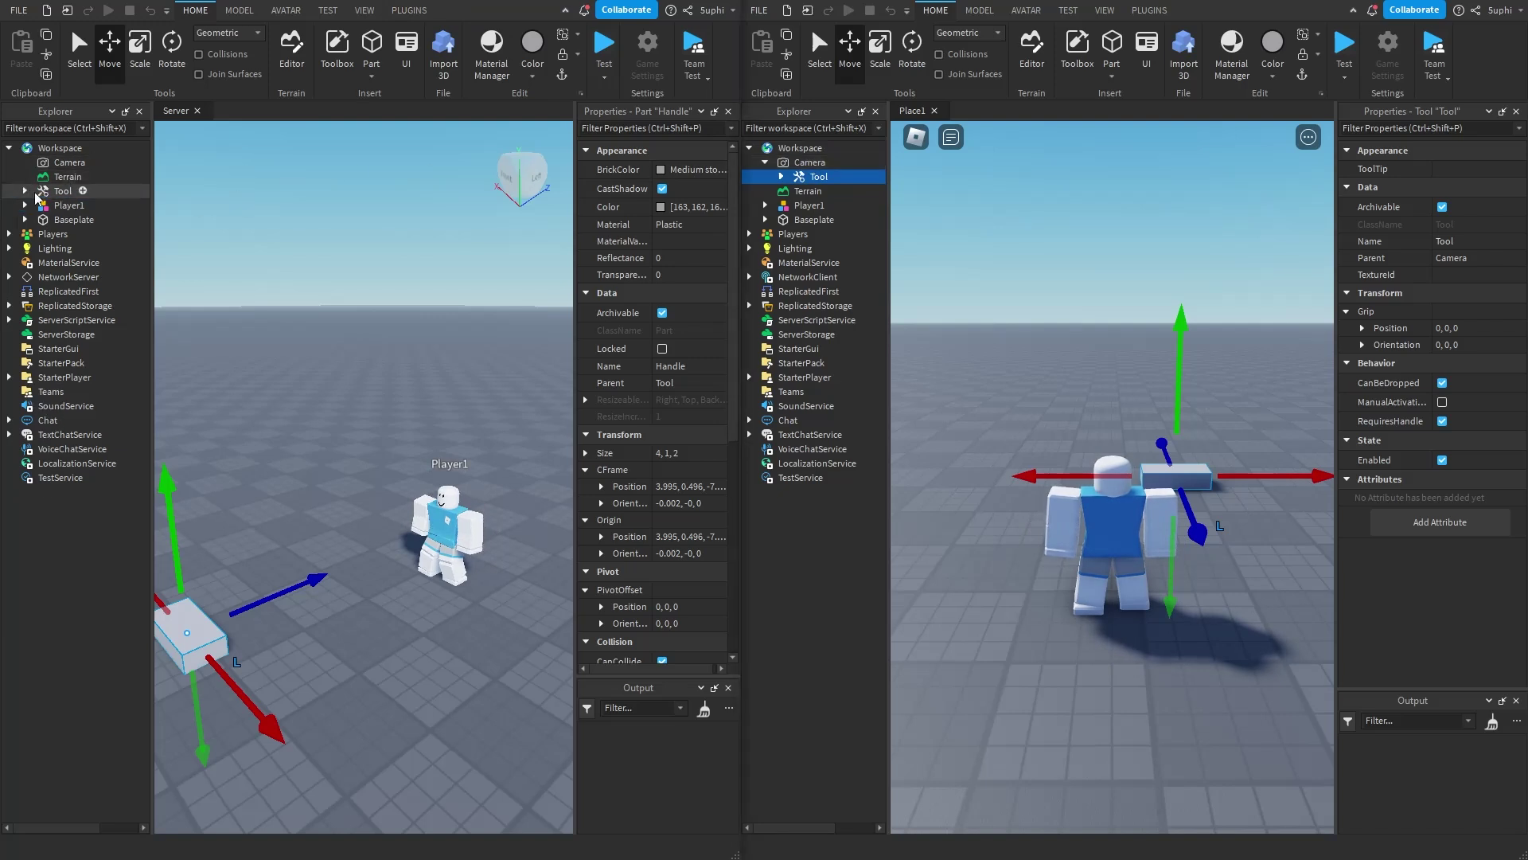
mouse_move(62, 192)
left_mouse_down()
mouse_move(82, 172)
mouse_move(67, 177)
left_mouse_up()
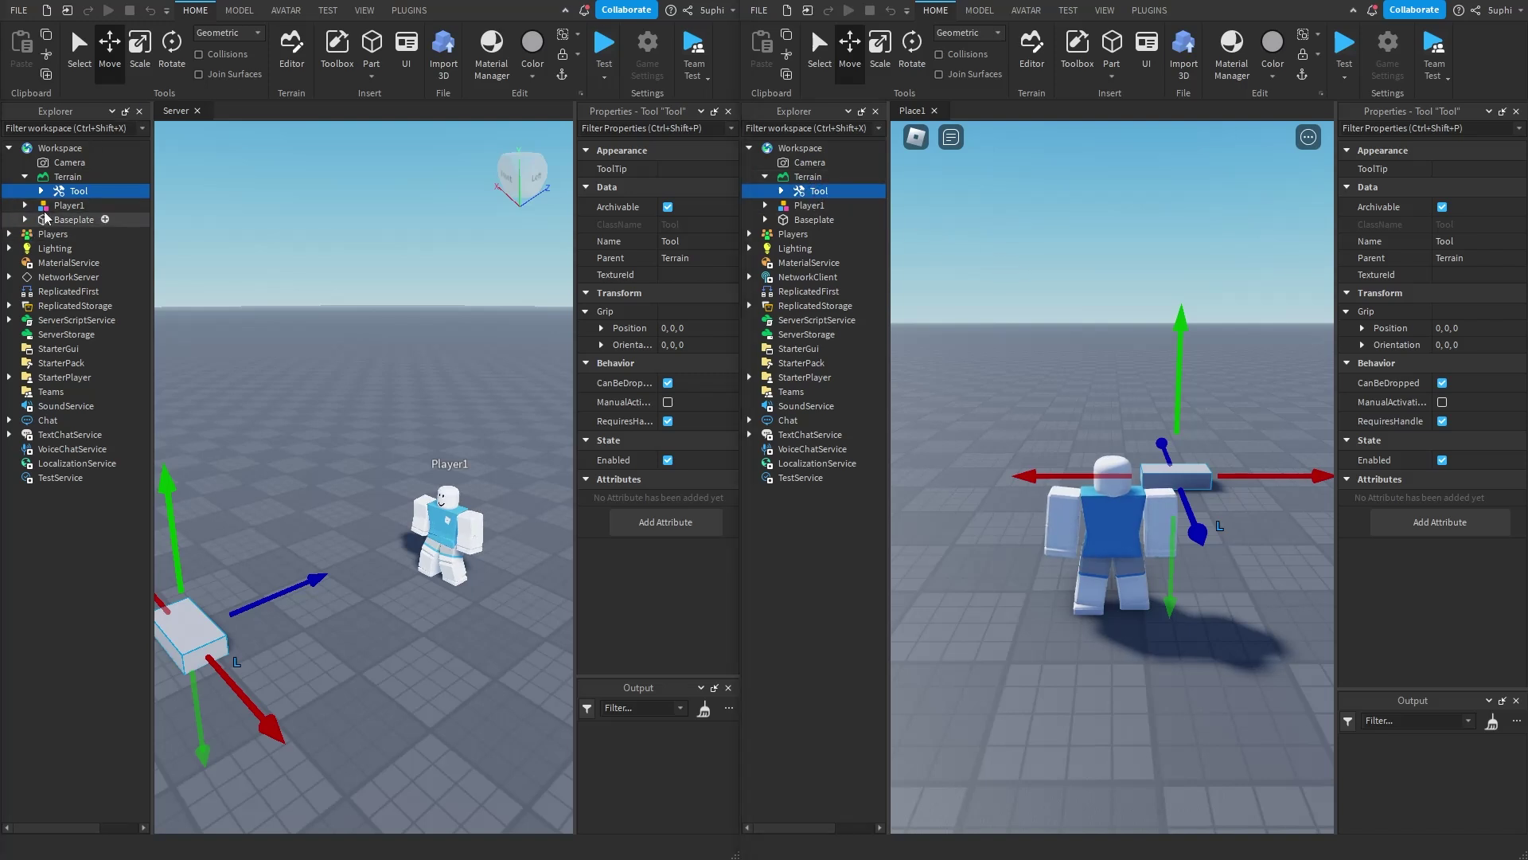
Move the Tool from Terrain into Player1's Backpack under Players on the server.
left_click(9, 233)
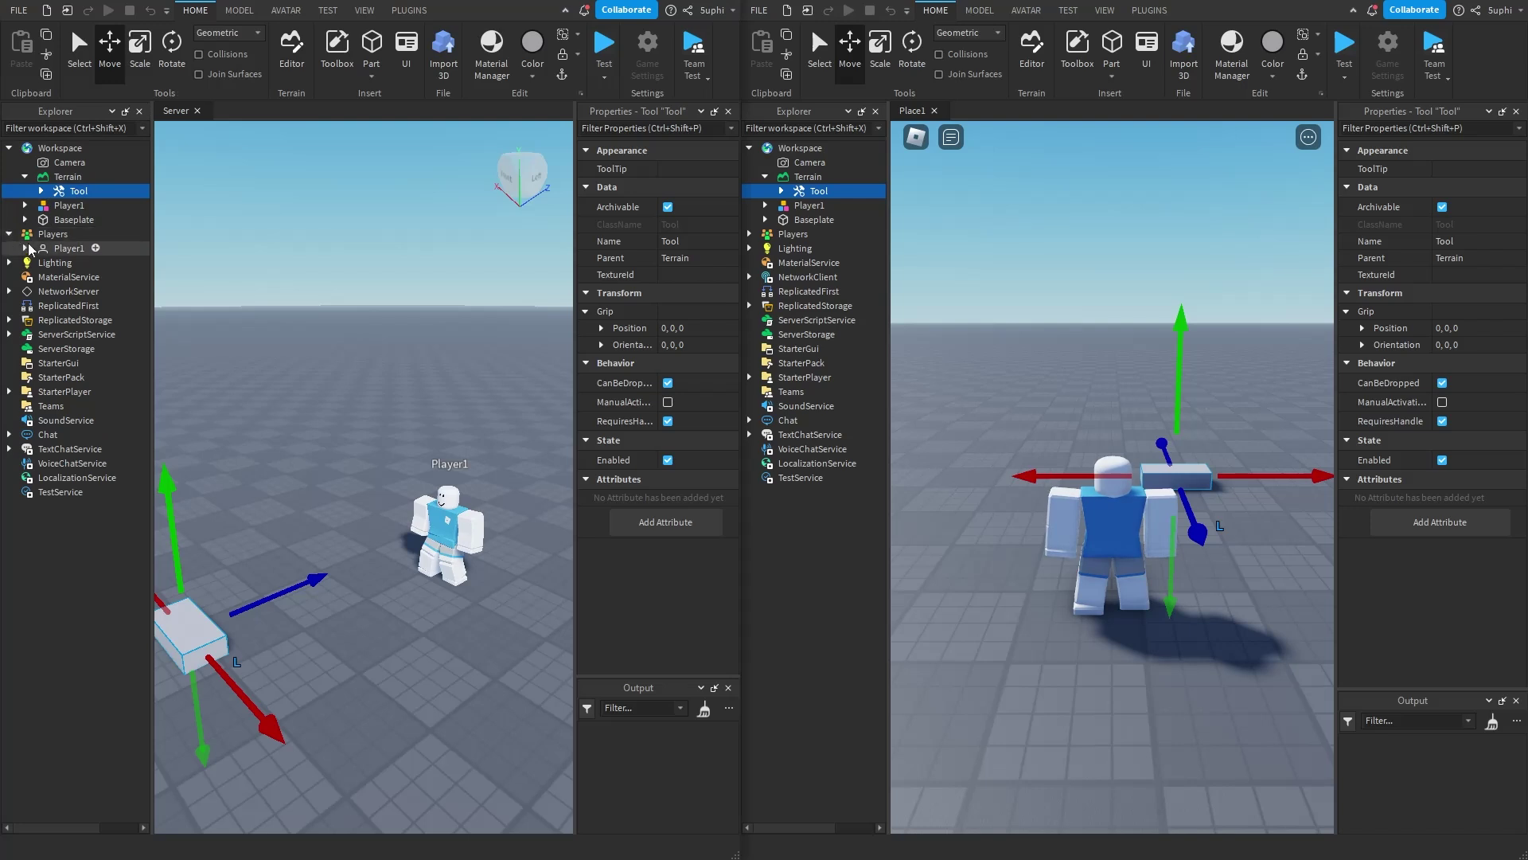
left_click(25, 248)
left_click(79, 264)
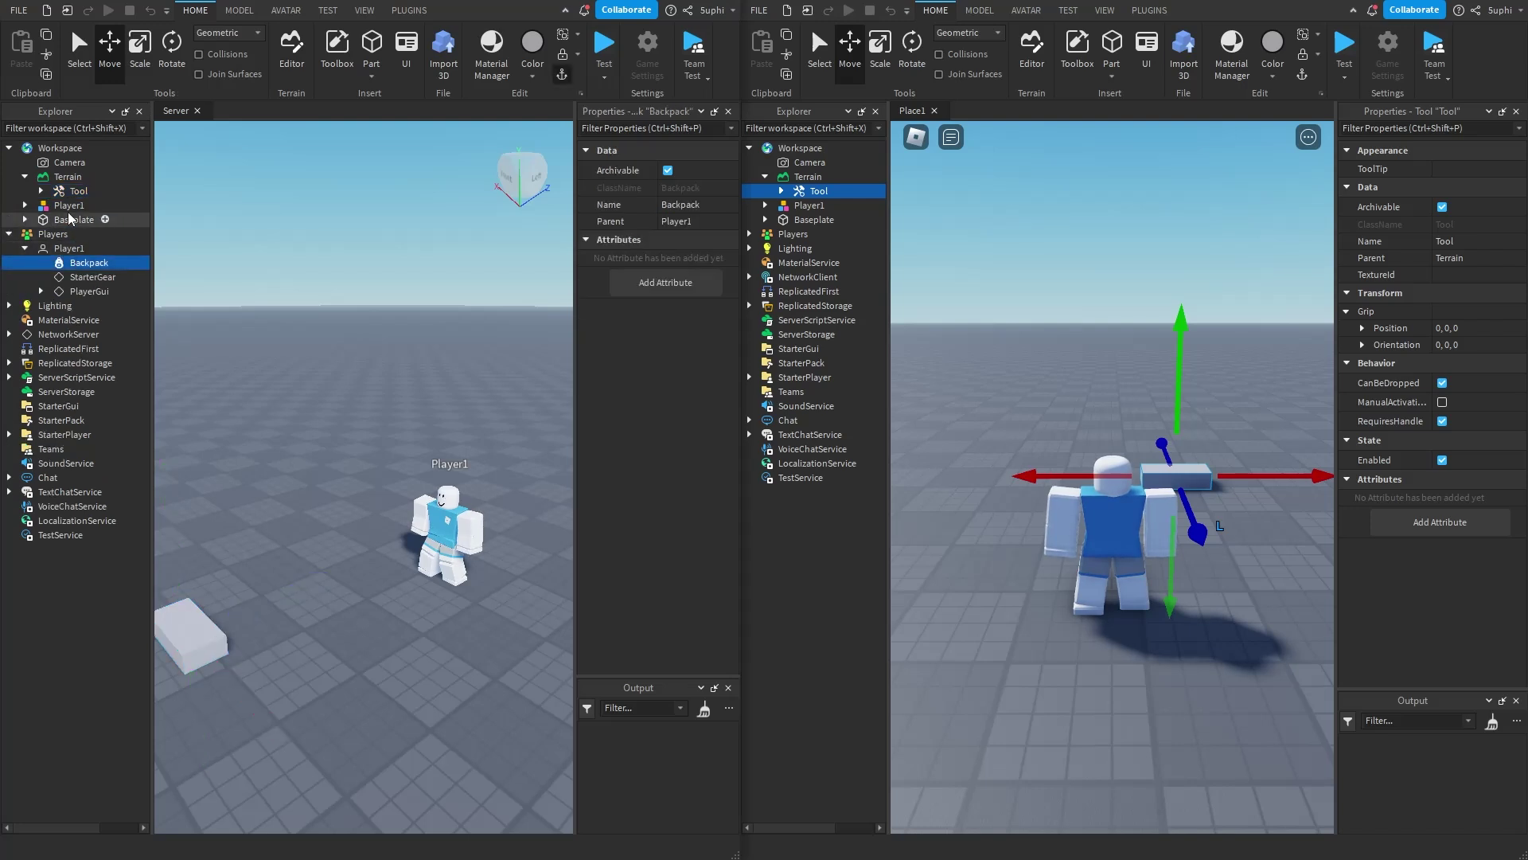
left_click_drag(77, 191, 88, 262)
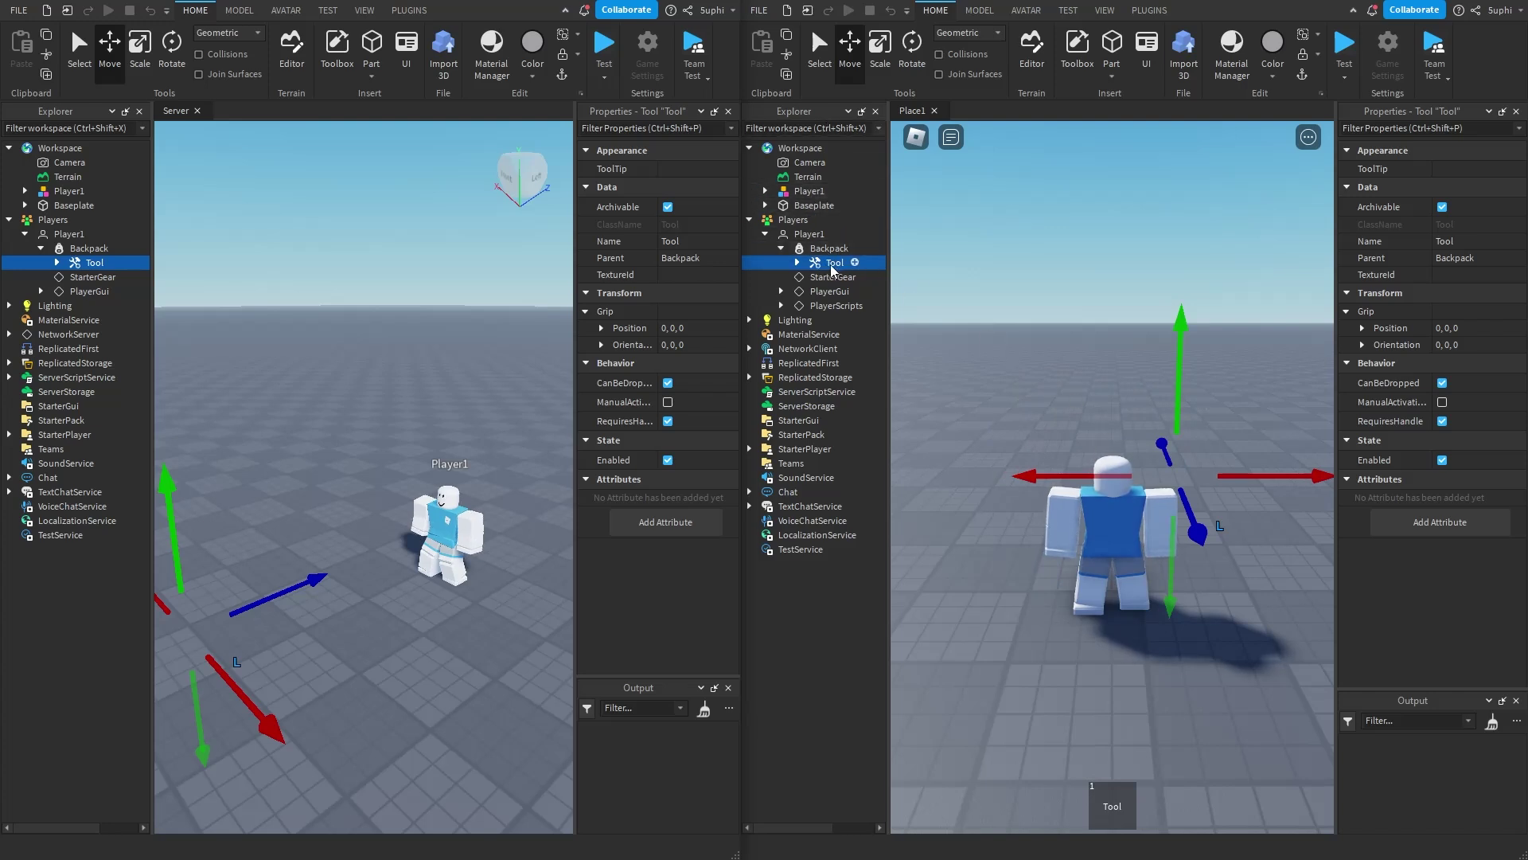
On the client, reparent the Tool between the Player1 character and its Backpack, ending by moving it from the character to the Workspace.
left_click_drag(834, 265, 818, 199)
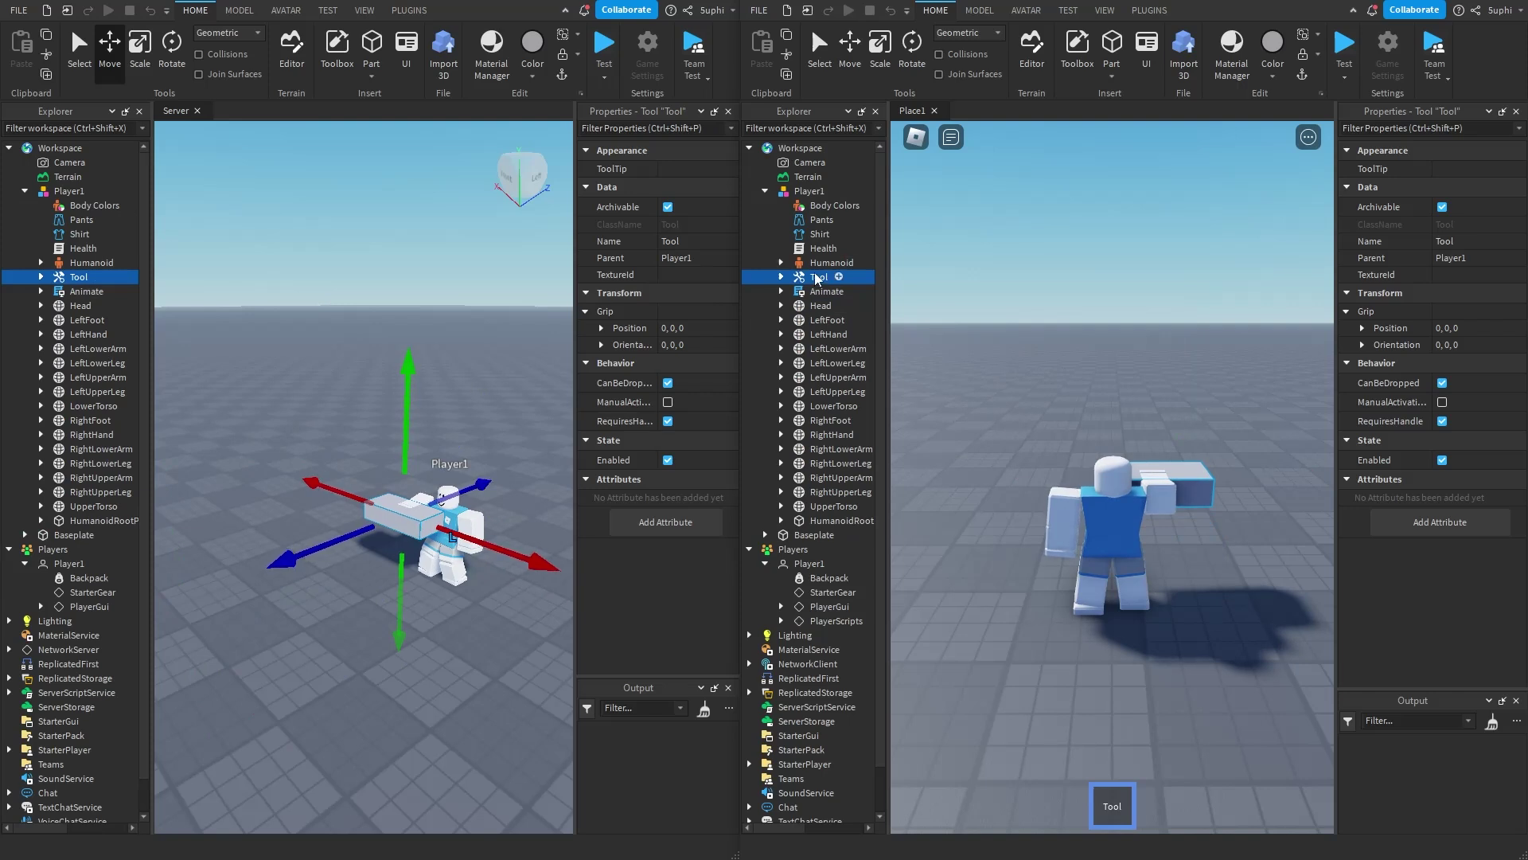
left_click_drag(819, 278, 832, 579)
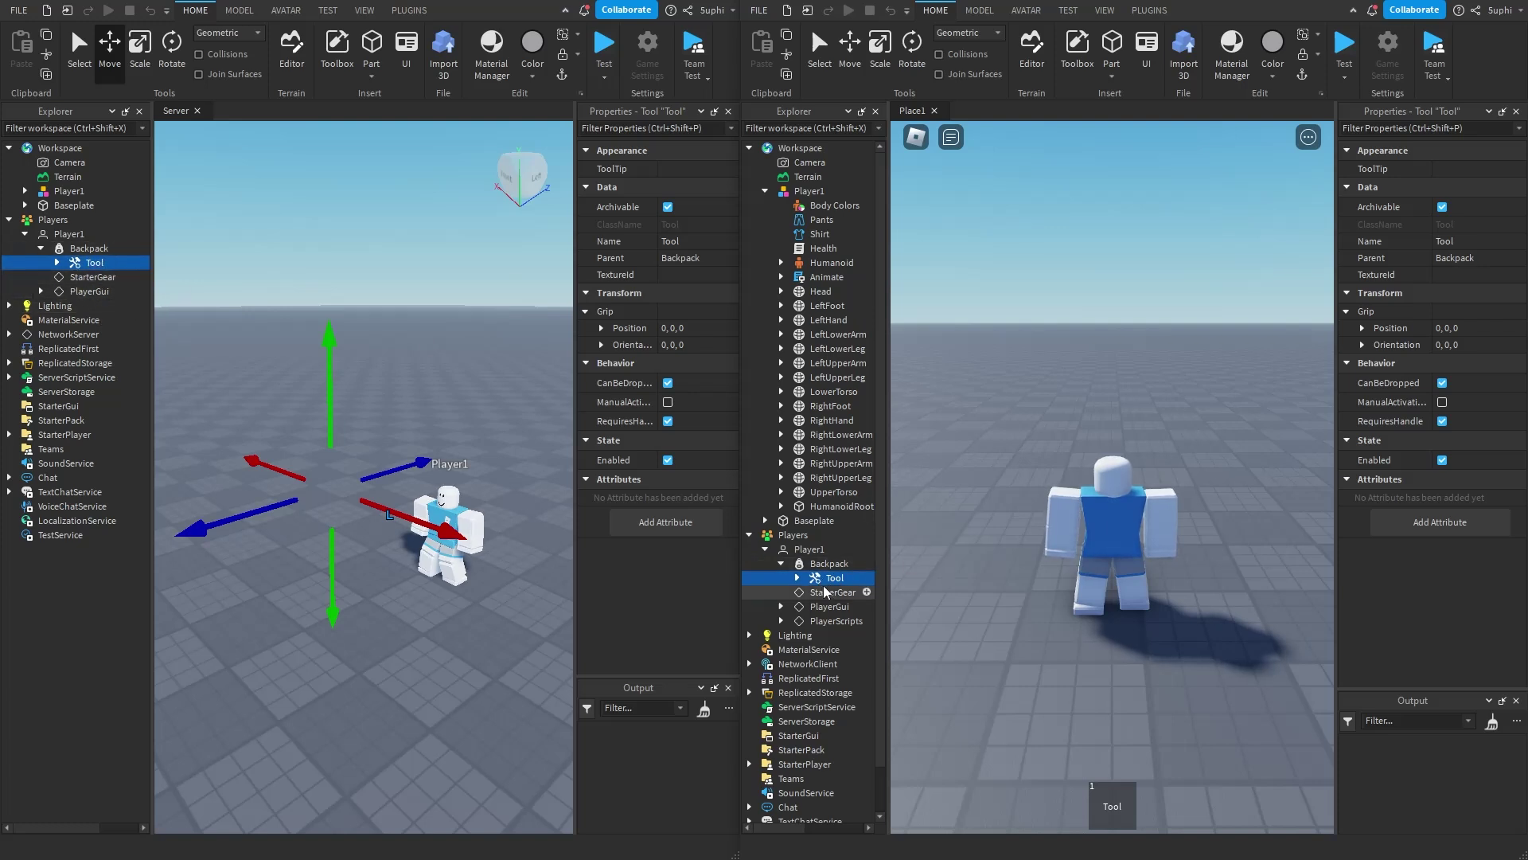
left_click_drag(827, 585, 800, 193)
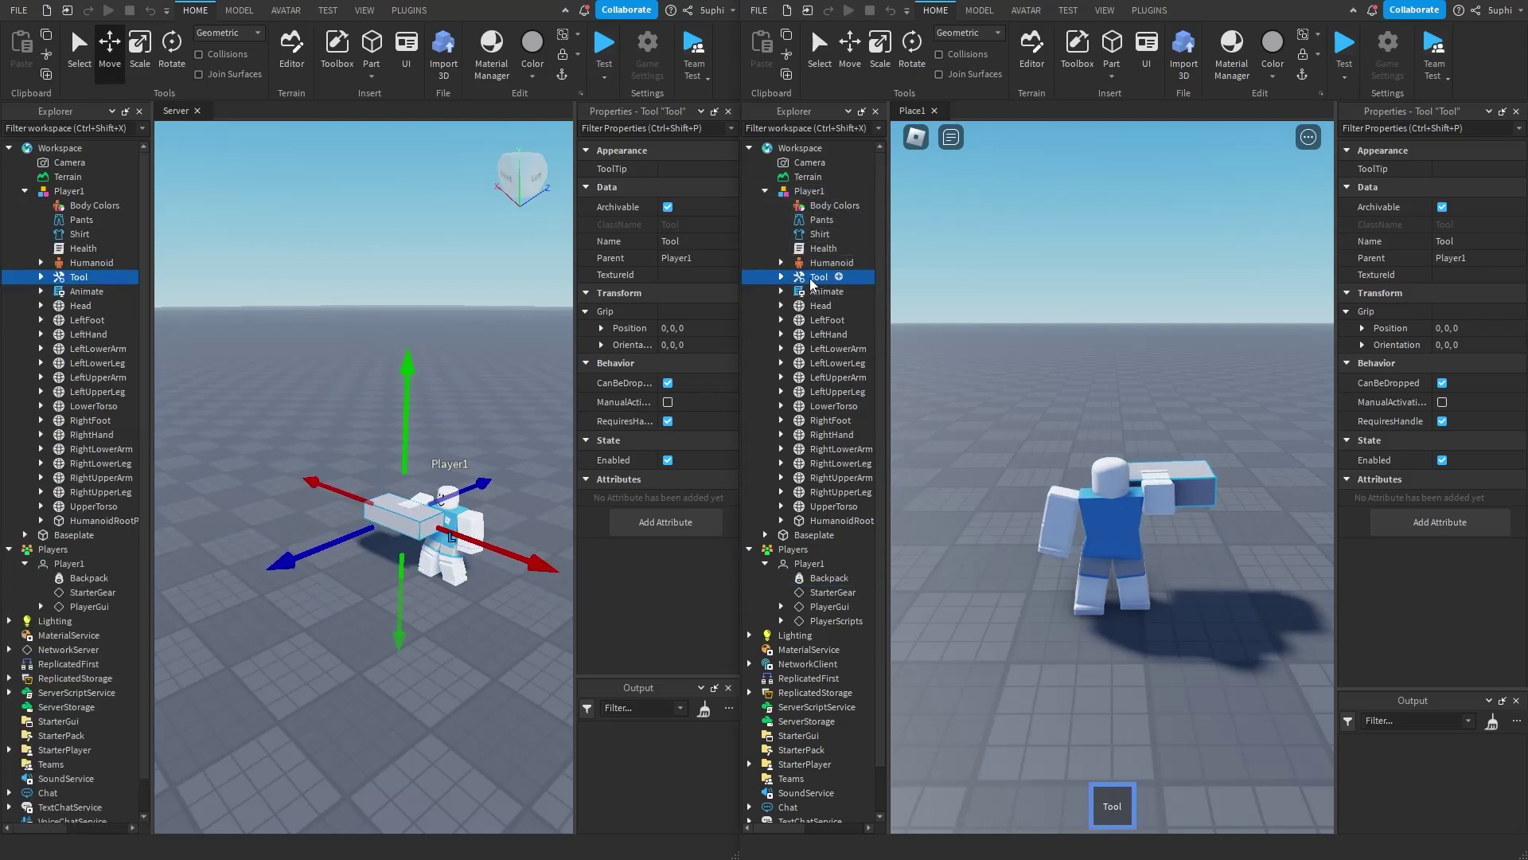
left_click_drag(822, 280, 804, 152)
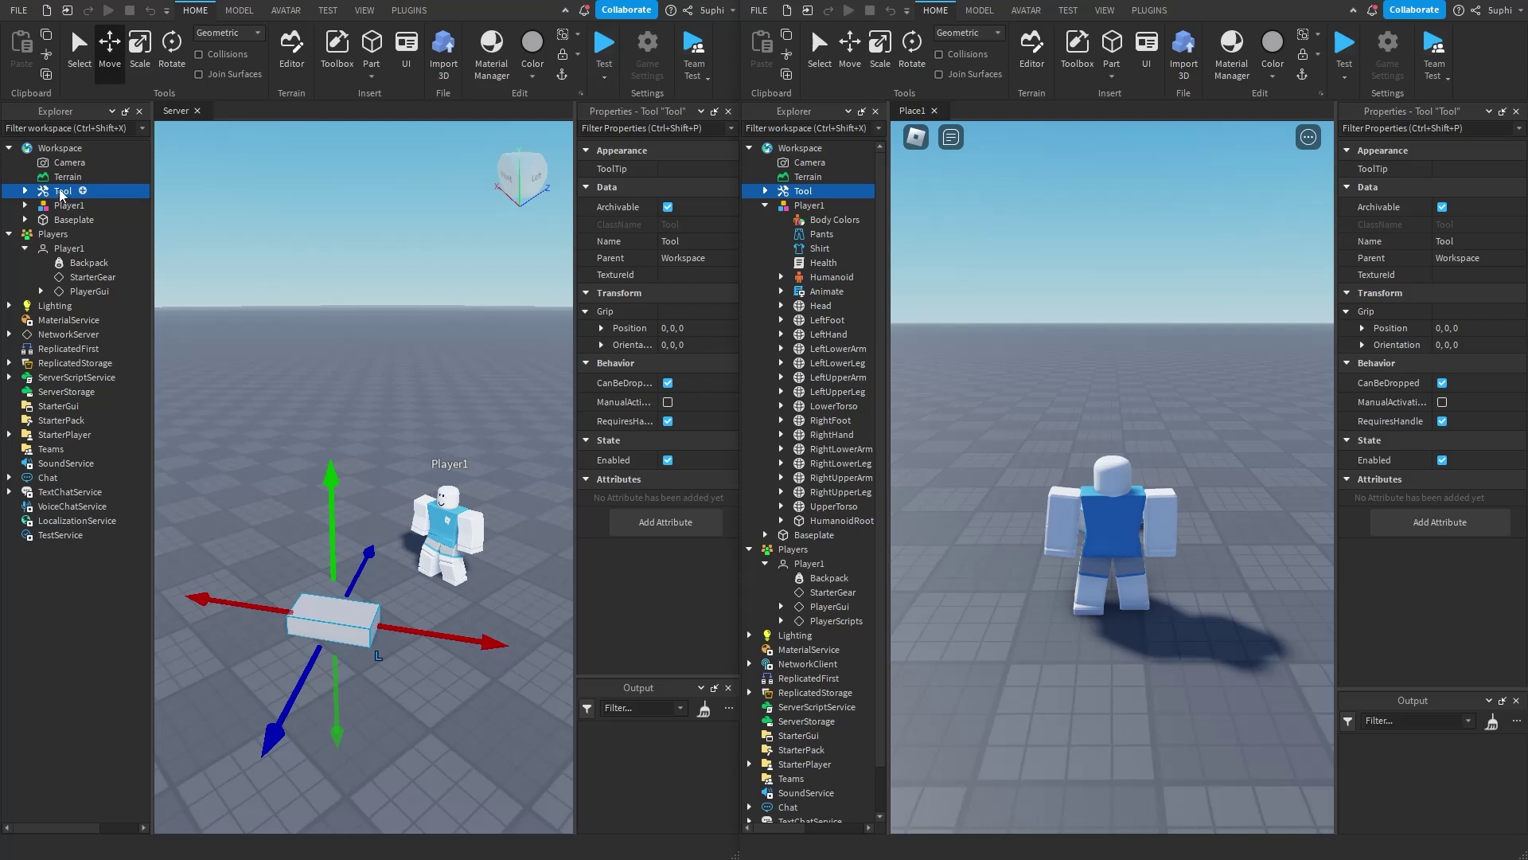
Reparent the Tool from the Workspace to the Player1 character on the client, and delete the Tool on the server.
left_click(765, 206)
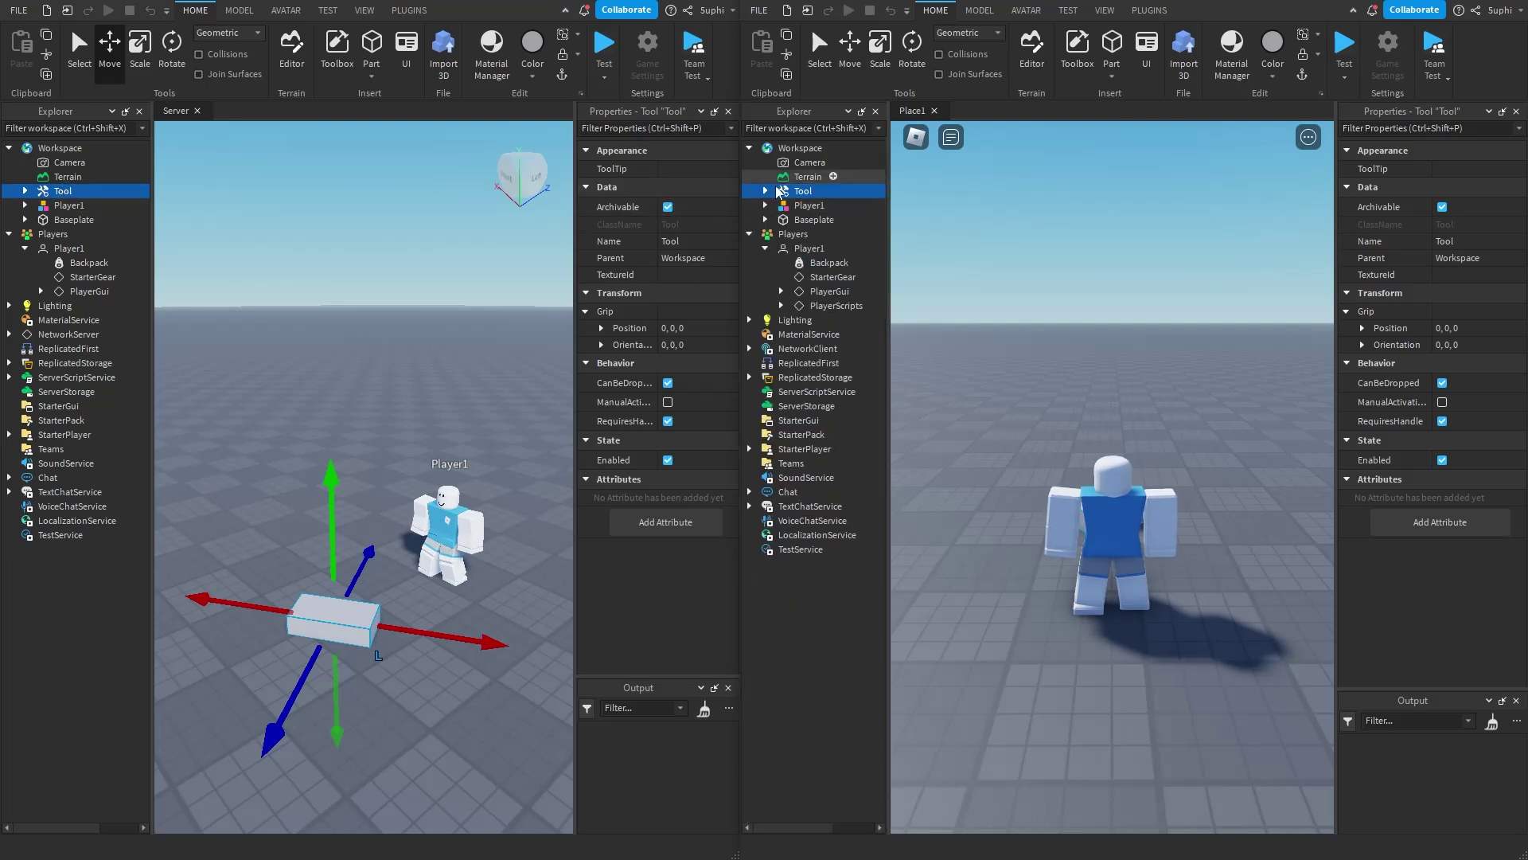
left_click_drag(800, 194, 805, 207)
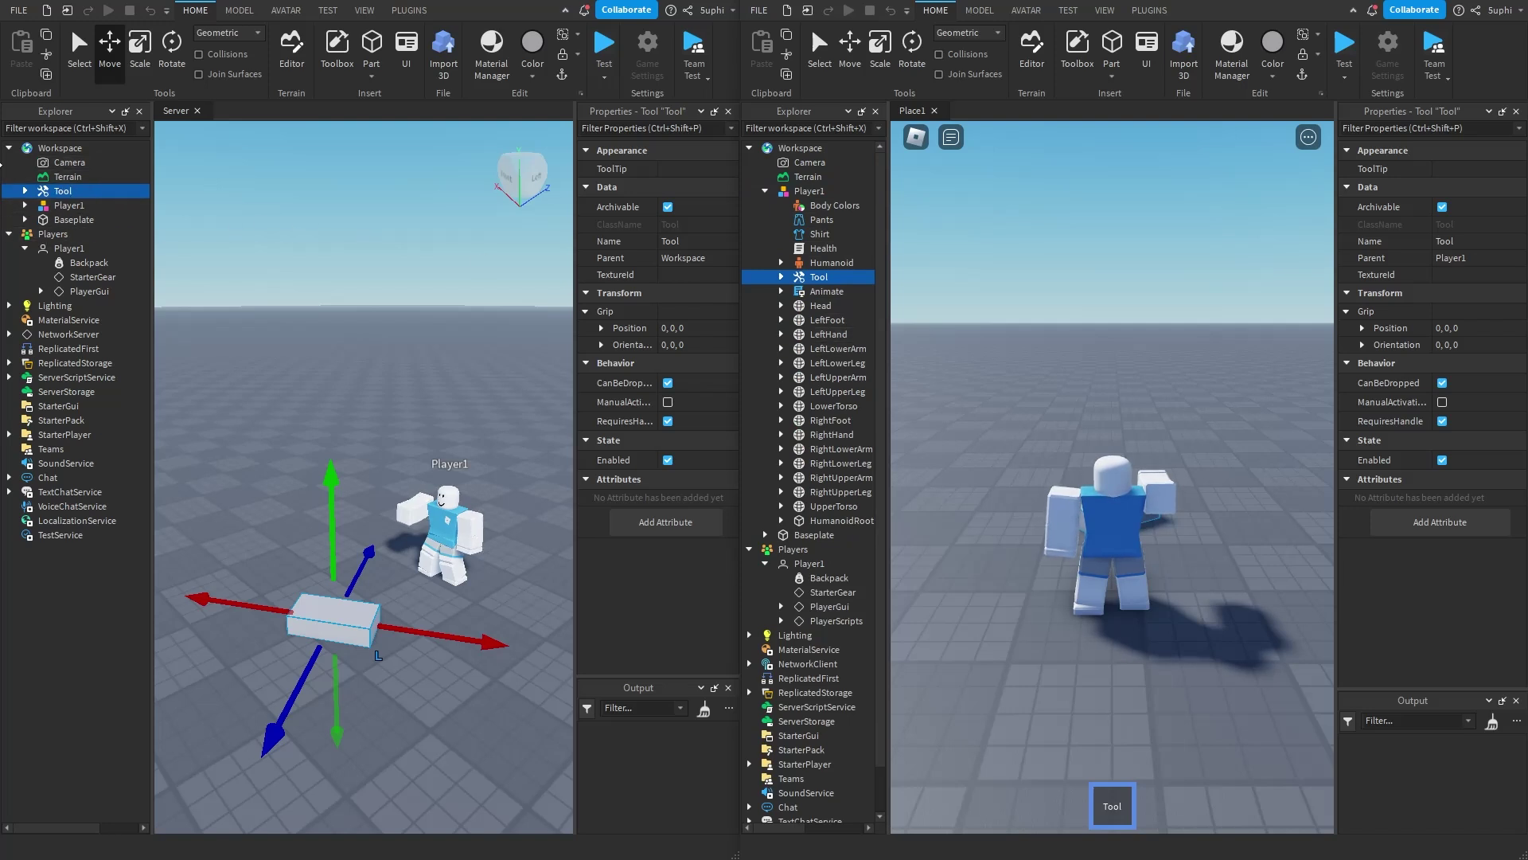
key("Delete")
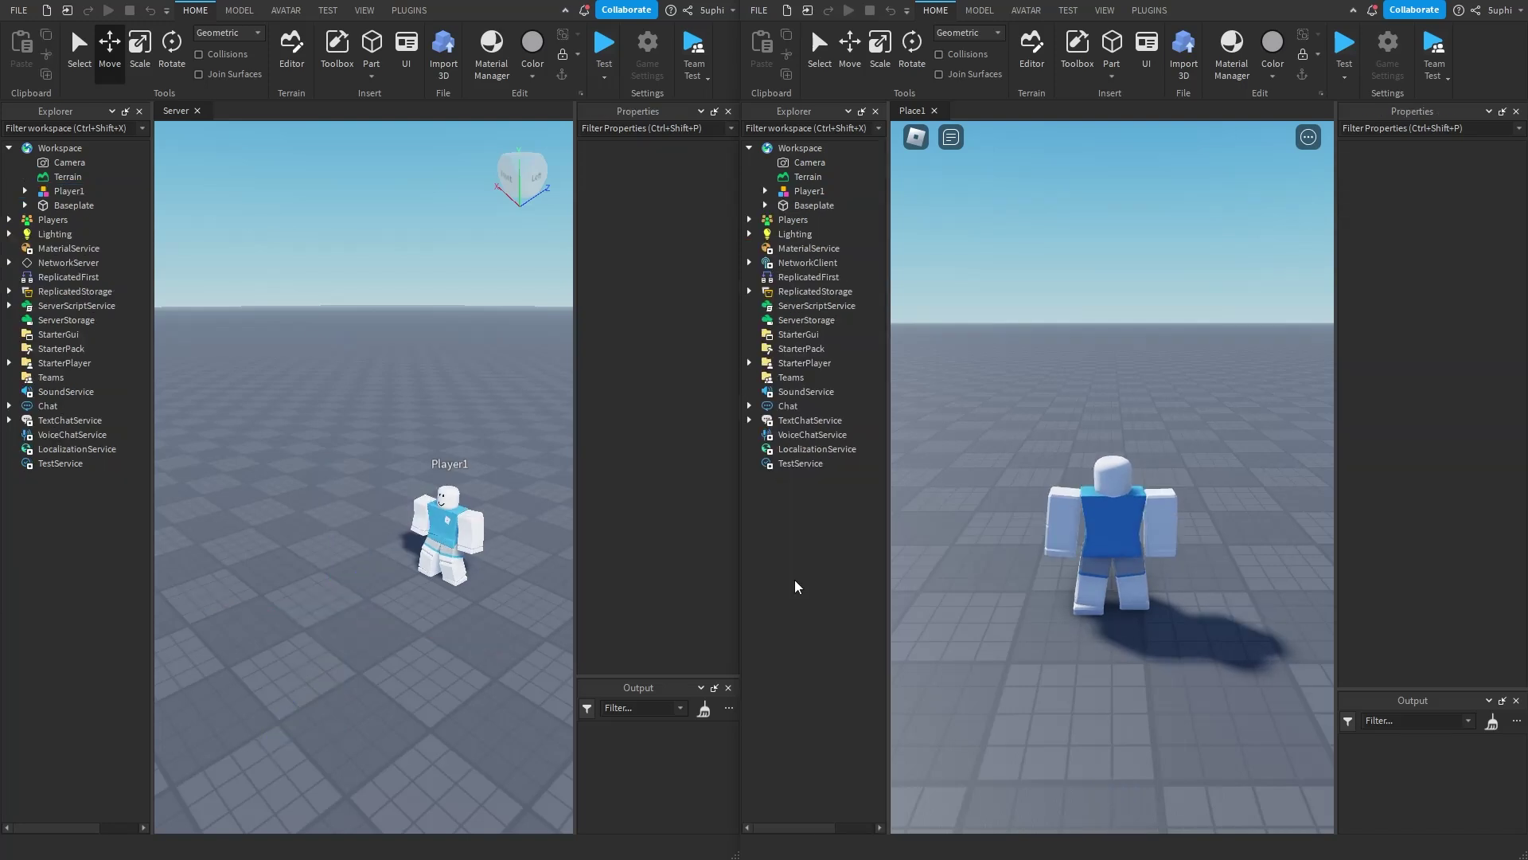